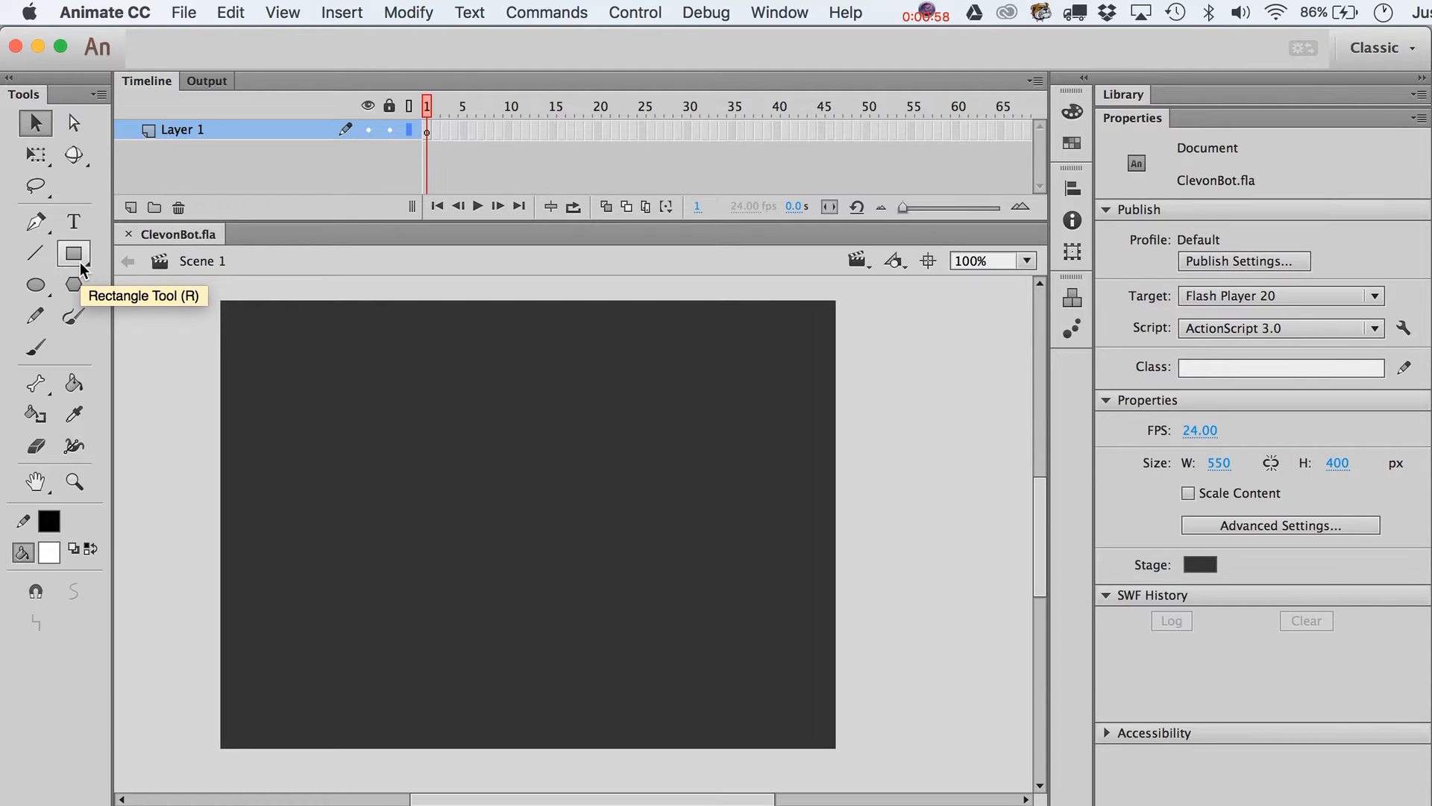
- Set the Rectangle tool's fill colour to pale blue (#A7BDCA)
left_click(75, 255)
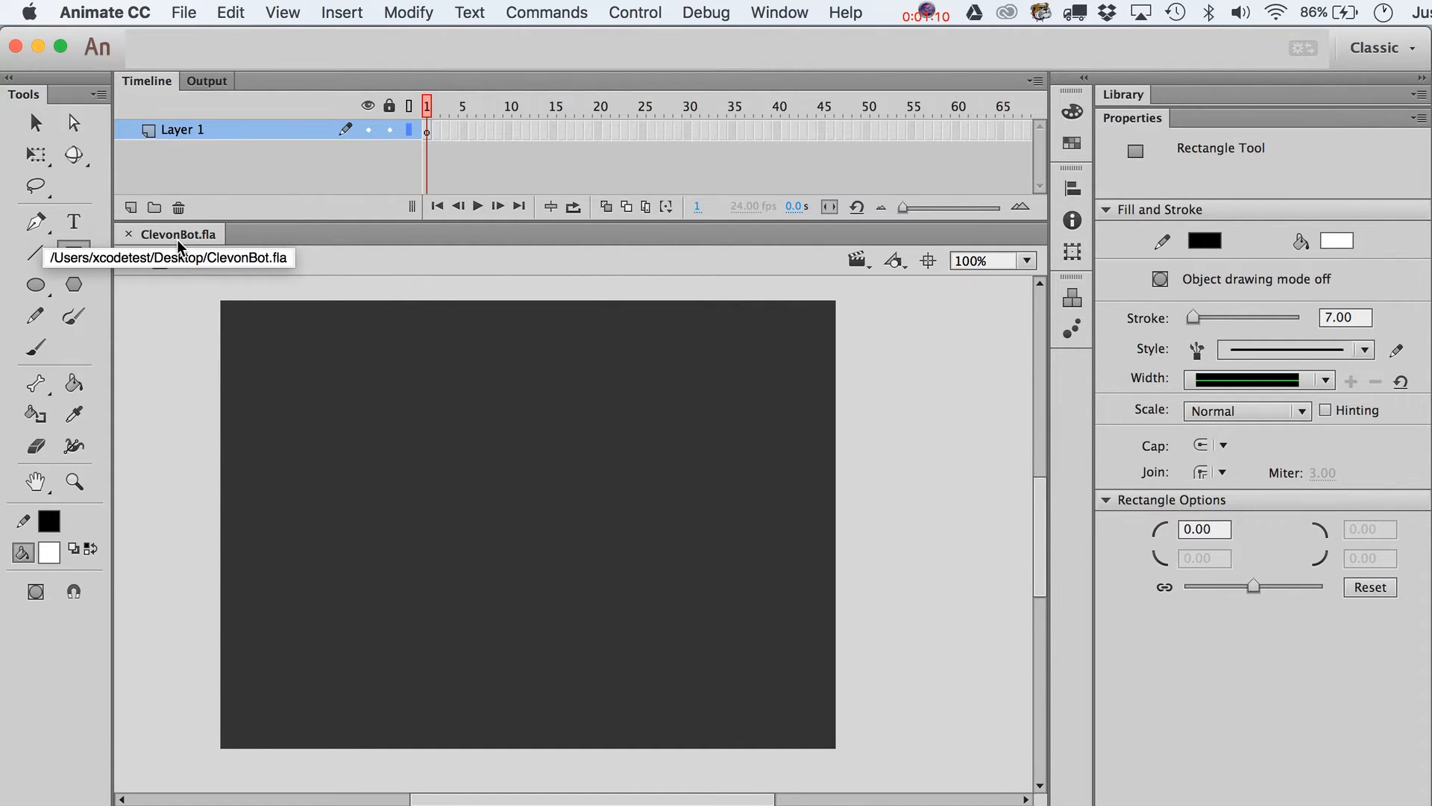
left_click(49, 554)
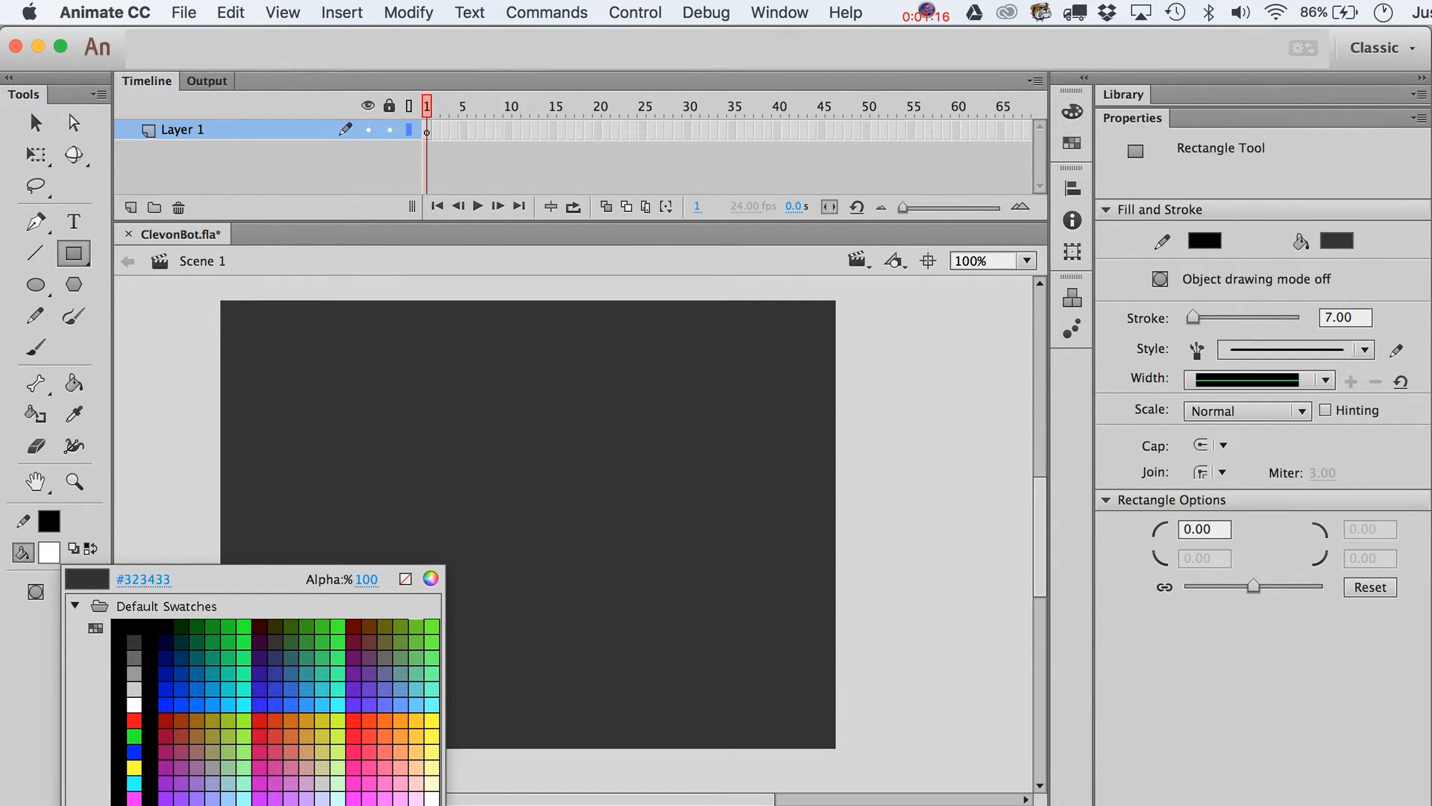
left_click(224, 802)
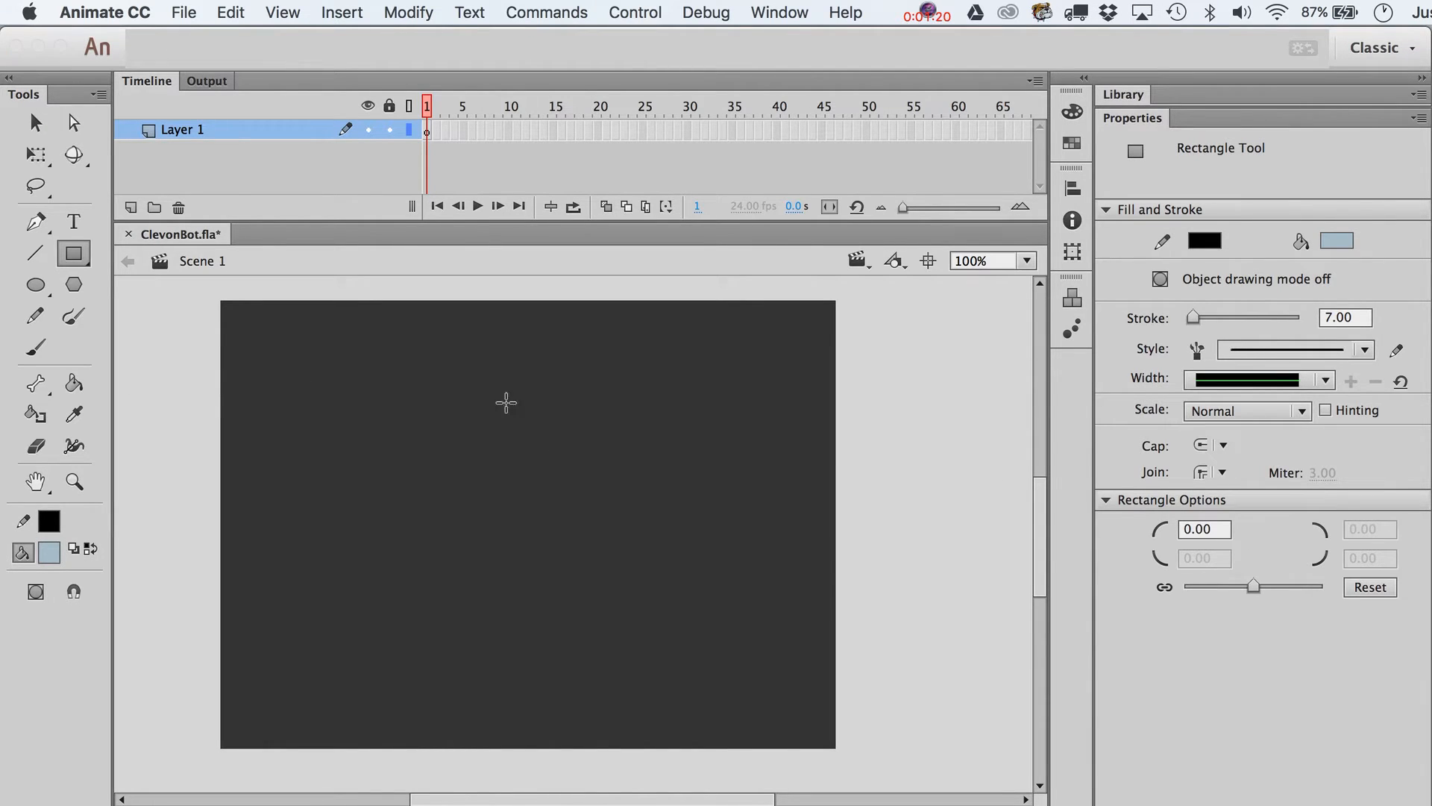
- Change the document's stage colour to medium gray #666666
left_click(506, 403)
key("v")
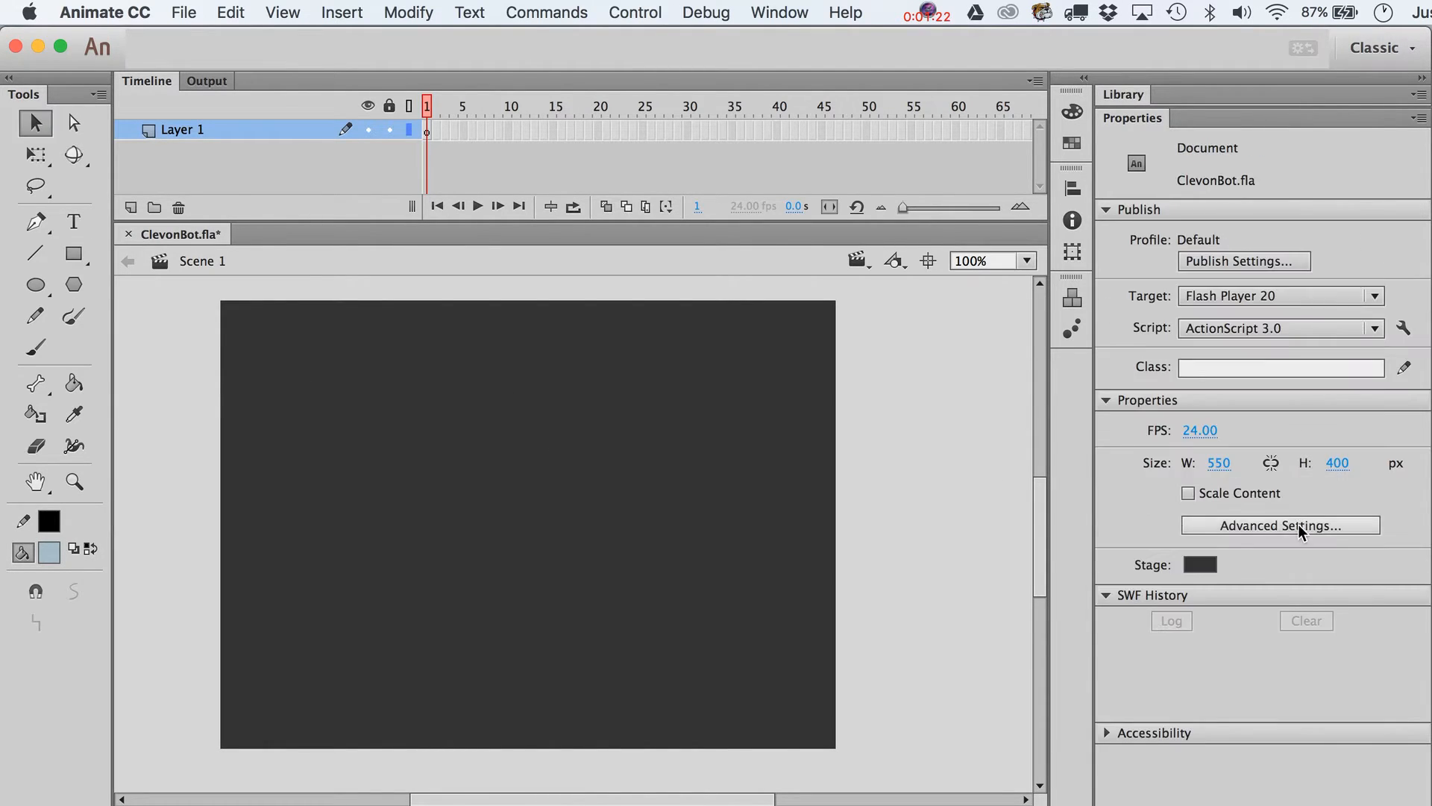
left_click(1201, 568)
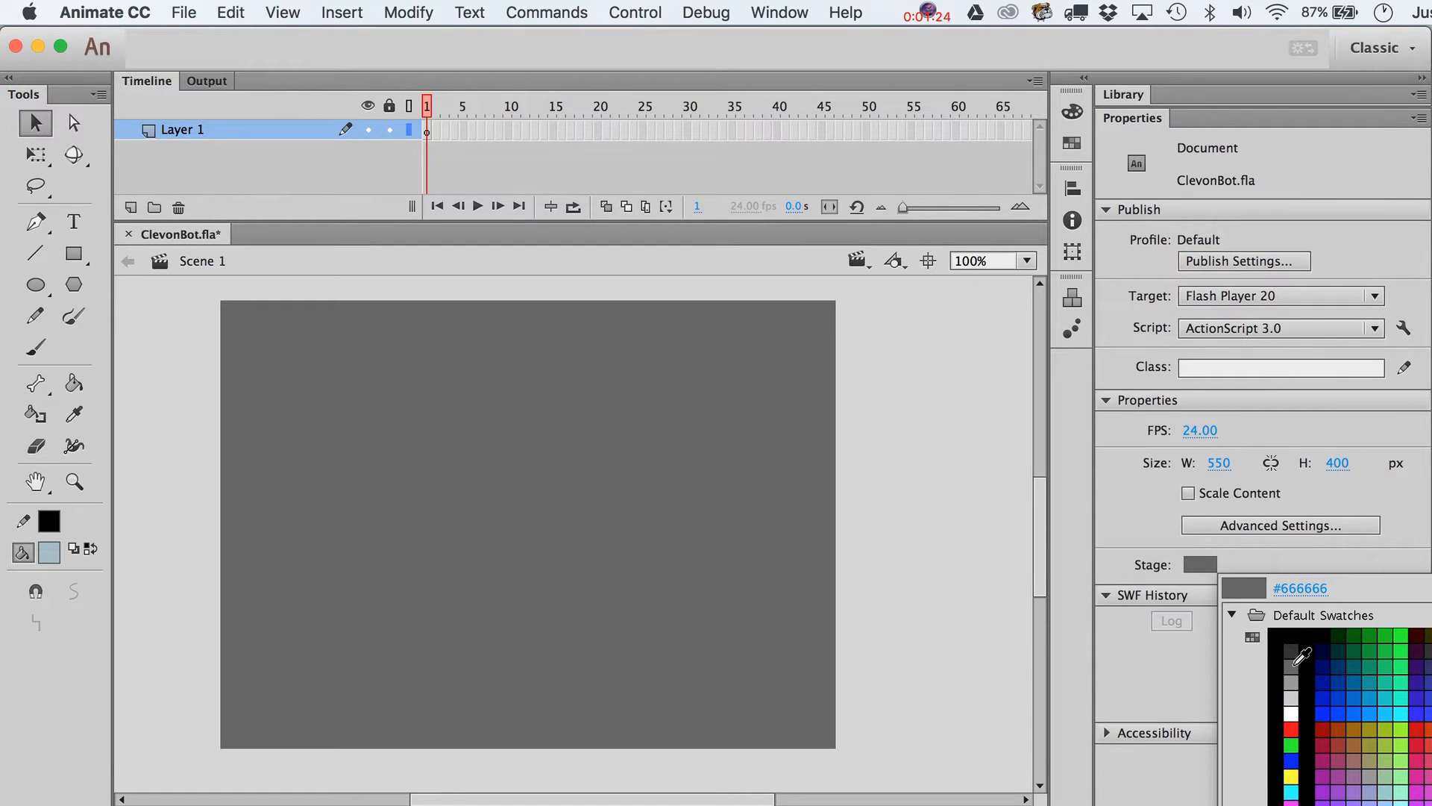
left_click(1296, 664)
- Draw a rectangle about 116 by 90 px in the stage's upper middle area
left_click(73, 253)
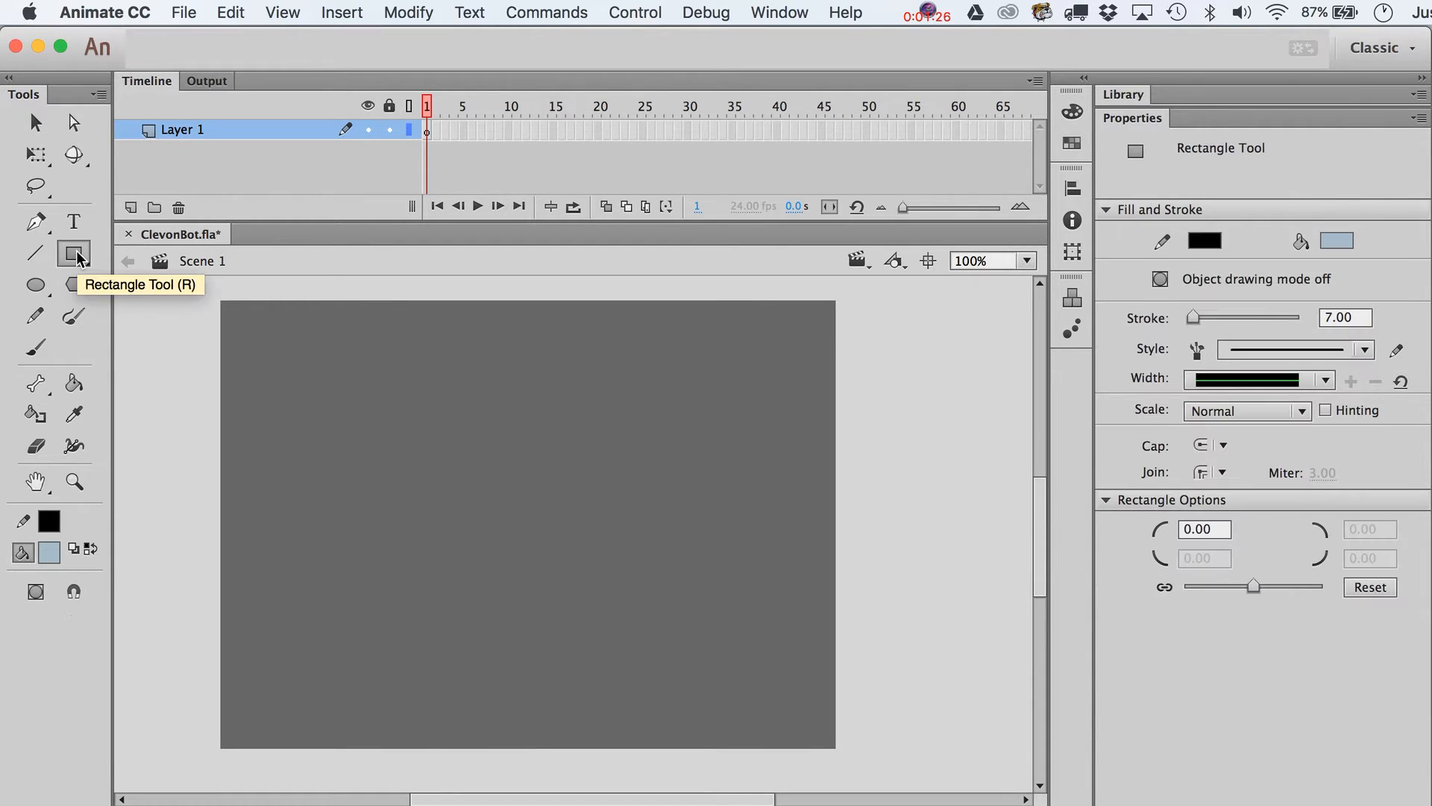
left_click_drag(385, 381, 517, 482)
key("v")
- Select the rectangle's fill and outline together and set the stroke height to 3
double_click(482, 457)
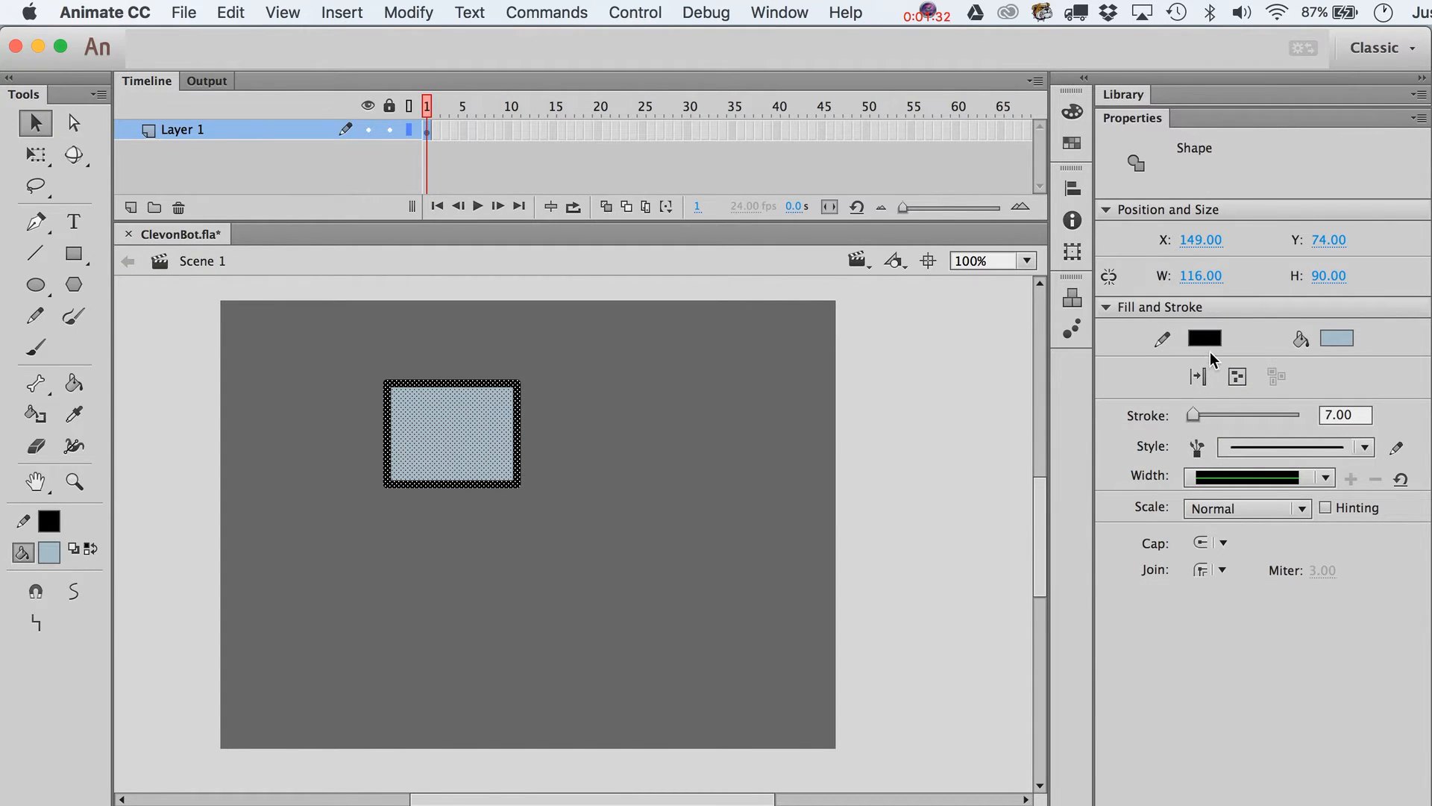
left_click(1330, 415)
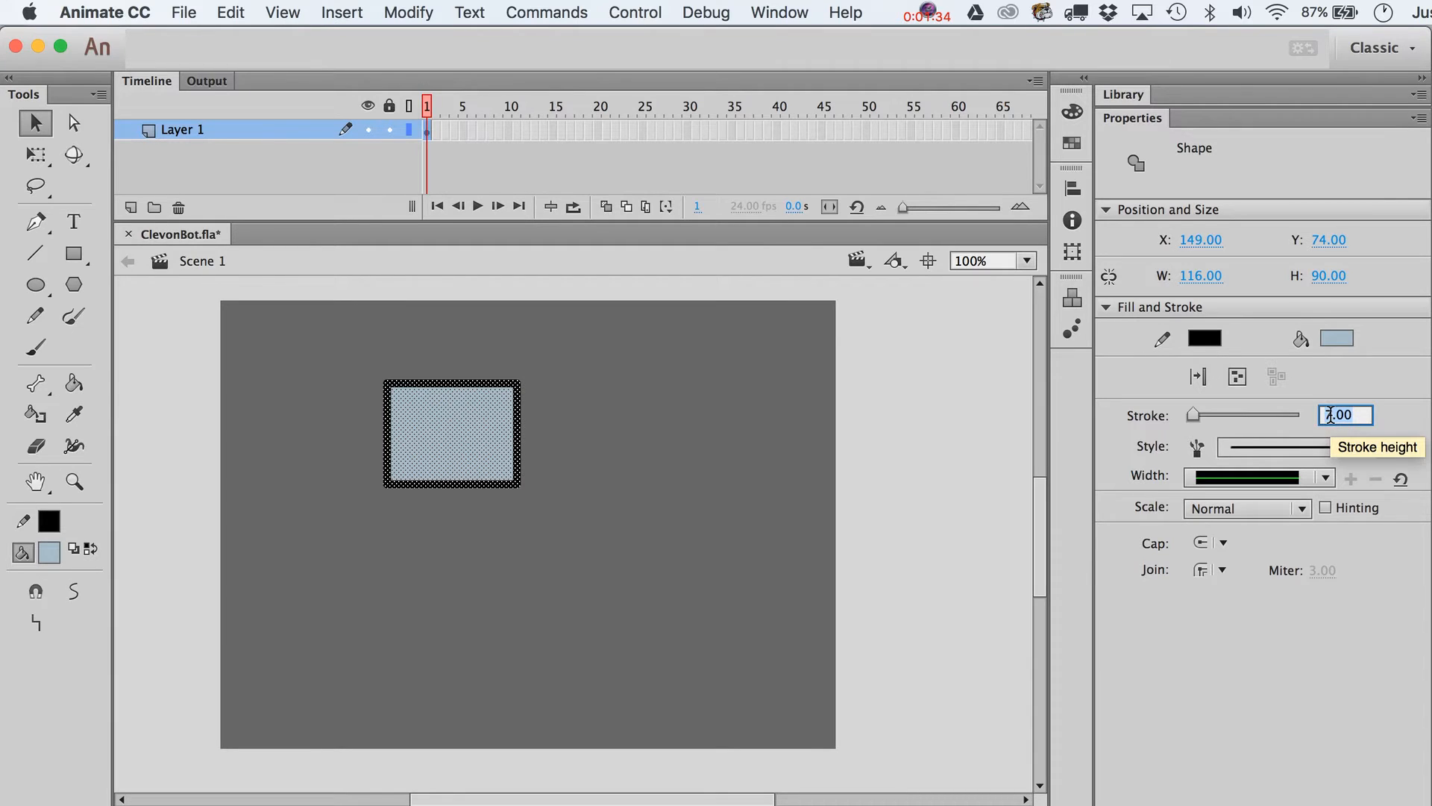
type("1")
left_click(763, 399)
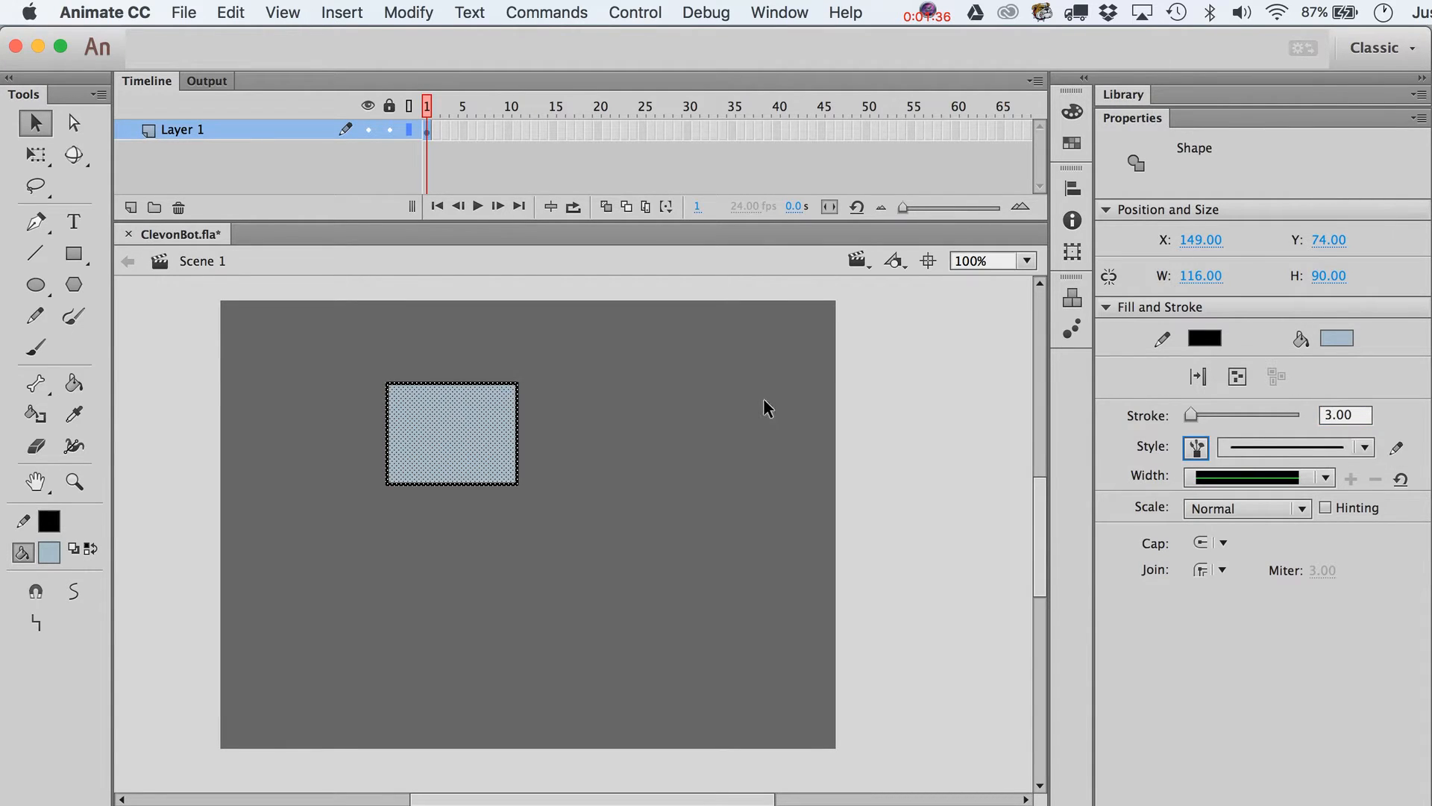
- Examine the anchor points of the rectangle's outline up close with the Subselection tool
left_click(74, 481)
left_click_drag(302, 302, 681, 681)
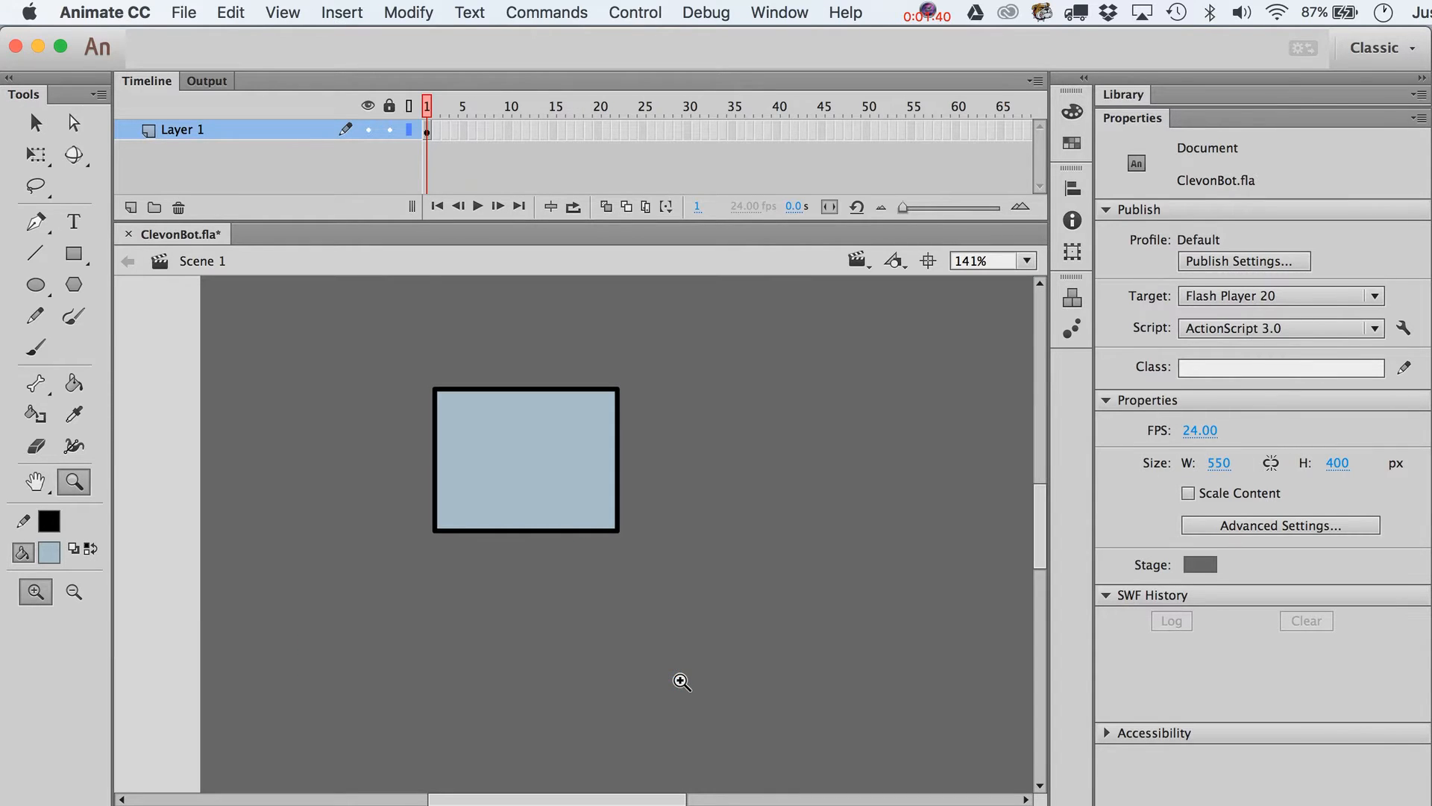
left_click_drag(276, 330, 786, 627)
key("v")
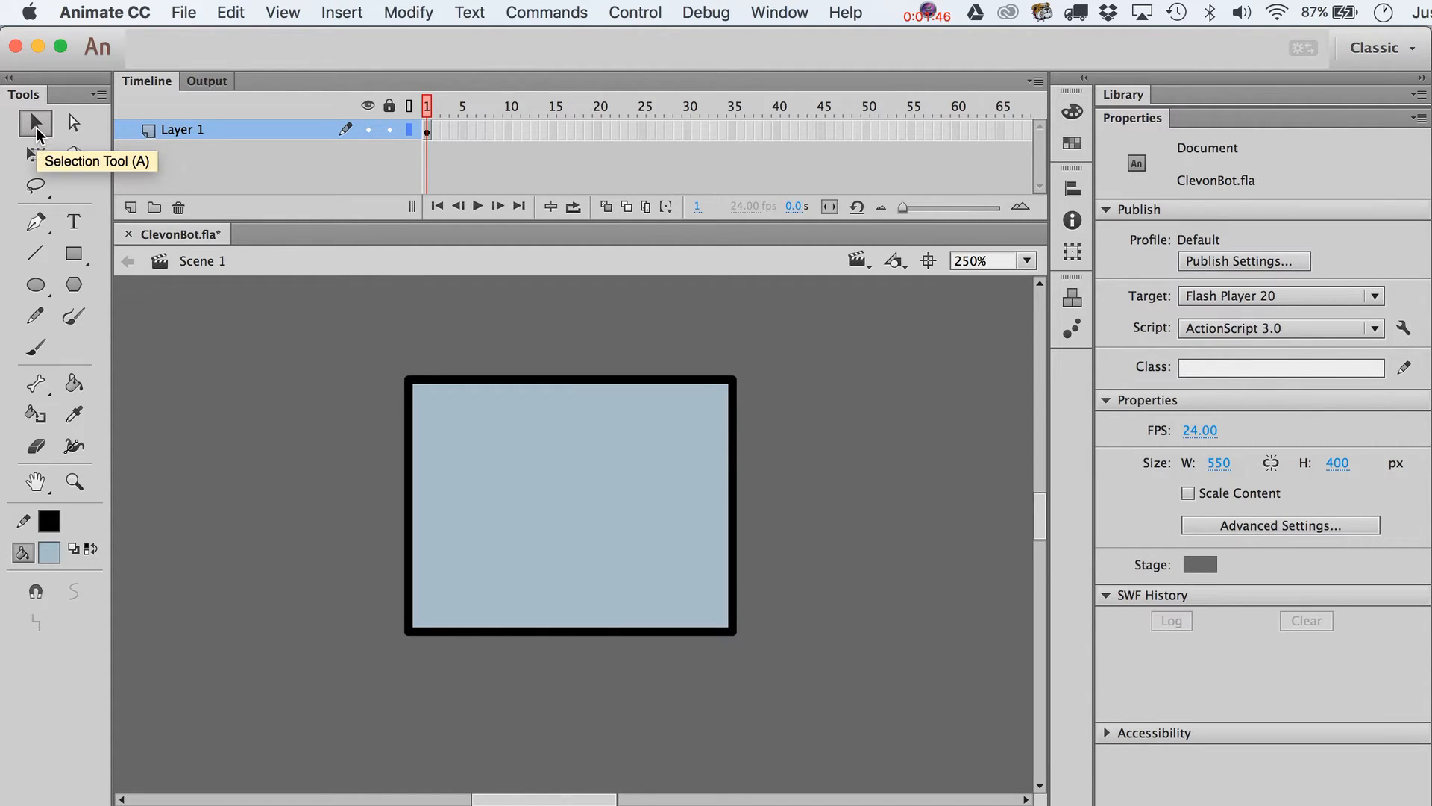
left_click(72, 123)
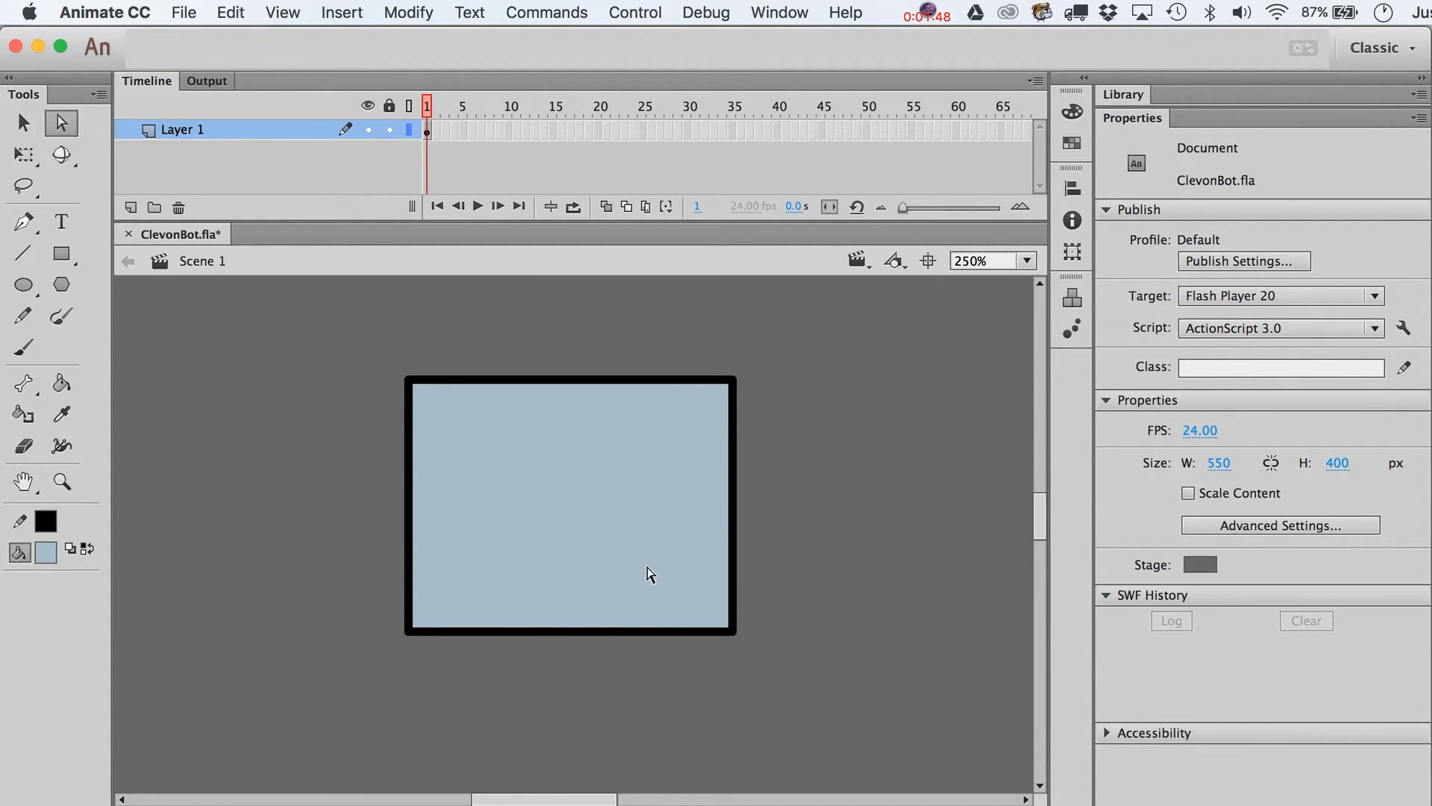
left_click(679, 632)
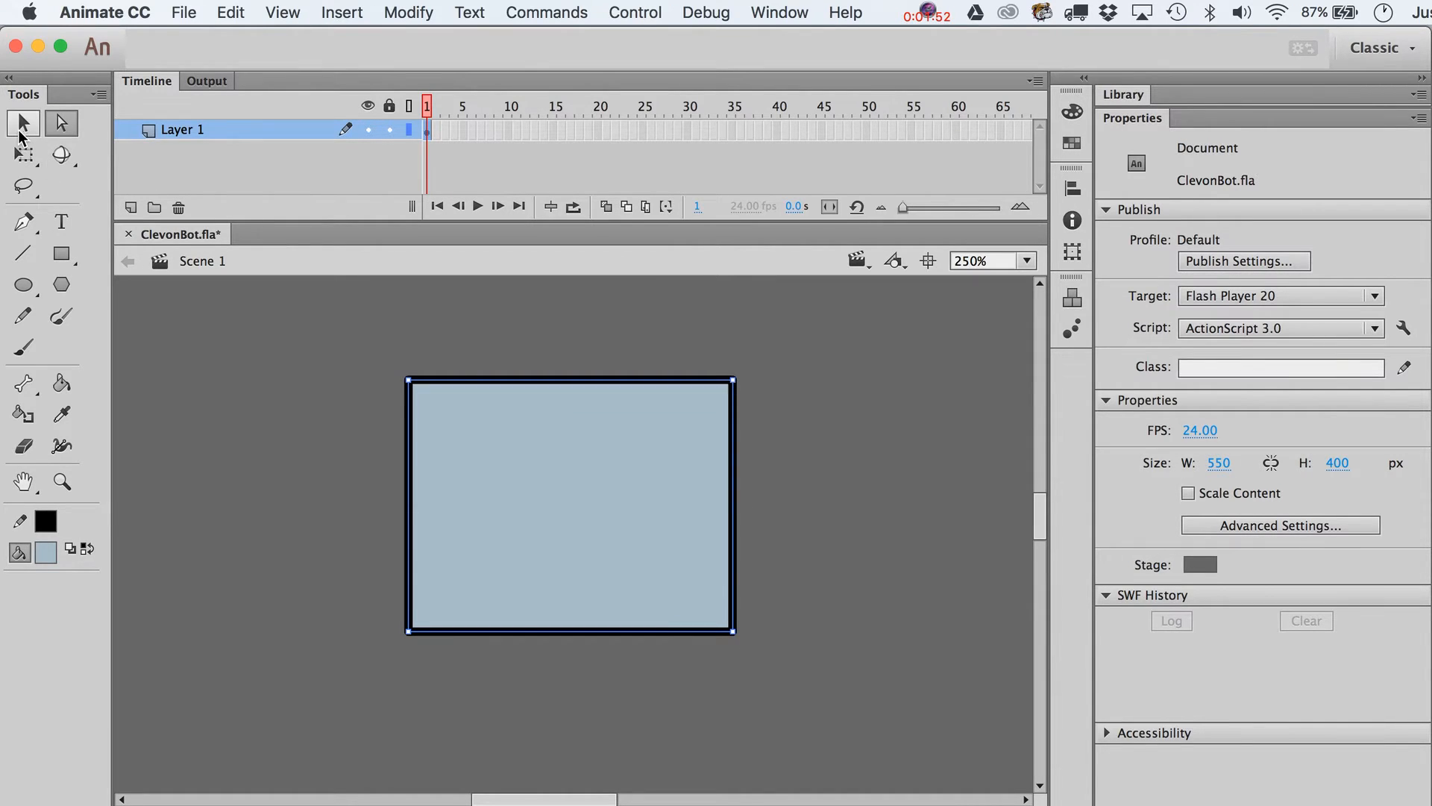
left_click(22, 128)
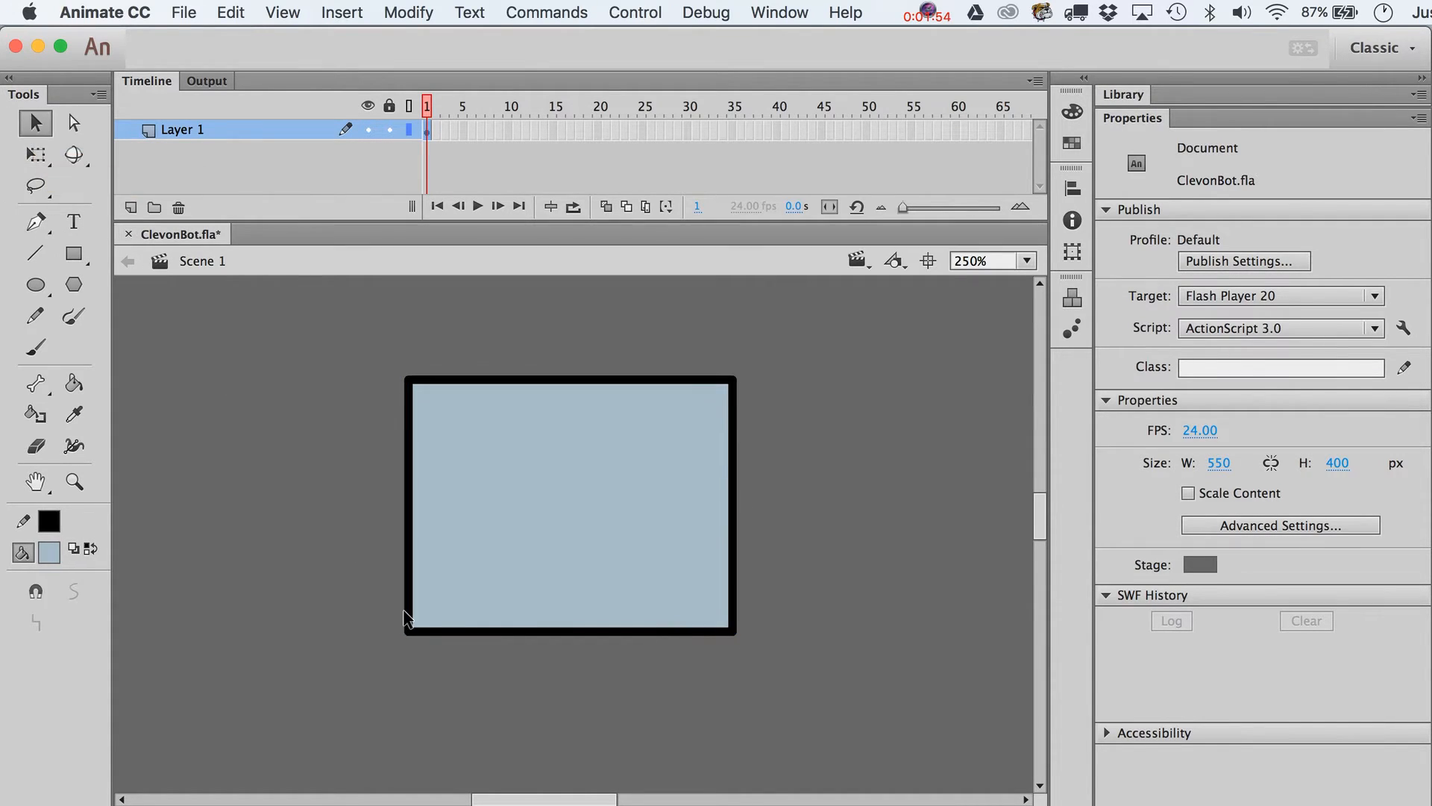
- Pull the rectangle's lower-left corner outward and slightly up, and raise a new corner point from the top edge near its left end
left_click_drag(414, 627, 372, 617)
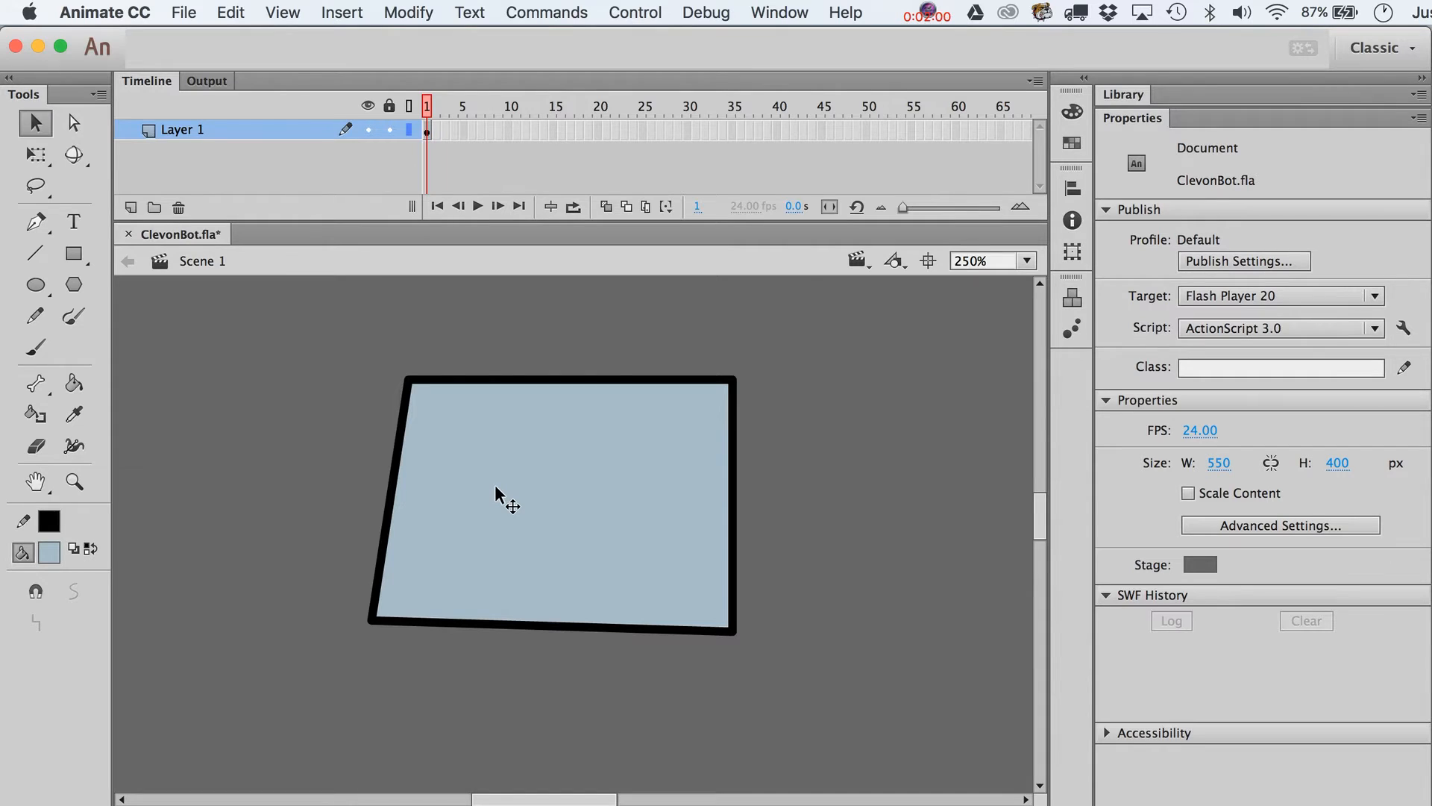
left_click_drag(373, 622, 372, 616)
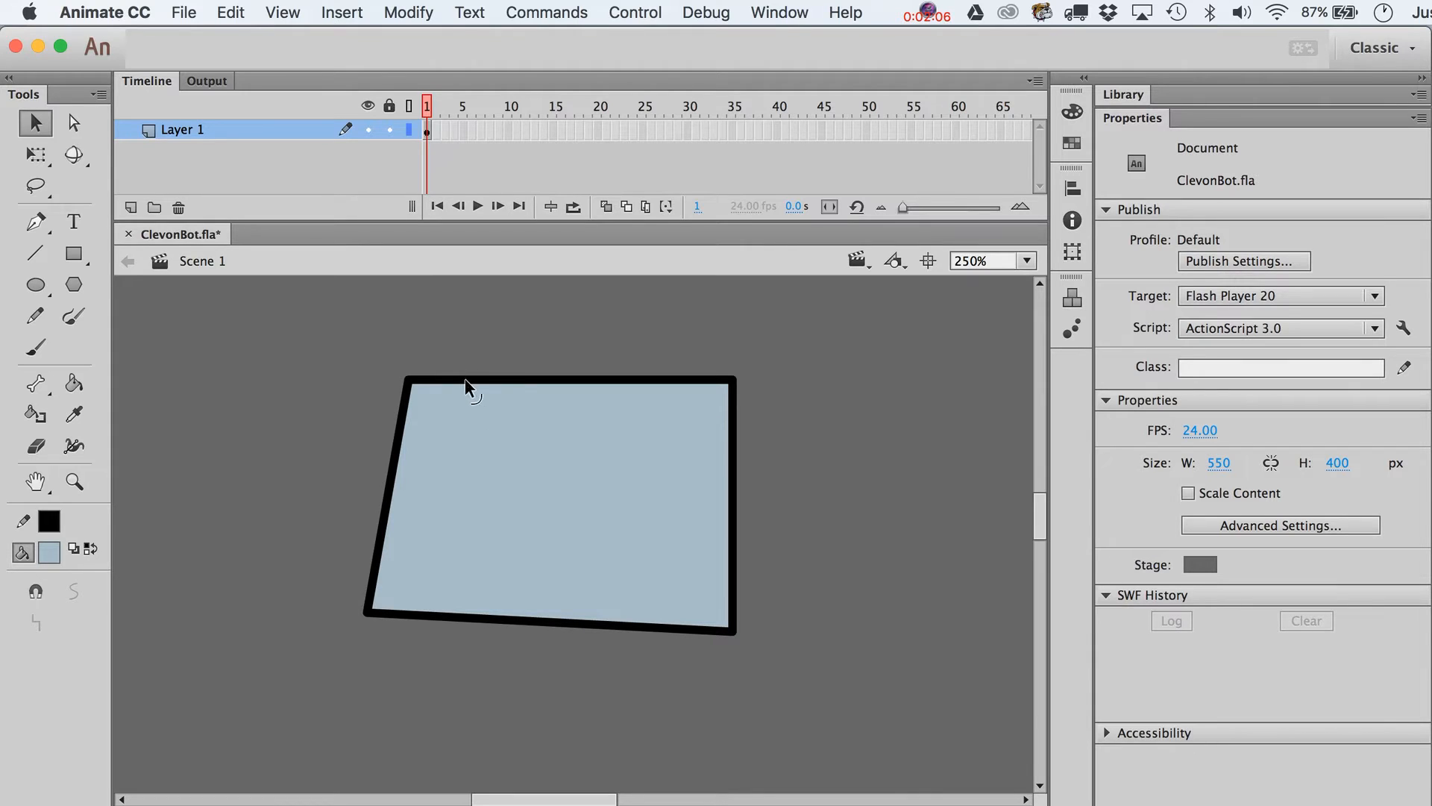
left_click_drag(468, 382, 465, 342)
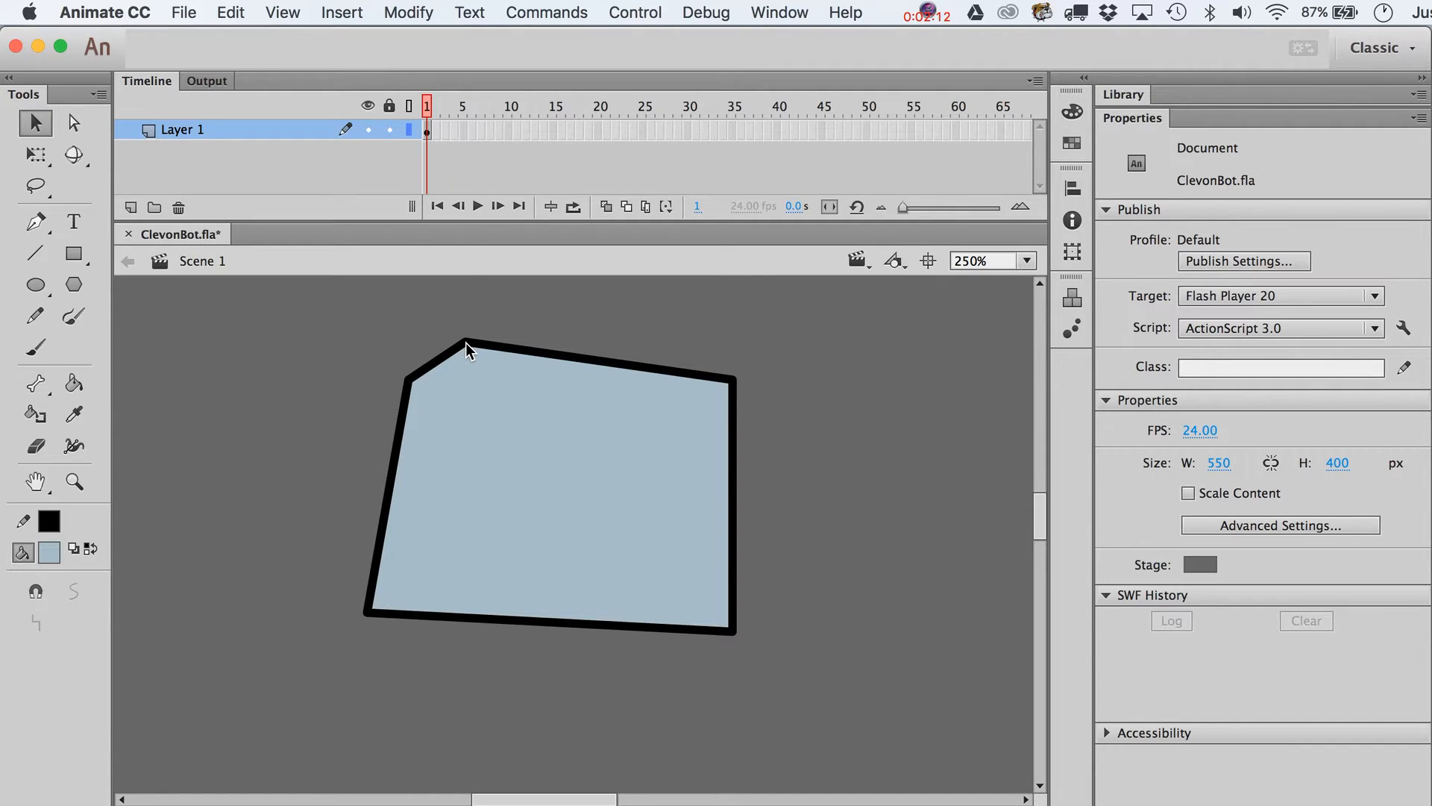
left_click_drag(465, 342, 472, 345)
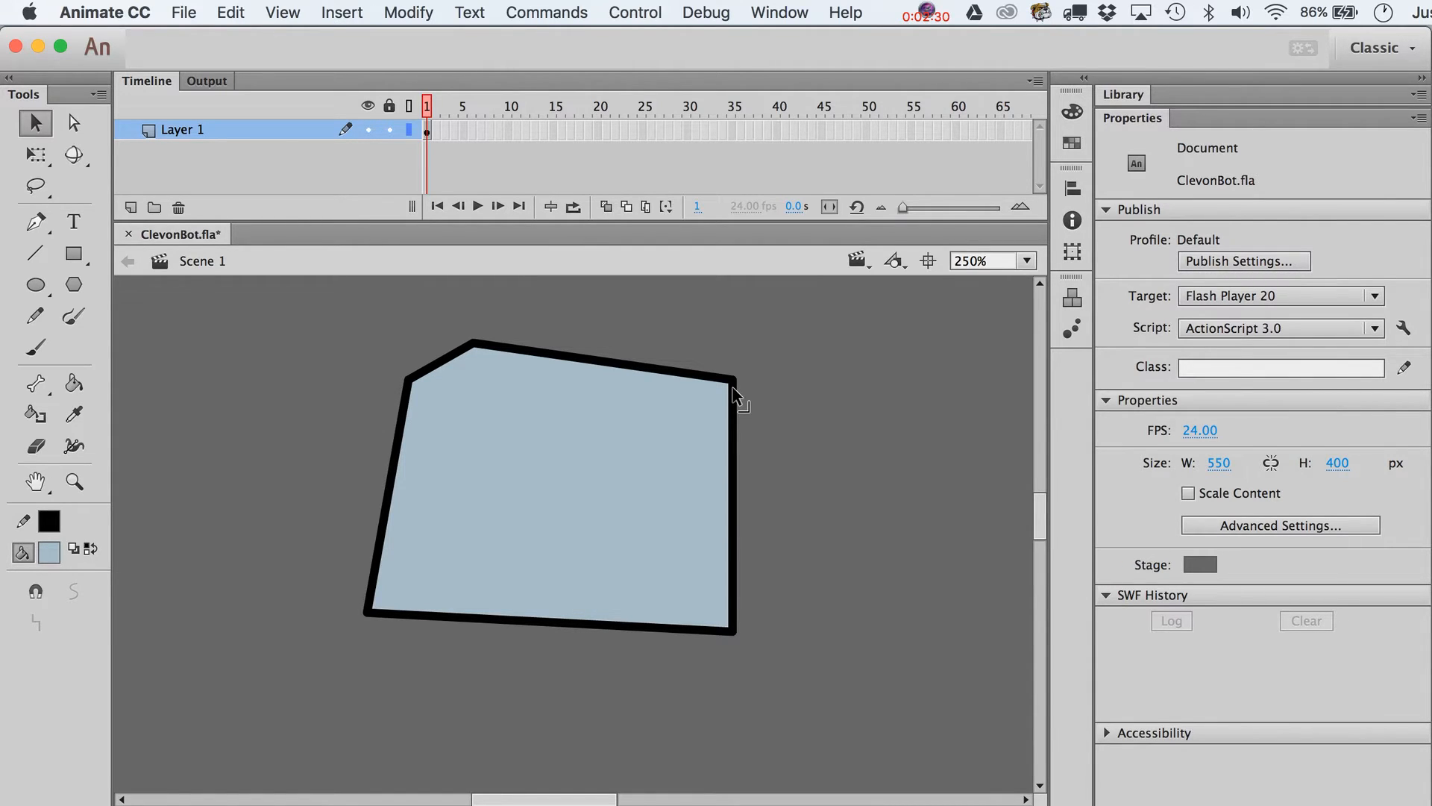
- Pull a new corner point down from the bottom edge, and move the upper-right corner inward and the lower-right corner slightly up
left_click_drag(733, 388, 715, 388)
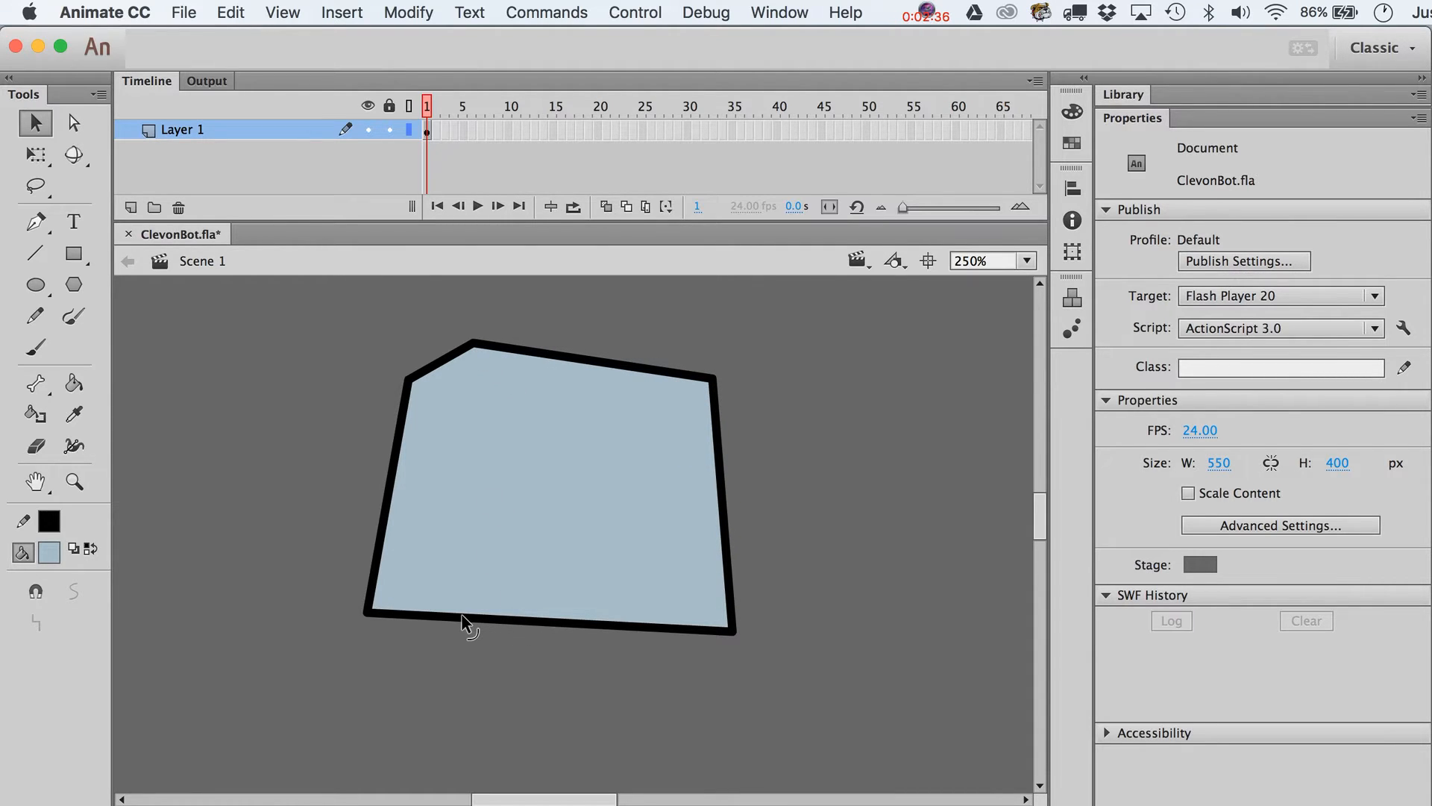
left_click_drag(461, 613, 478, 635)
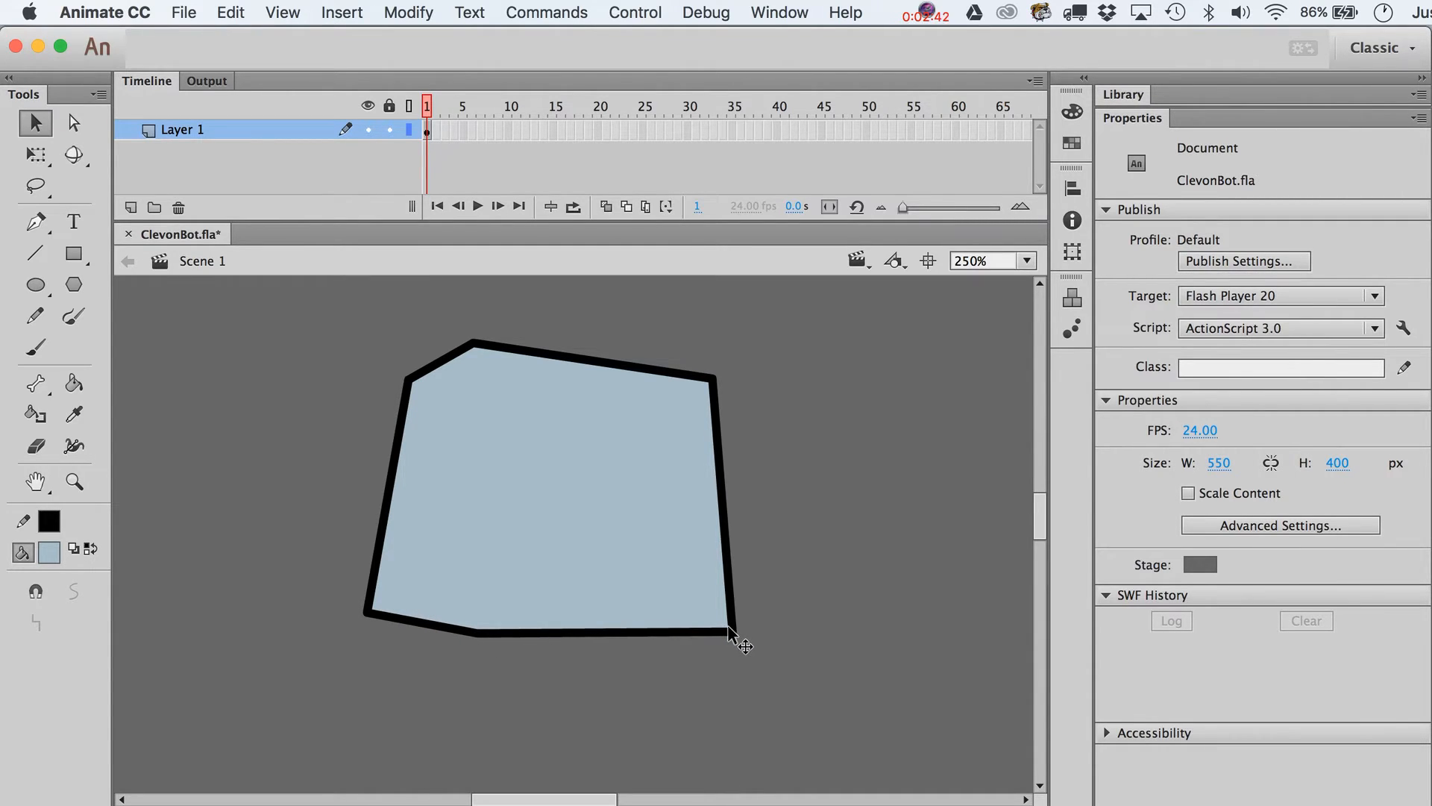
mouse_move(728, 628)
left_mouse_down()
mouse_move(745, 615)
mouse_move(729, 624)
left_mouse_up()
key("super+z")
left_click(808, 646)
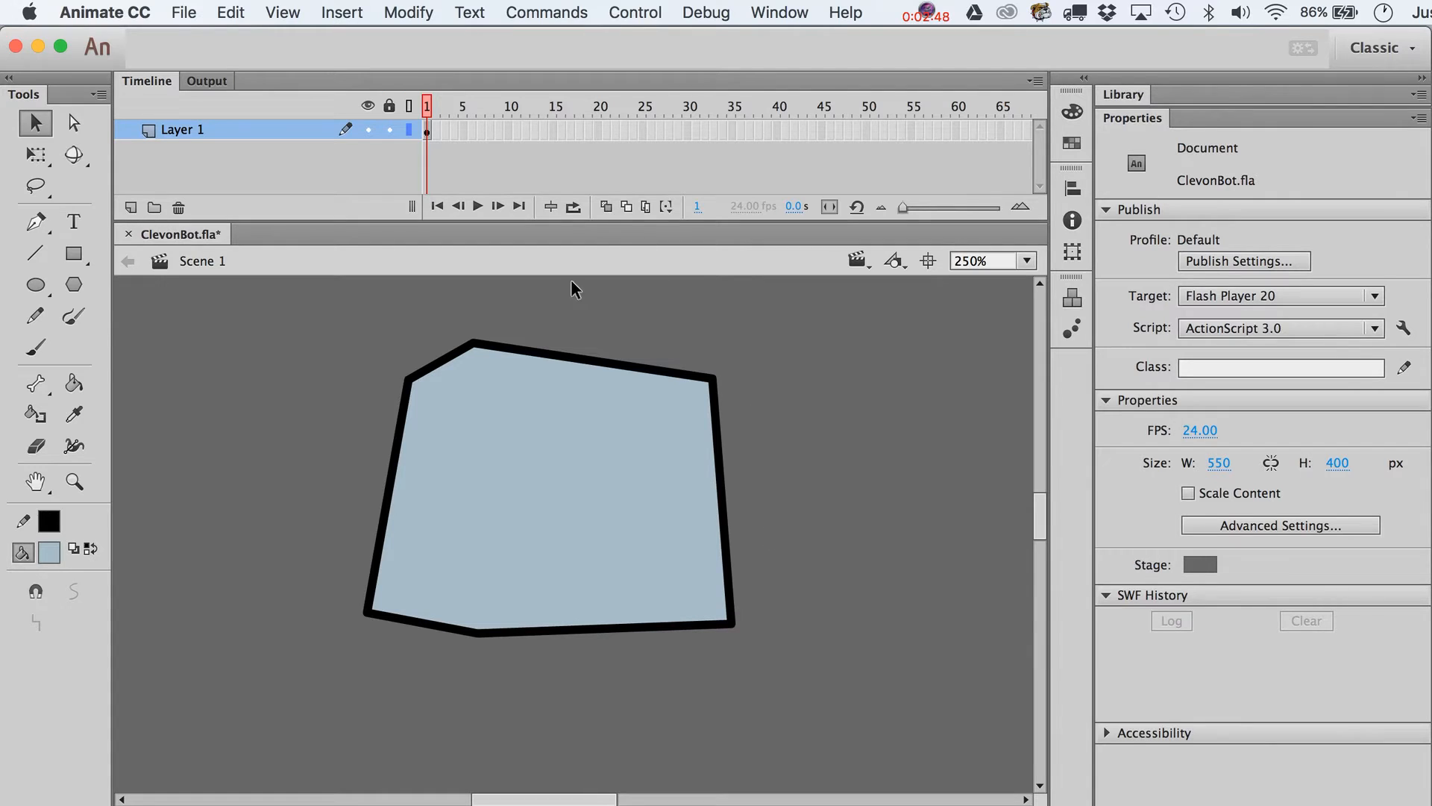
- Select the shape's fill and its long top outline segment separately, and clear the selection
left_click(500, 441)
left_click(534, 363)
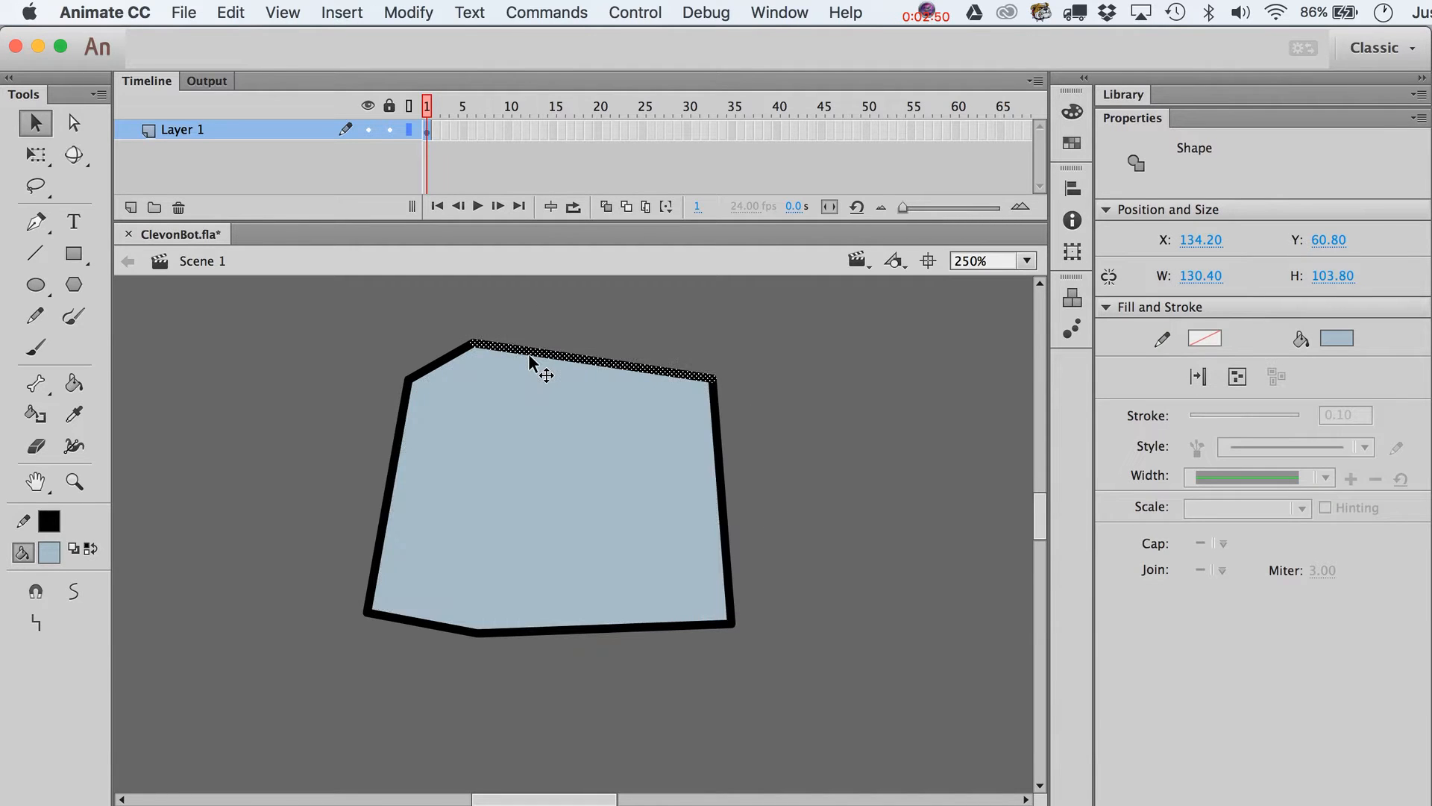
left_click(615, 341)
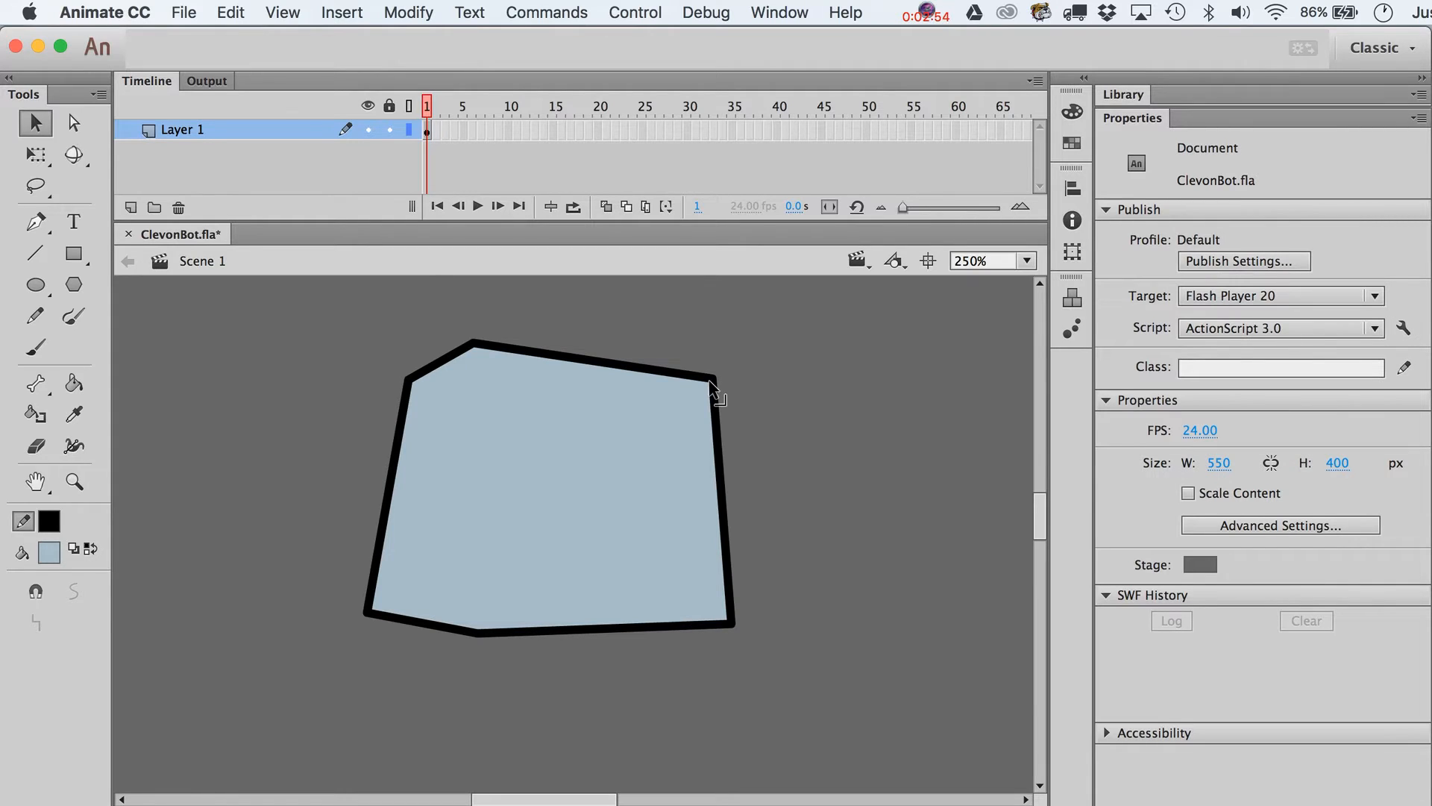
- Try cutting away the shape's upper-right corner and pulling the loose outline end upward, and undo the changes
left_click_drag(709, 383, 612, 466)
key("Delete")
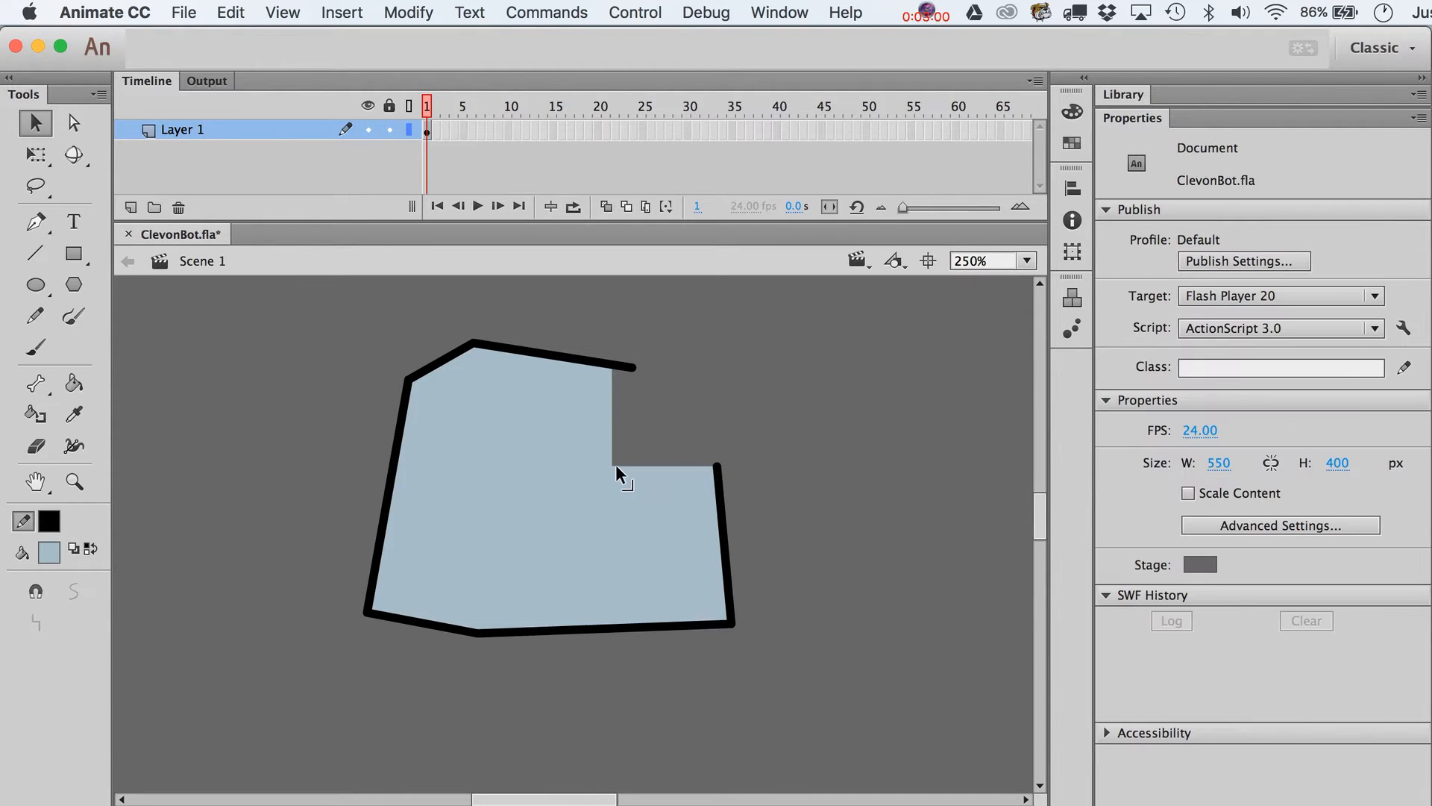
left_click_drag(633, 368, 632, 332)
key("super+z")
key("super+z")
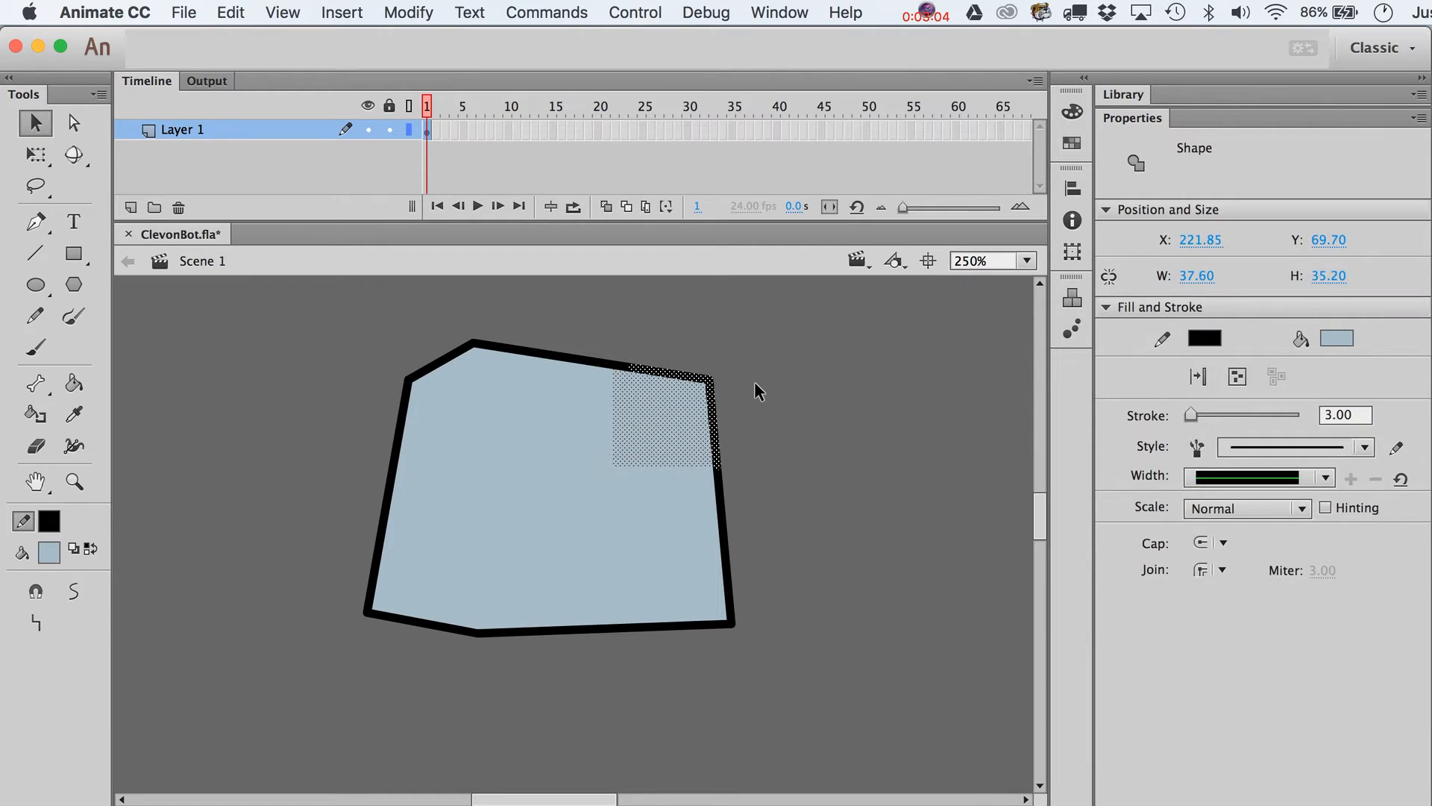
left_click(754, 382)
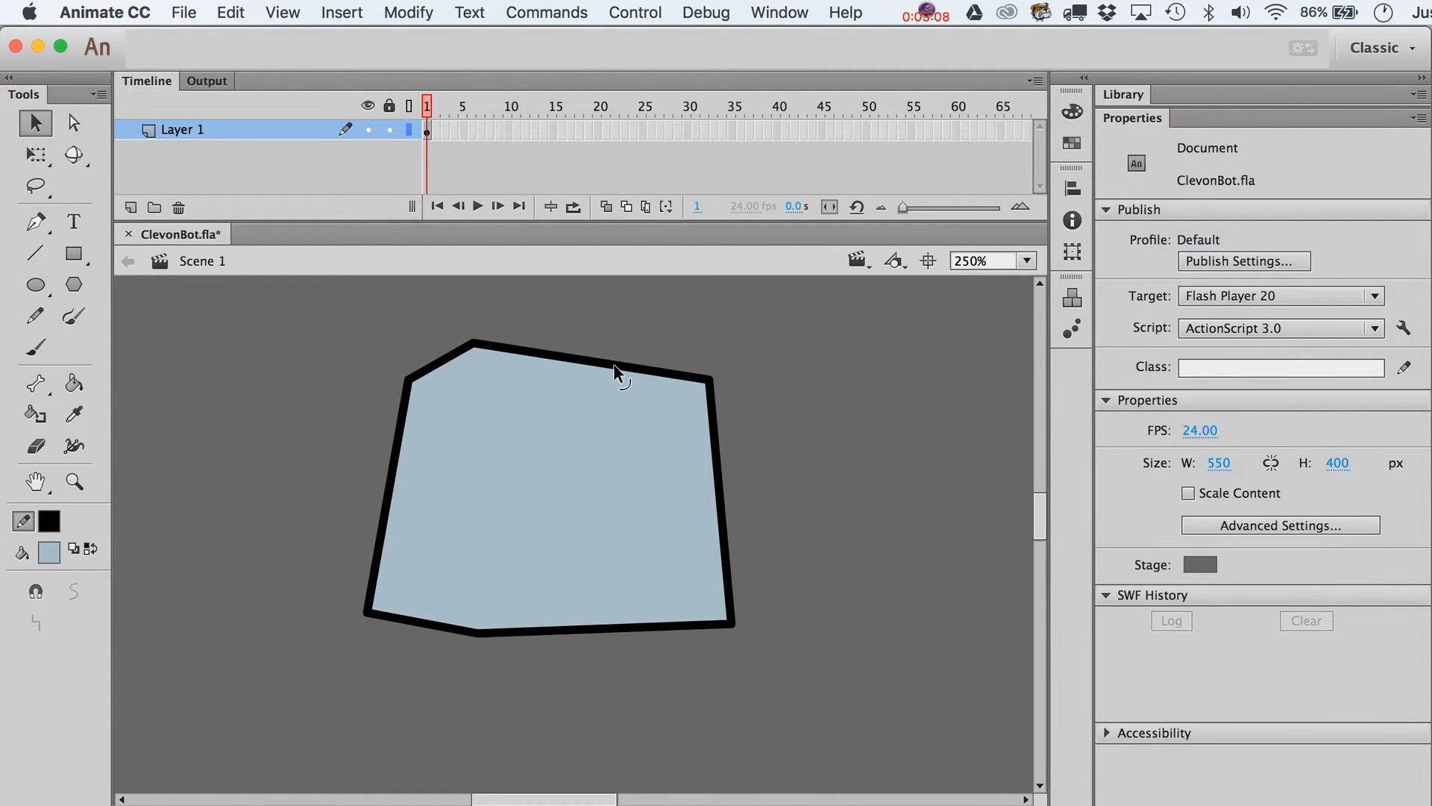
- Bend the long top edge into a slight upward curve and nudge the peak point at its left end down and inward
left_click_drag(613, 364, 615, 357)
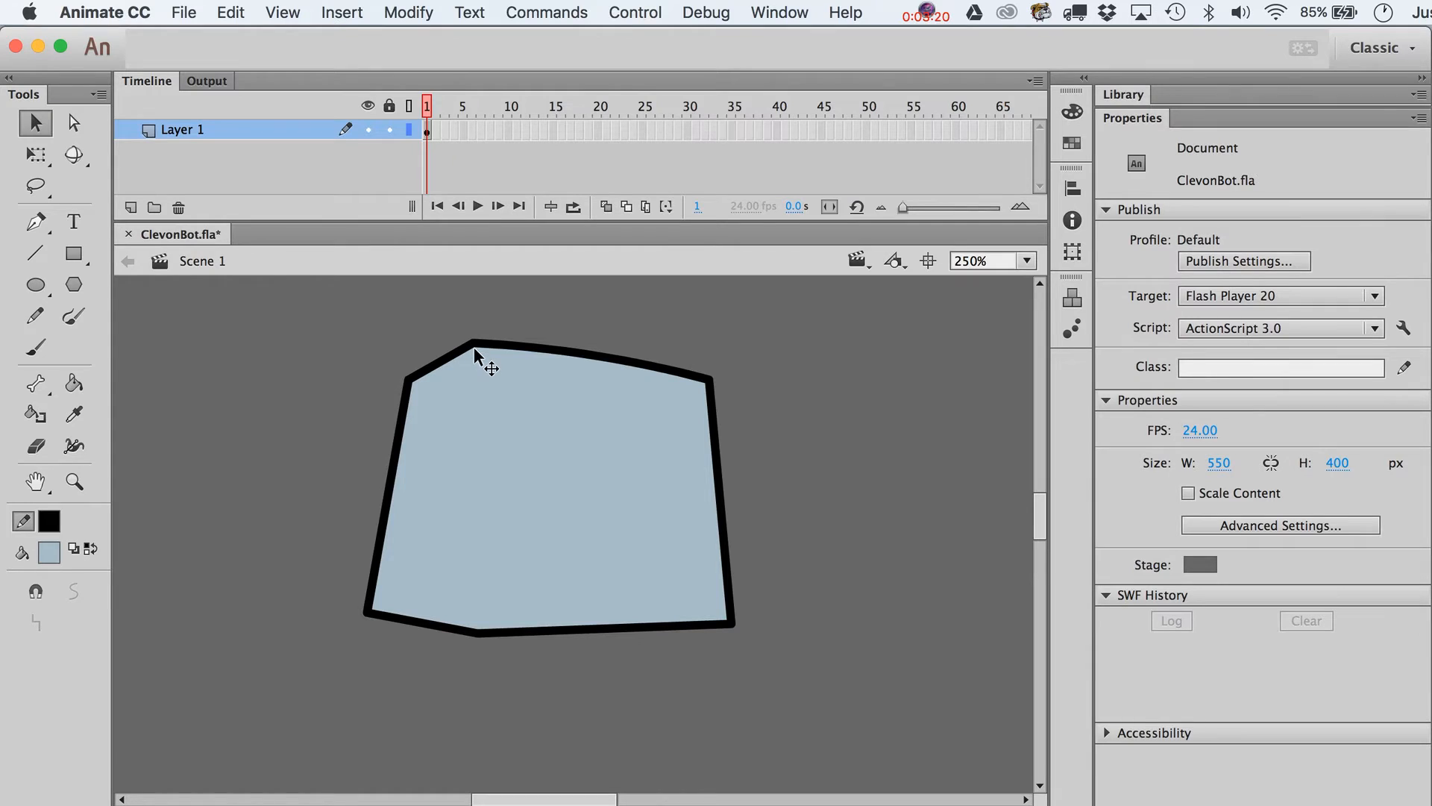
left_click_drag(472, 345, 481, 348)
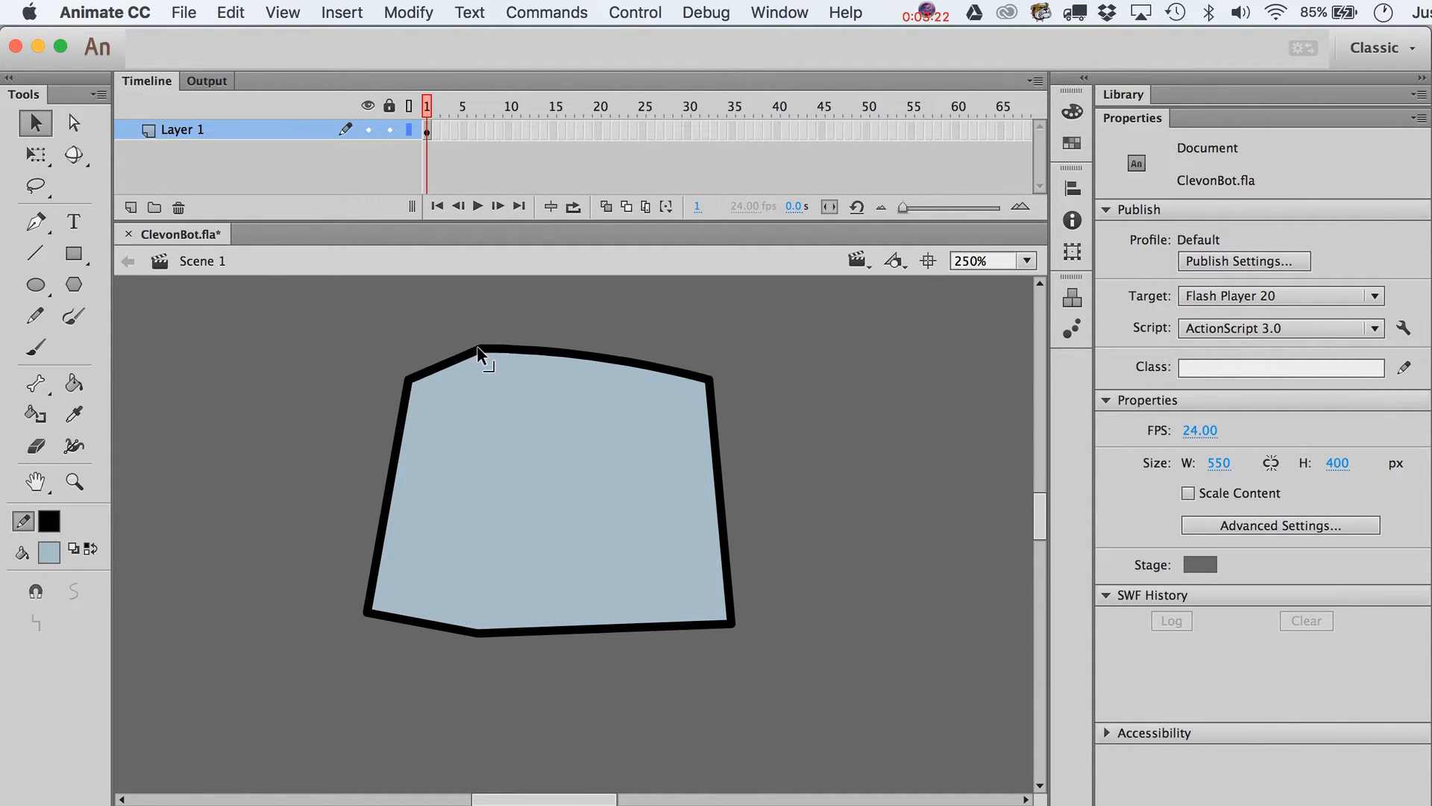
- Draw a two-segment line across the shape below its middle and delete the end overhanging the right edge
left_click(35, 256)
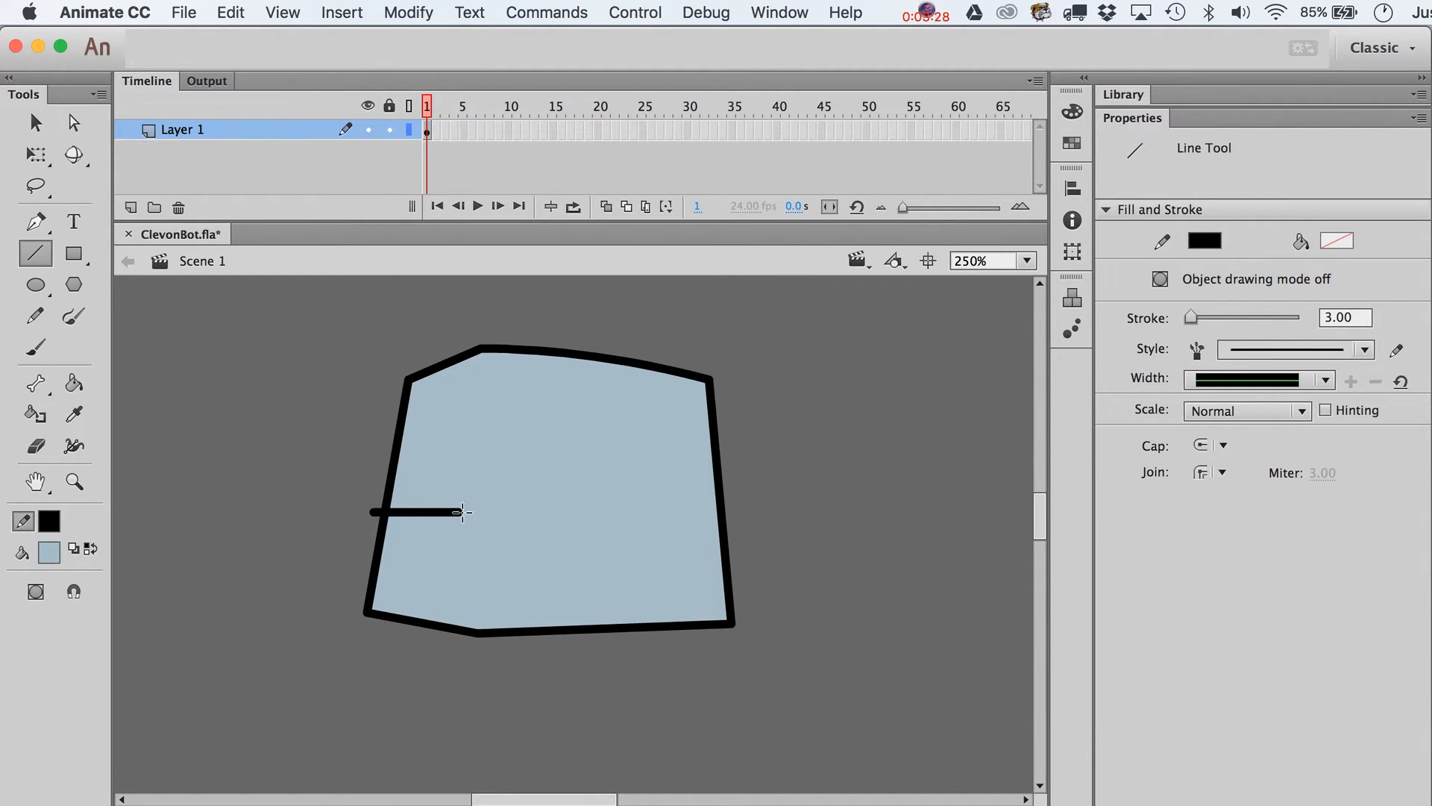
left_click_drag(463, 511, 485, 513)
left_click_drag(481, 512, 746, 528)
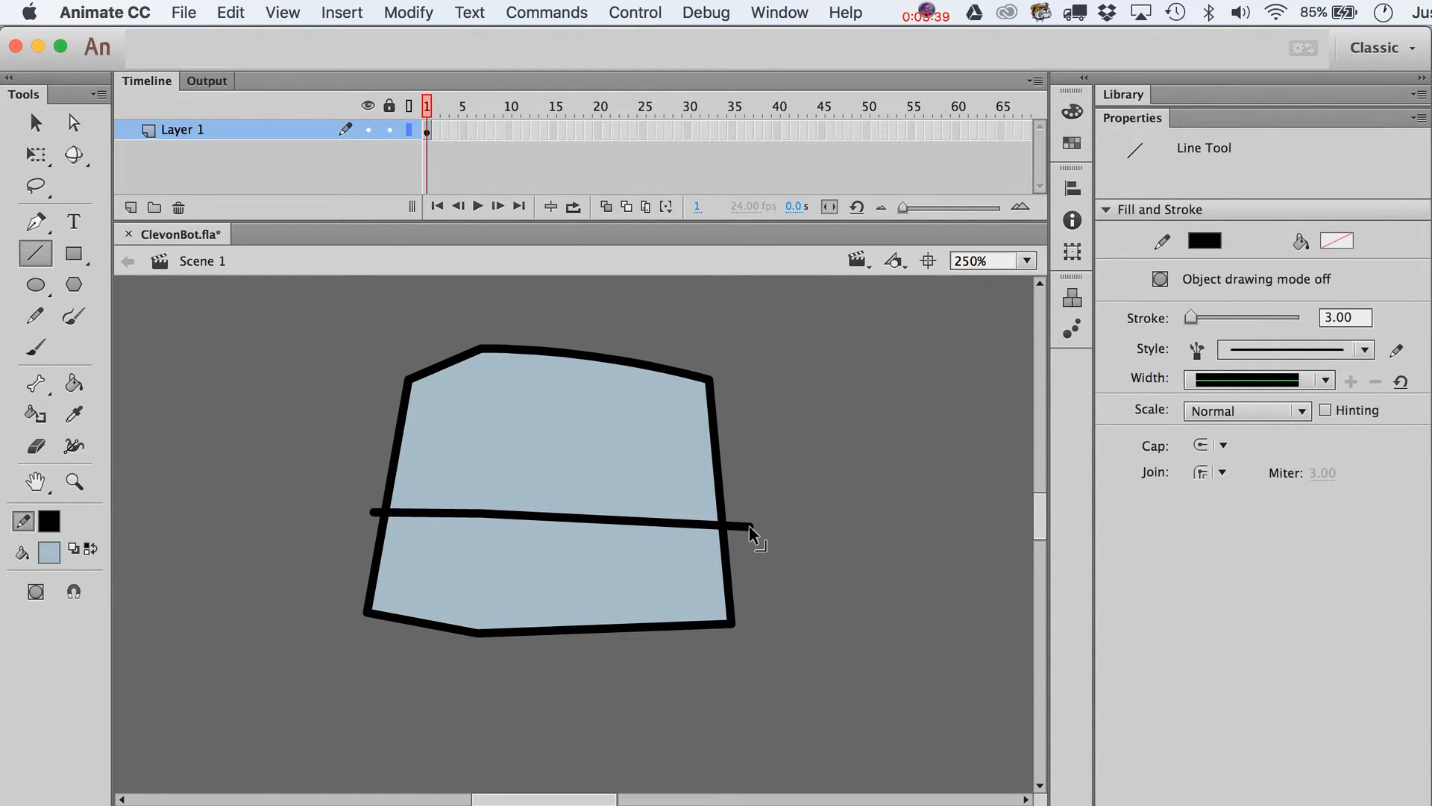
key("v")
left_click(747, 526)
key("Delete")
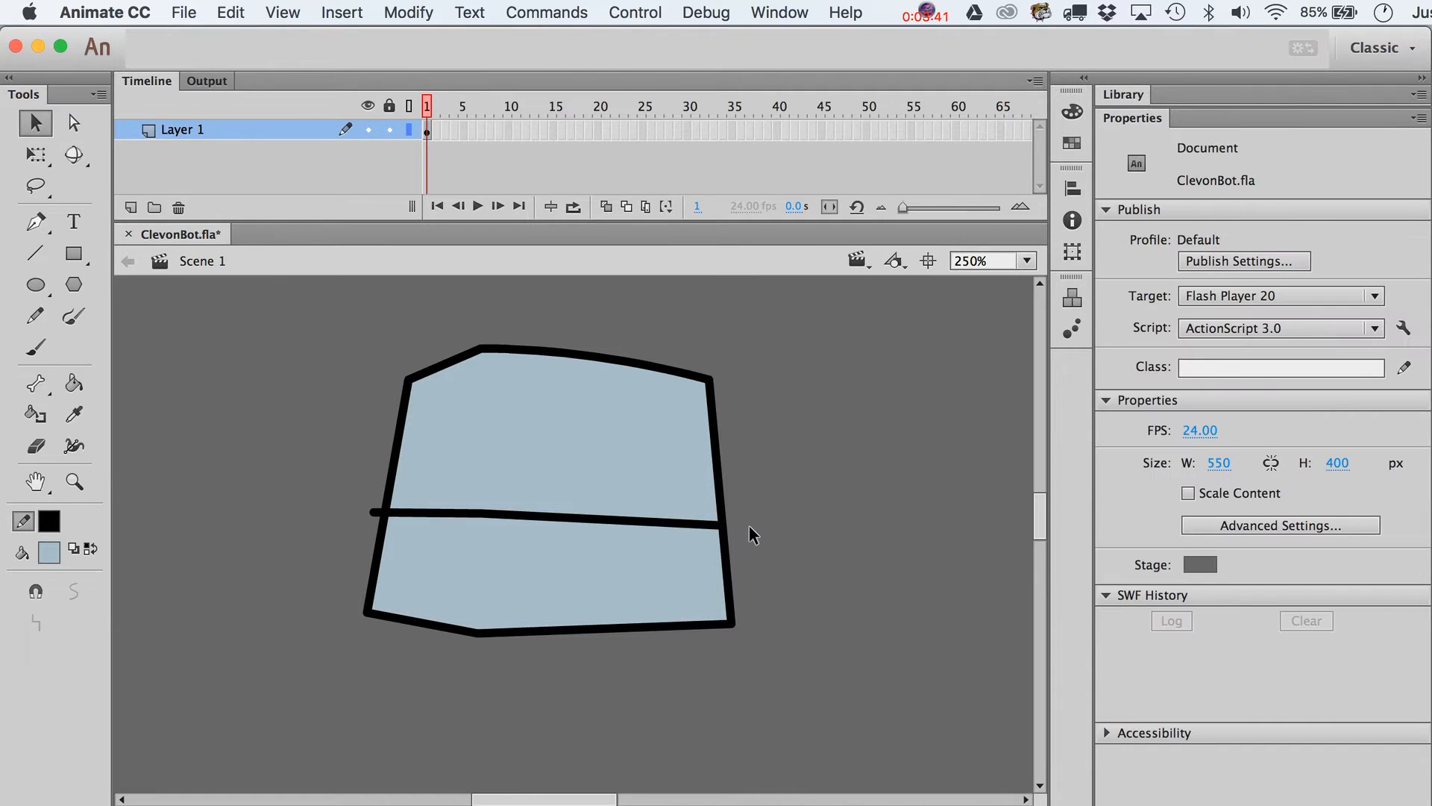
- Darken the fill of the section below the dividing line by lowering its colour's brightness
left_click(486, 518)
left_click(473, 543)
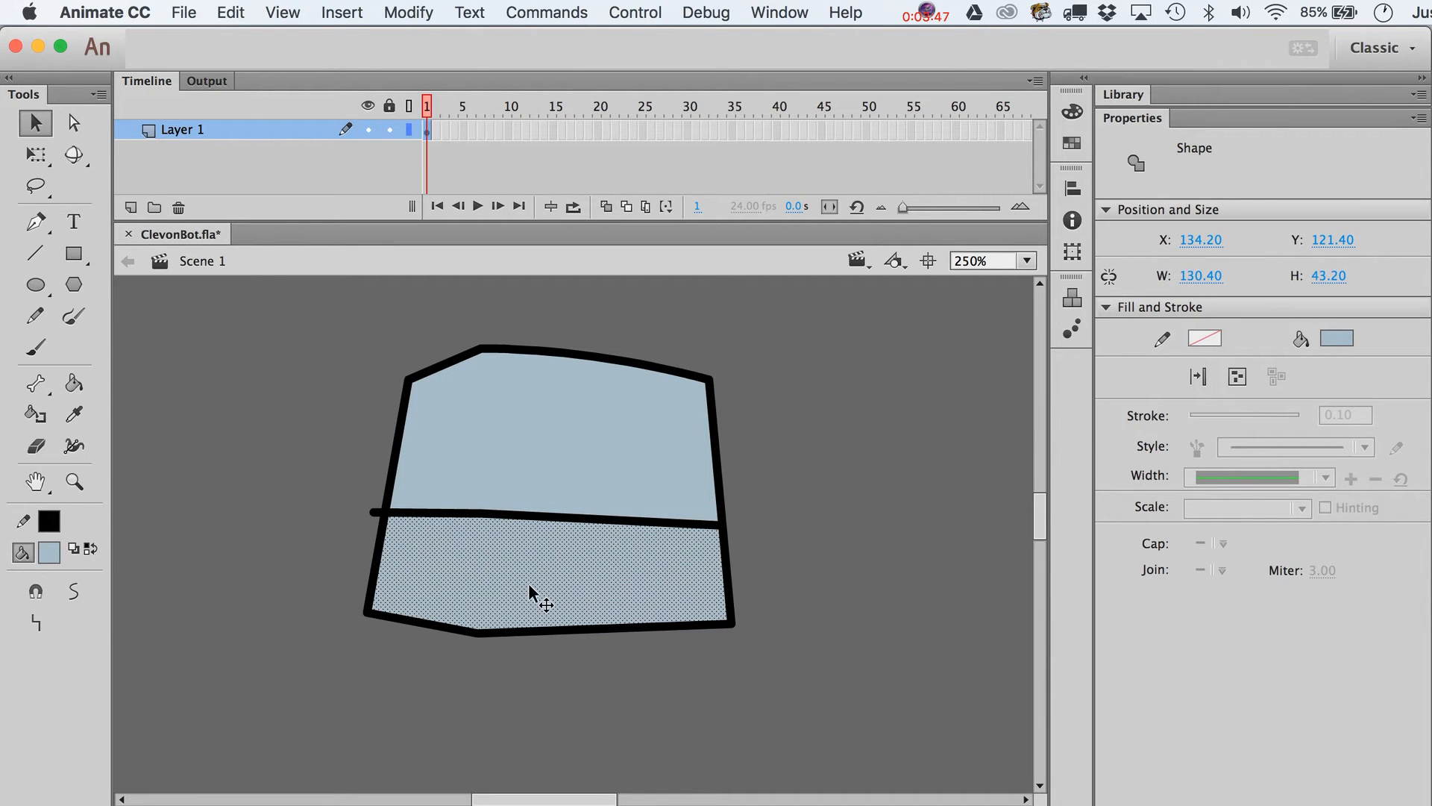
left_click(50, 552)
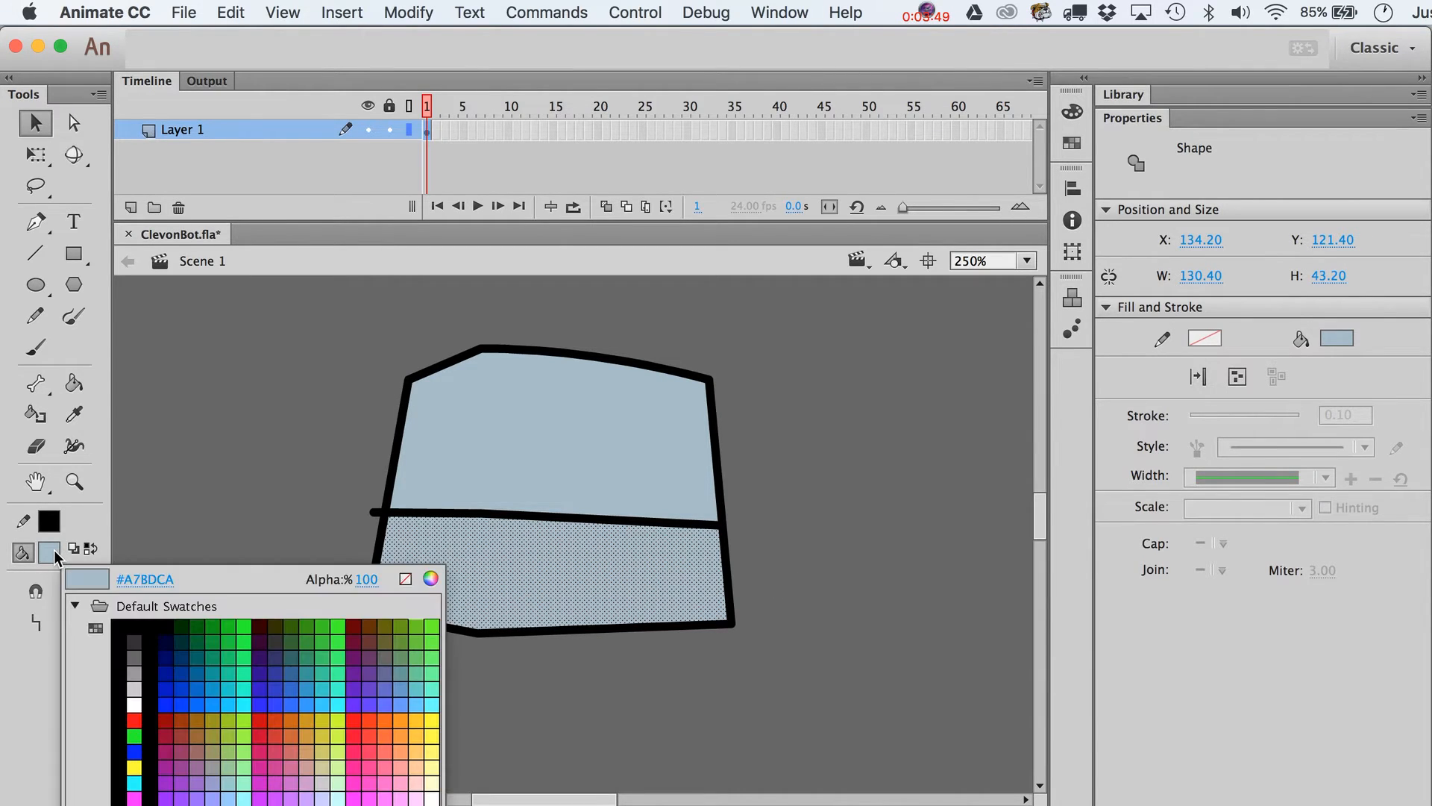
left_click(430, 579)
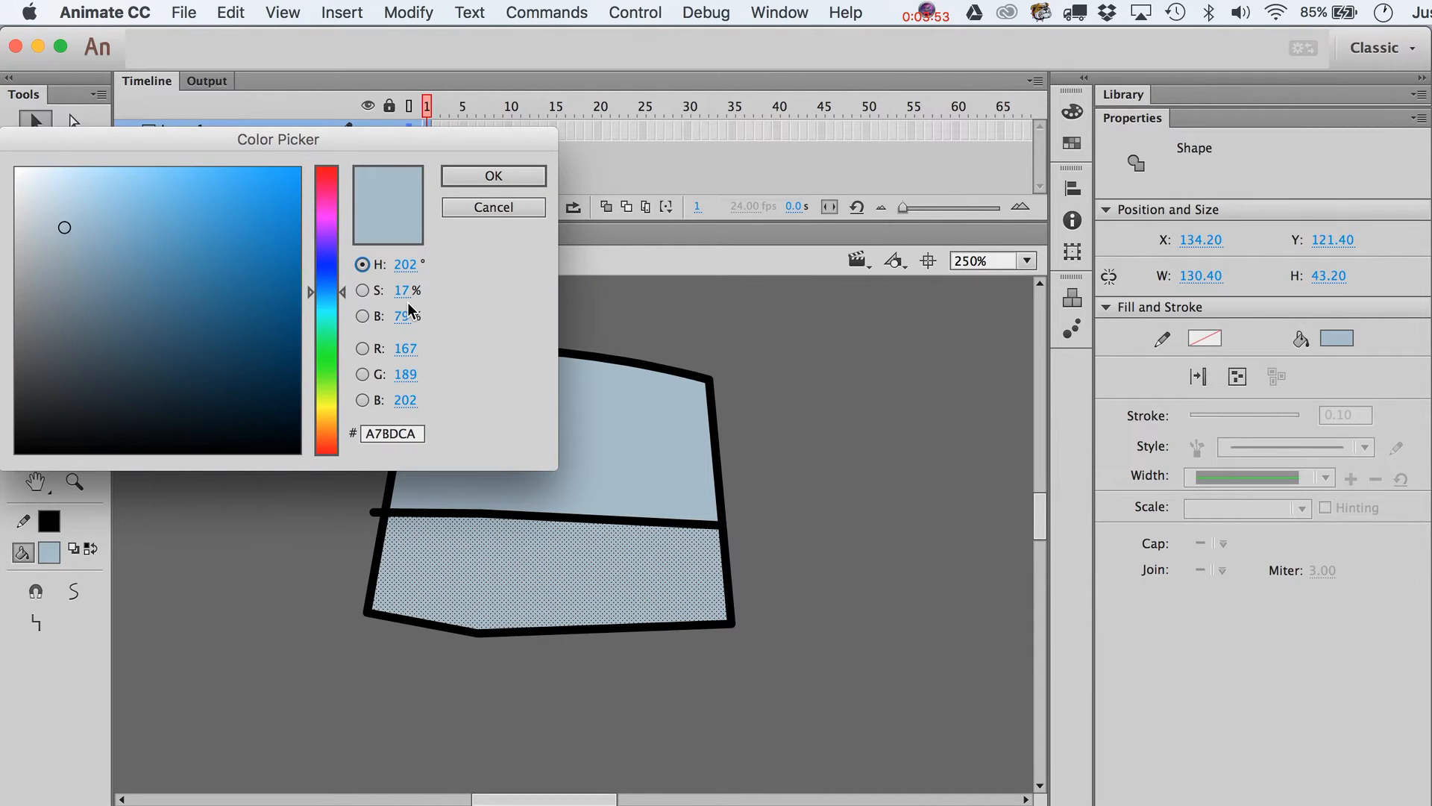
left_click_drag(403, 323, 378, 315)
left_click(494, 176)
left_click(808, 406)
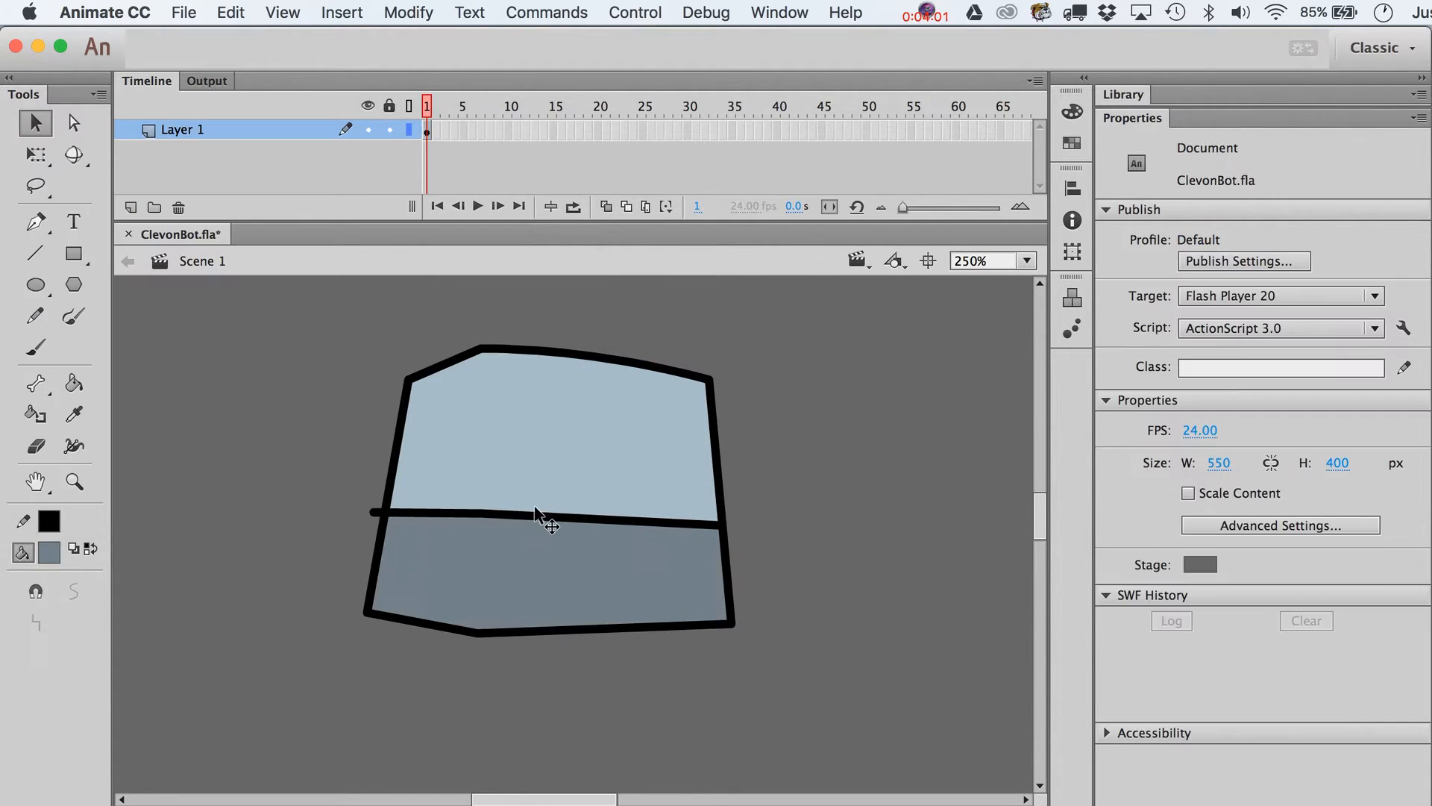
- Pull the bend in the dividing line slightly upward and delete the line end overhanging the shape's left edge
left_click_drag(489, 514, 497, 509)
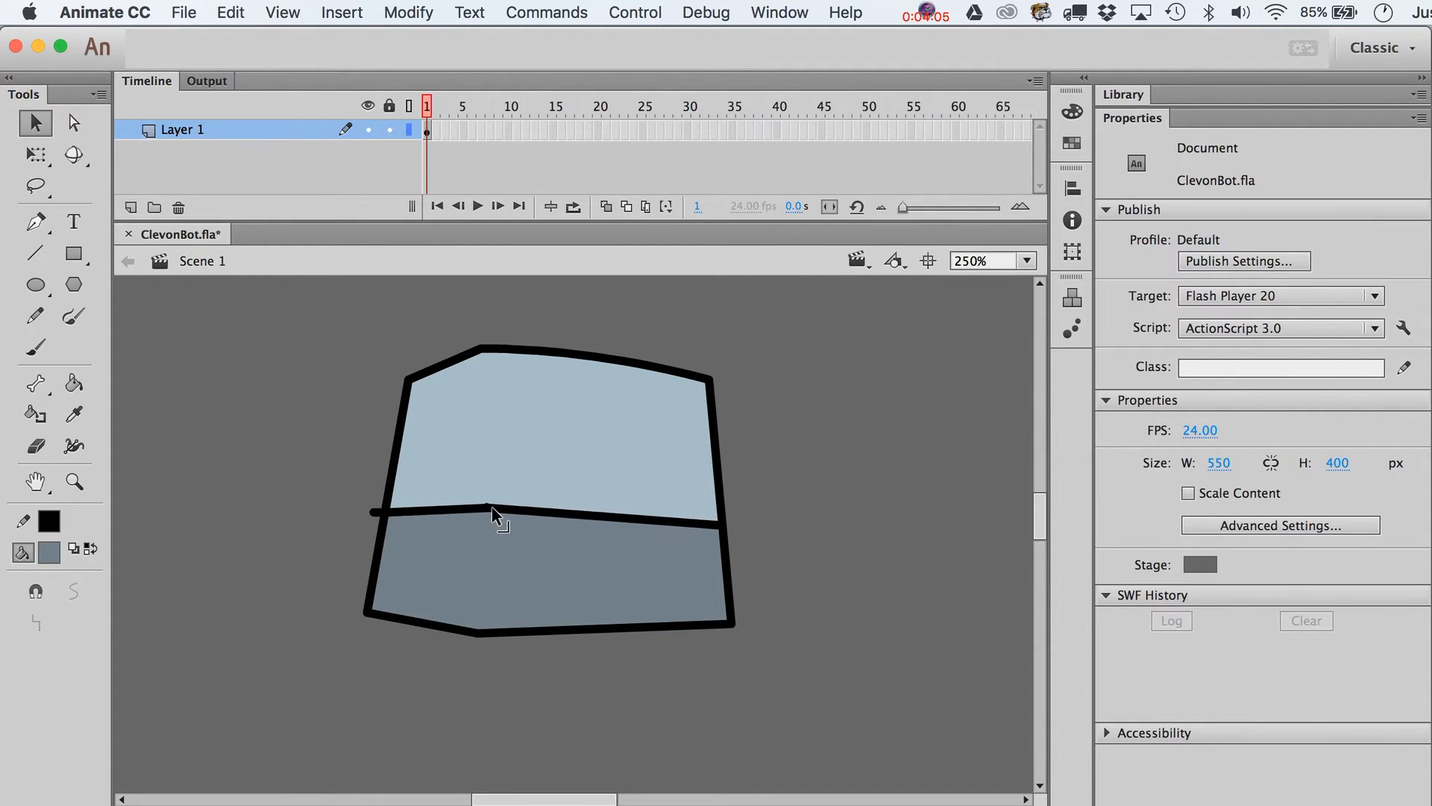
left_click(378, 514)
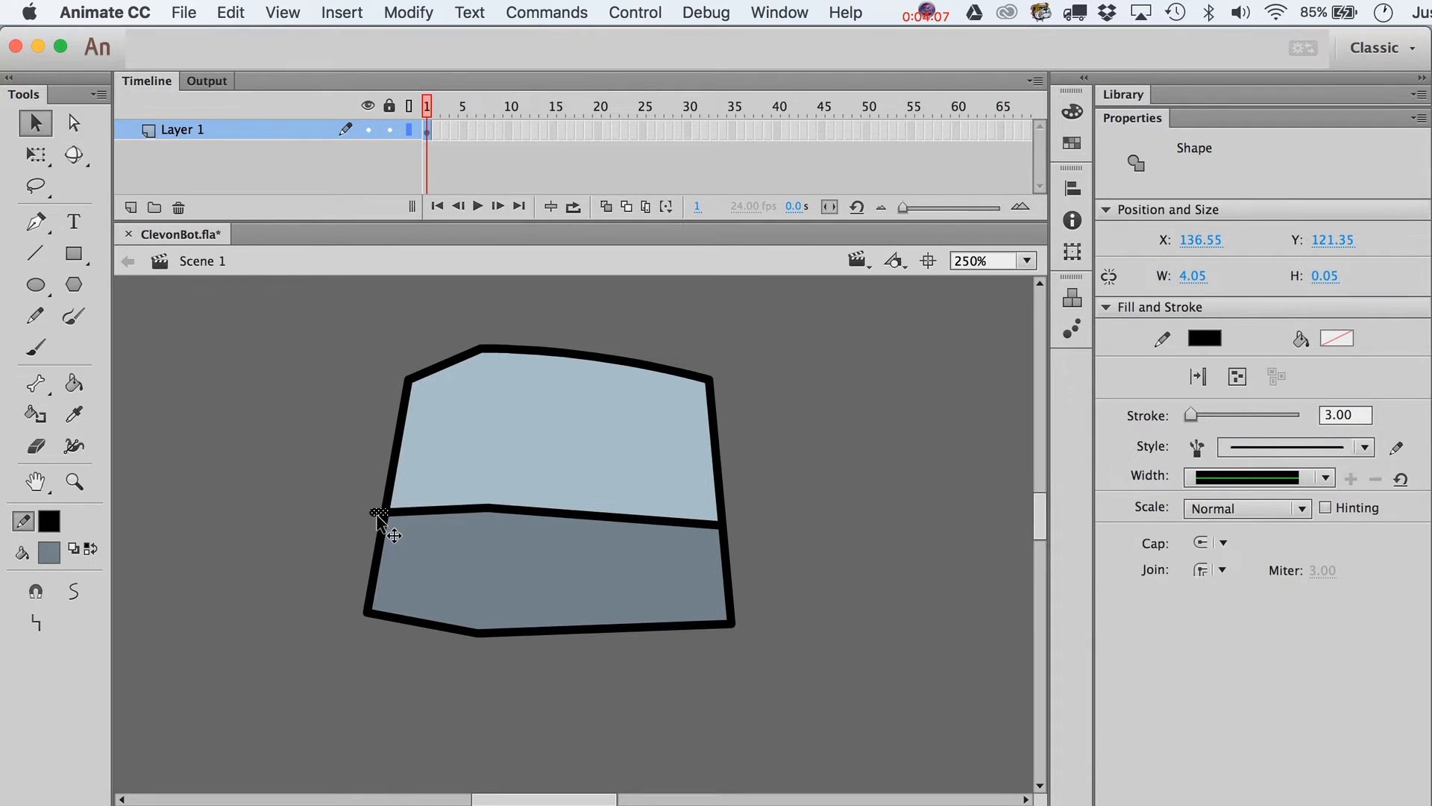
key("Delete")
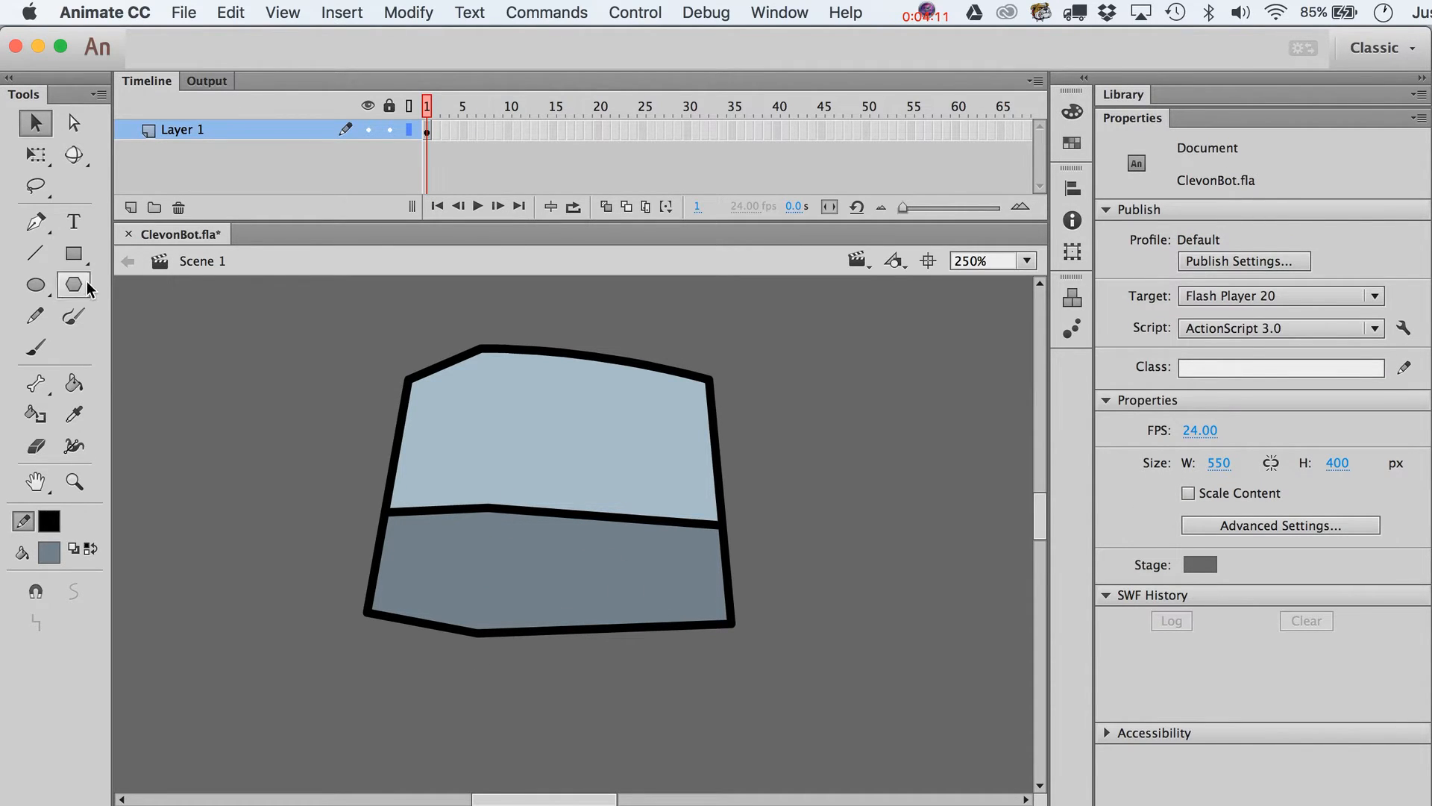
- Draw a near-vertical line through the top peak, the divider's bend and the bottom corner, and delete its two overhanging ends
left_click(37, 281)
key("n")
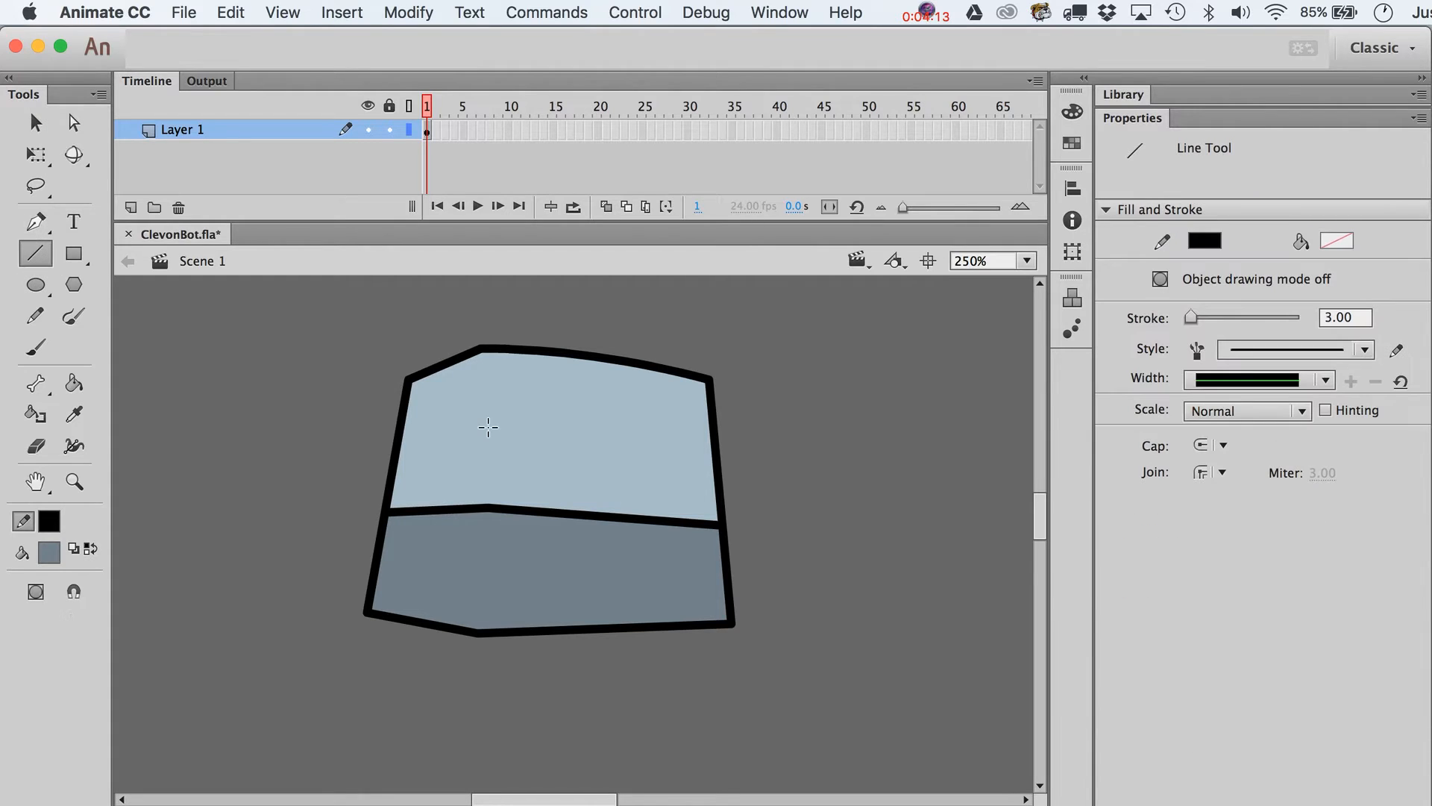
mouse_move(490, 318)
left_mouse_down()
mouse_move(445, 674)
mouse_move(473, 678)
left_mouse_up()
key("v")
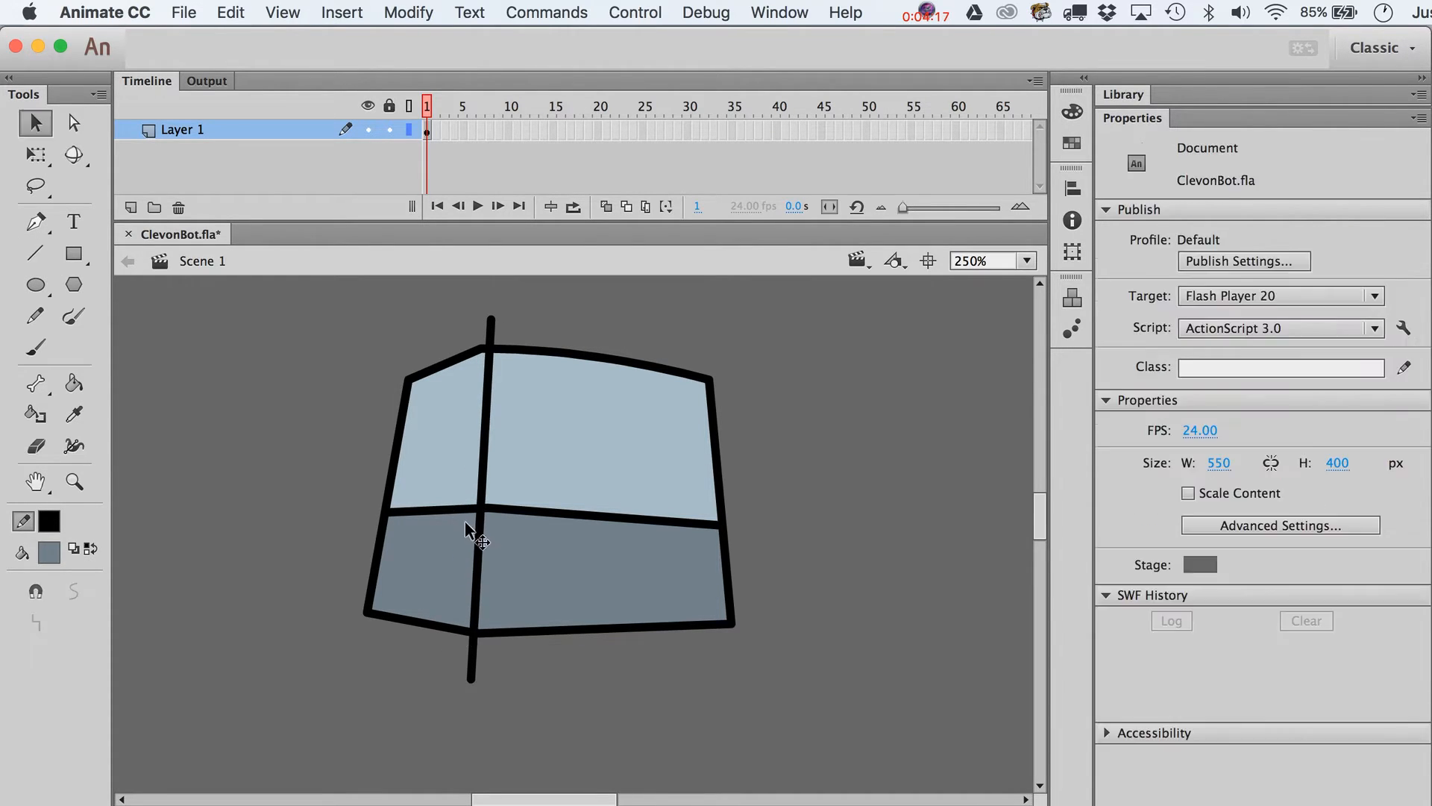
left_click(471, 667)
key("Delete")
left_click(490, 336)
key("Delete")
- Darken the lower-left section's fill by lowering its colour's brightness to 38%
left_click(473, 393)
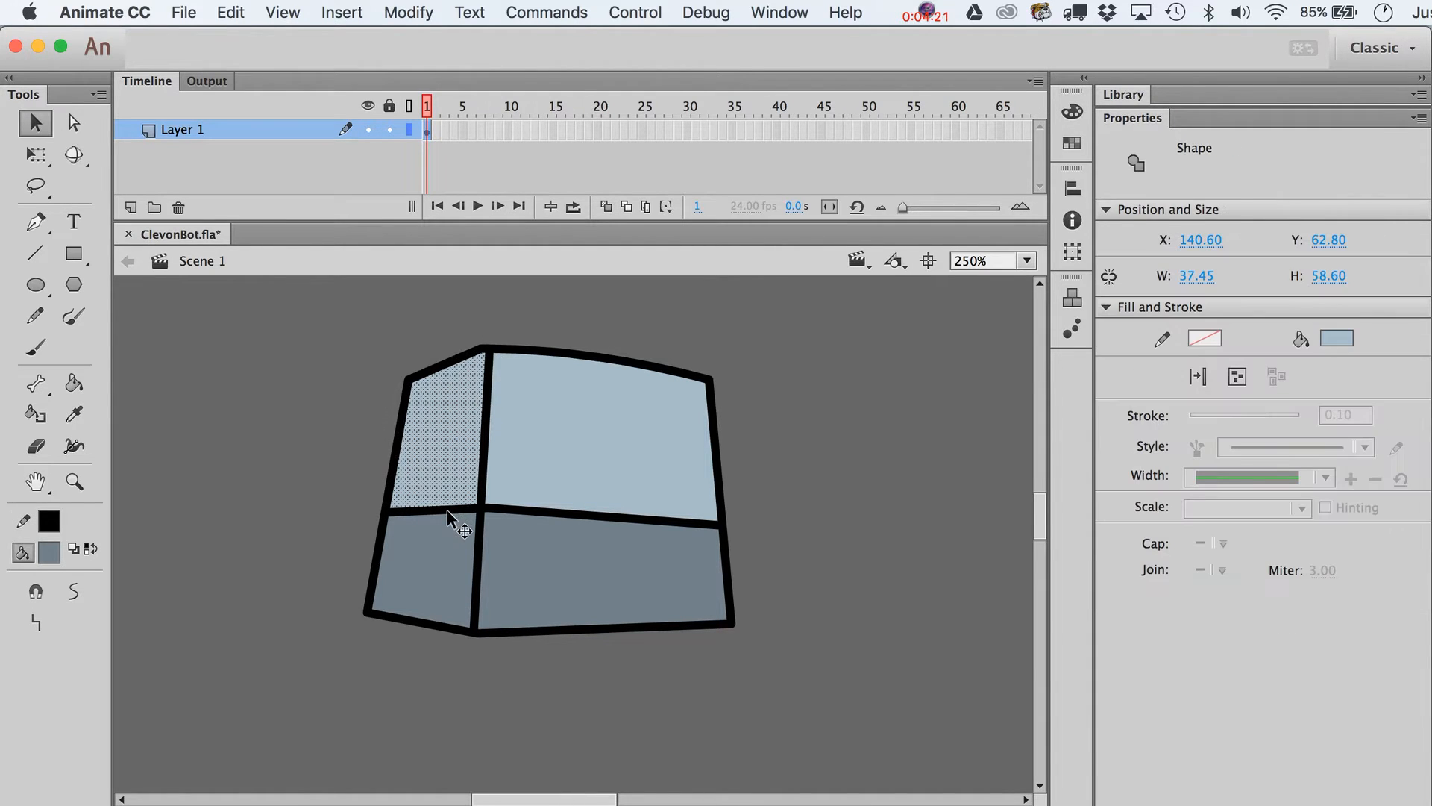
left_click(382, 552)
left_click(426, 558)
left_click(327, 548)
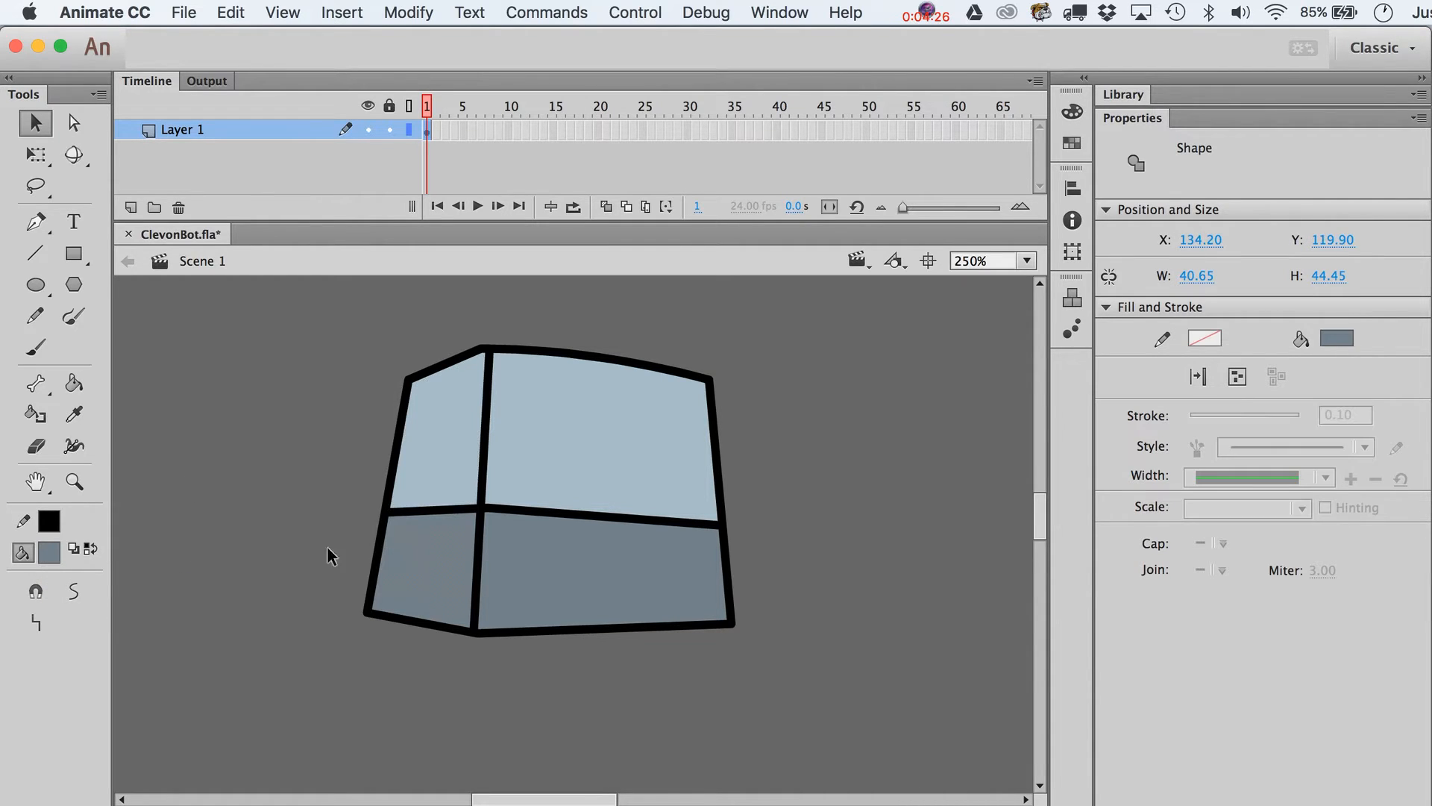
left_click(49, 552)
left_click(430, 579)
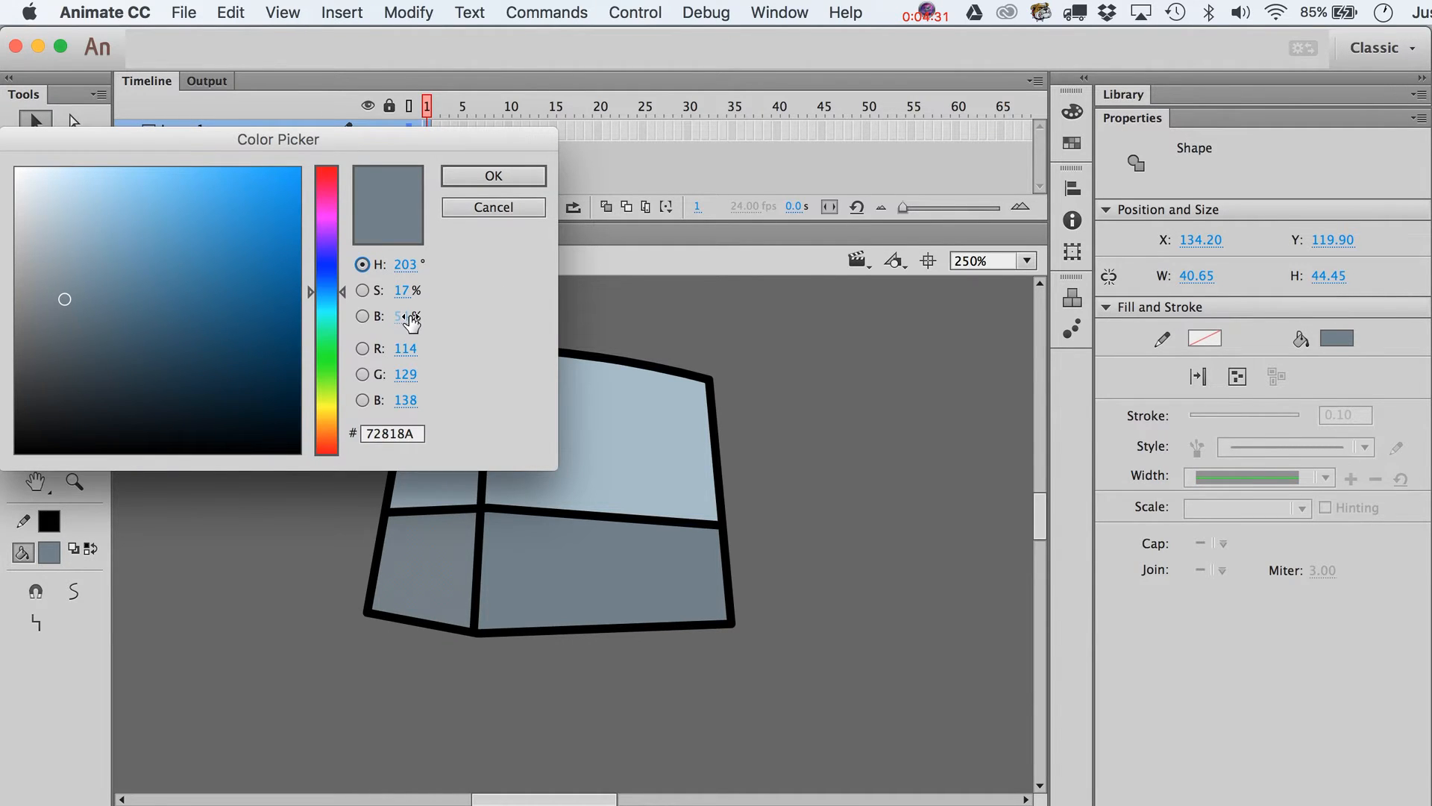
left_click_drag(413, 322, 400, 323)
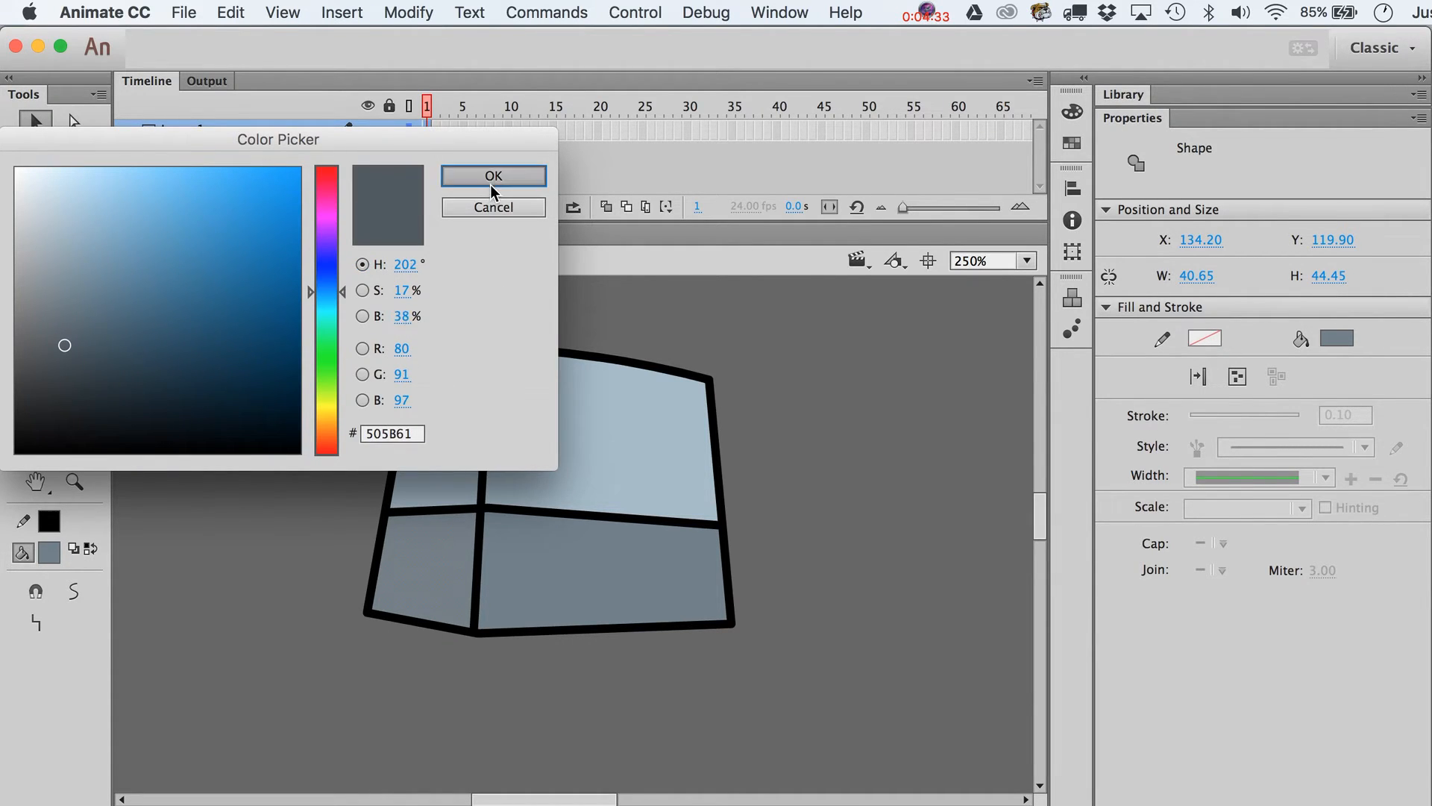
left_click(490, 185)
- Sample the upper-left section's own colour and darken its fill to 66% brightness
left_click(446, 440)
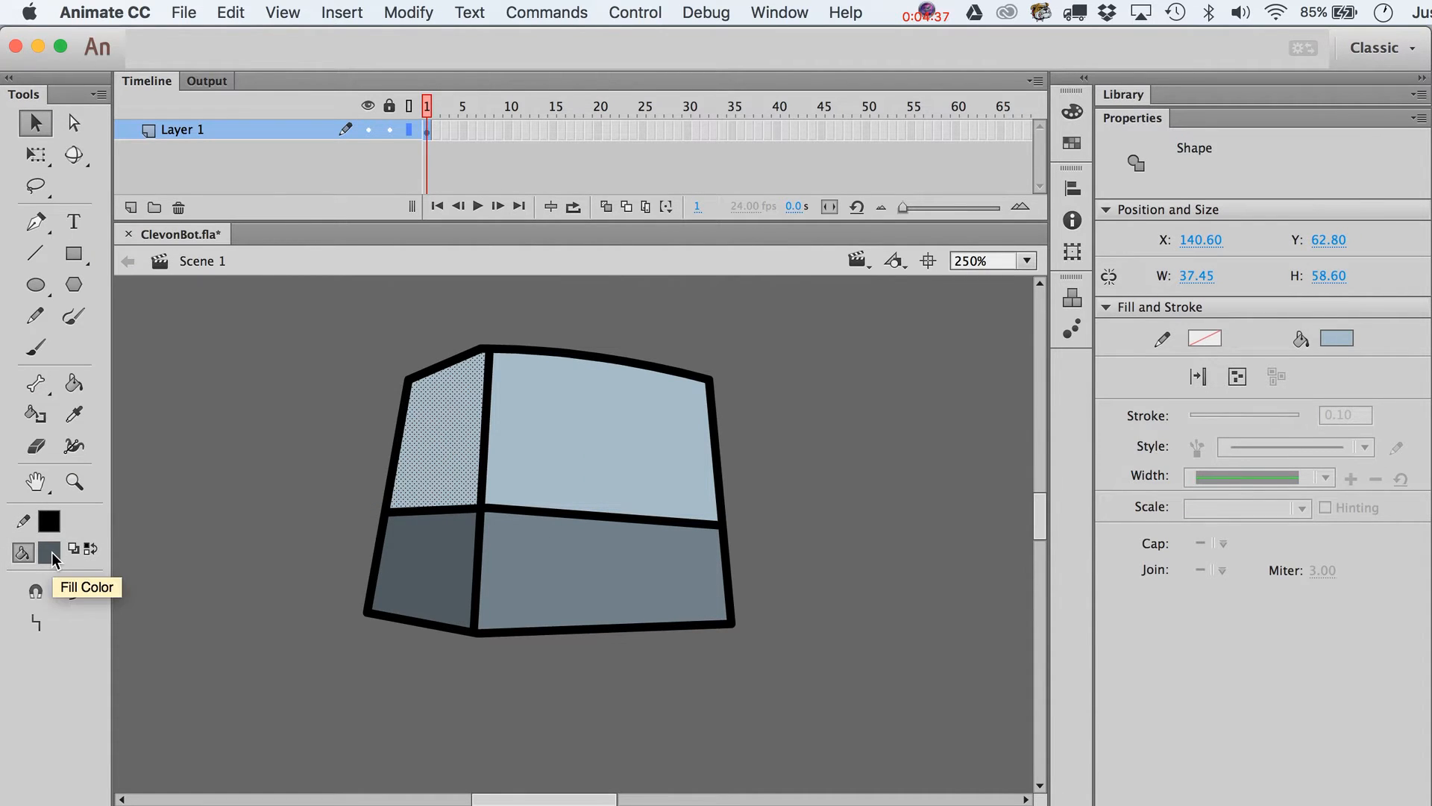
left_click(80, 415)
left_click(443, 439)
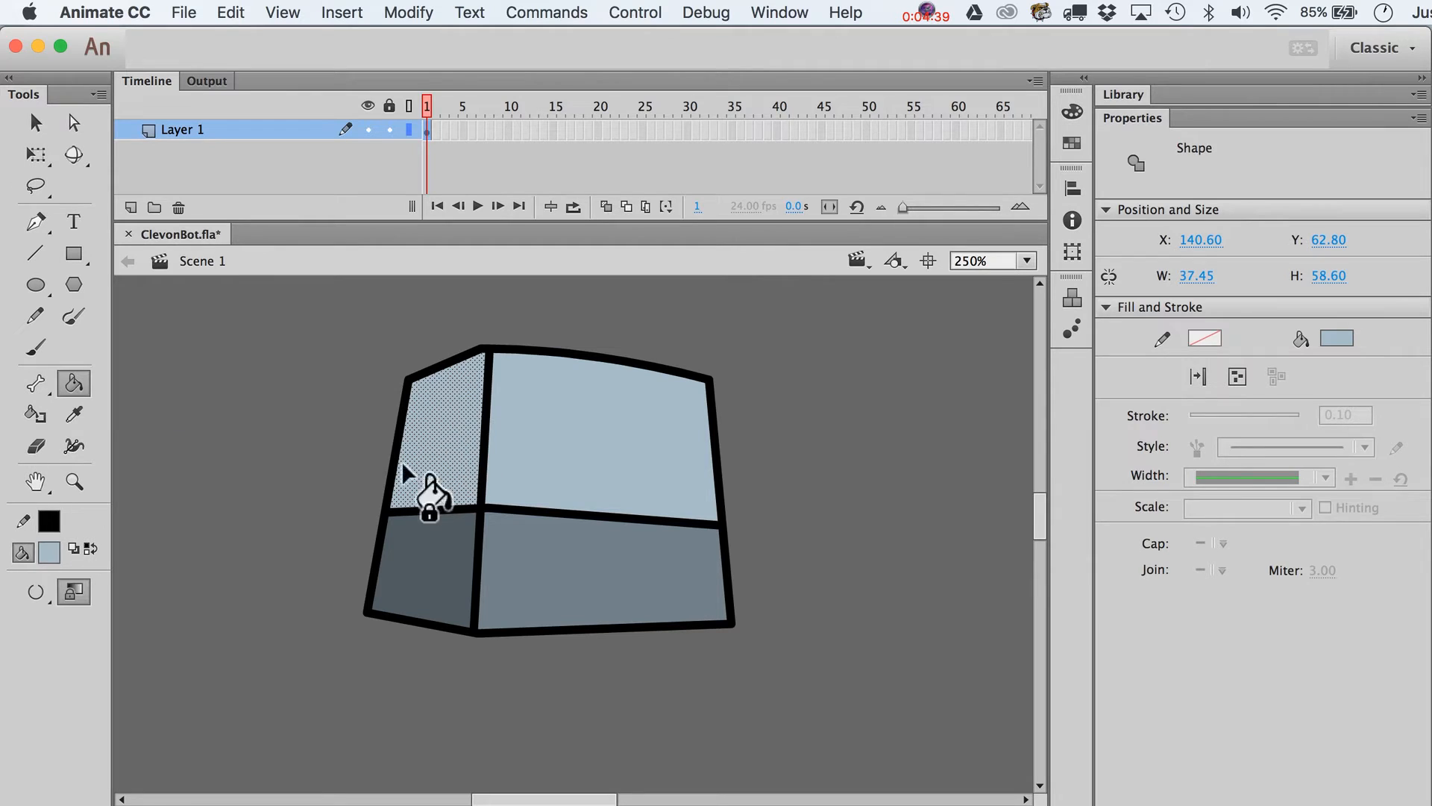
left_click(55, 553)
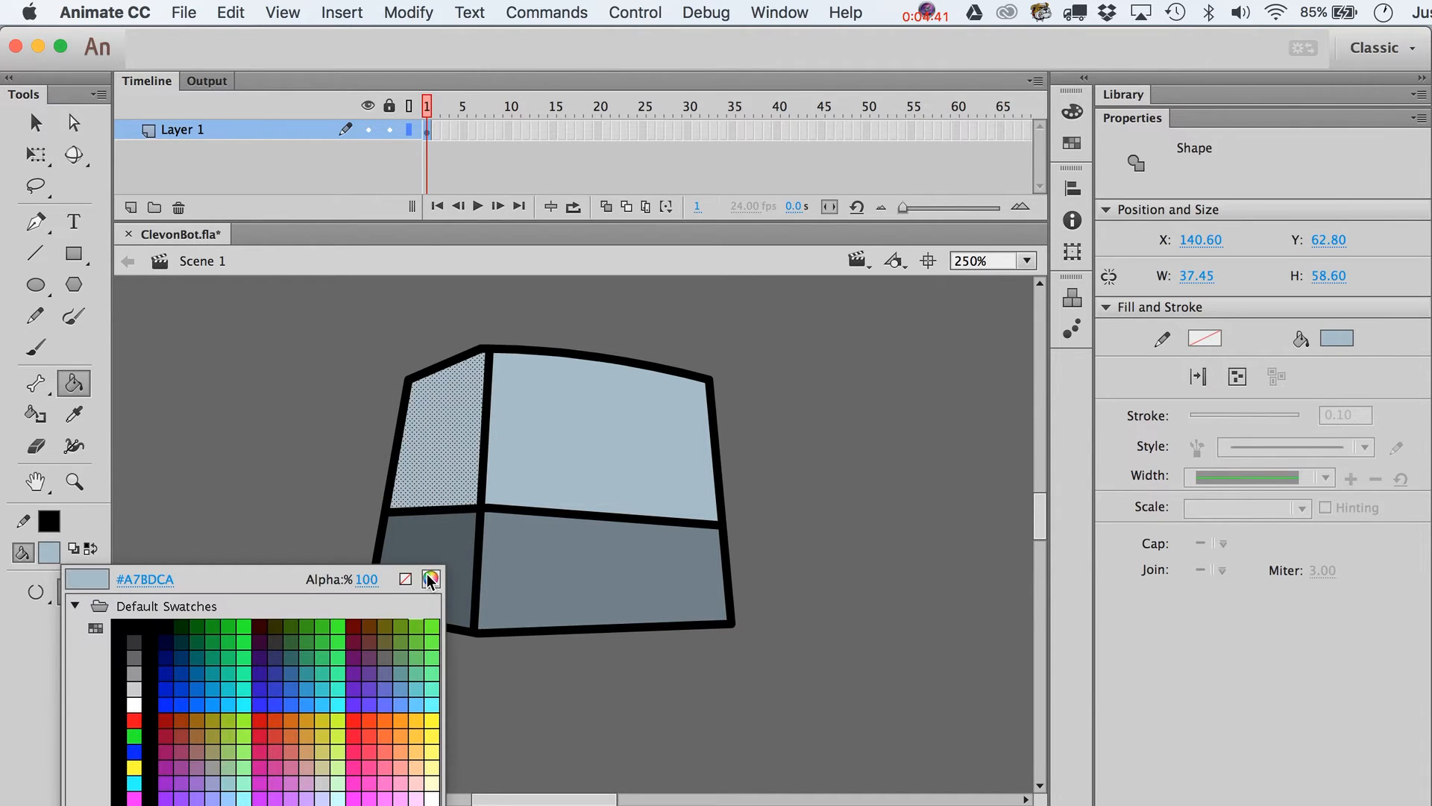
left_click(431, 579)
left_click(401, 316)
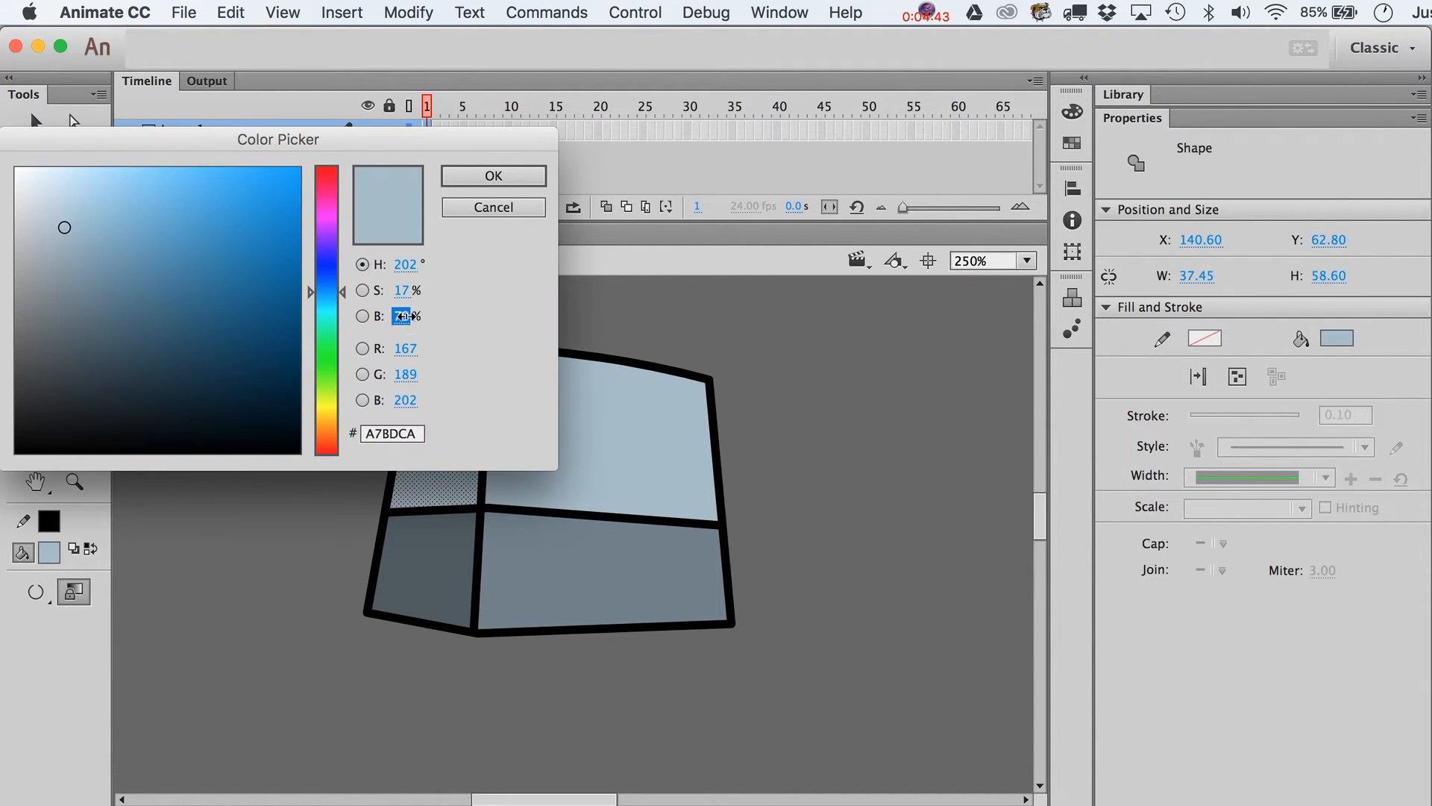
type("66")
left_click(466, 177)
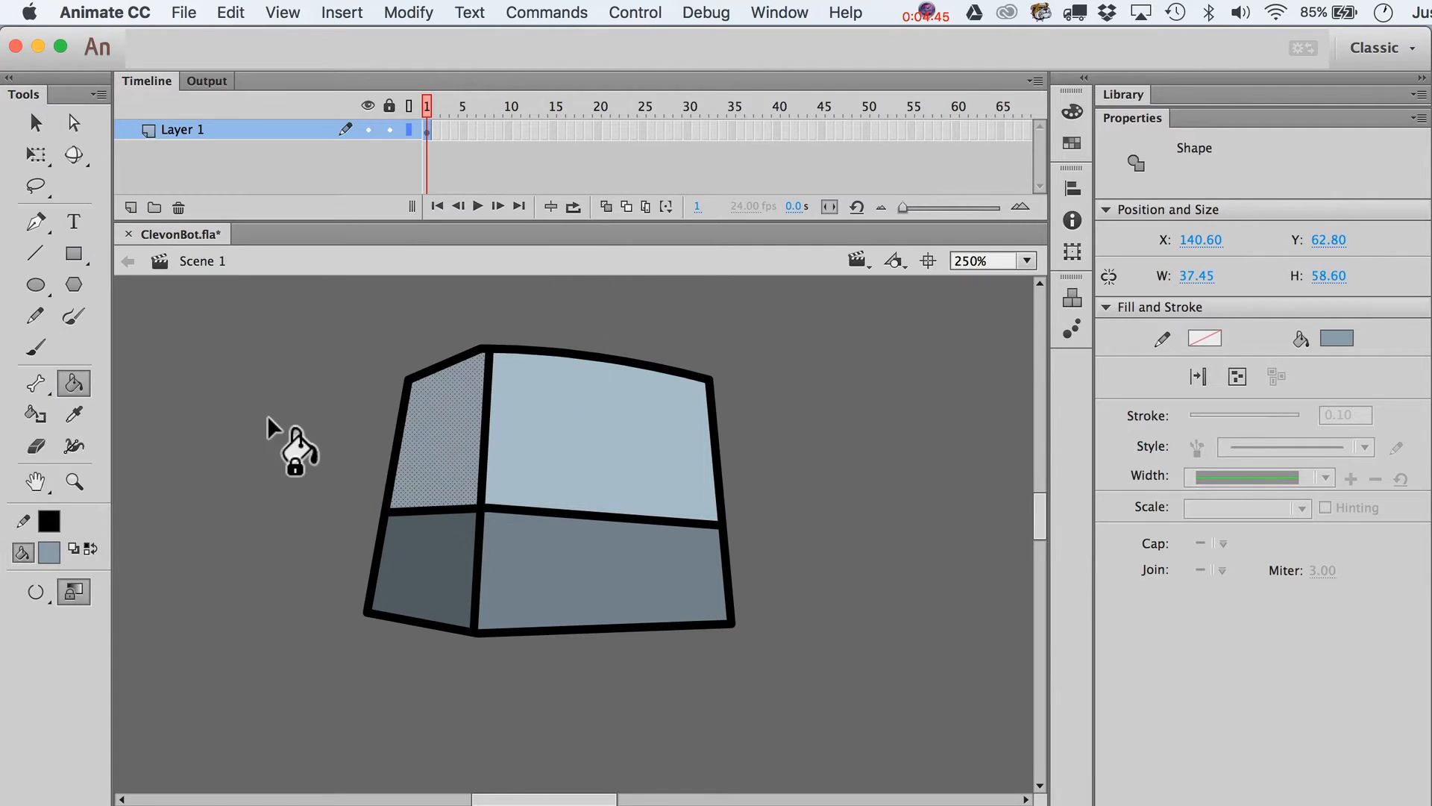
- Delete both segments of the vertical outline between the side and front faces
key("v")
left_click(486, 442)
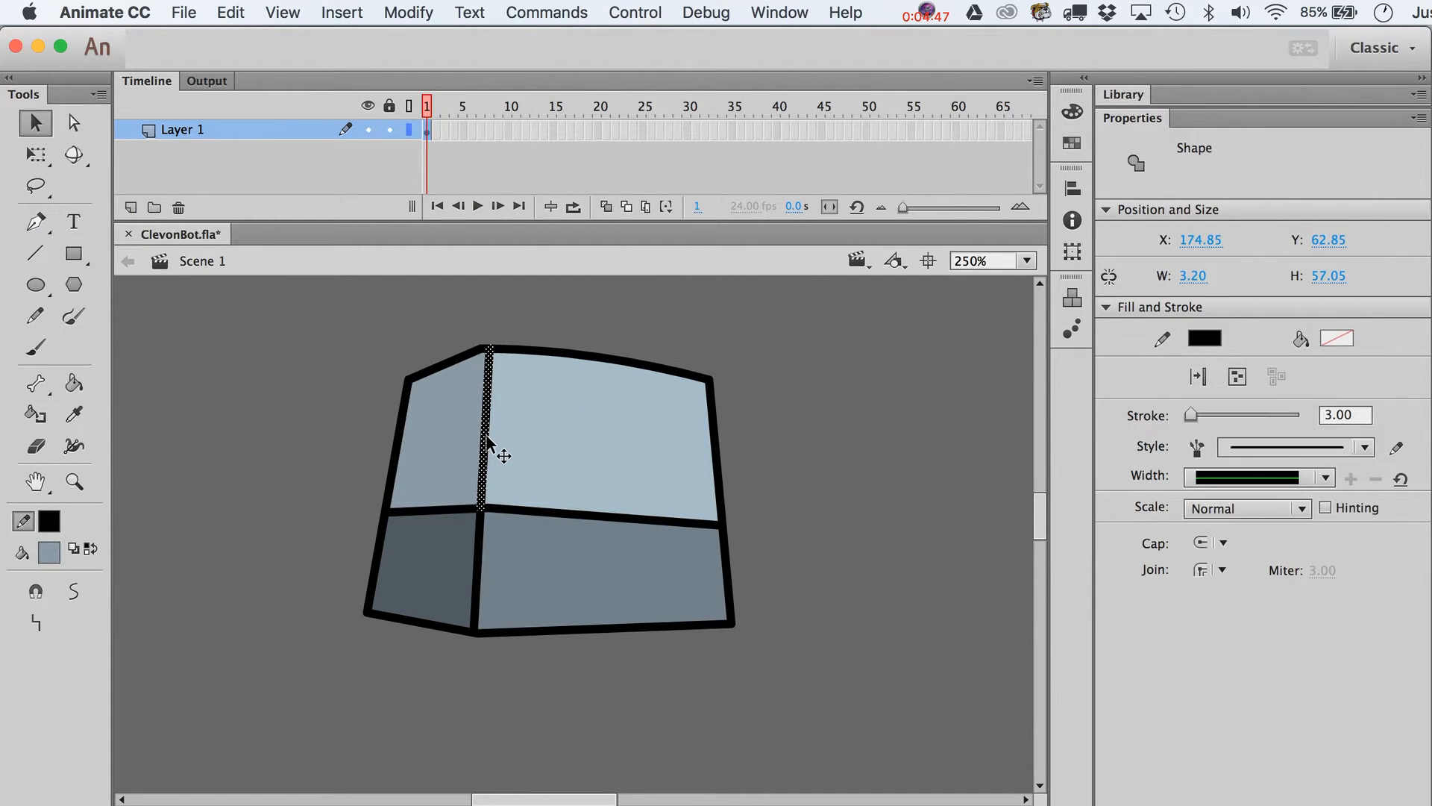
left_click(476, 559, "shift")
key("Delete")
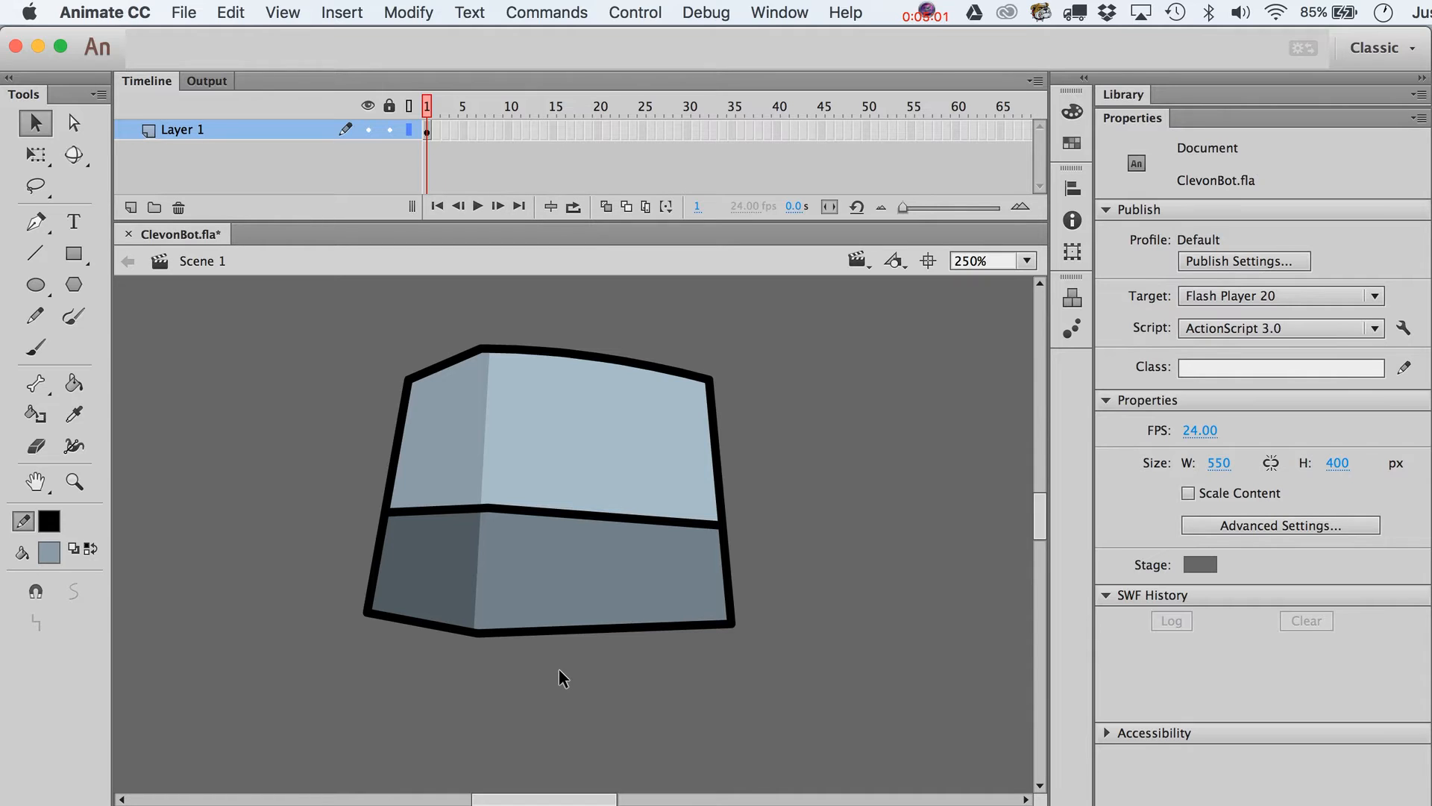
- Draw short, broken black lines with a 1.5 stroke along the vertical edge between the side and front faces
left_click(33, 262)
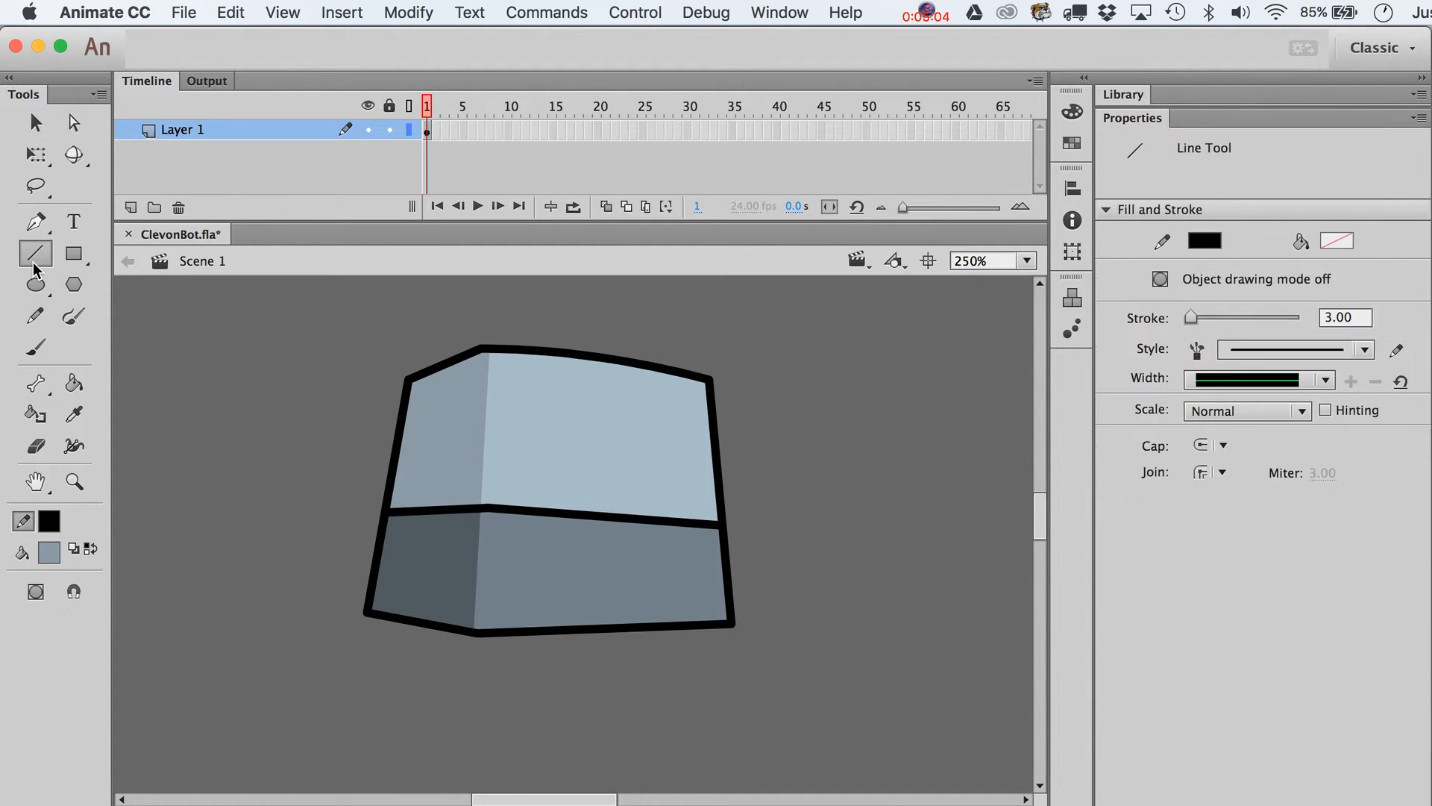
double_click(1340, 318)
type("1")
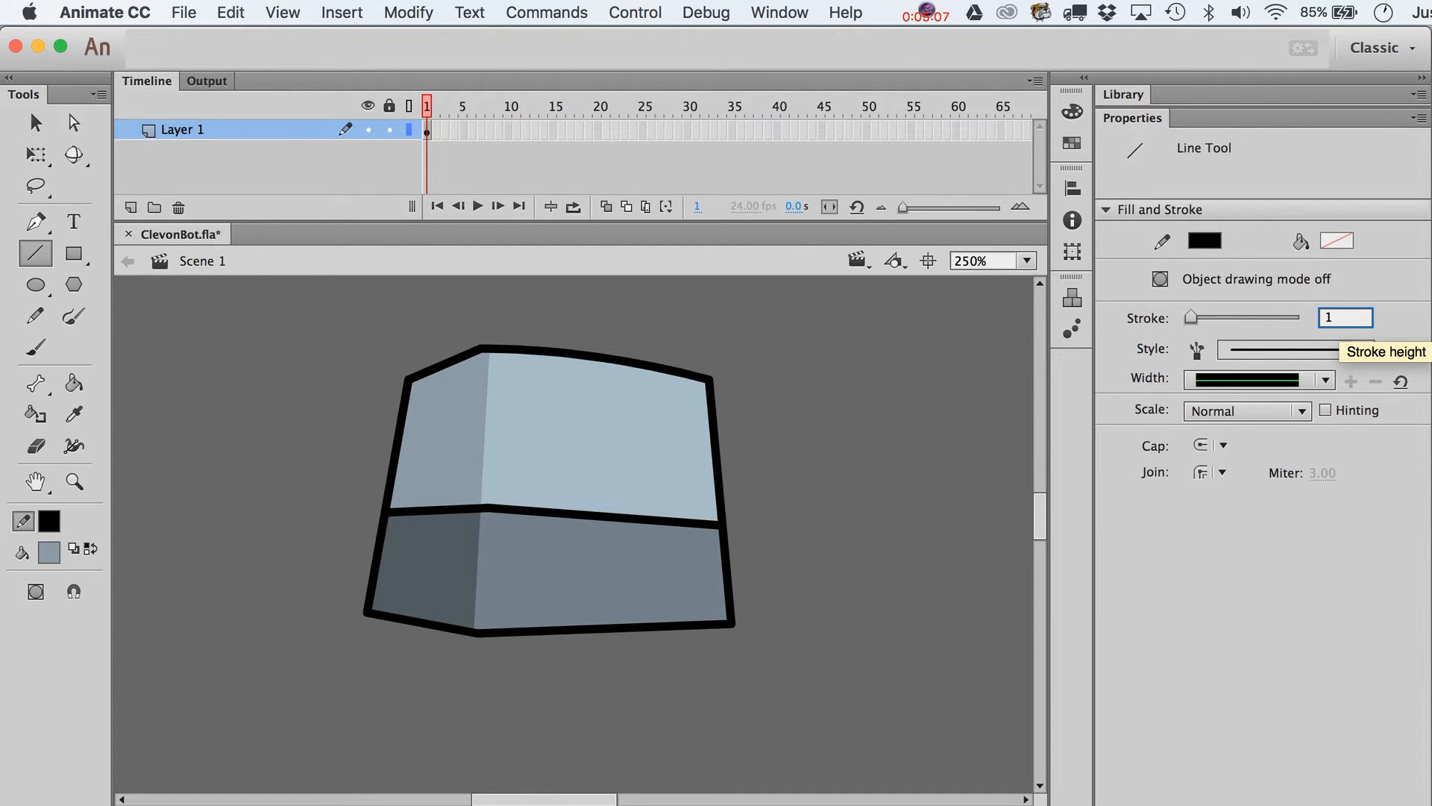
type(".5")
key("Return")
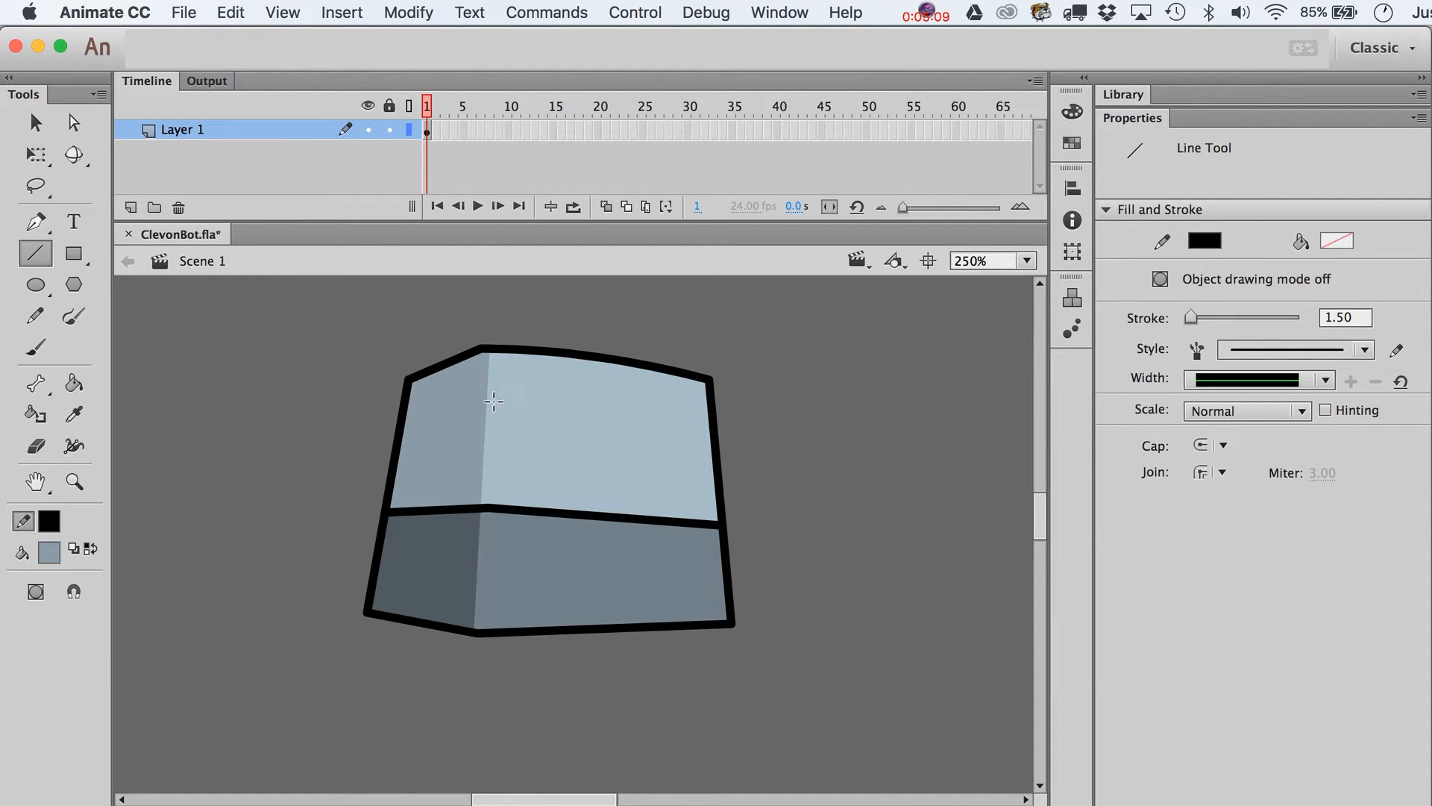
left_click_drag(488, 397, 479, 560)
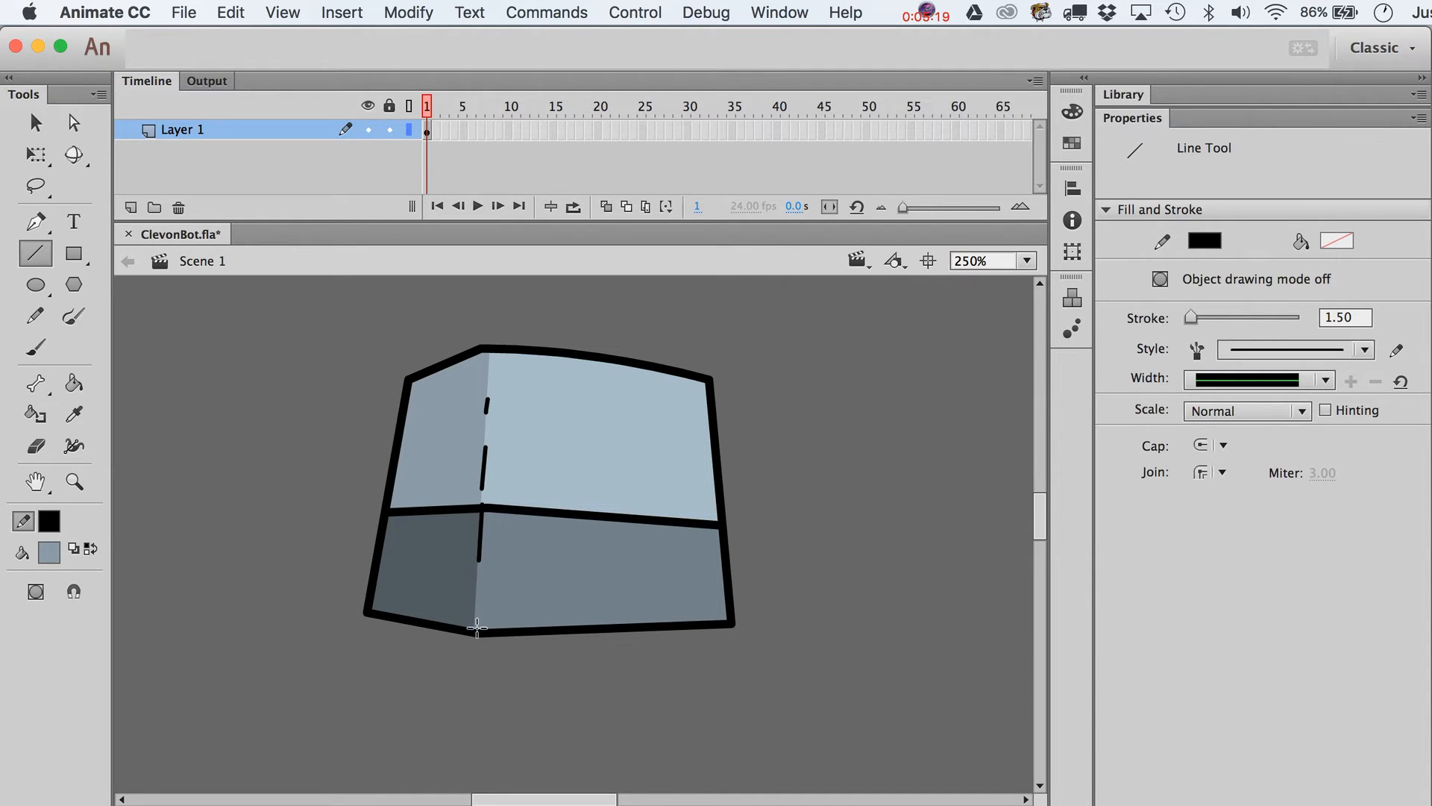
left_click_drag(477, 612, 478, 629)
- Draw a short diagonal scratch line near the top of the upper-left section and select it
left_click_drag(445, 381, 466, 416)
key("v")
left_click(464, 416)
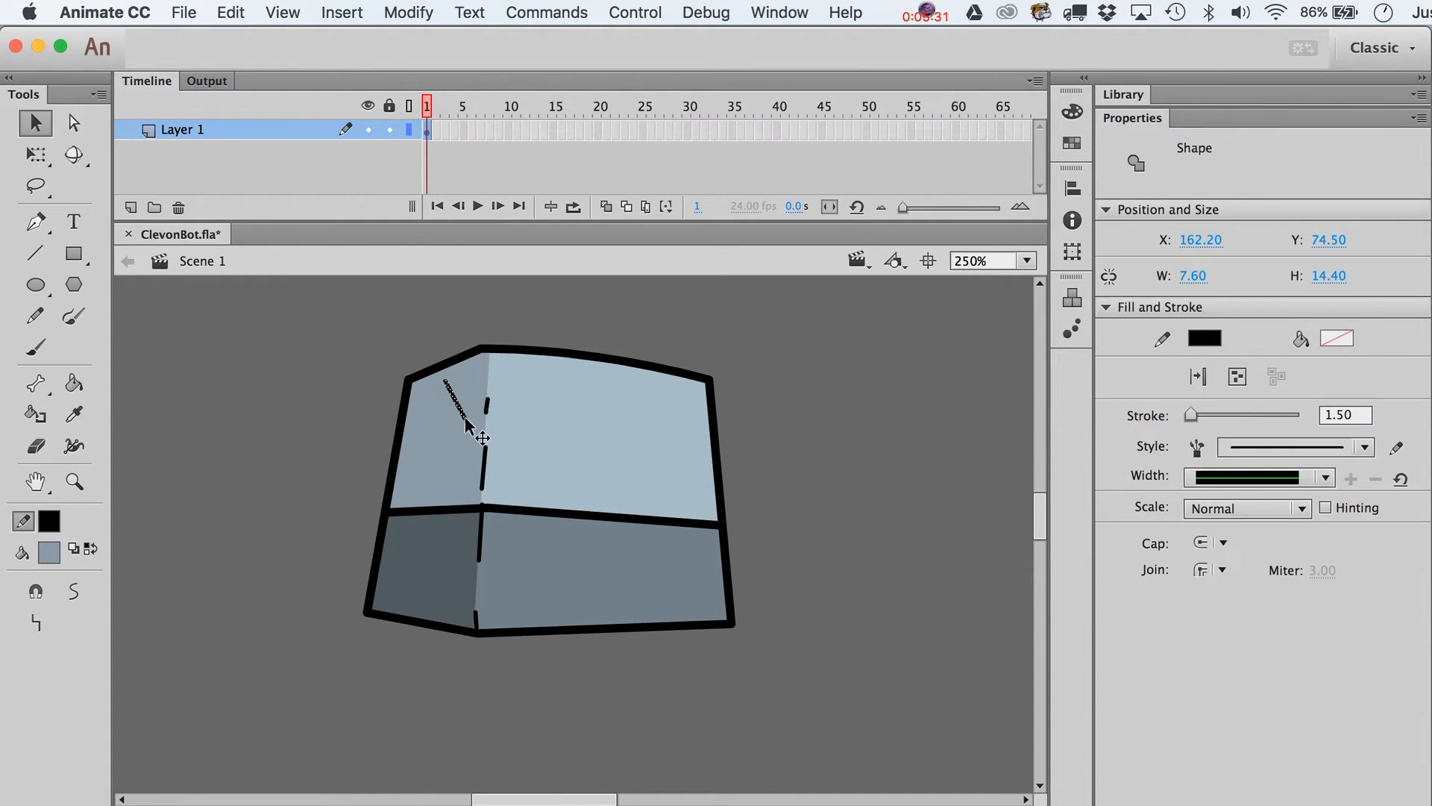
- Paste a copy of the scratch line in place and nudge it slightly down and to the left of the original
left_click(231, 12)
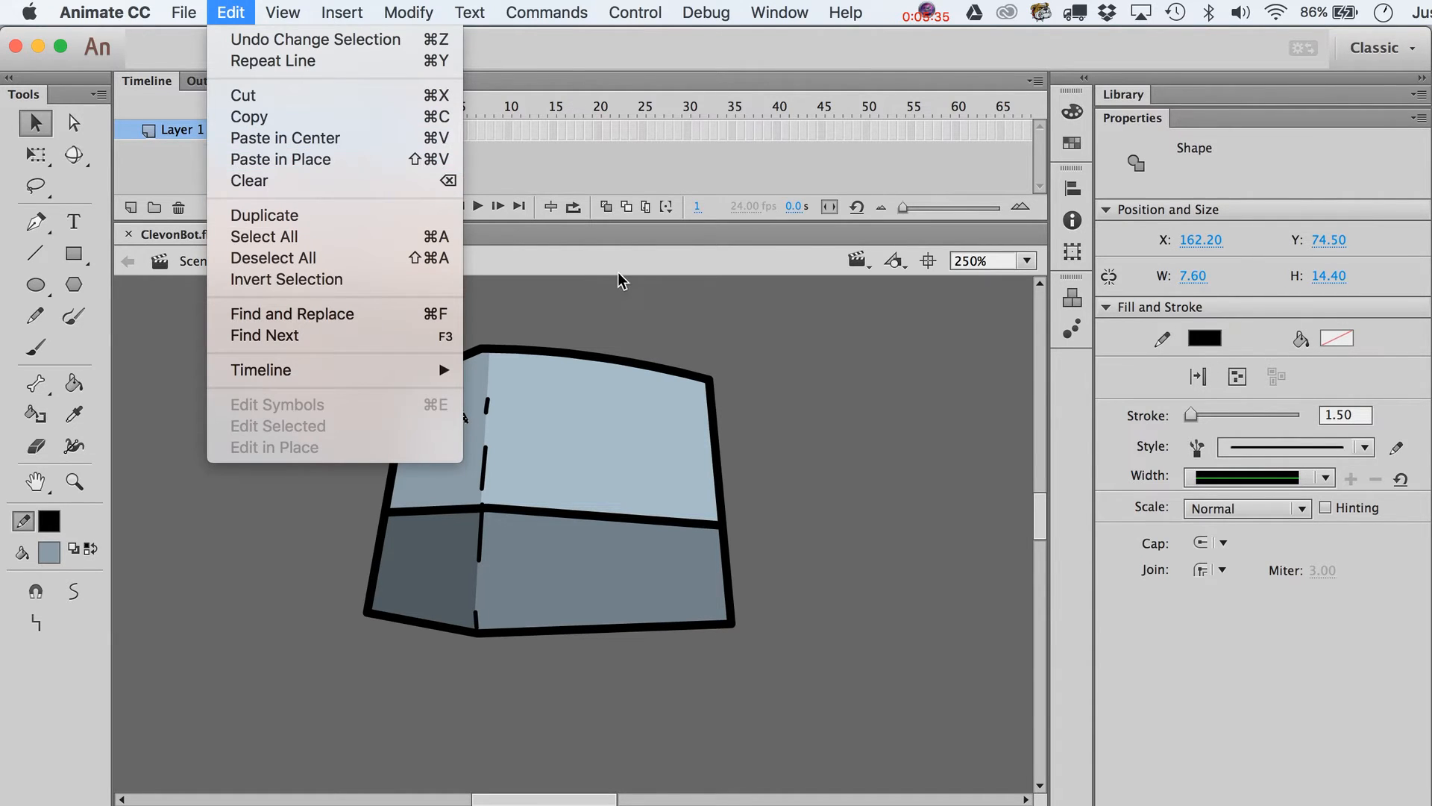
left_click(592, 315)
key("Left")
key("Left")
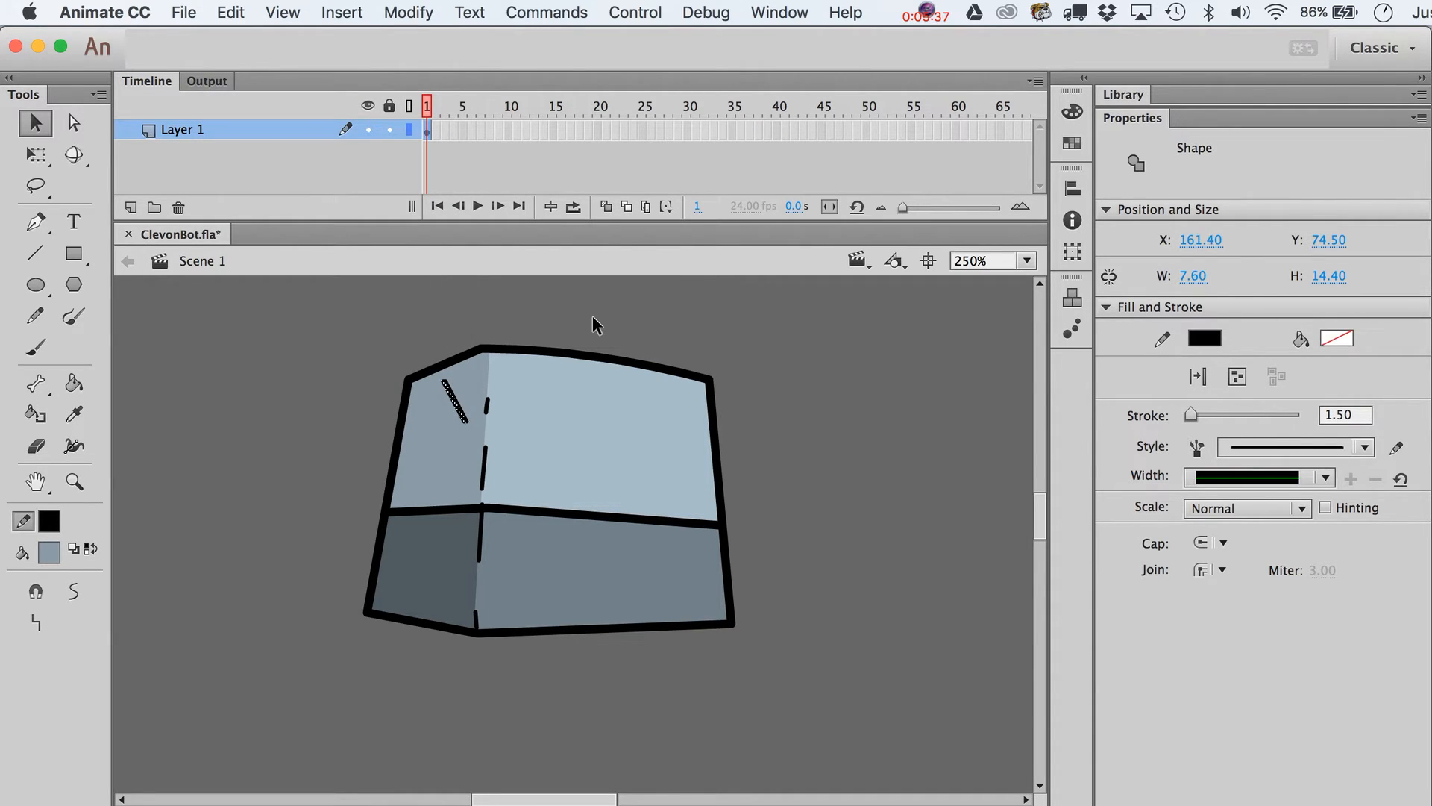
key("Down")
key("ctrl+v")
key("ctrl+z")
key("ctrl+shift+v")
left_click(212, 6)
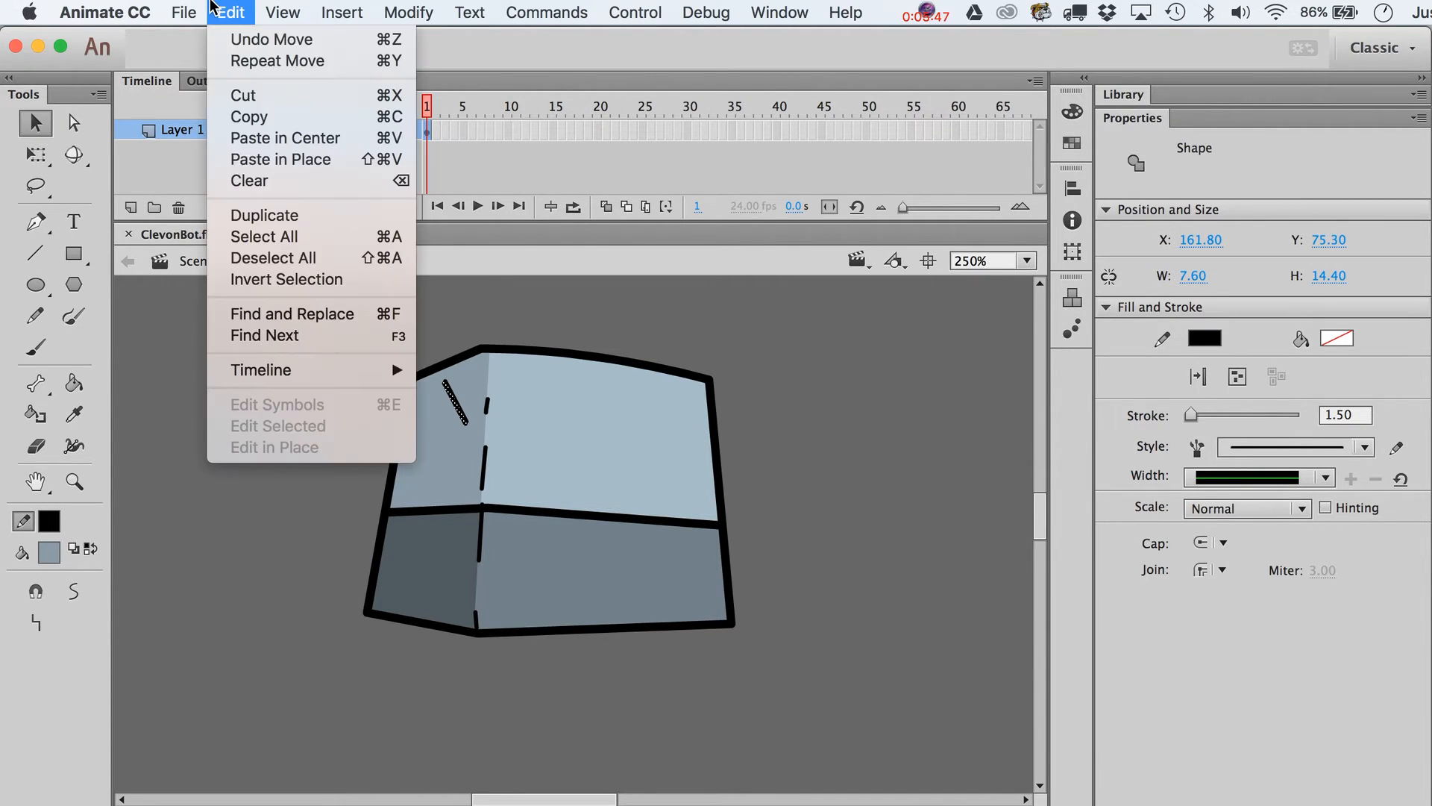
left_click(181, 158)
key("Down")
key("shift+Down")
key("shift+Up")
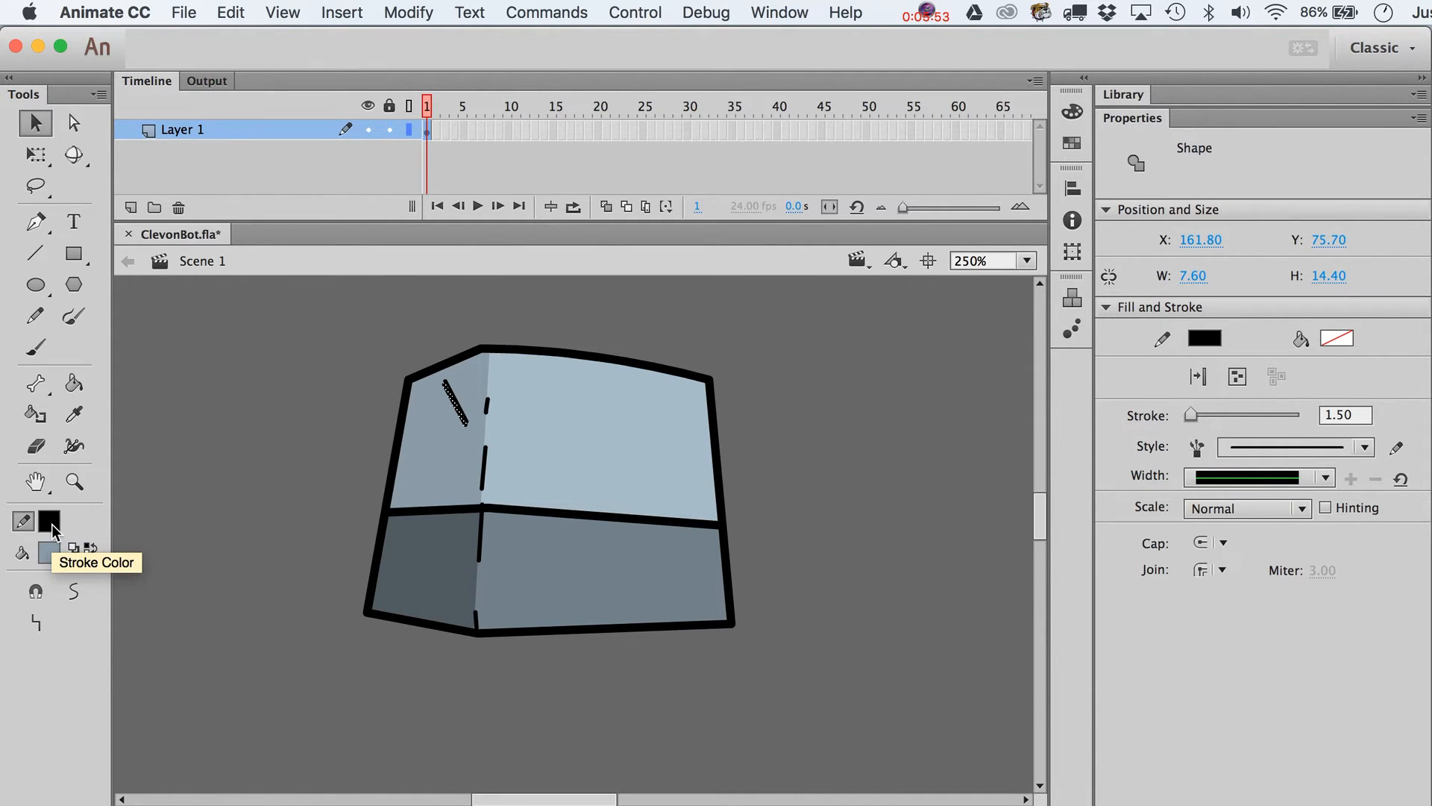
- Recolour the offset scratch copy with the light blue sampled from the upper front face
left_click(49, 521)
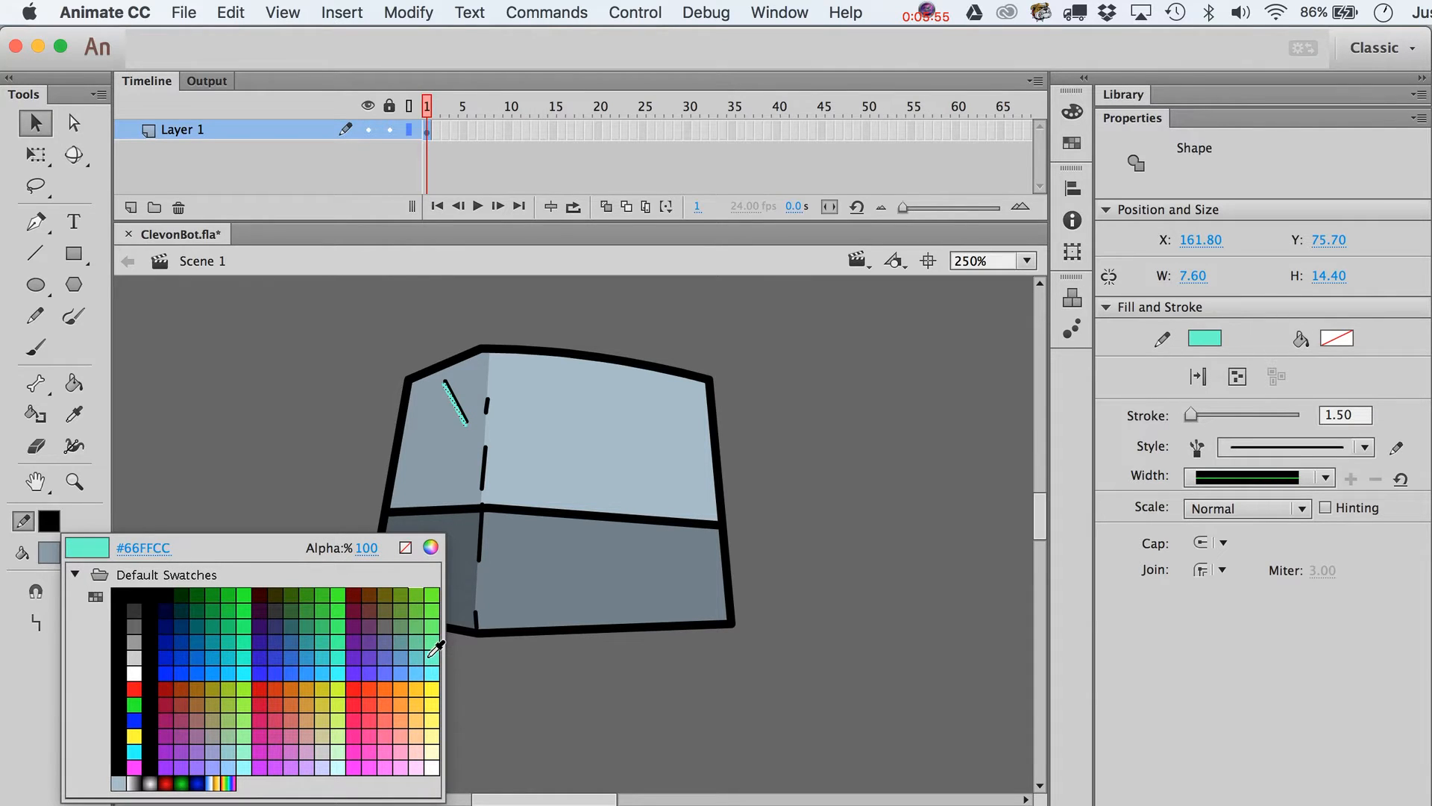
left_click(580, 431)
left_click(593, 325)
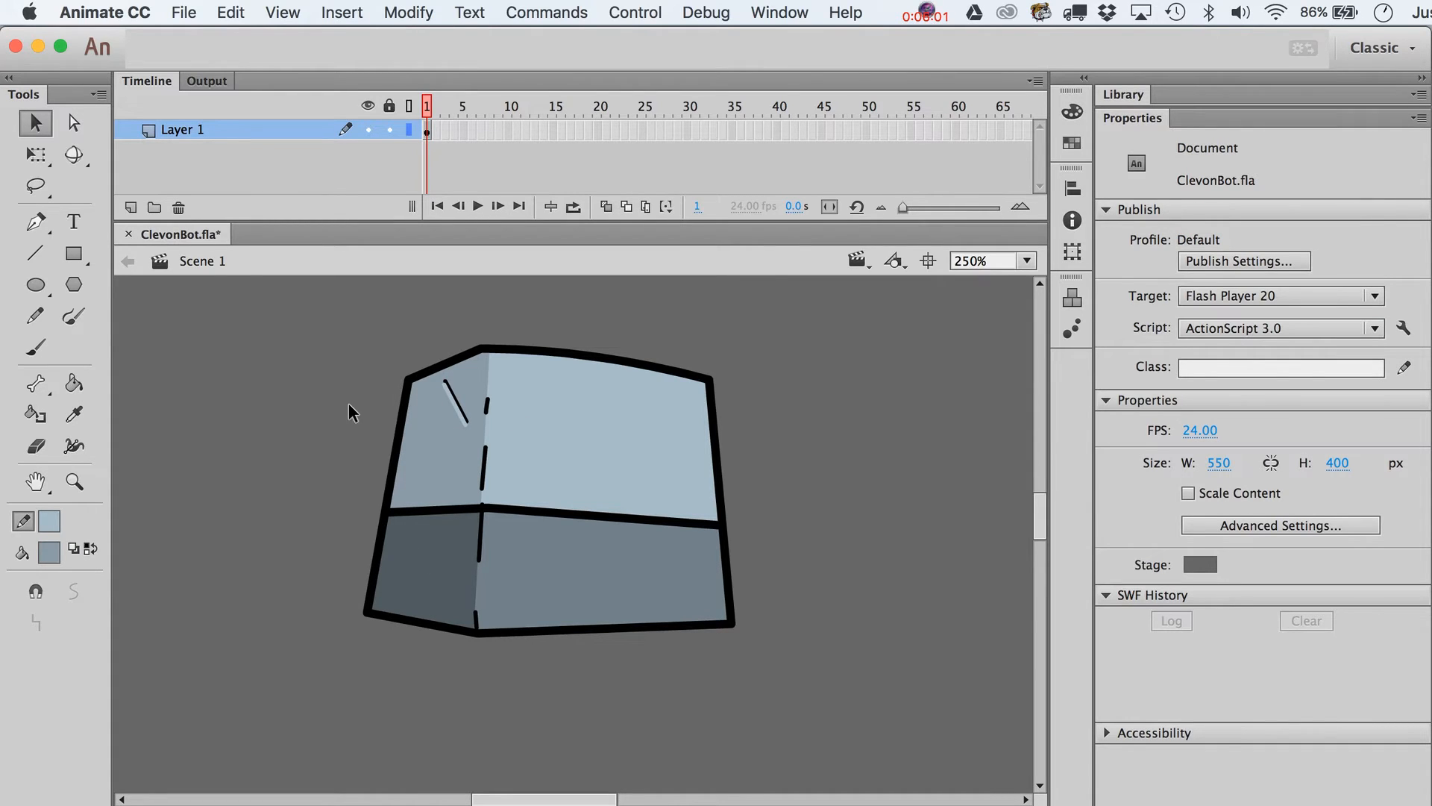
- Draw a short diagonal scratch line in the lower-left section and make its stroke black
left_click(74, 481)
left_click_drag(319, 303, 869, 736)
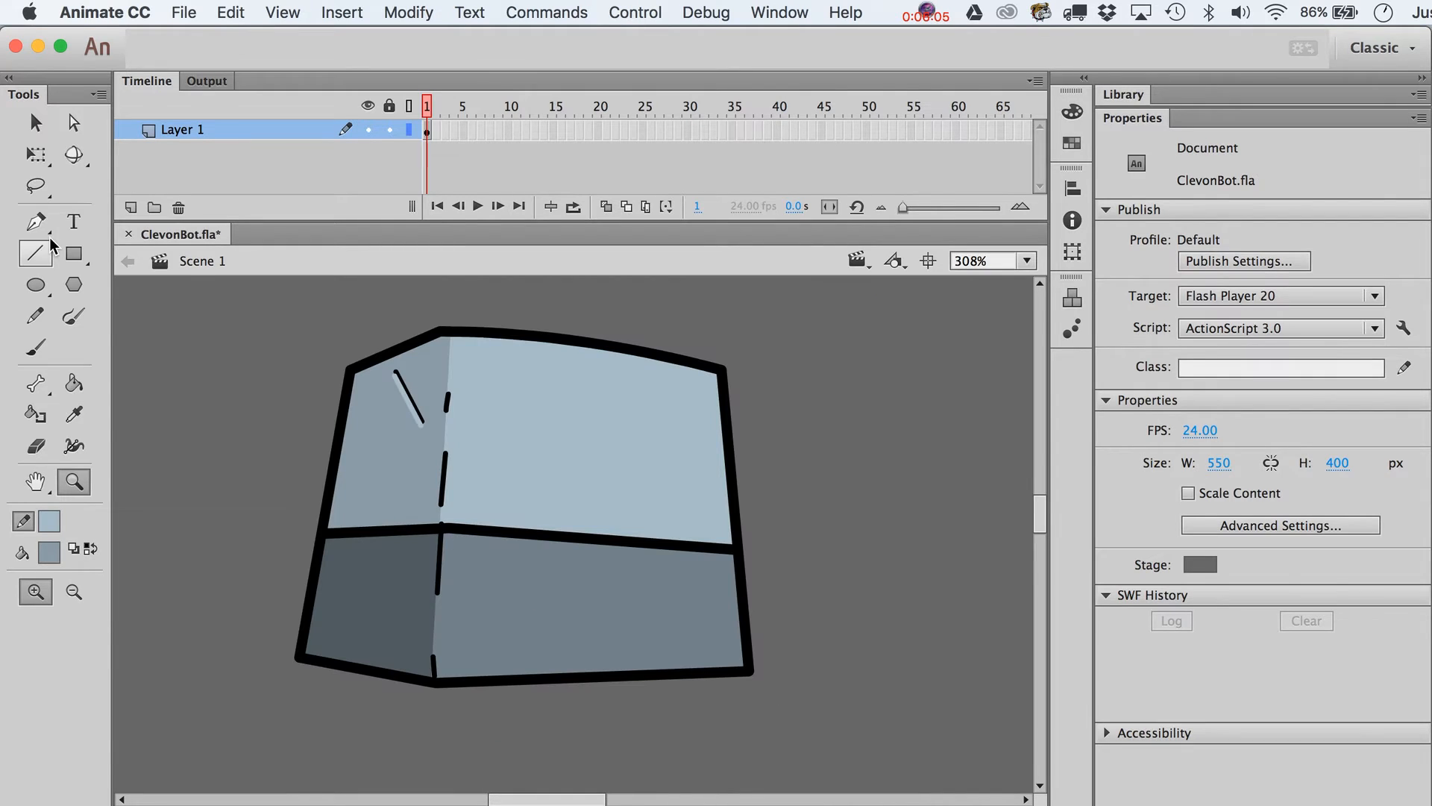
key("n")
left_click_drag(392, 620, 411, 579)
key("v")
left_click(406, 589)
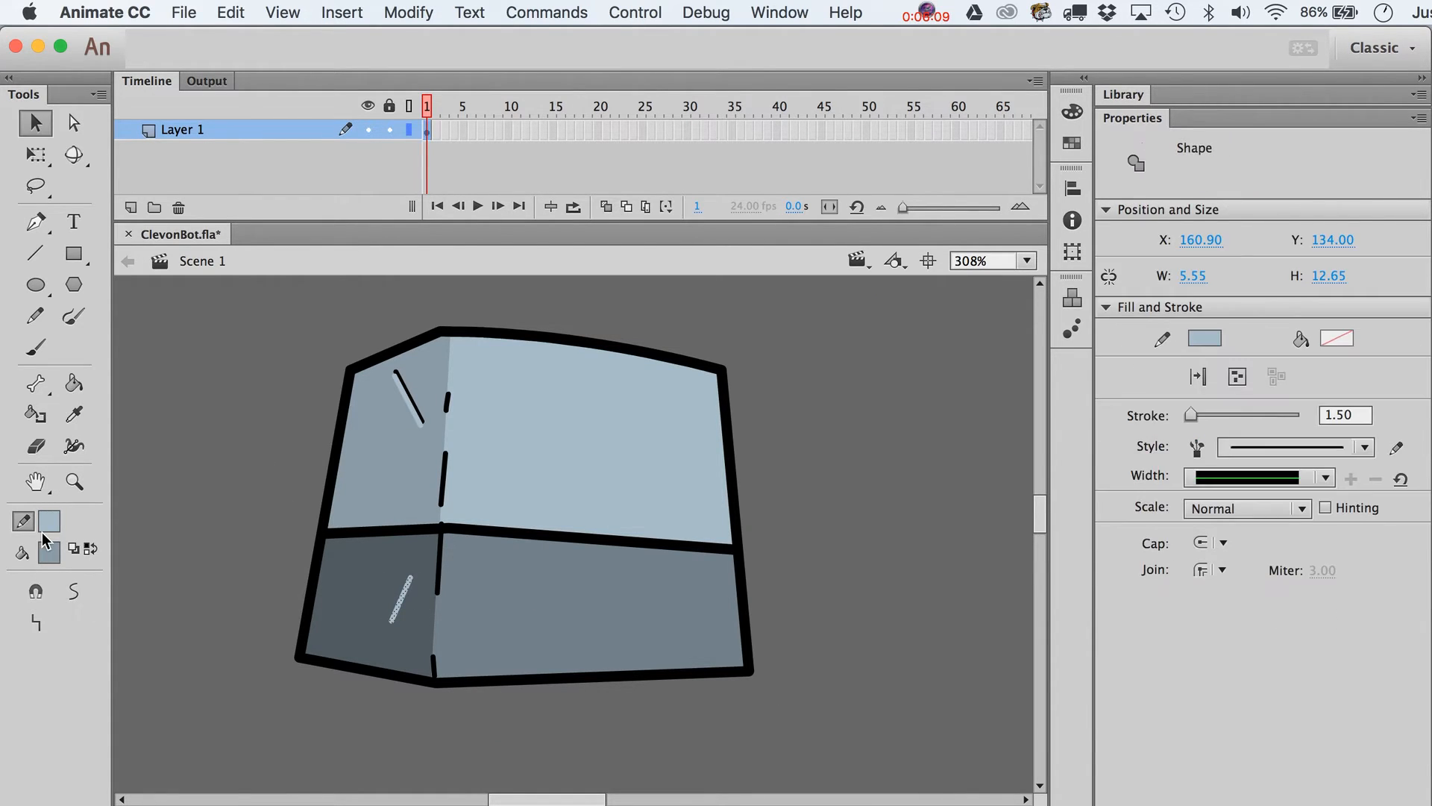
left_click(49, 522)
left_click(133, 597)
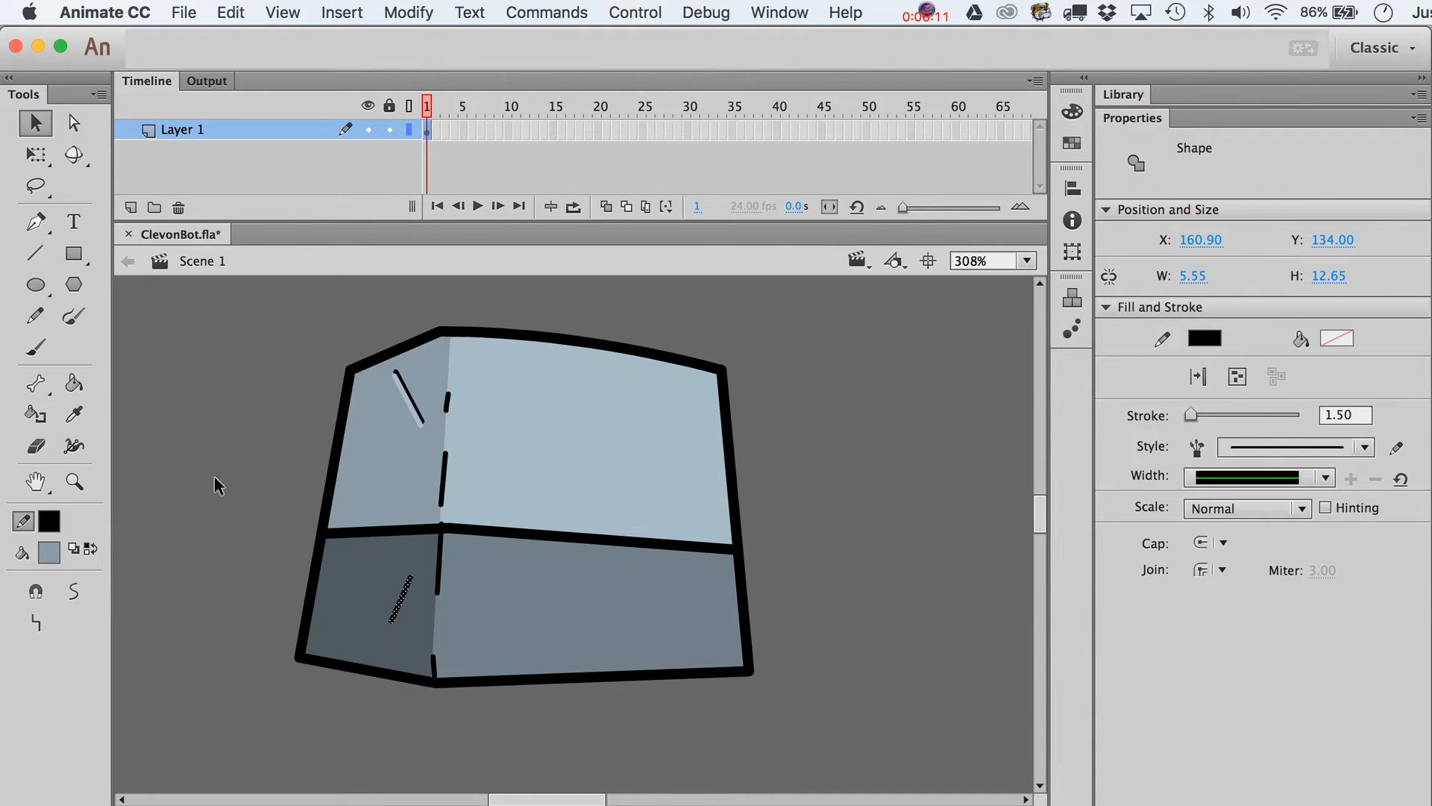
left_click(216, 480)
- Offset a copy of the lower scratch slightly left and colour it with the blue-grey sampled from the upper-left section
left_click(405, 593)
key("Left")
left_click_drag(406, 597, 405, 597)
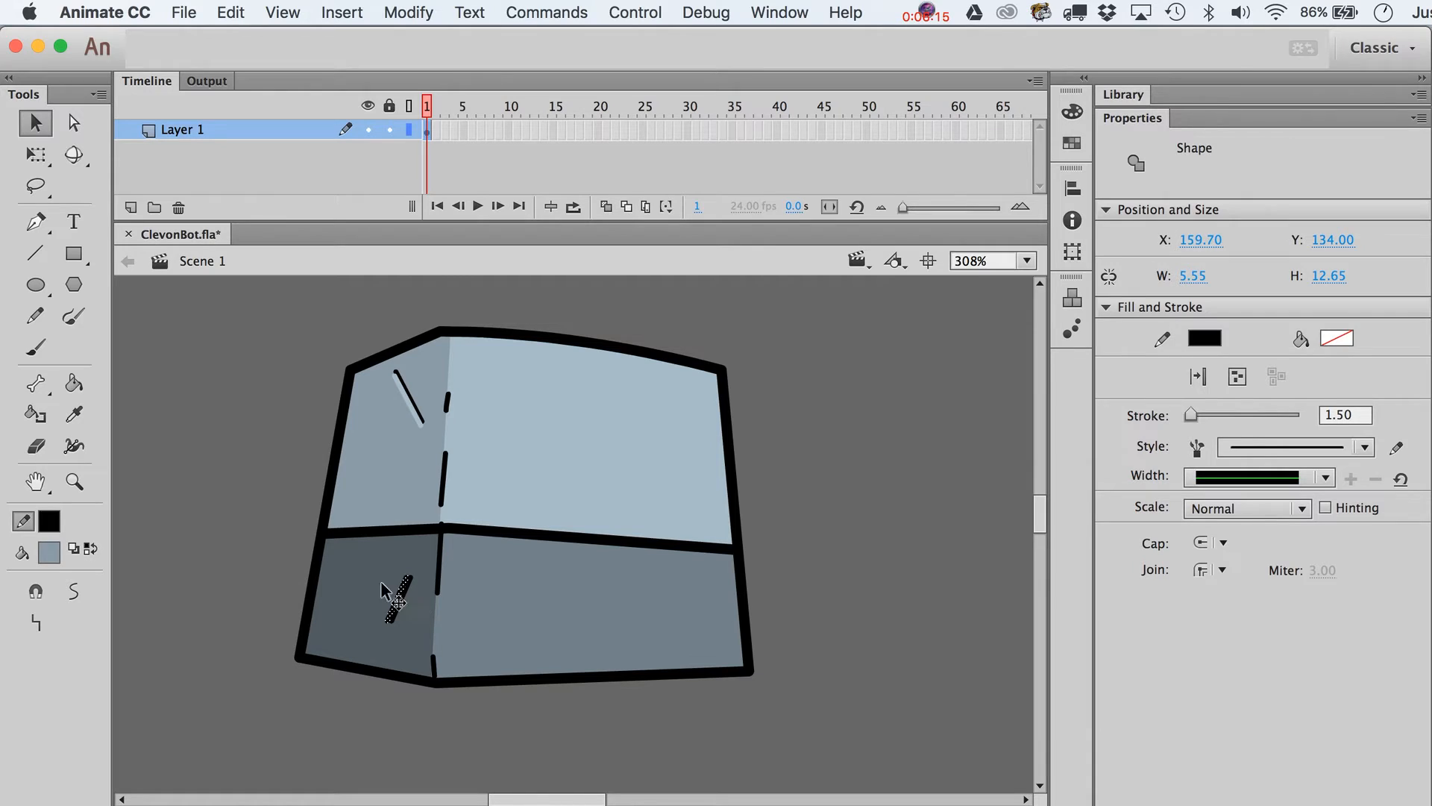
left_click(49, 522)
left_click(357, 476)
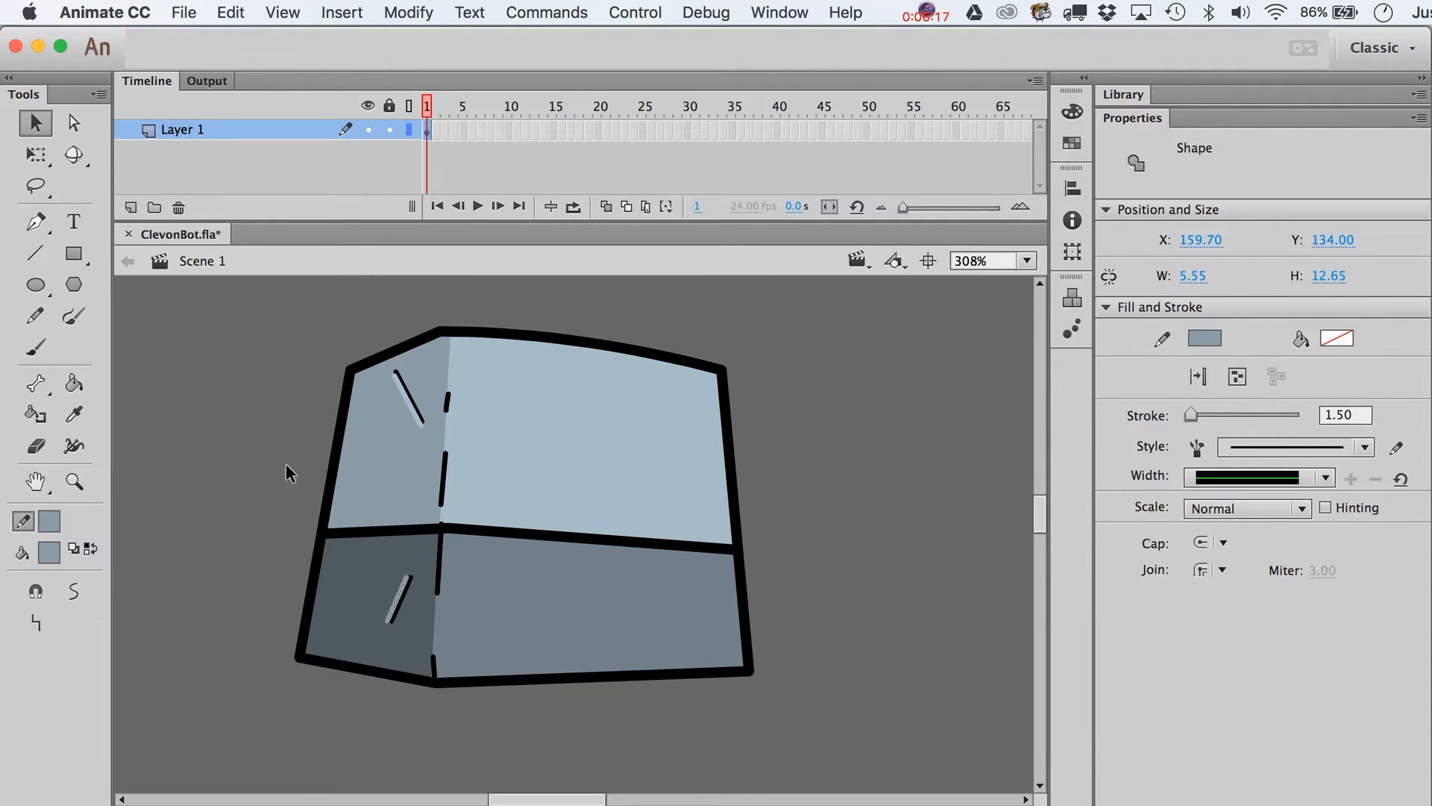
left_click(287, 473)
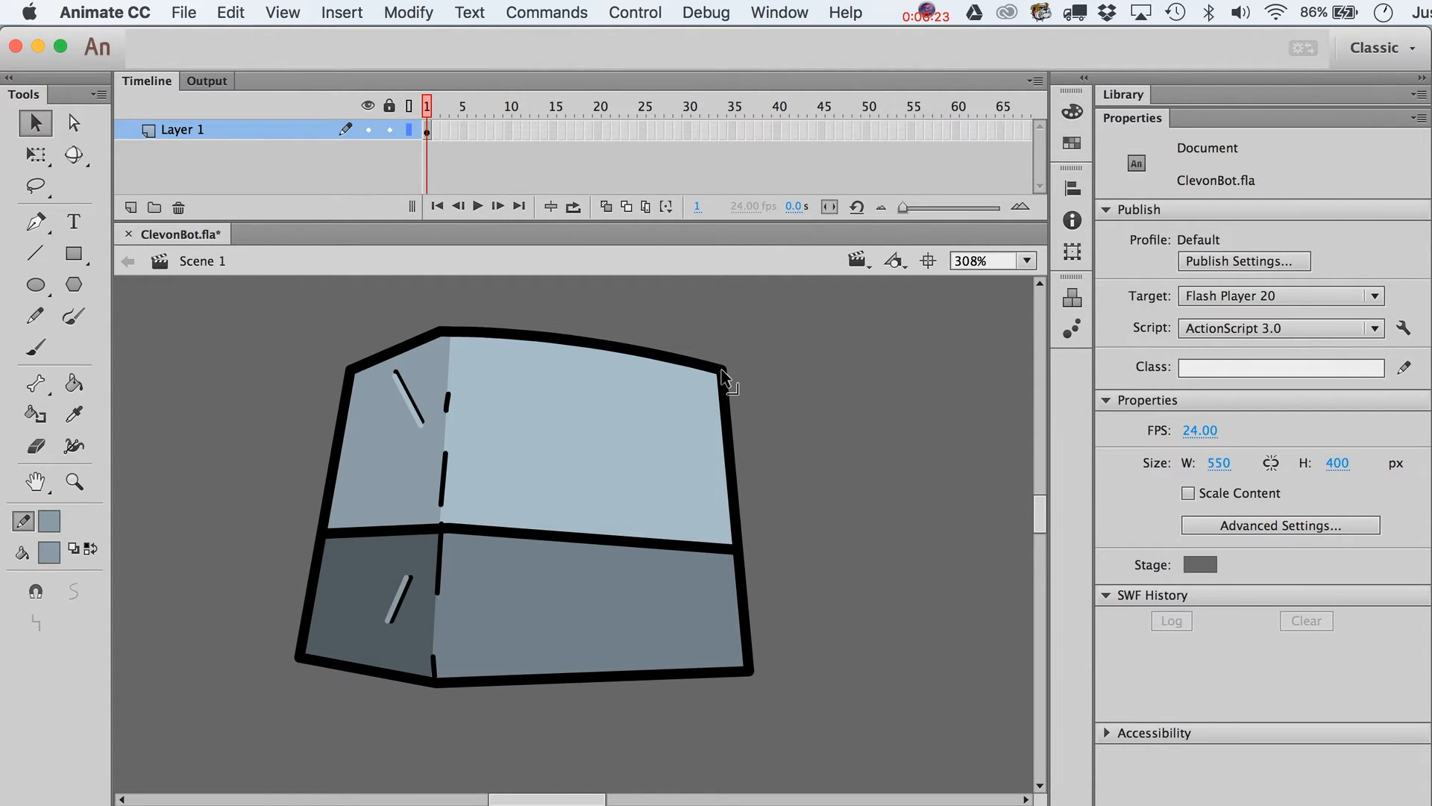
- Activate the Line tool and add a new layer above the robot's layer
left_click(33, 254)
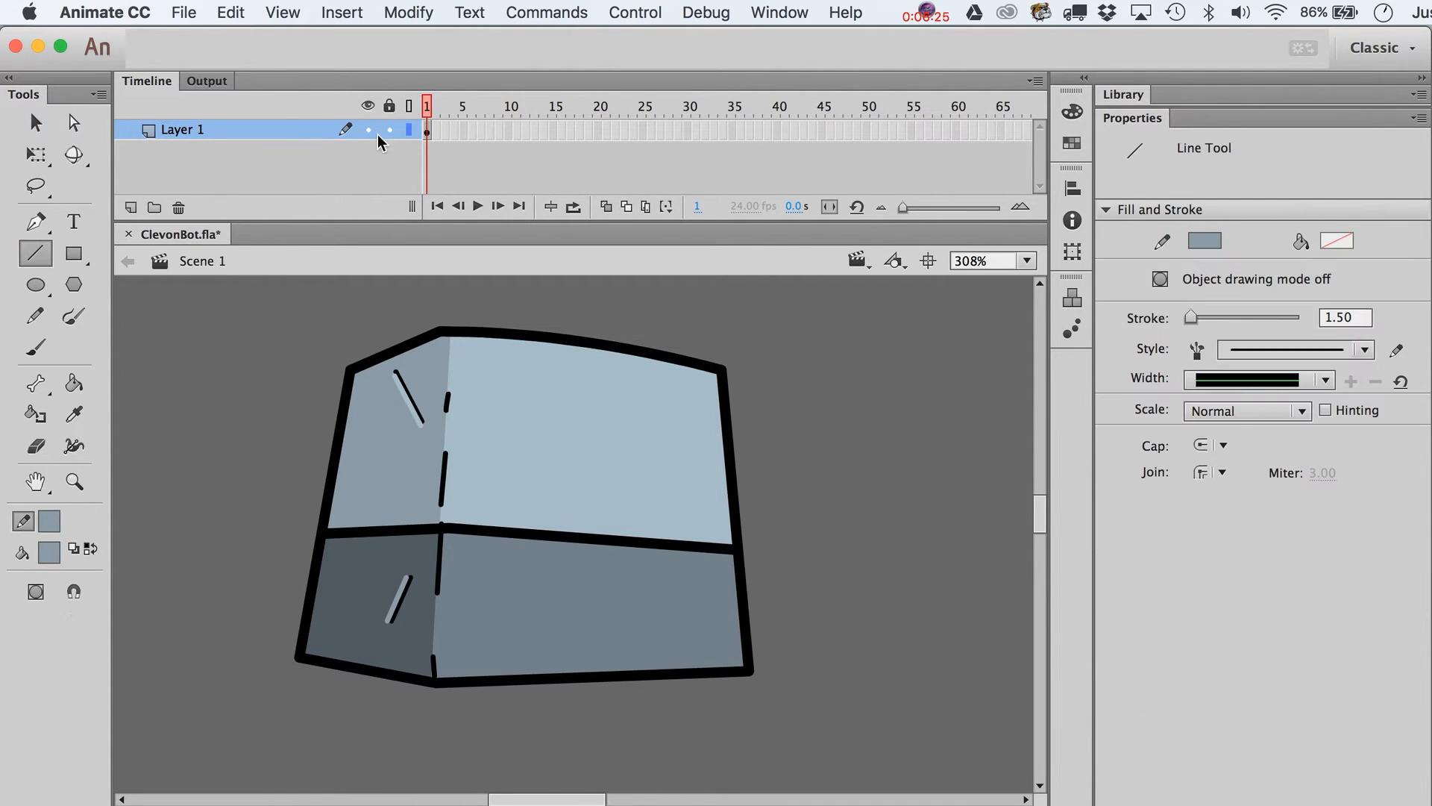
left_click(132, 208)
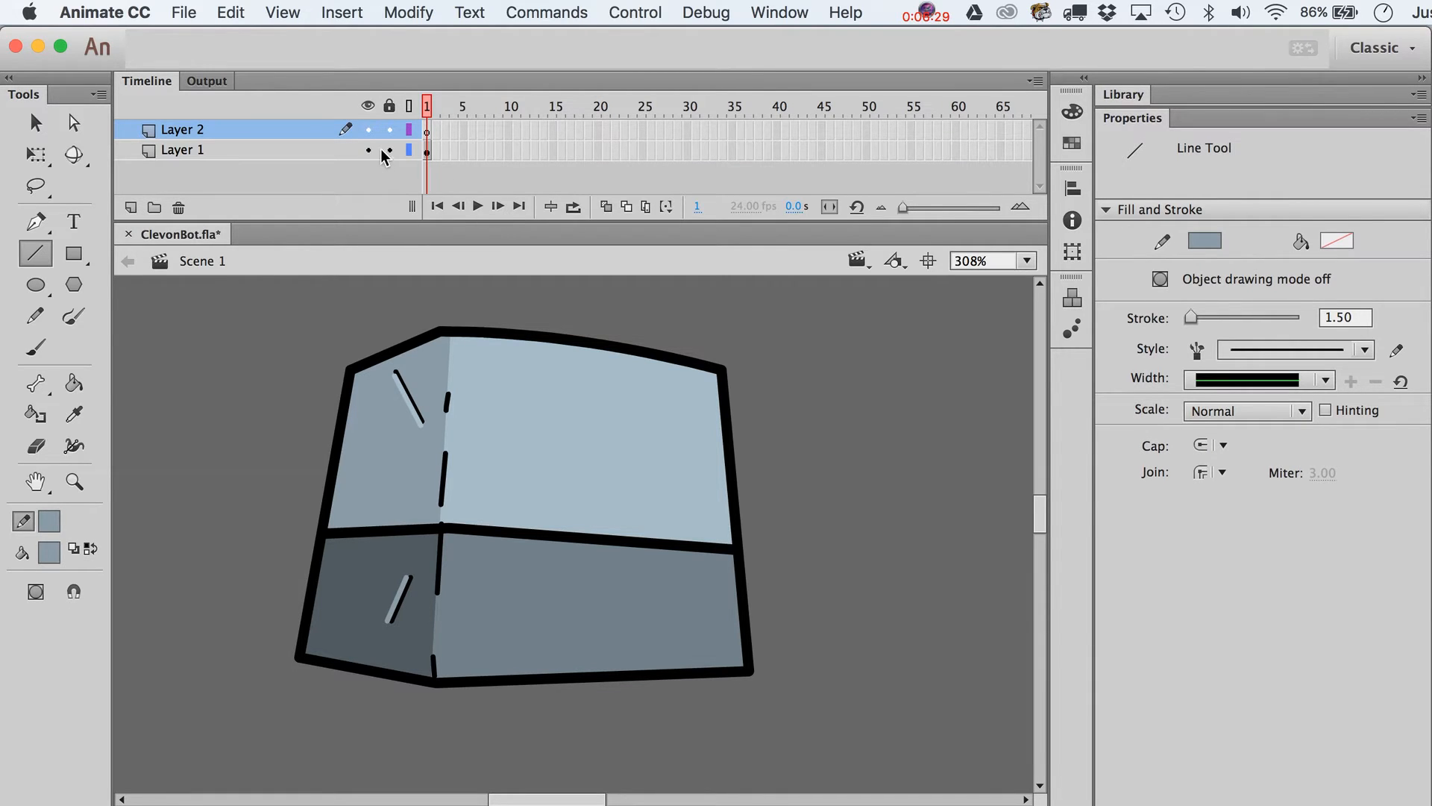
- Select all the robot artwork on Layer 1 and convert it to a Movie Clip symbol named "Seeet Robot Head"
left_click(427, 152)
key("v")
left_click(795, 723)
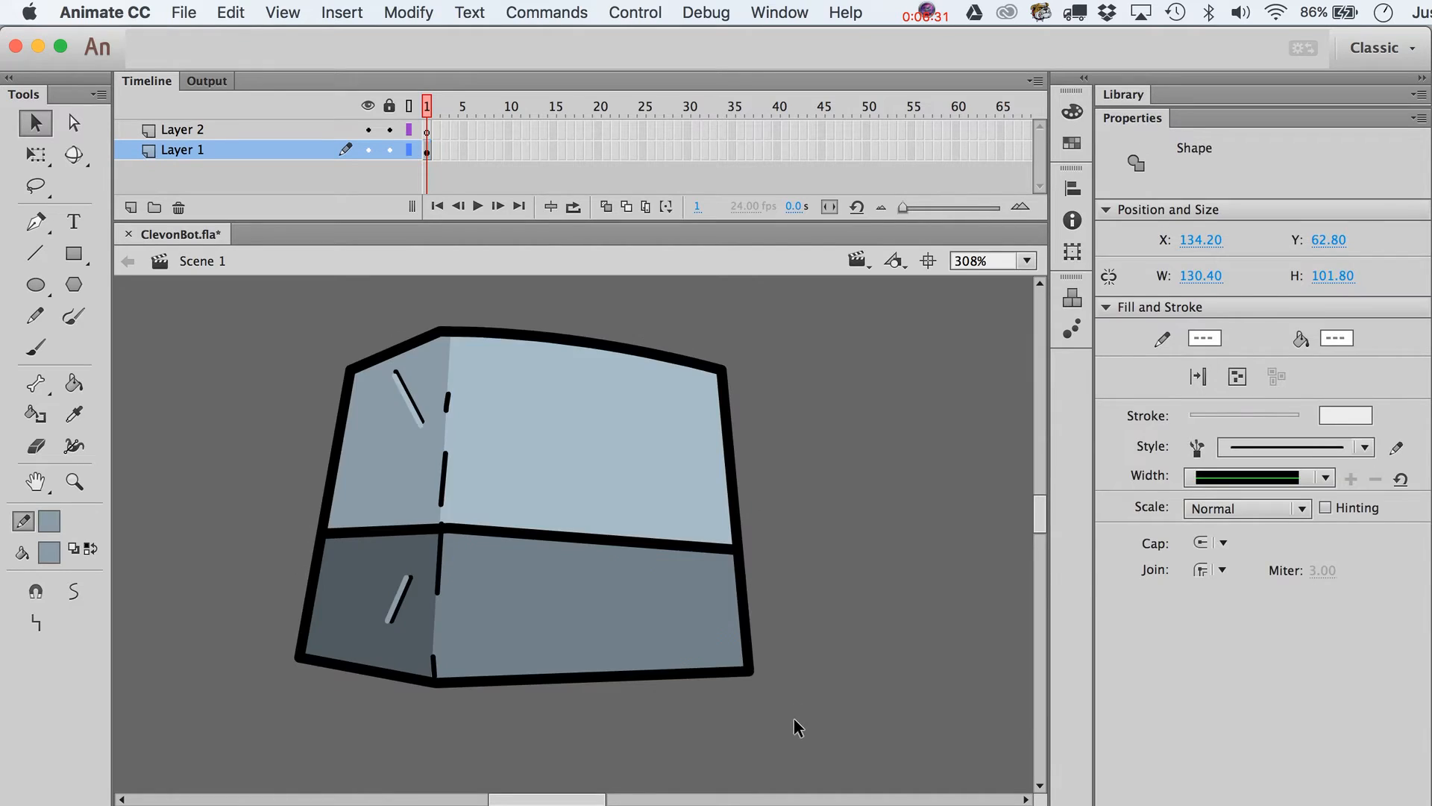
left_click_drag(878, 718, 145, 289)
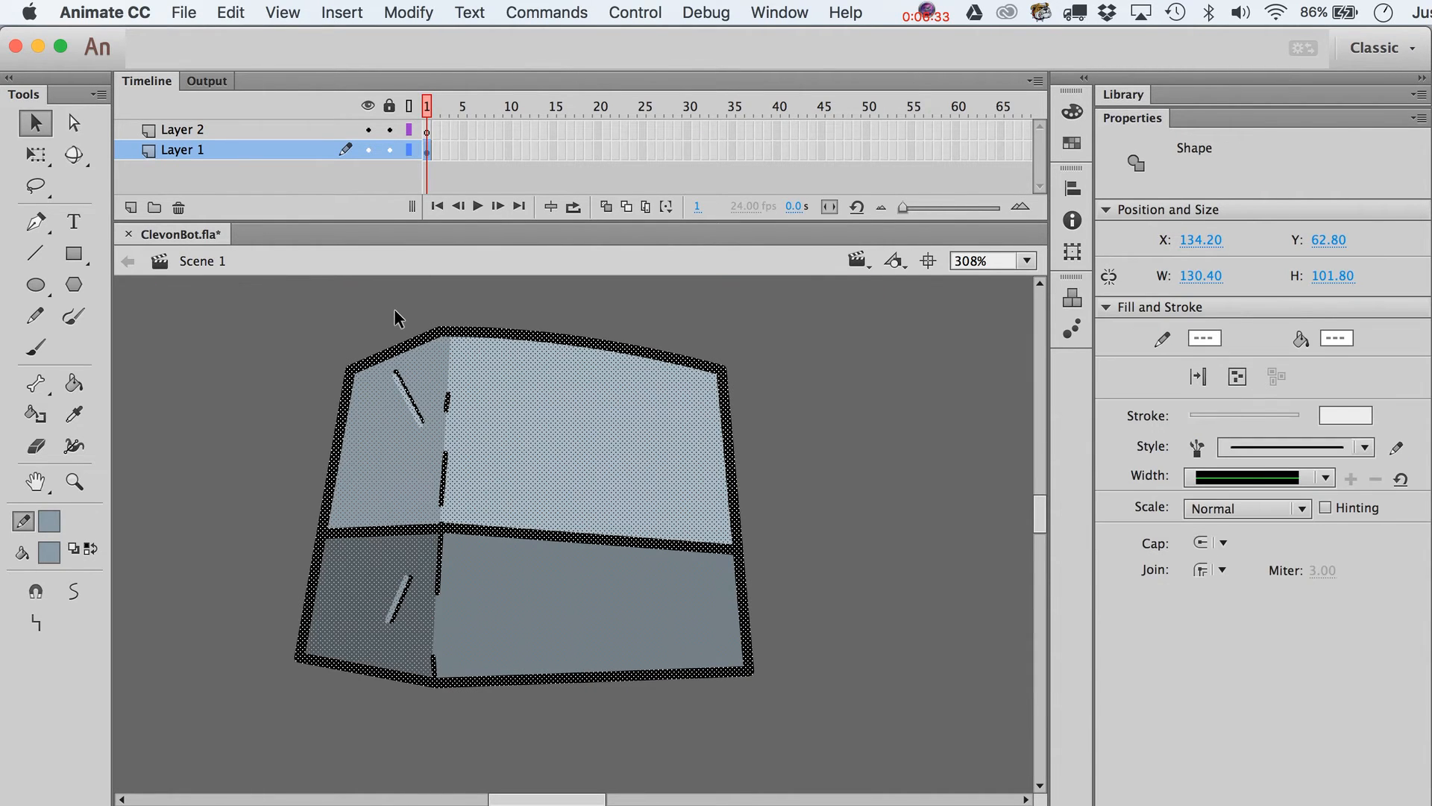
left_click(547, 13)
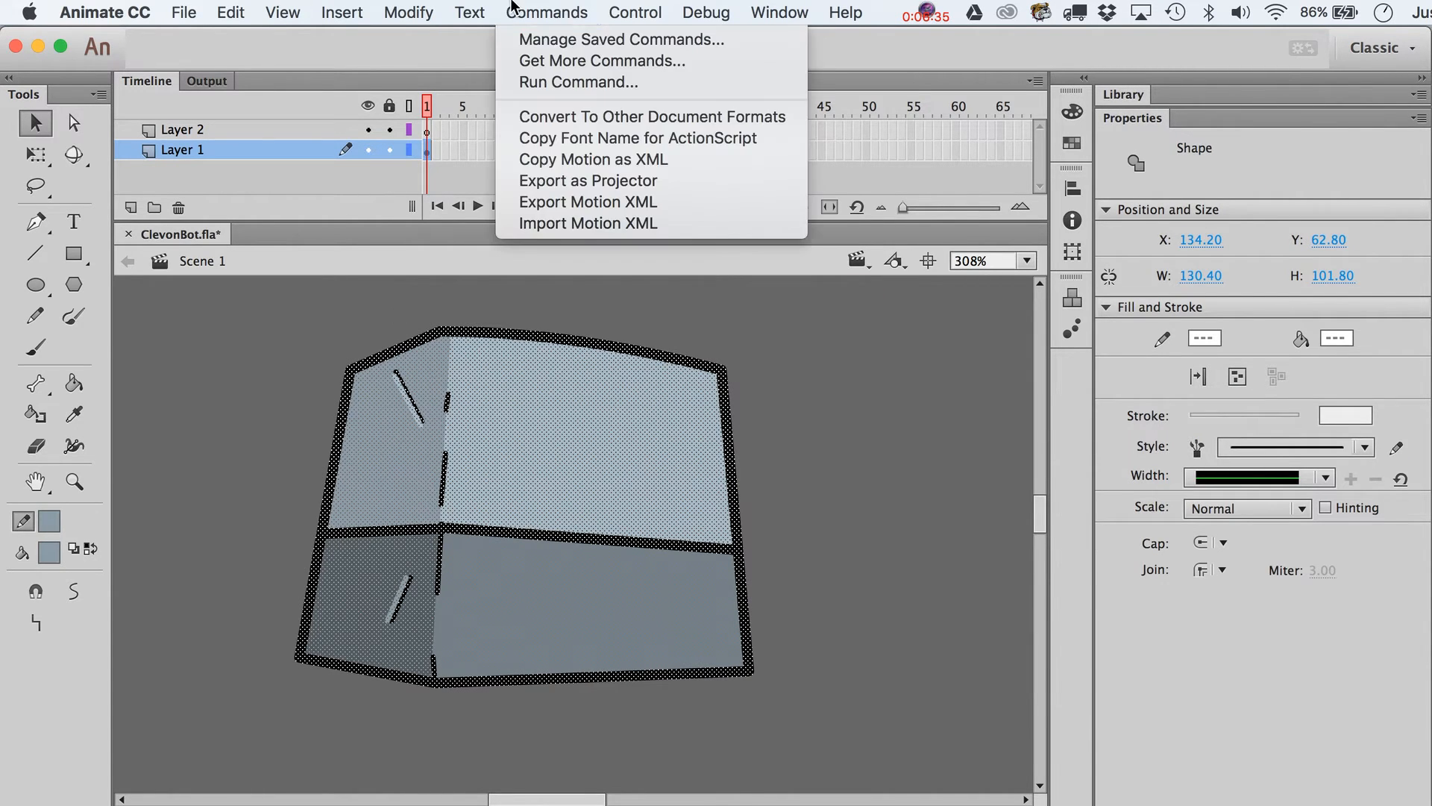
mouse_move(409, 12)
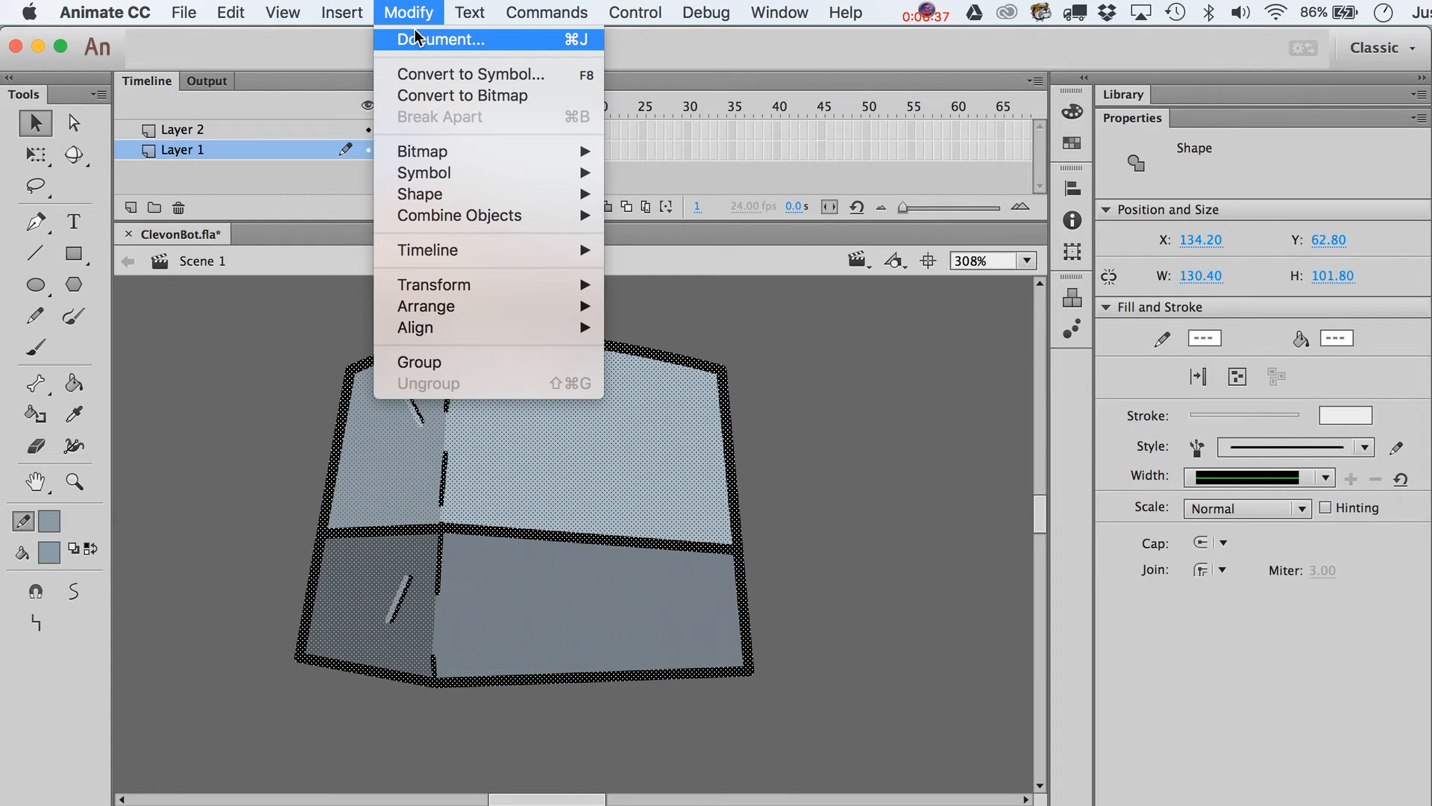
left_click(438, 76)
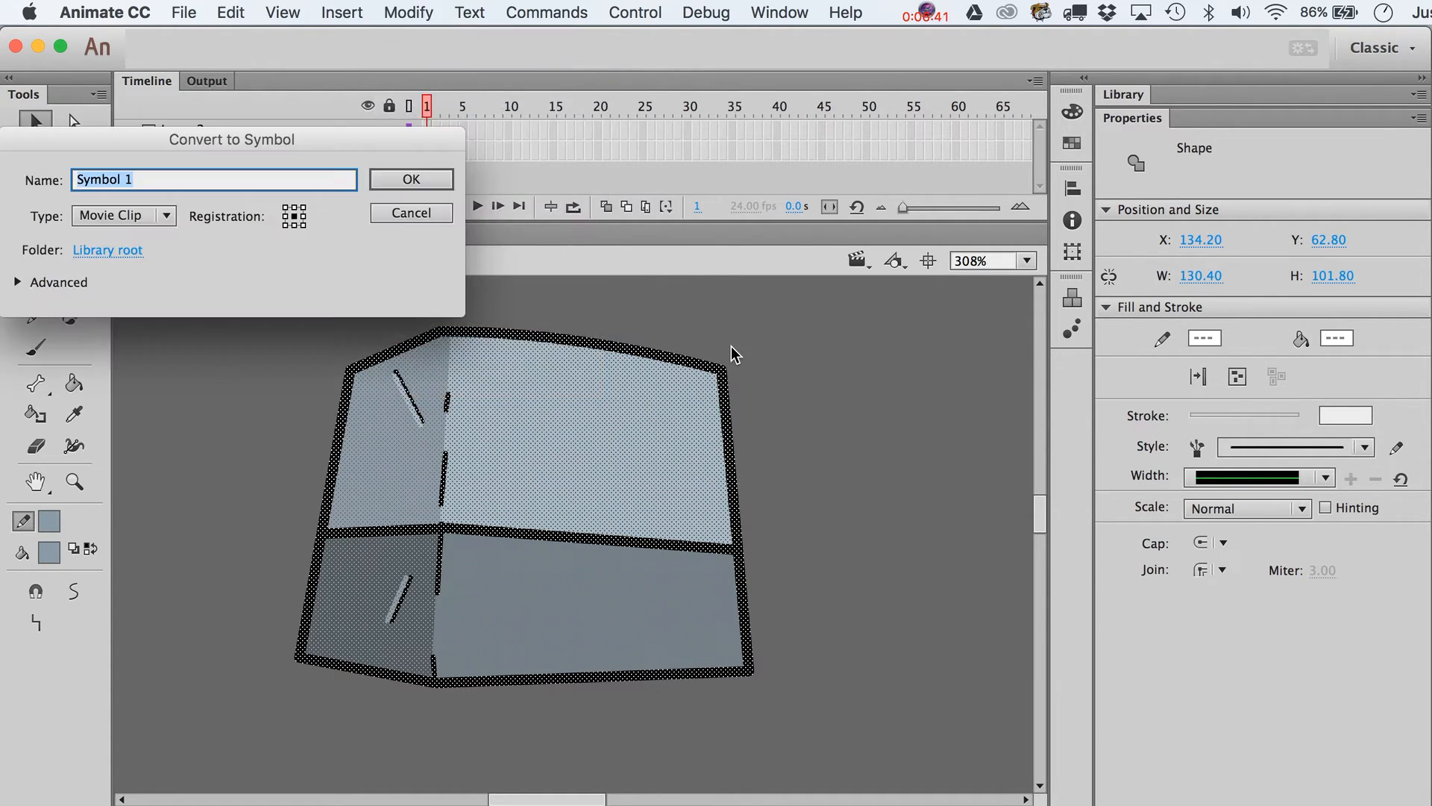
type("Seeet Robot")
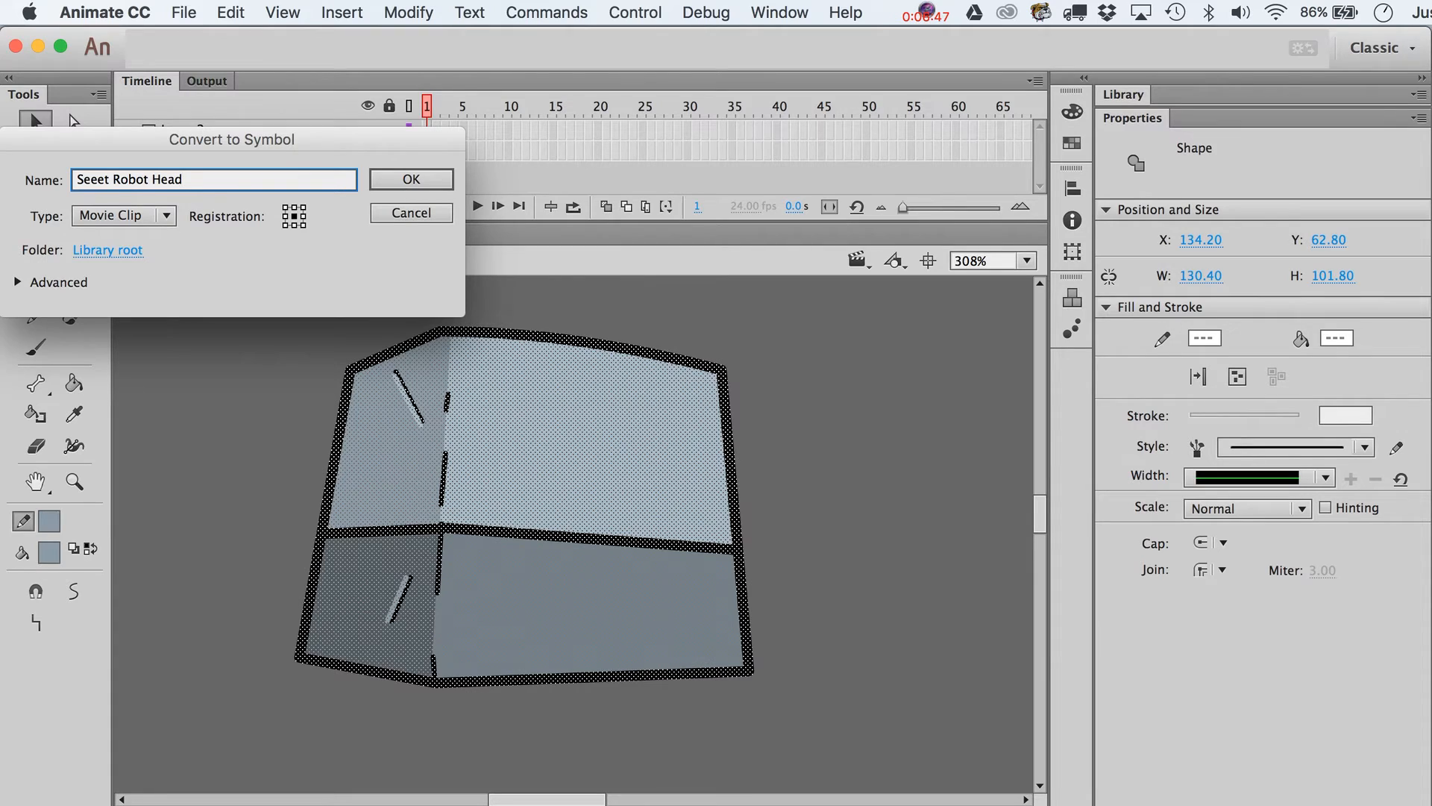
key("Return")
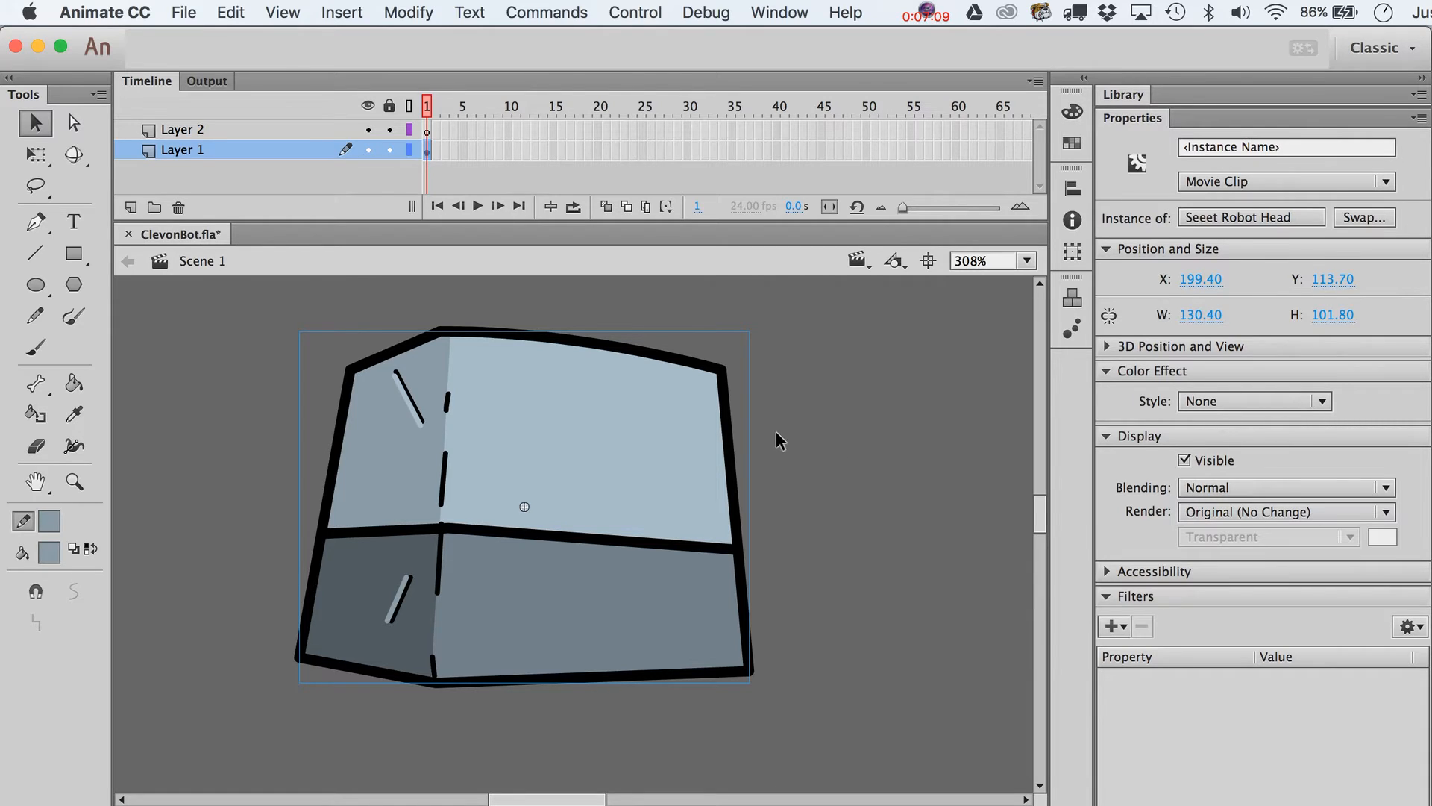
- Open the library and place a second Seeet Robot Head instance overlapping the first one
left_click(1133, 96)
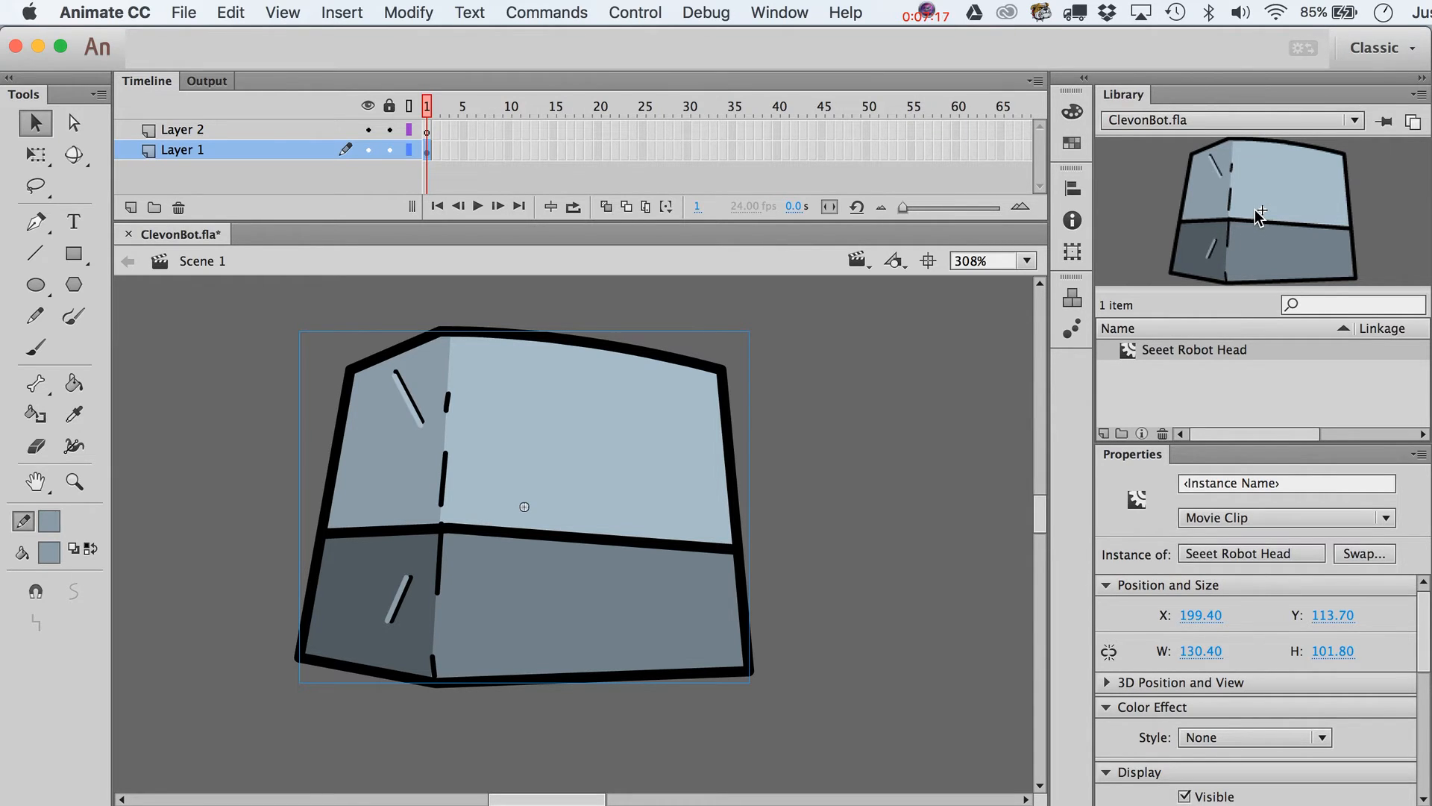
left_click_drag(1148, 348, 816, 528)
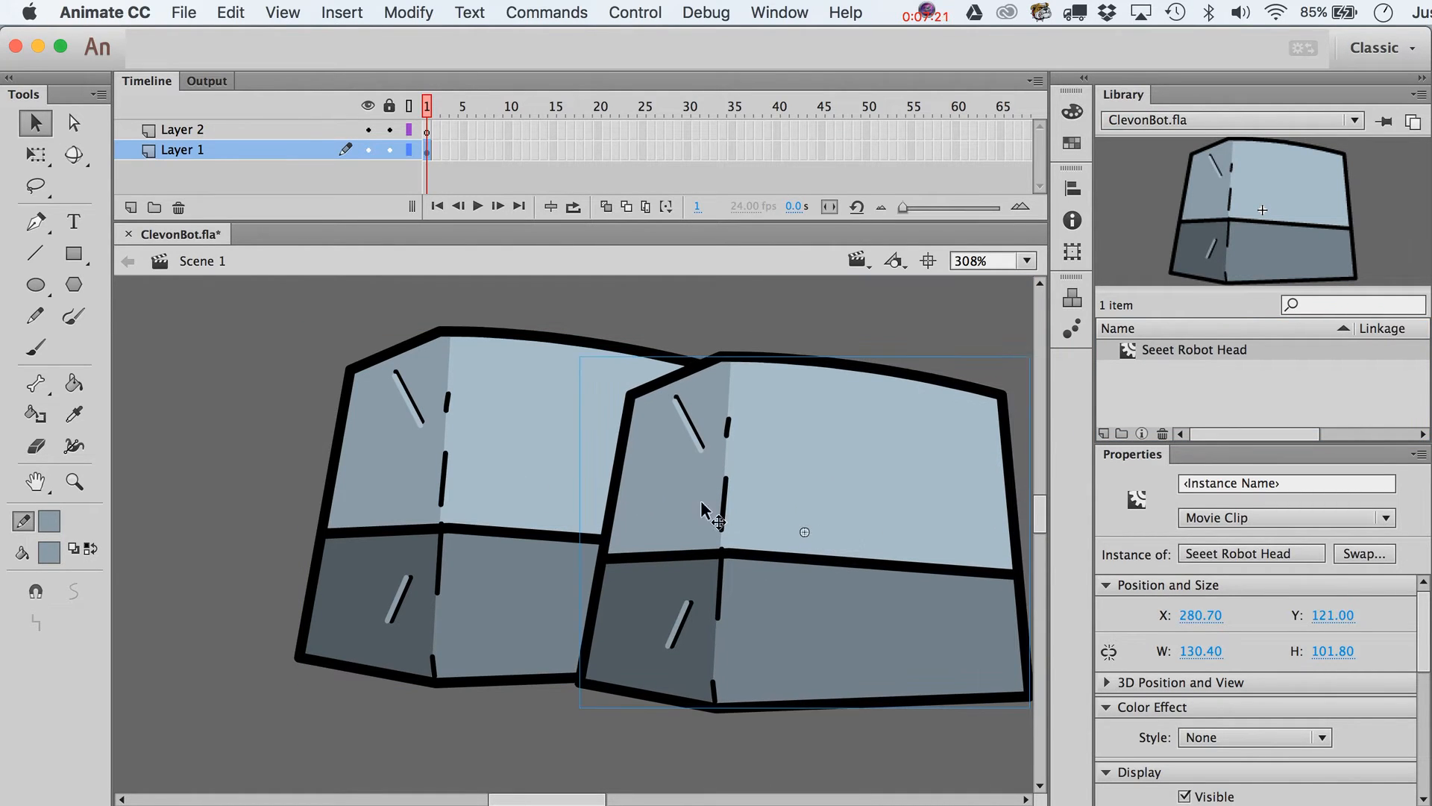
- Try cutting a rectangular notch from the upper front edge inside the head symbol, undo the cut and return to Scene 1
double_click(785, 545)
mouse_move(816, 308)
left_mouse_down()
mouse_move(872, 468)
mouse_move(886, 467)
left_mouse_up()
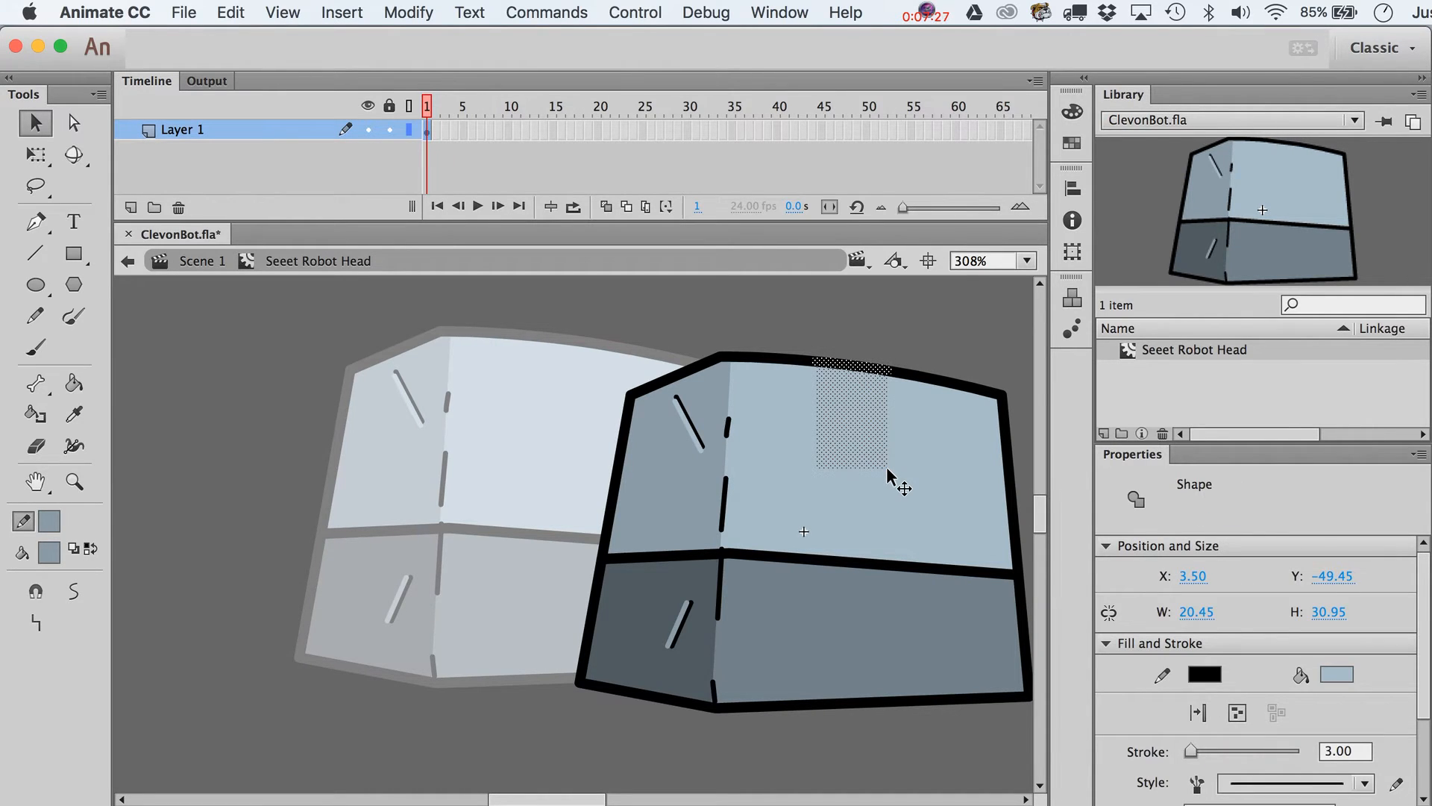
key("Delete")
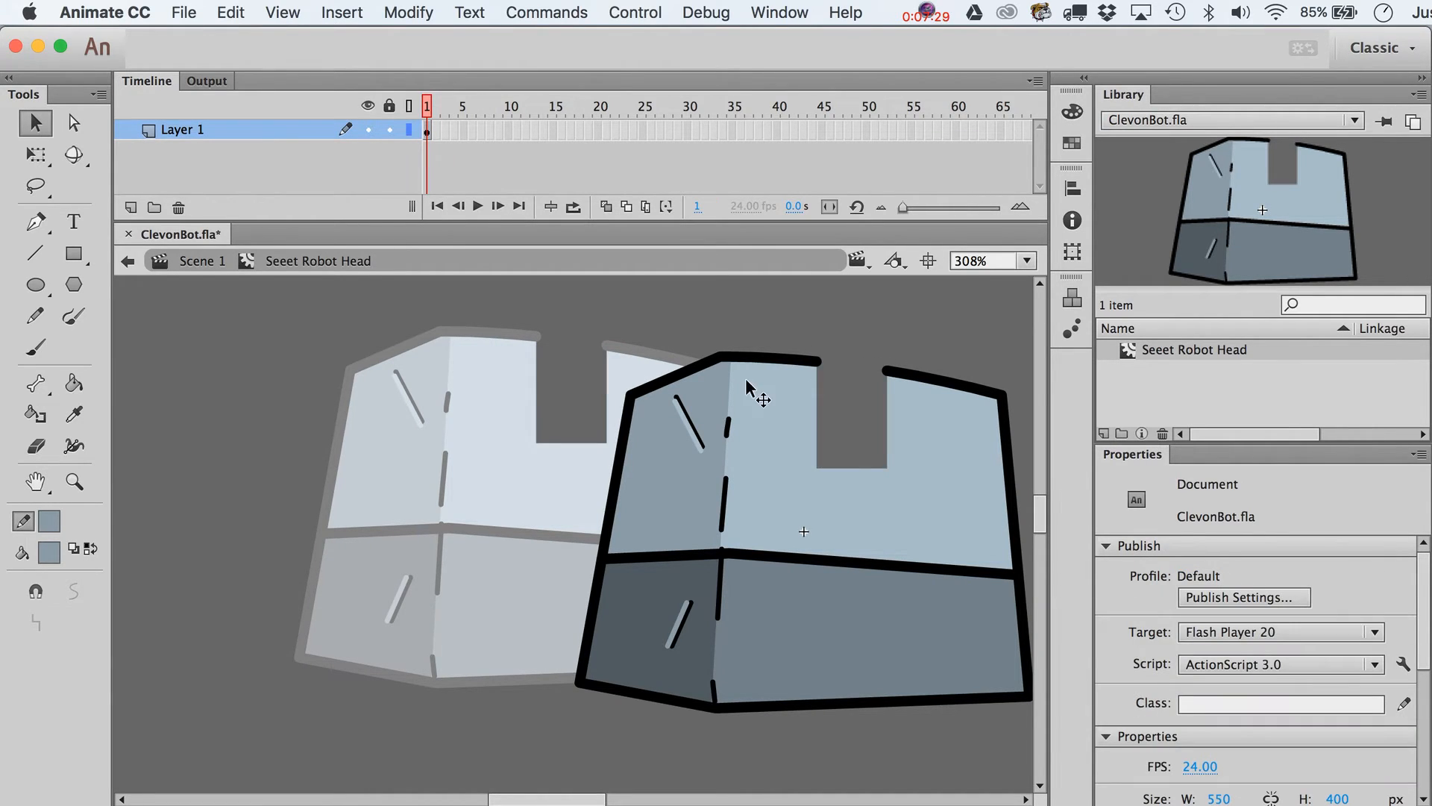
key("super+z")
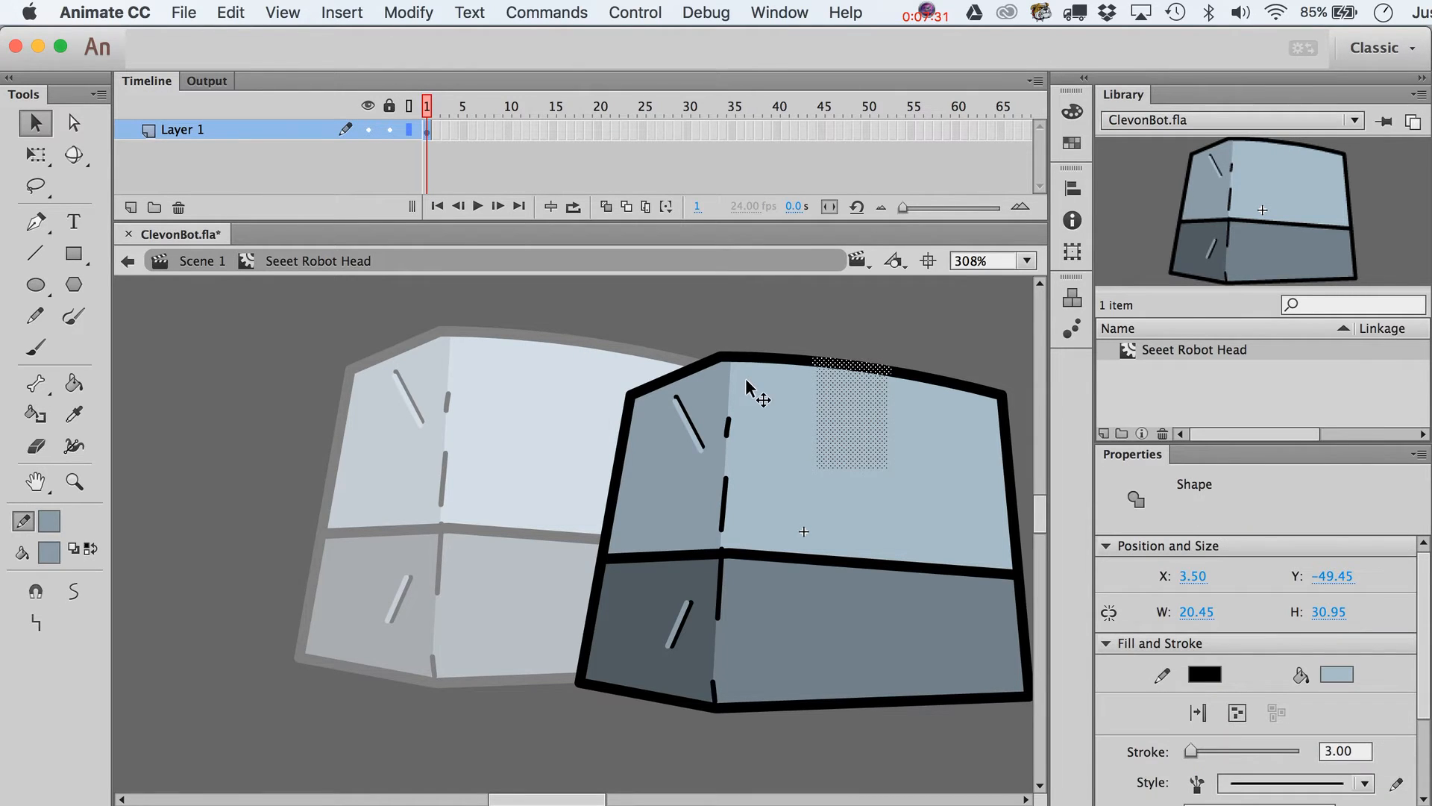
left_click(806, 299)
double_click(806, 298)
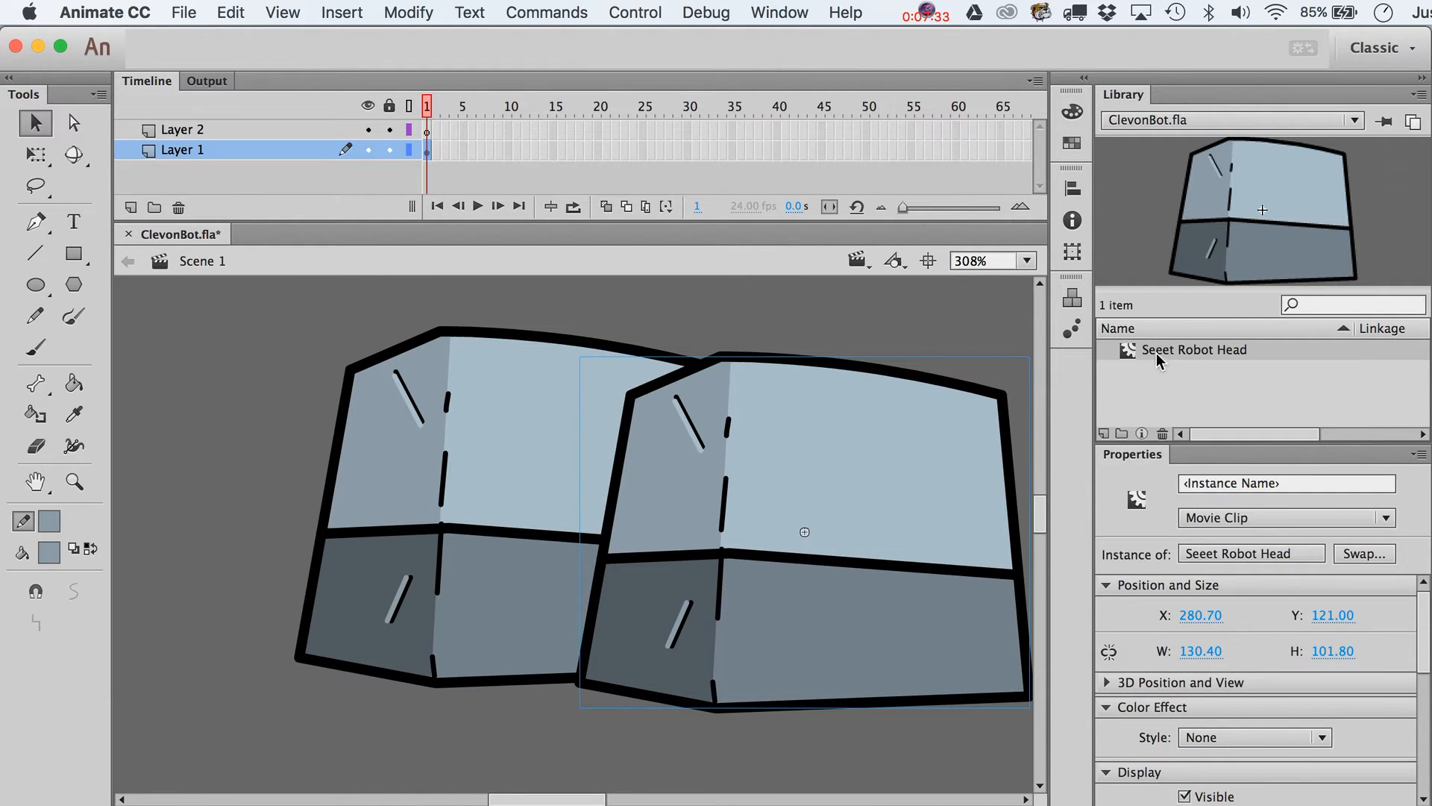
scroll(872, 437, "right", 5)
left_click(409, 12)
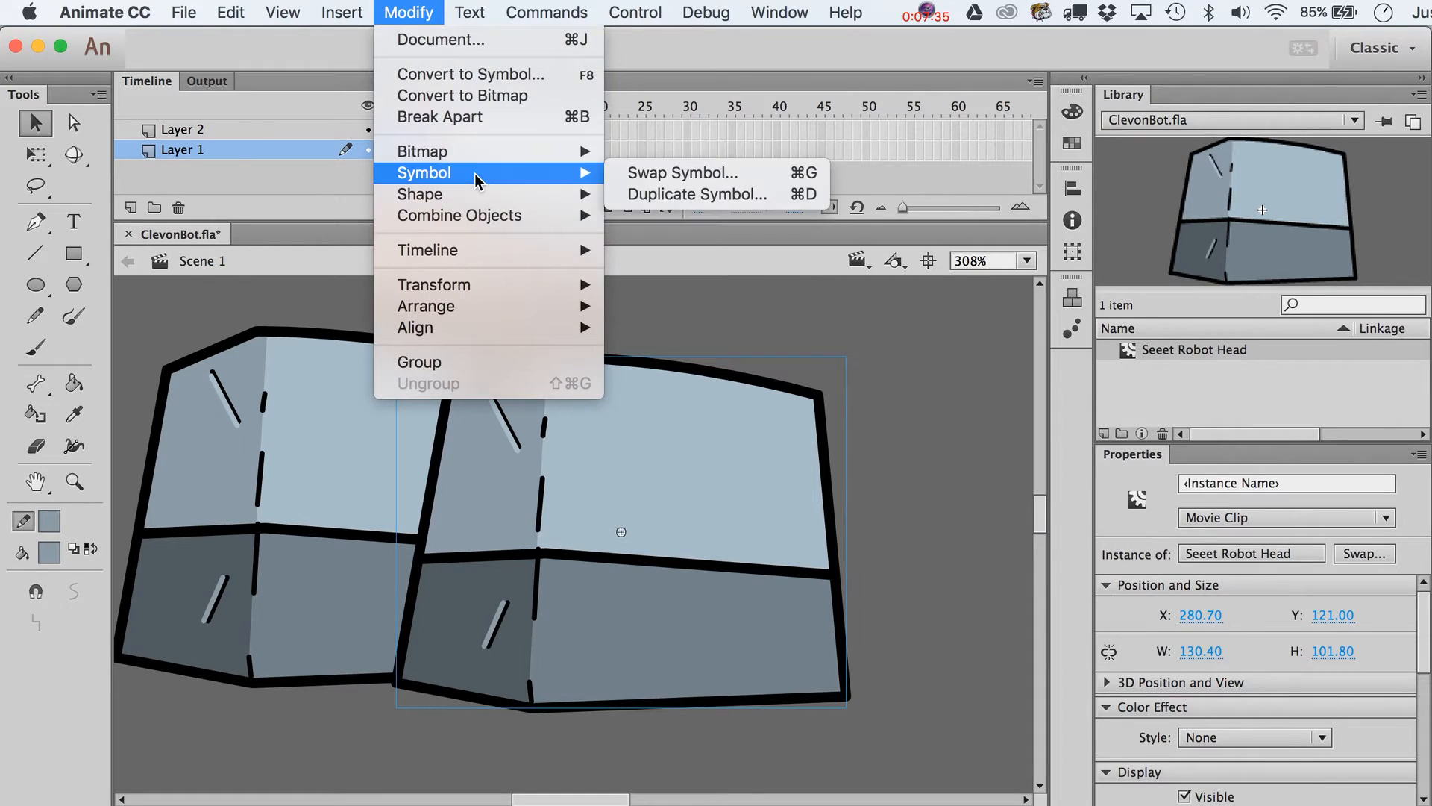
mouse_move(475, 154)
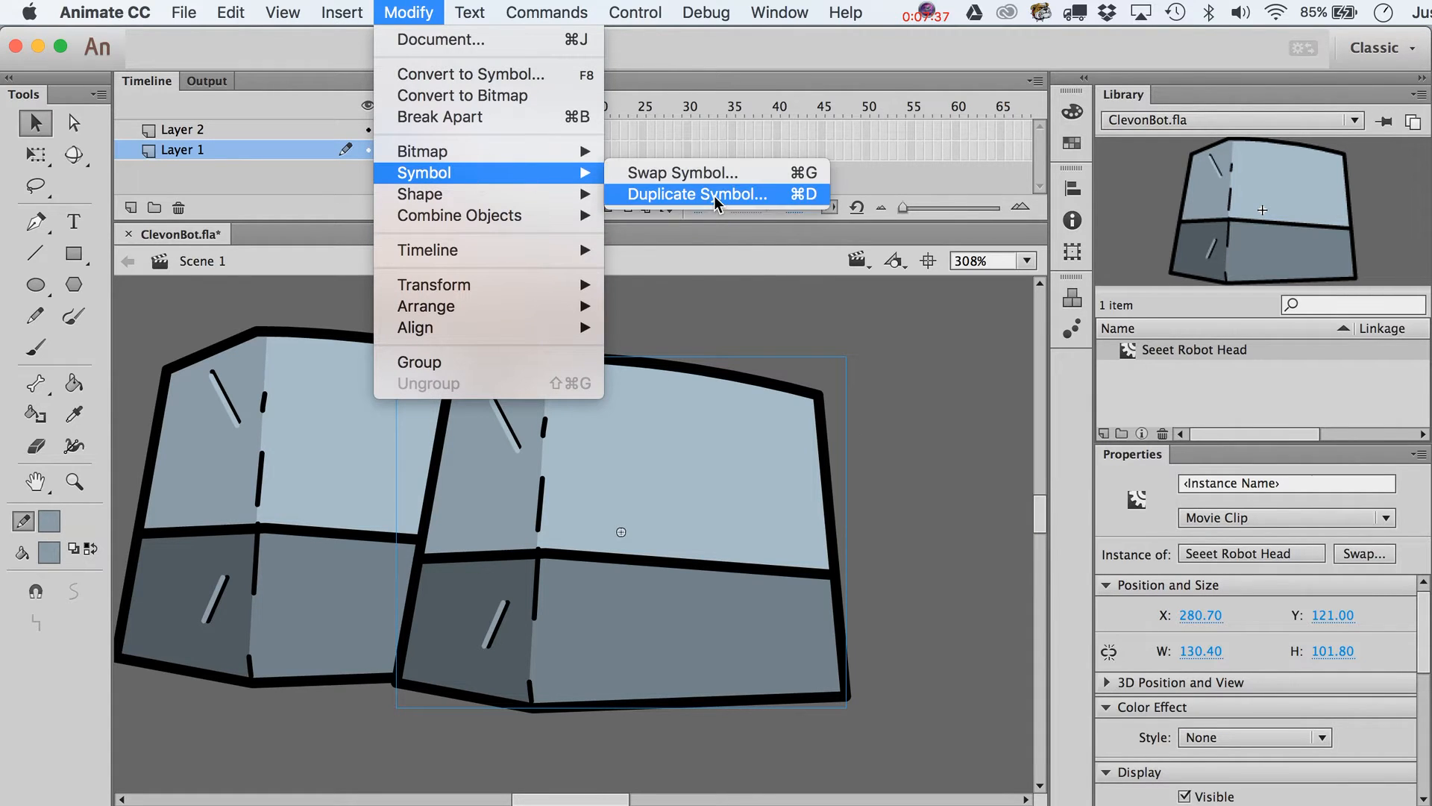
left_click(714, 196)
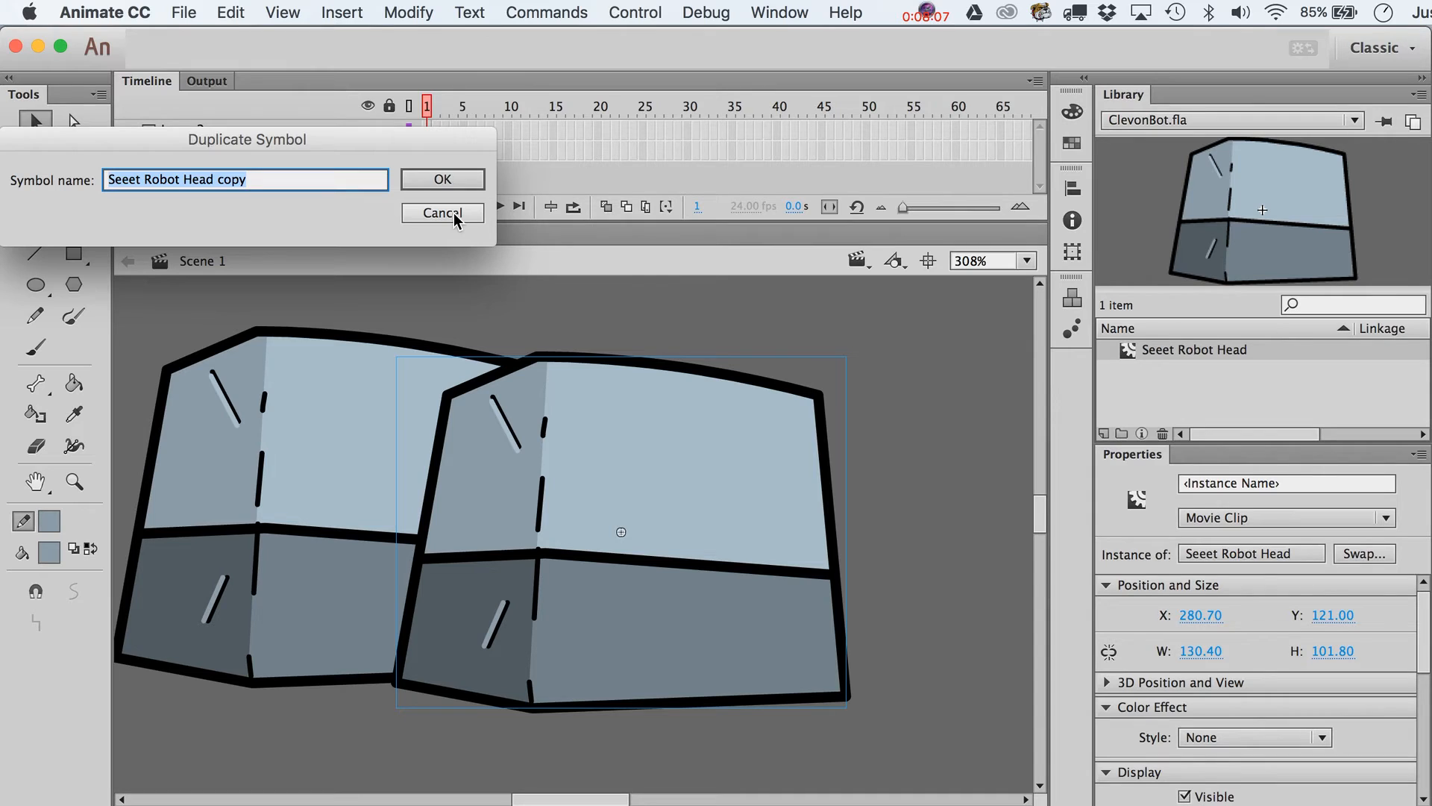
left_click(443, 214)
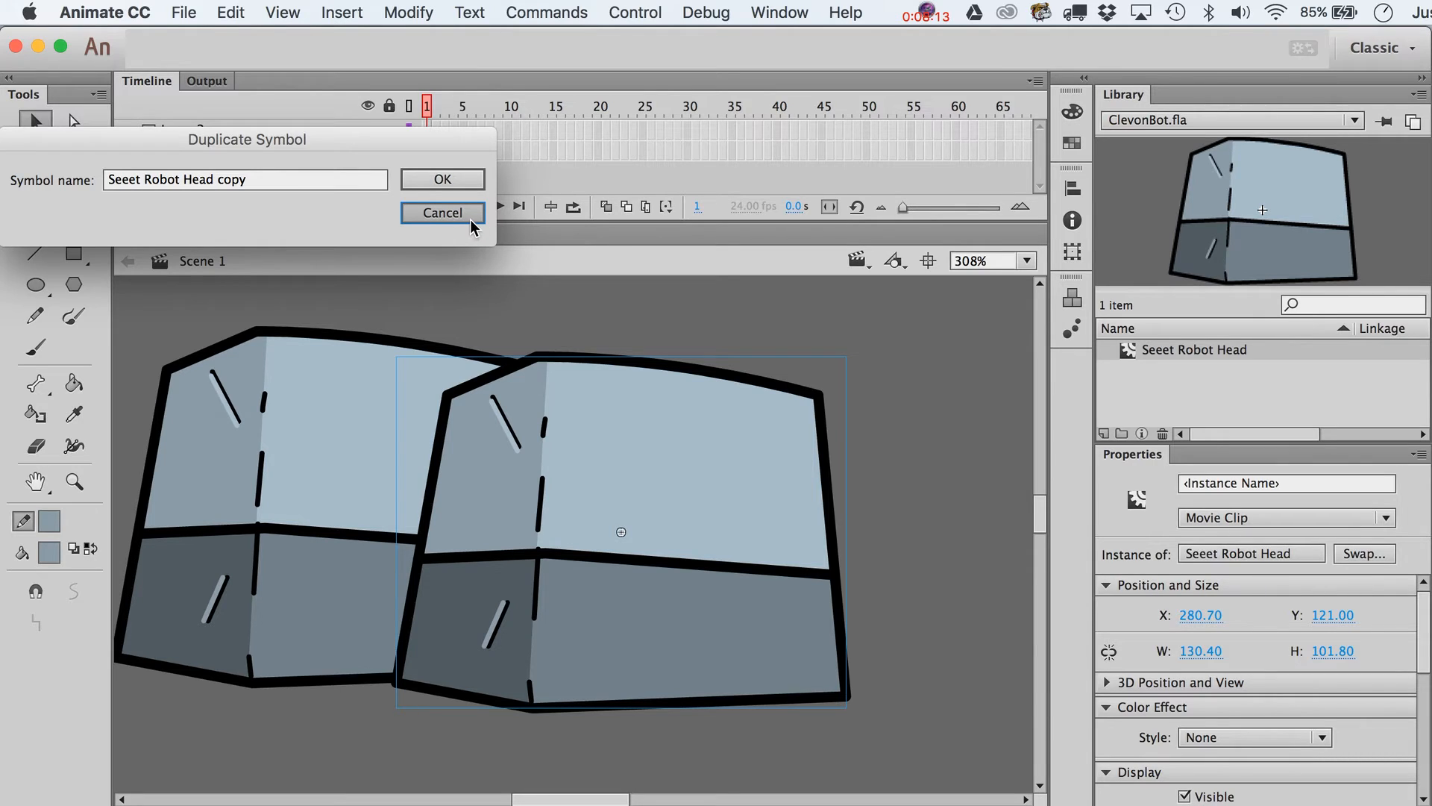
left_click(472, 222)
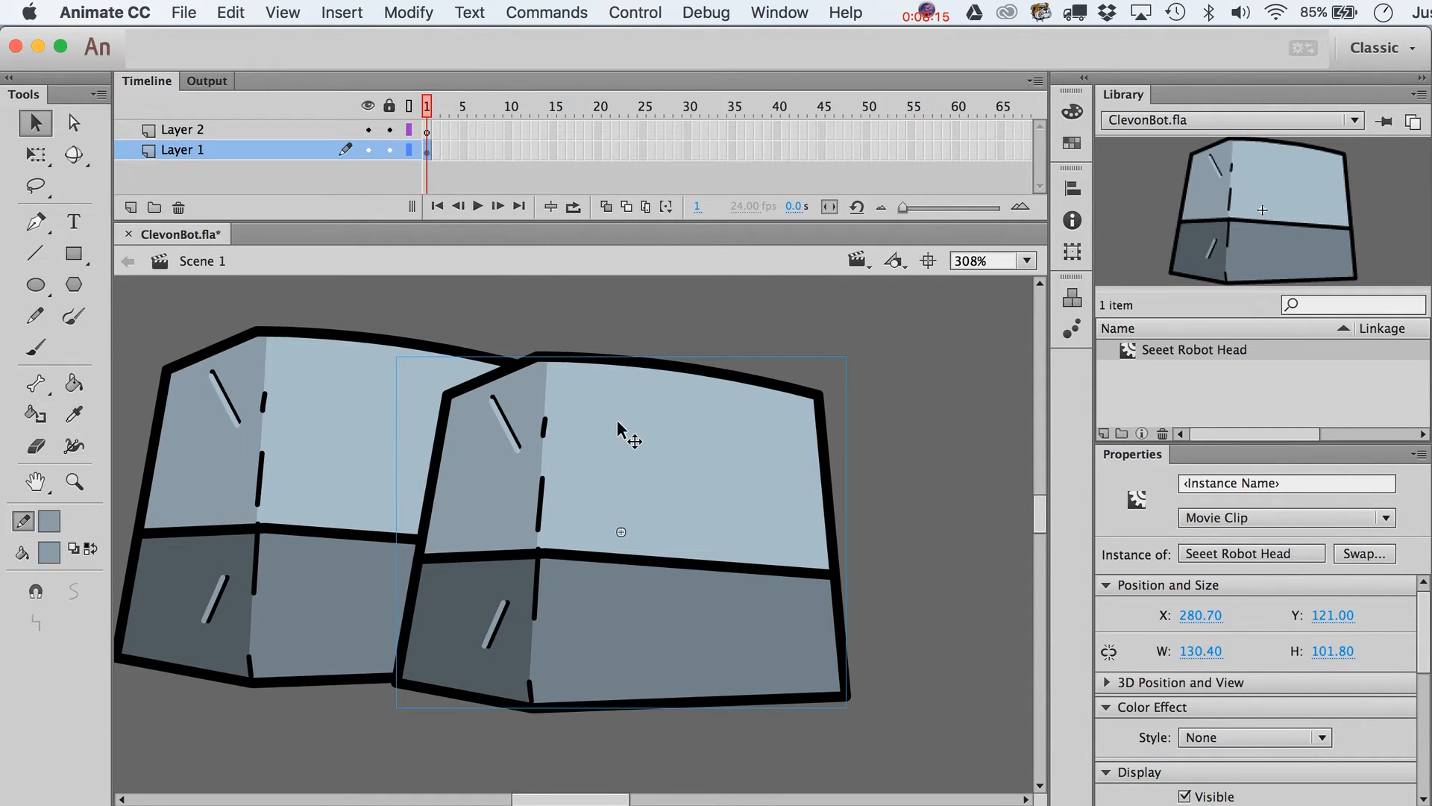
- Delete the second robot head instance and select the original head
key("Delete")
mouse_move(562, 425)
left_mouse_down()
mouse_move(790, 450)
mouse_move(754, 441)
left_mouse_up()
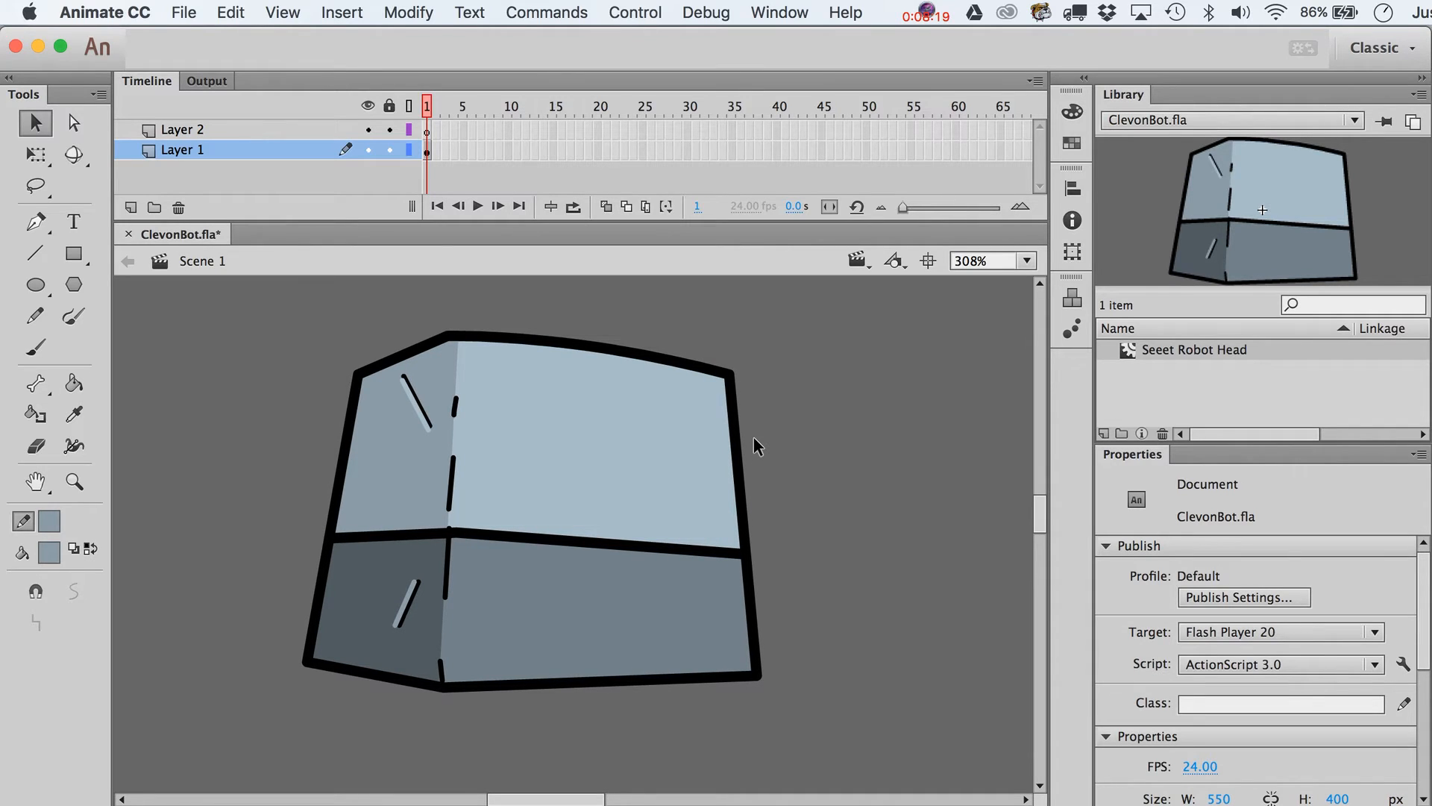
left_click(611, 446)
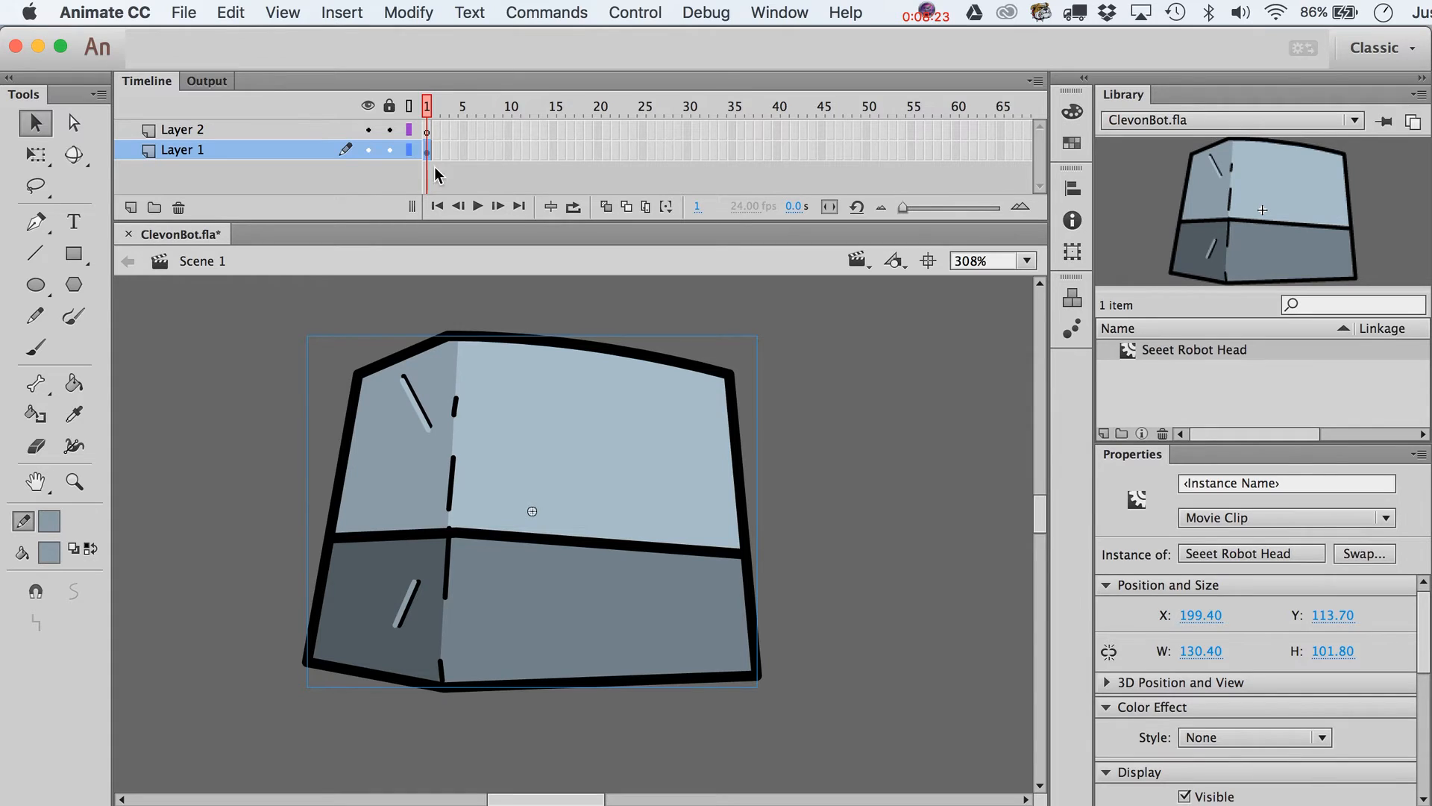
- Add a third layer above Layer 2
left_click(426, 129)
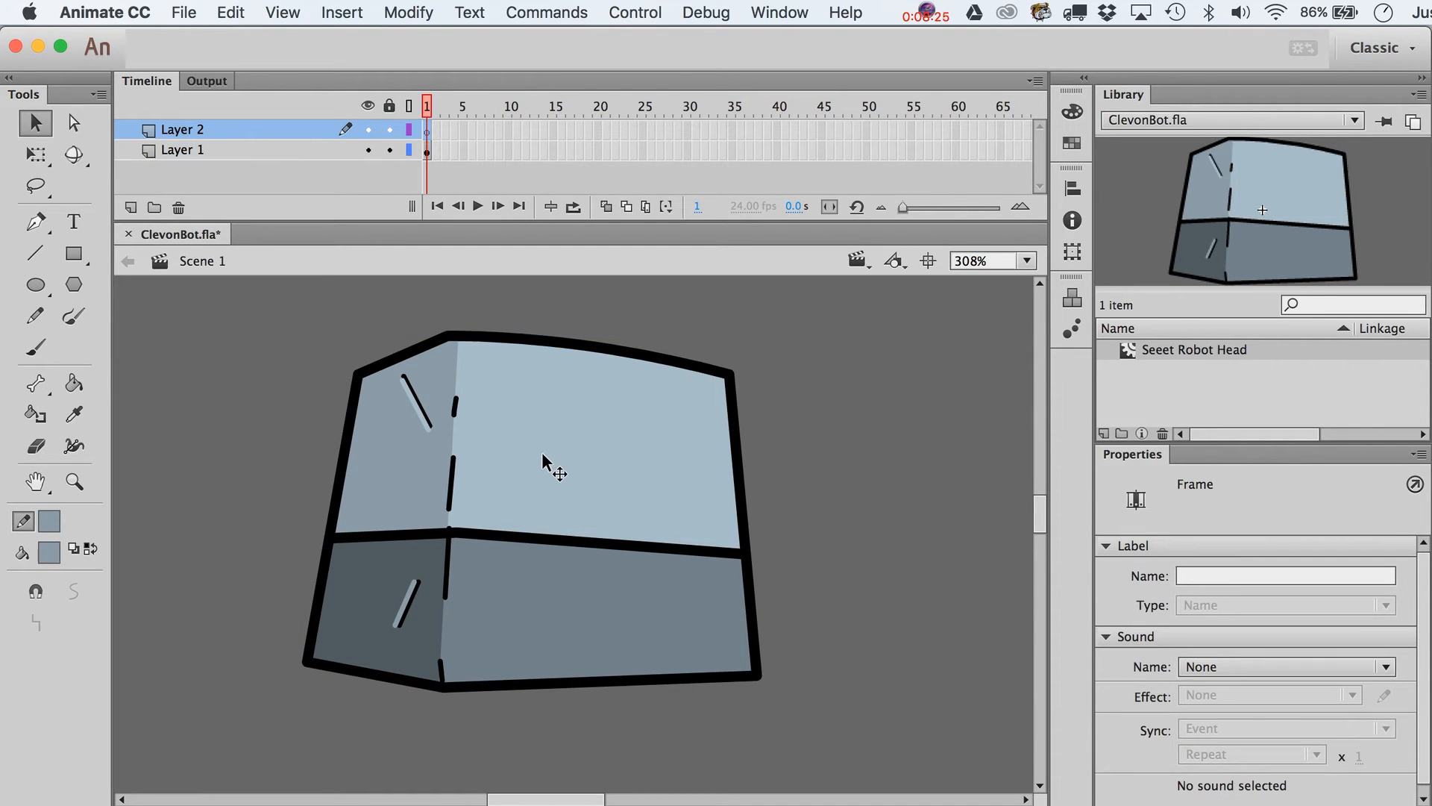
left_click(130, 207)
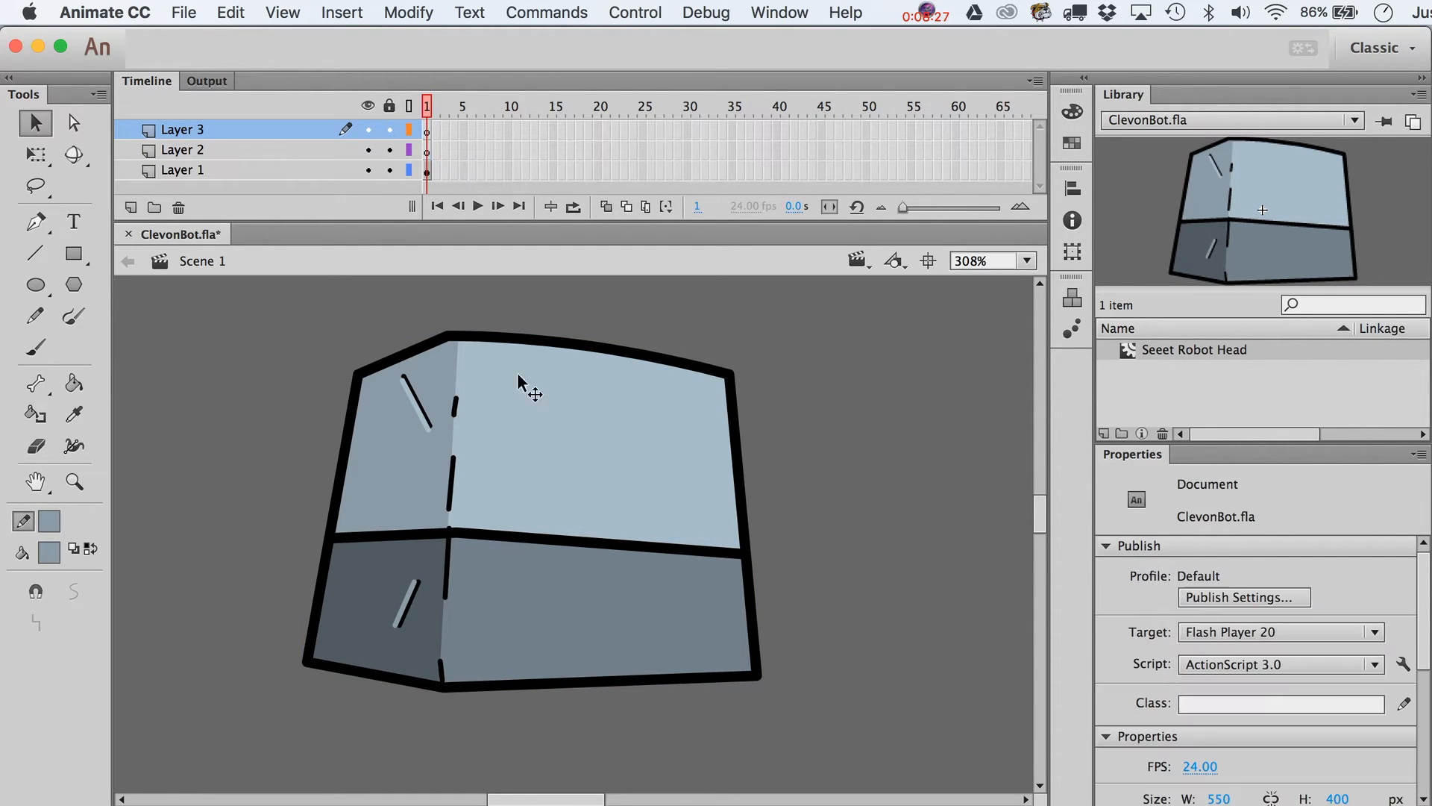
double_click(552, 391)
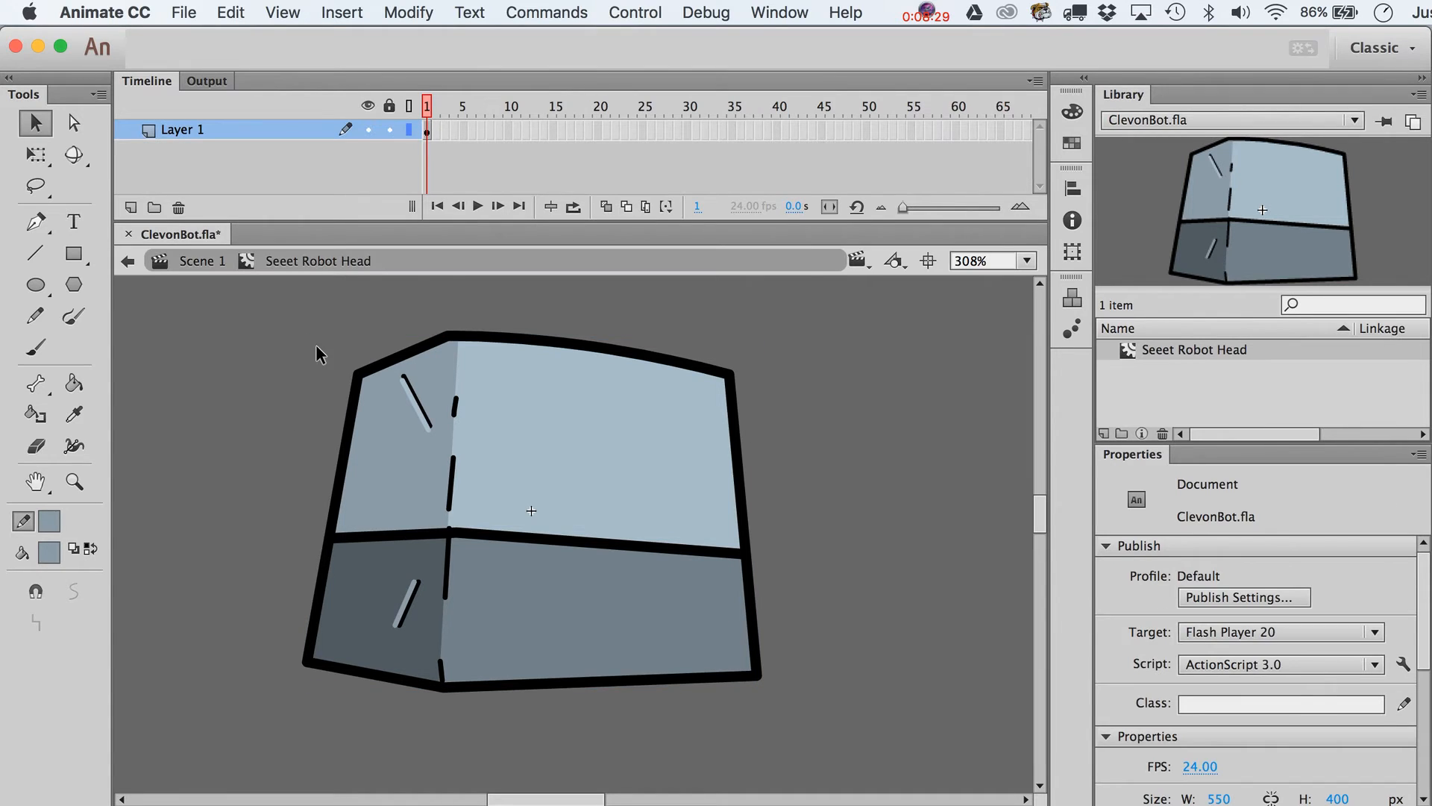
left_click(196, 262)
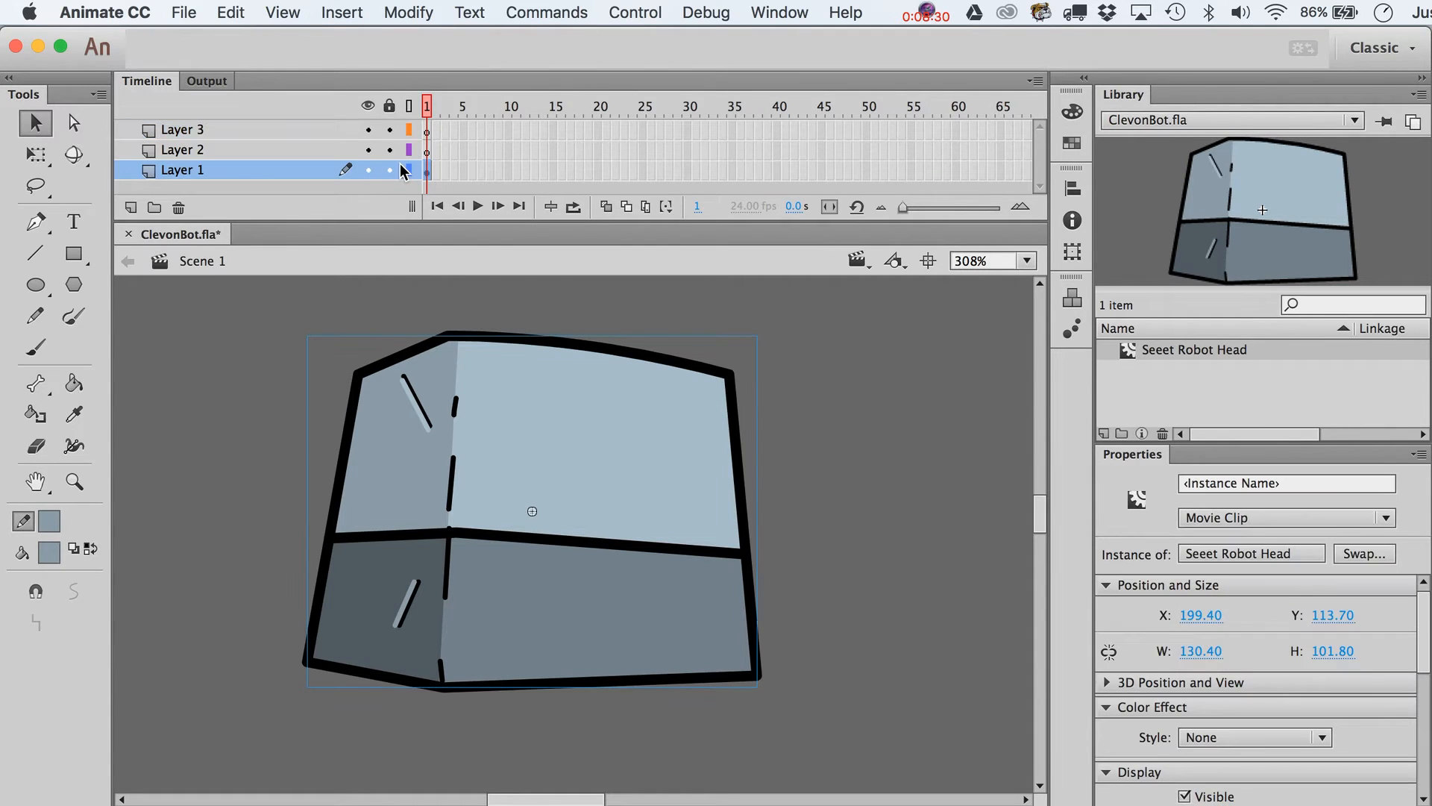
double_click(527, 469)
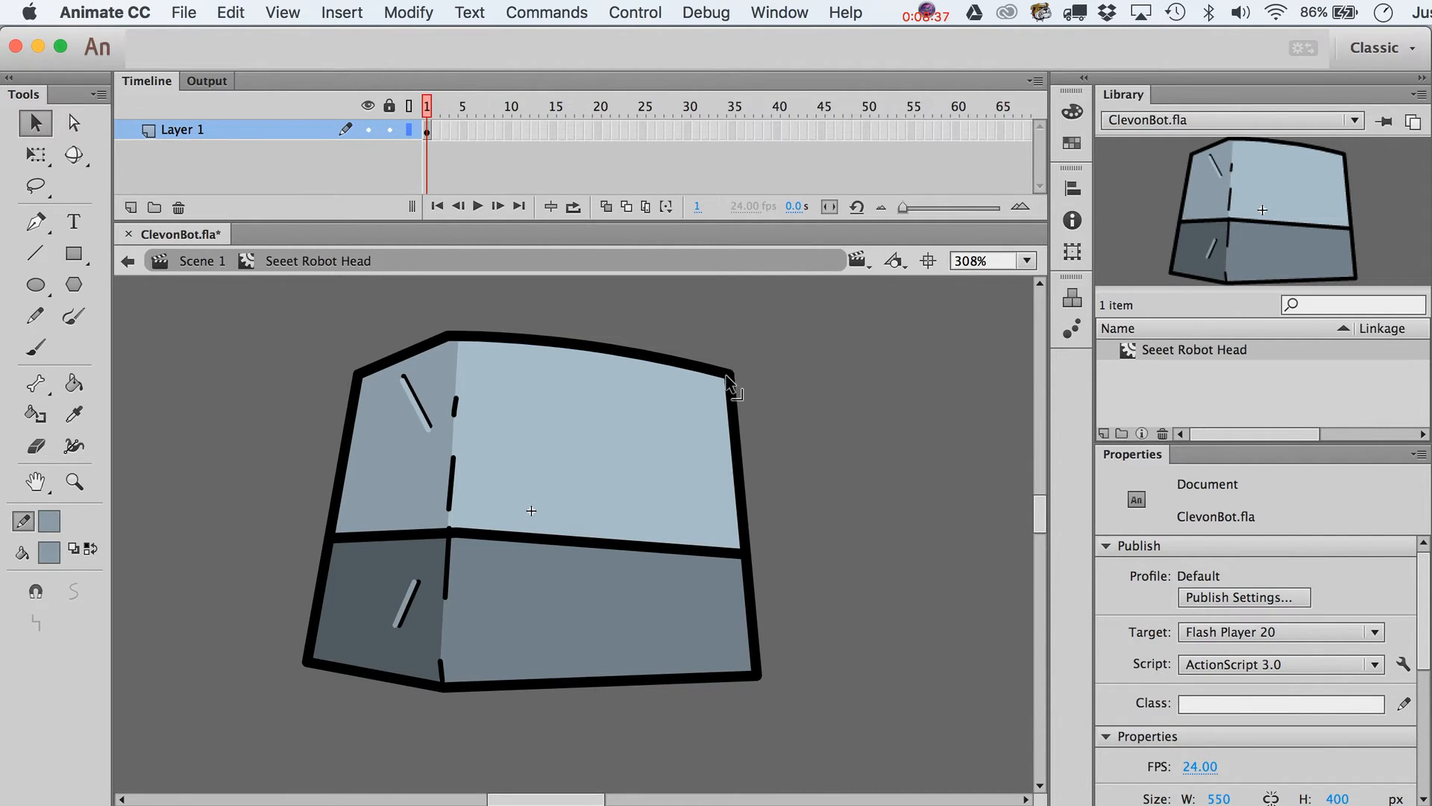
mouse_move(732, 374)
left_mouse_down()
mouse_move(712, 402)
mouse_move(732, 373)
left_mouse_up()
left_click(199, 265)
- Lock Layer 1 and set up the Rectangle tool with a black stroke and a red fill
left_click(428, 130)
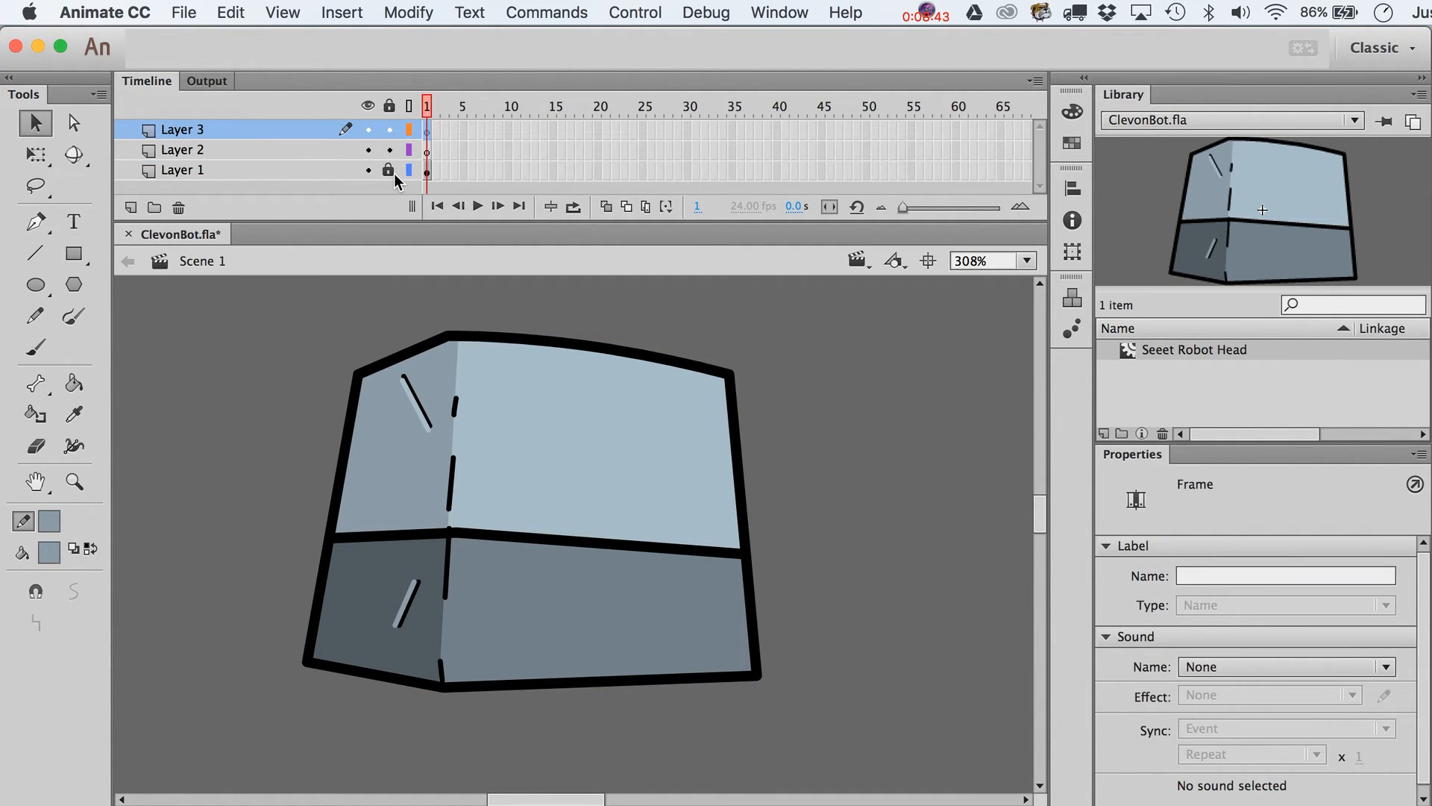
left_click(74, 253)
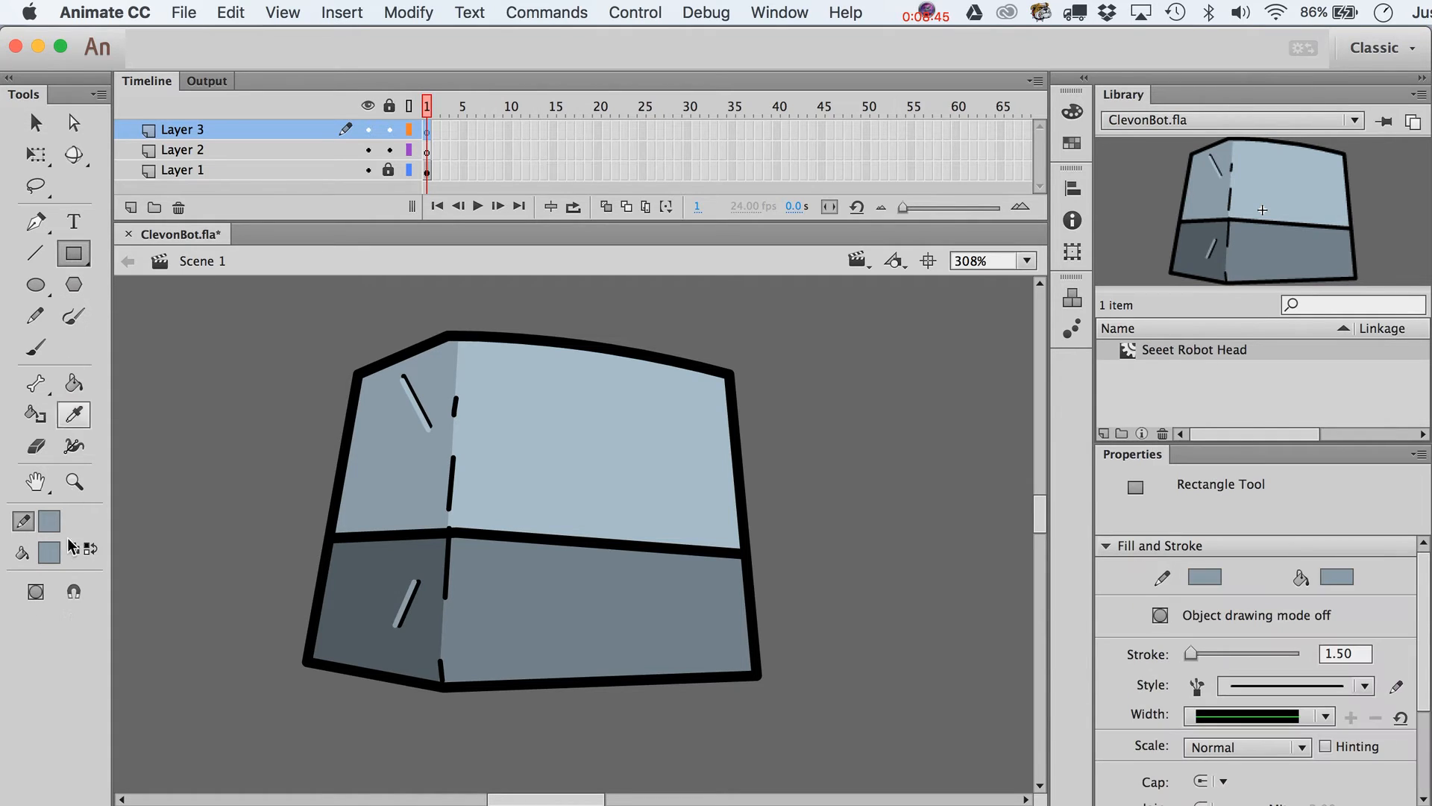
left_click(50, 552)
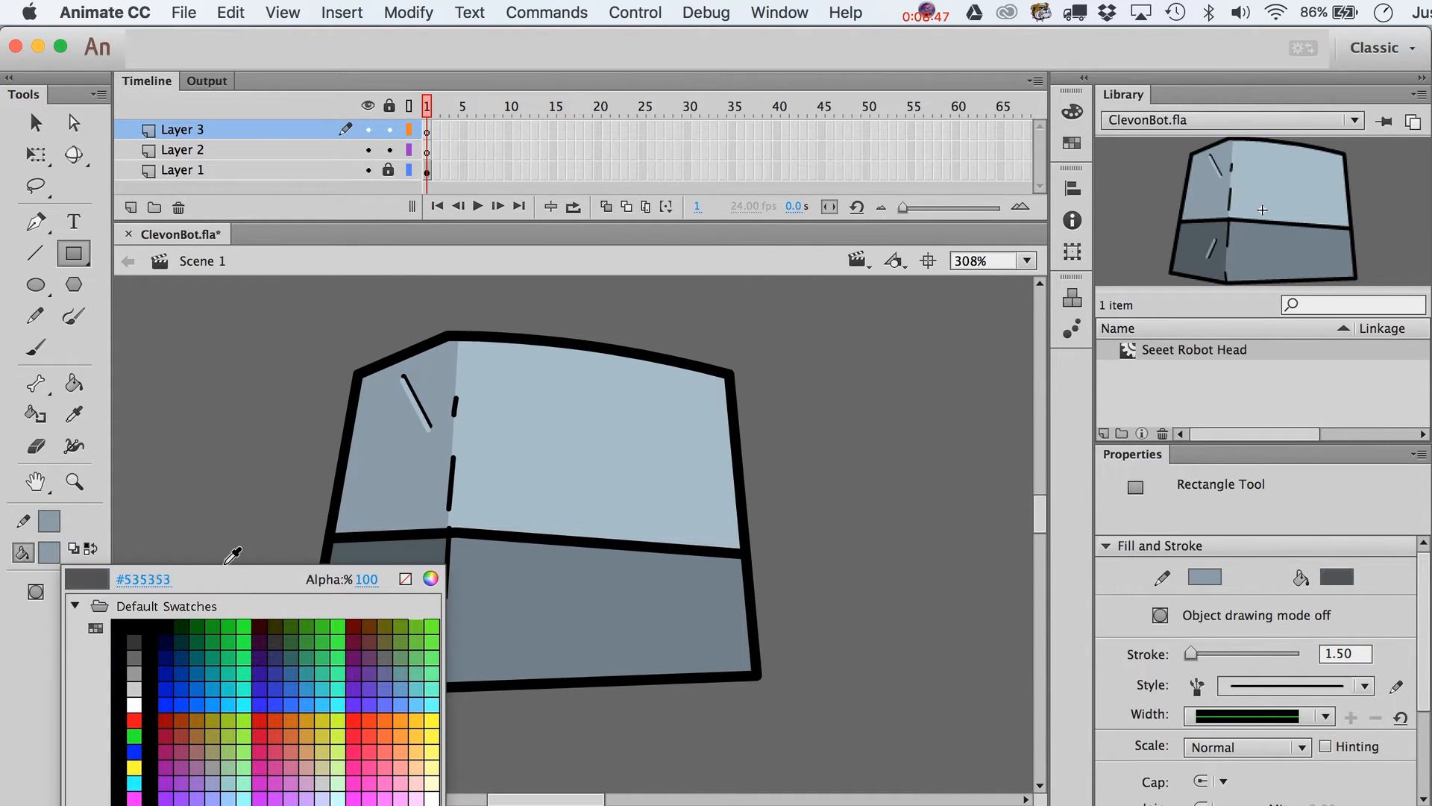
left_click(140, 621)
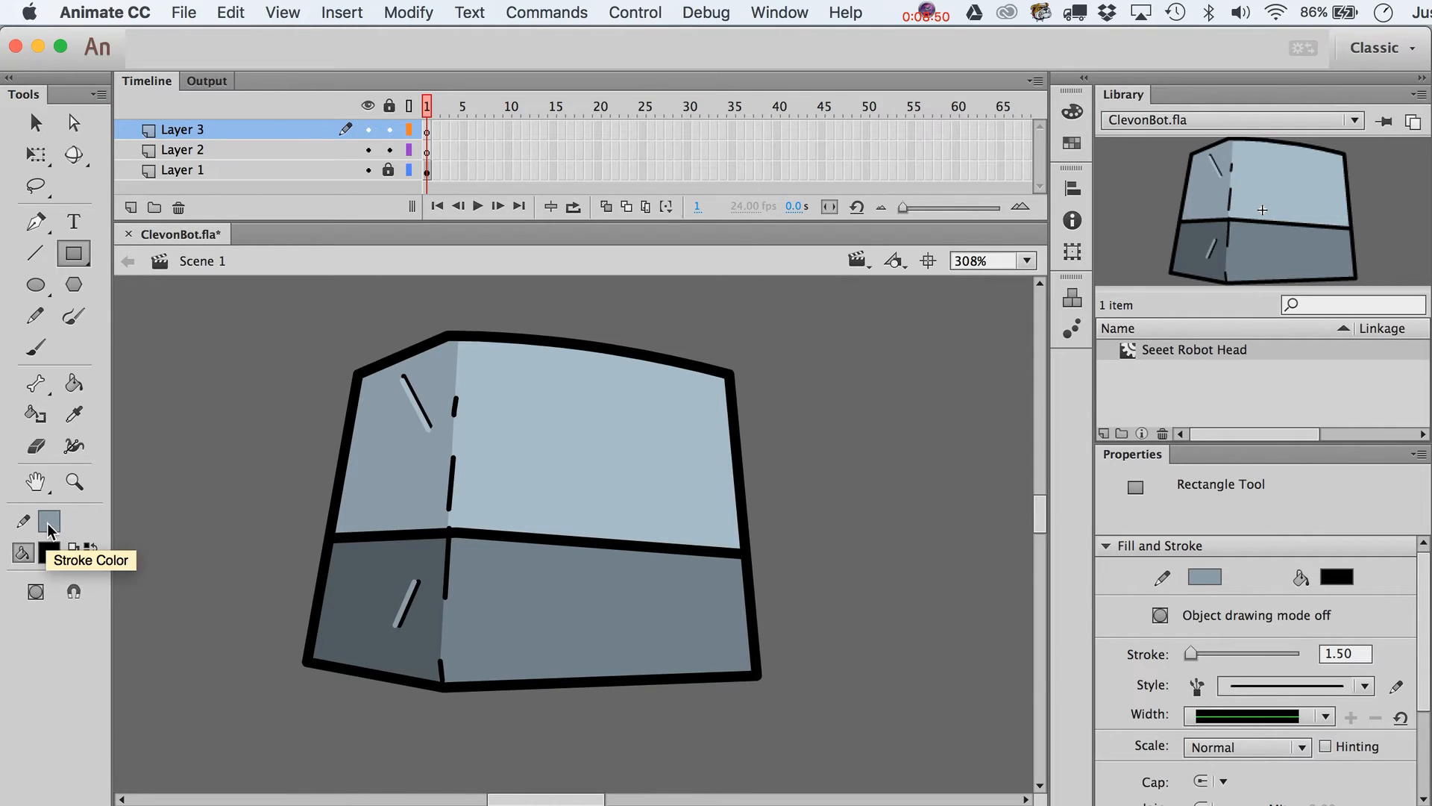
left_click(90, 549)
left_click(47, 553)
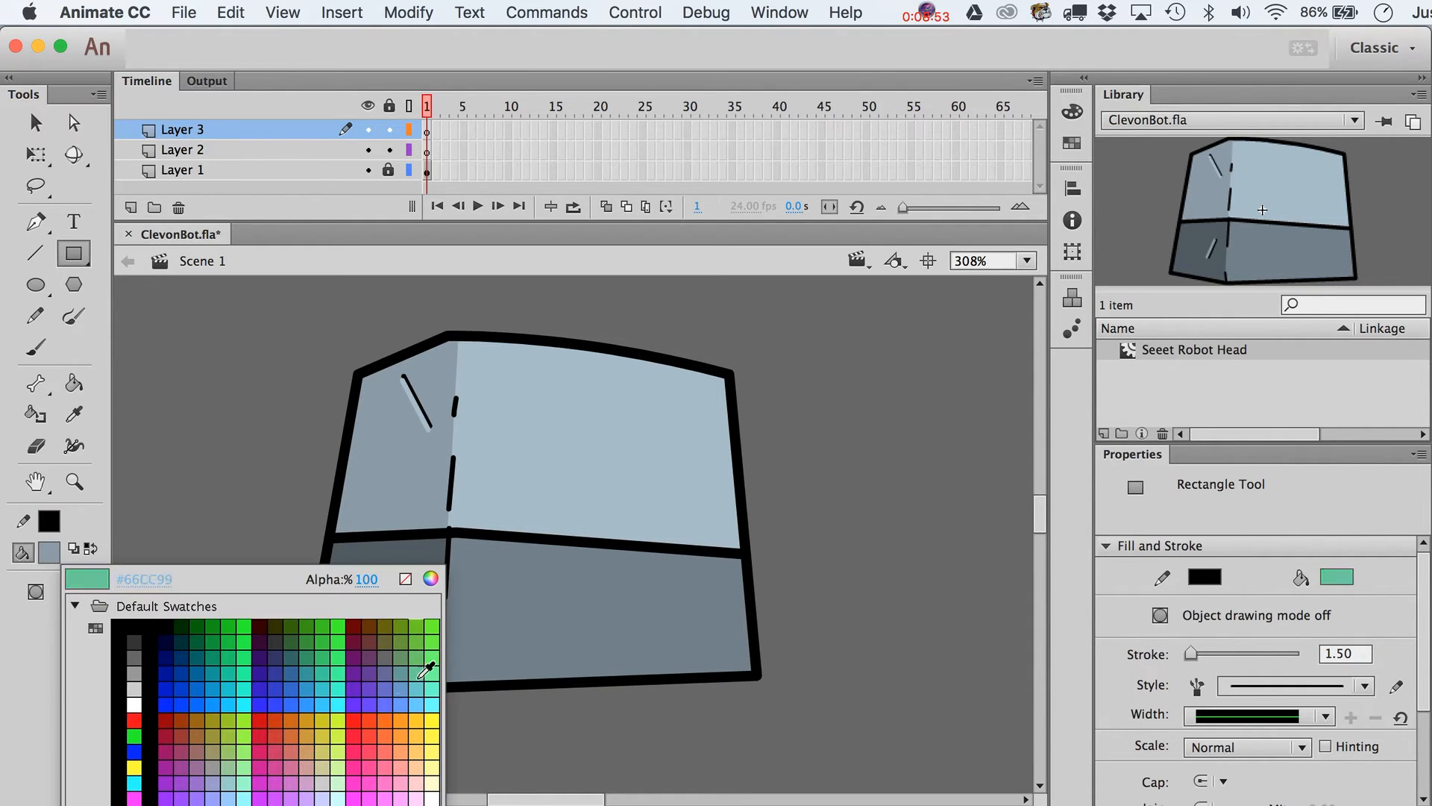
left_click(260, 721)
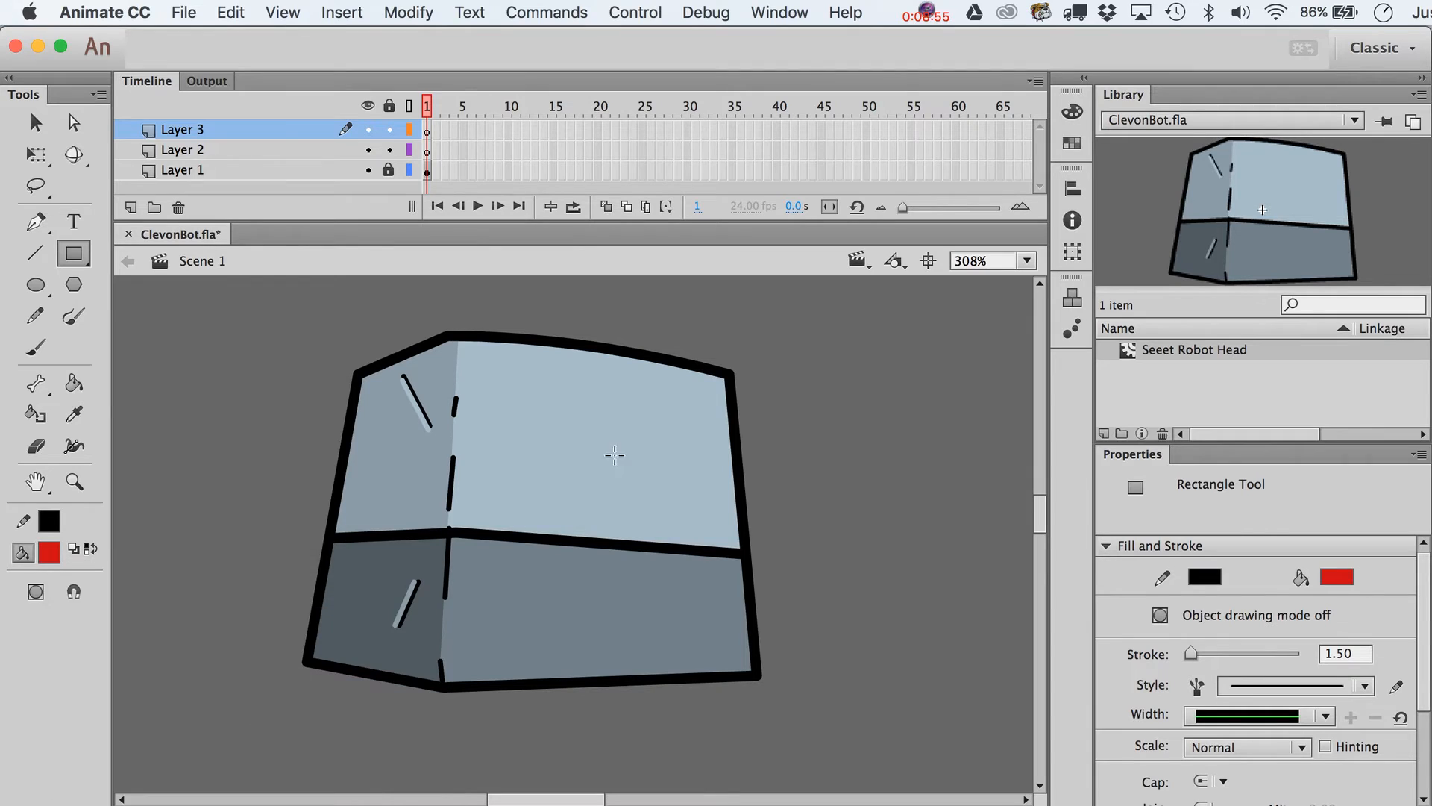
- Draw a rectangle on Layer 2 across the upper front face and reshape its corners to follow the face's perspective
left_click(429, 151)
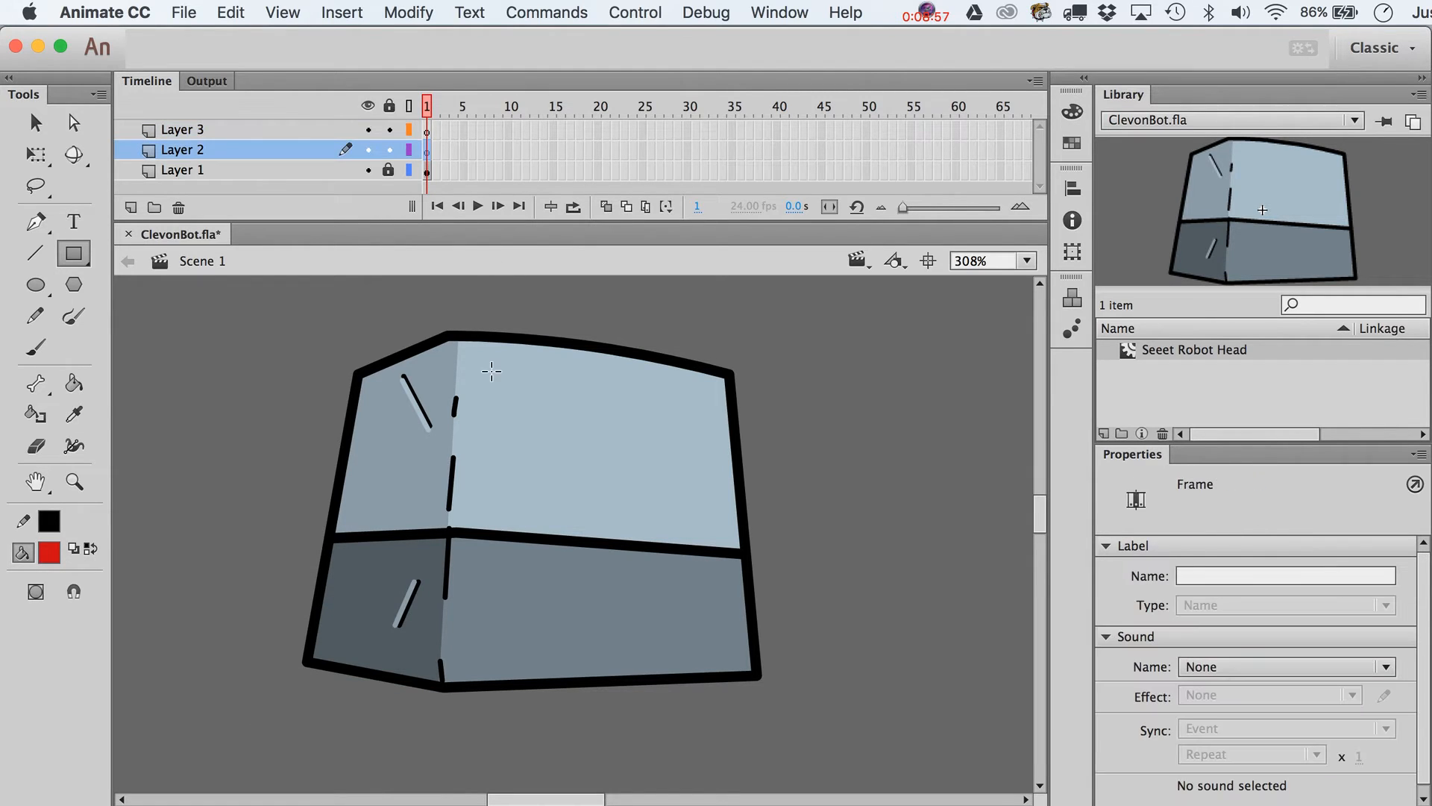
mouse_move(490, 403)
left_mouse_down()
mouse_move(662, 521)
mouse_move(699, 504)
mouse_move(713, 513)
left_mouse_up()
key("v")
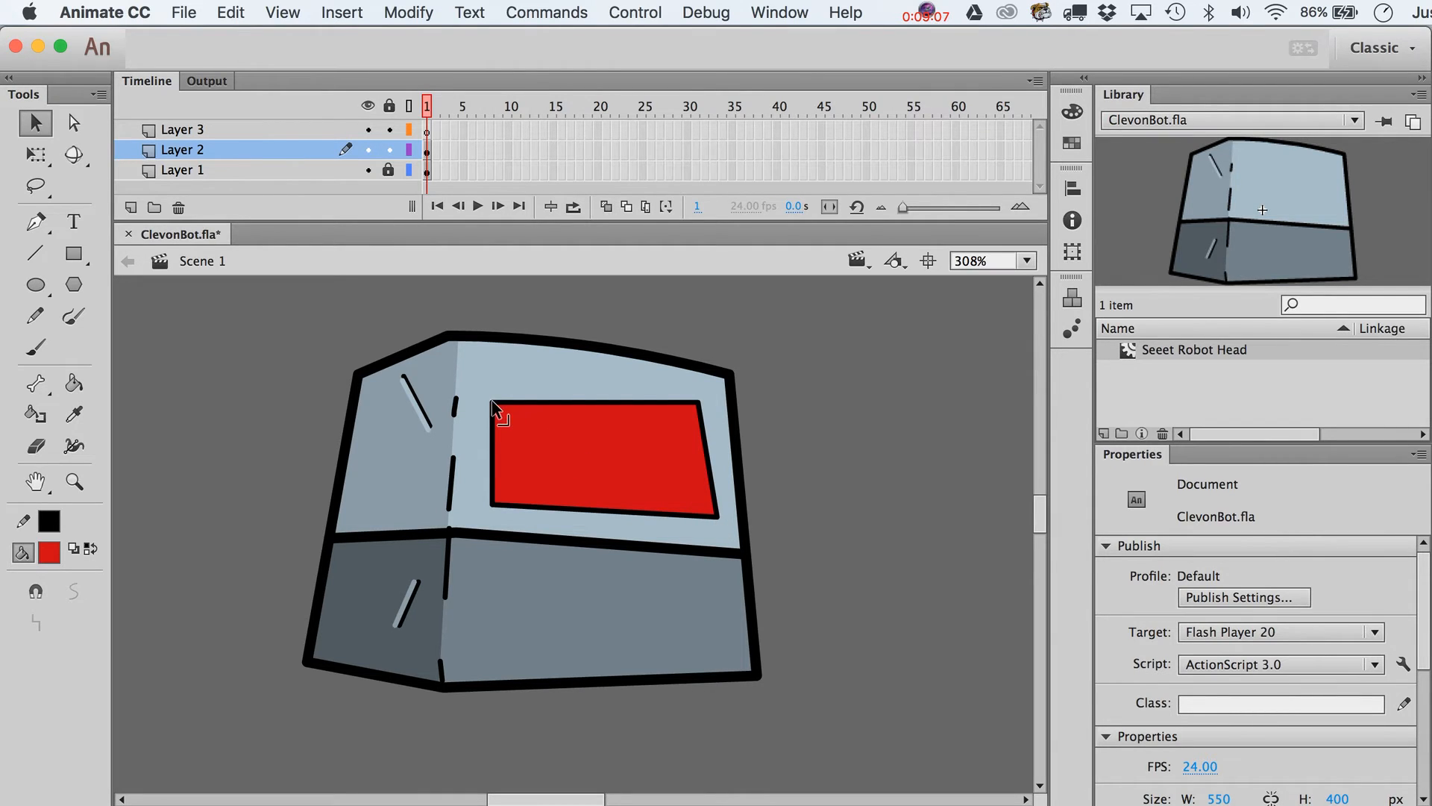
left_click_drag(492, 403, 496, 383)
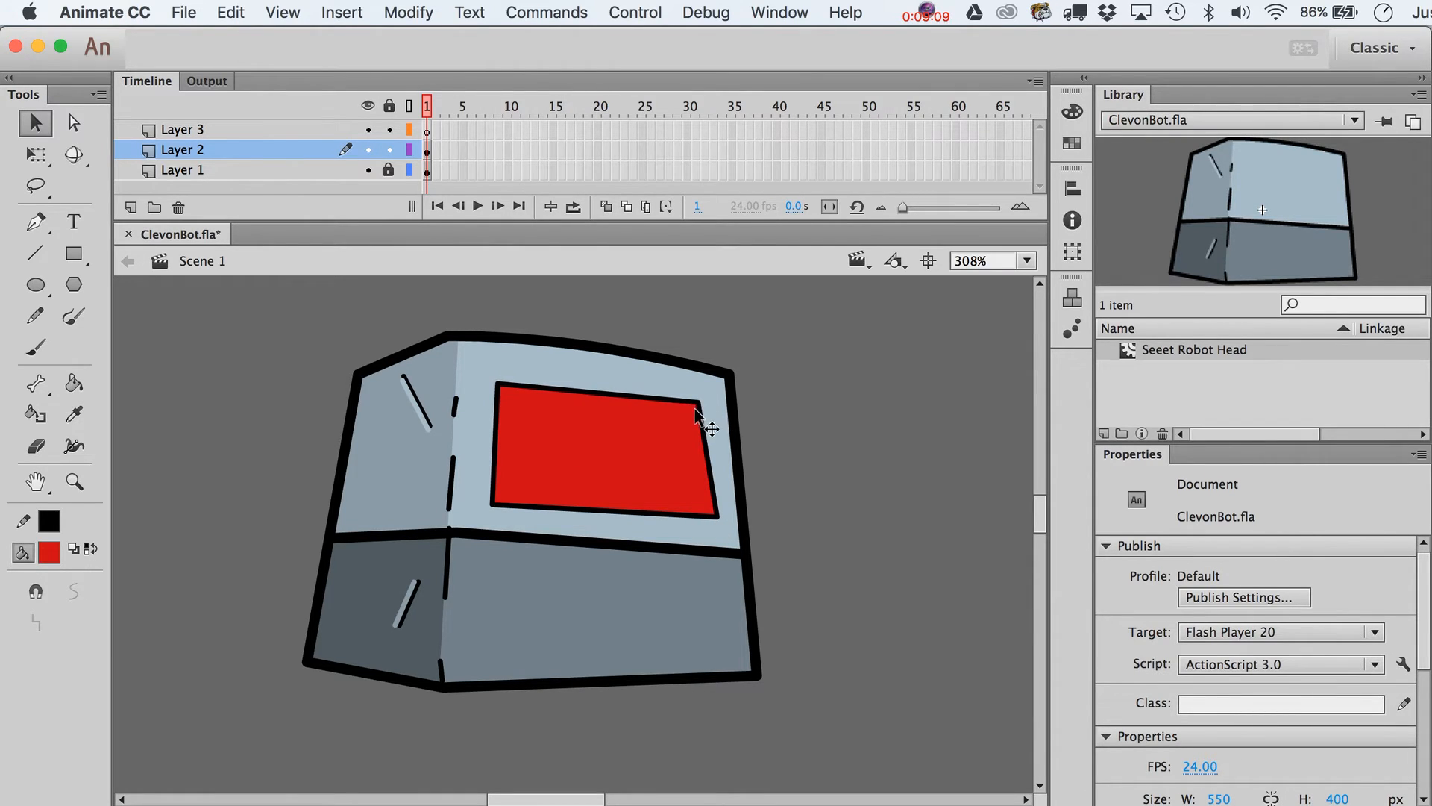
left_click_drag(697, 405, 709, 423)
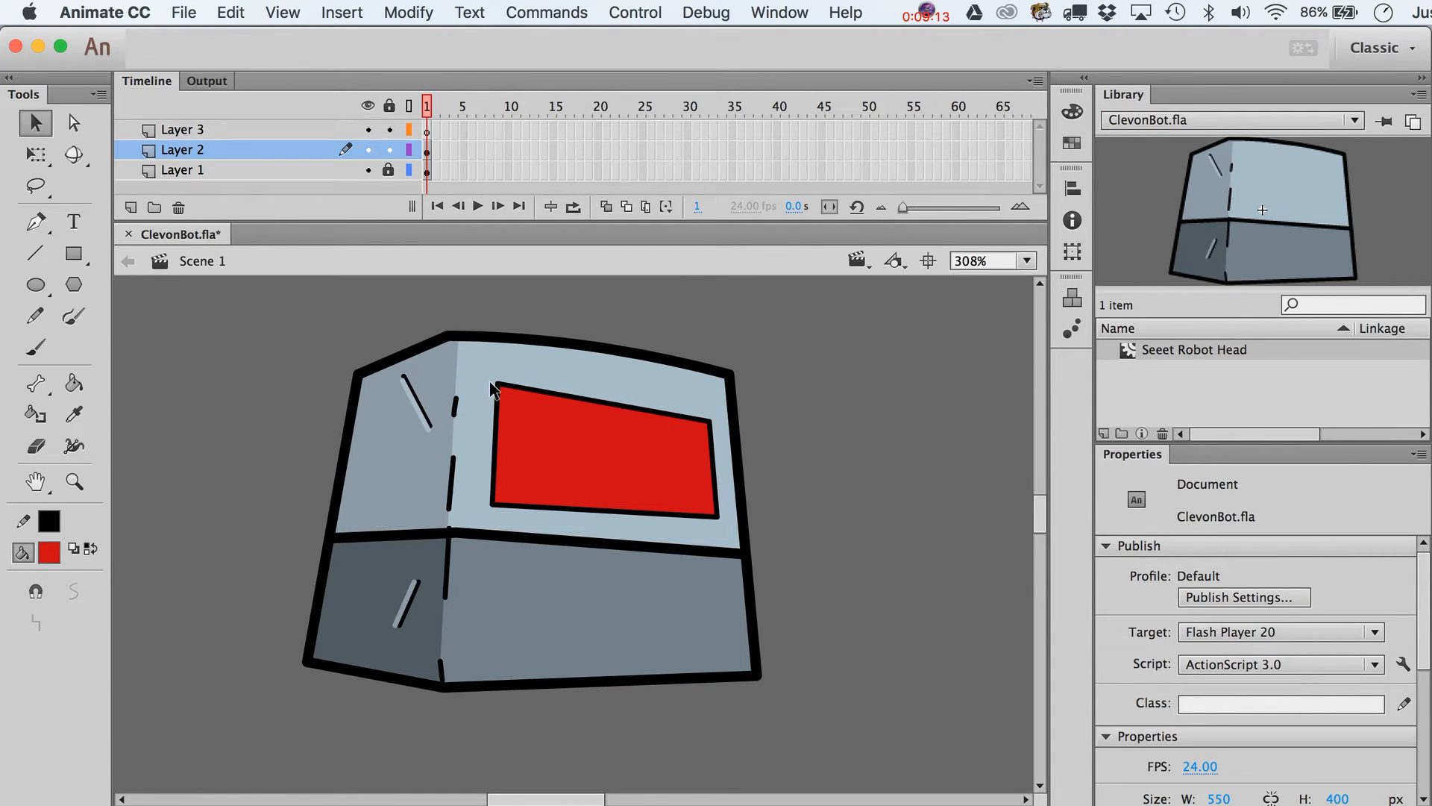
- Move the red face shape's upper-left corner slightly inward
left_click_drag(495, 384, 500, 389)
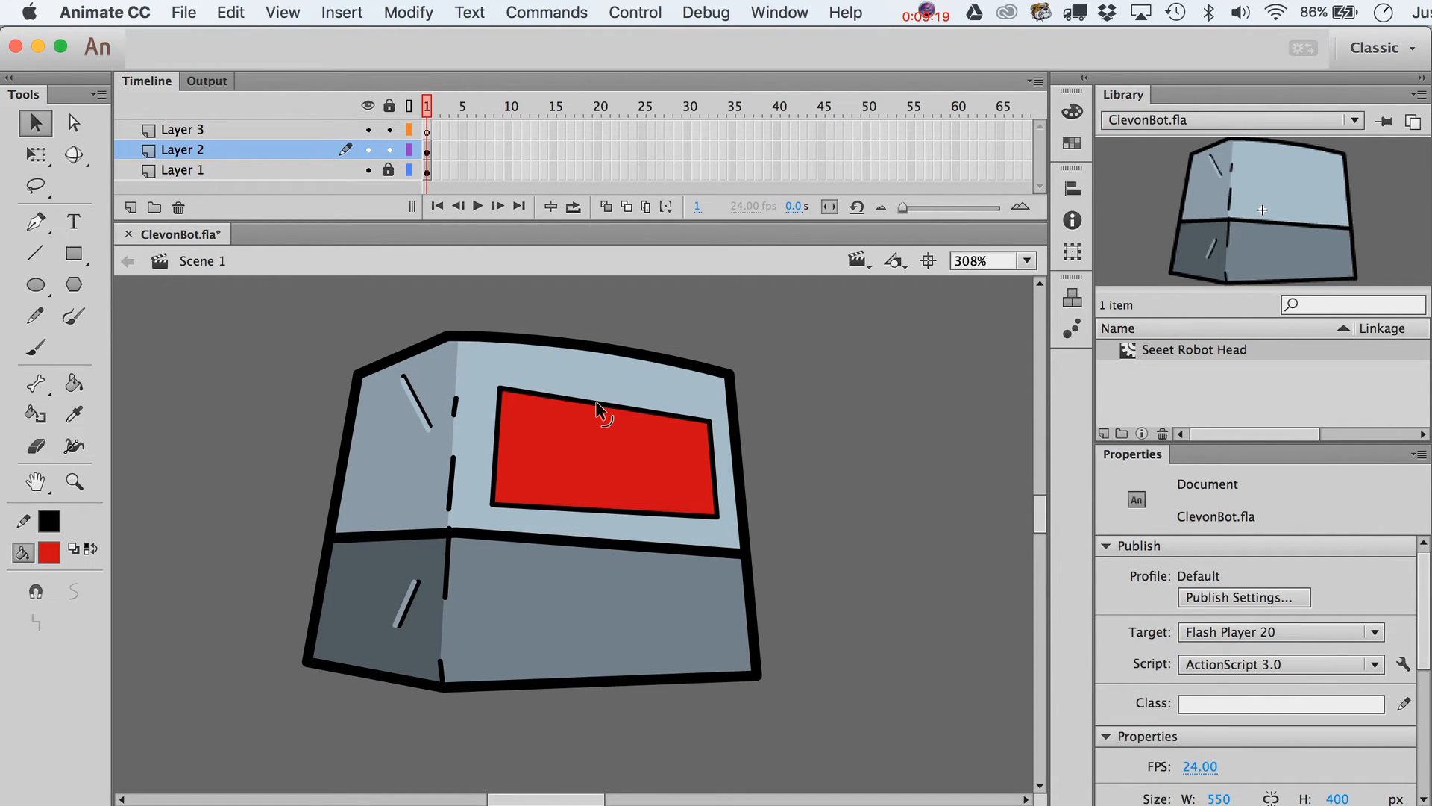
- On Layer 3, draw a rectangle in the face's light blue over the red shape's upper-left area and slant its lower edge, about 36 × 22 px
left_click(74, 259)
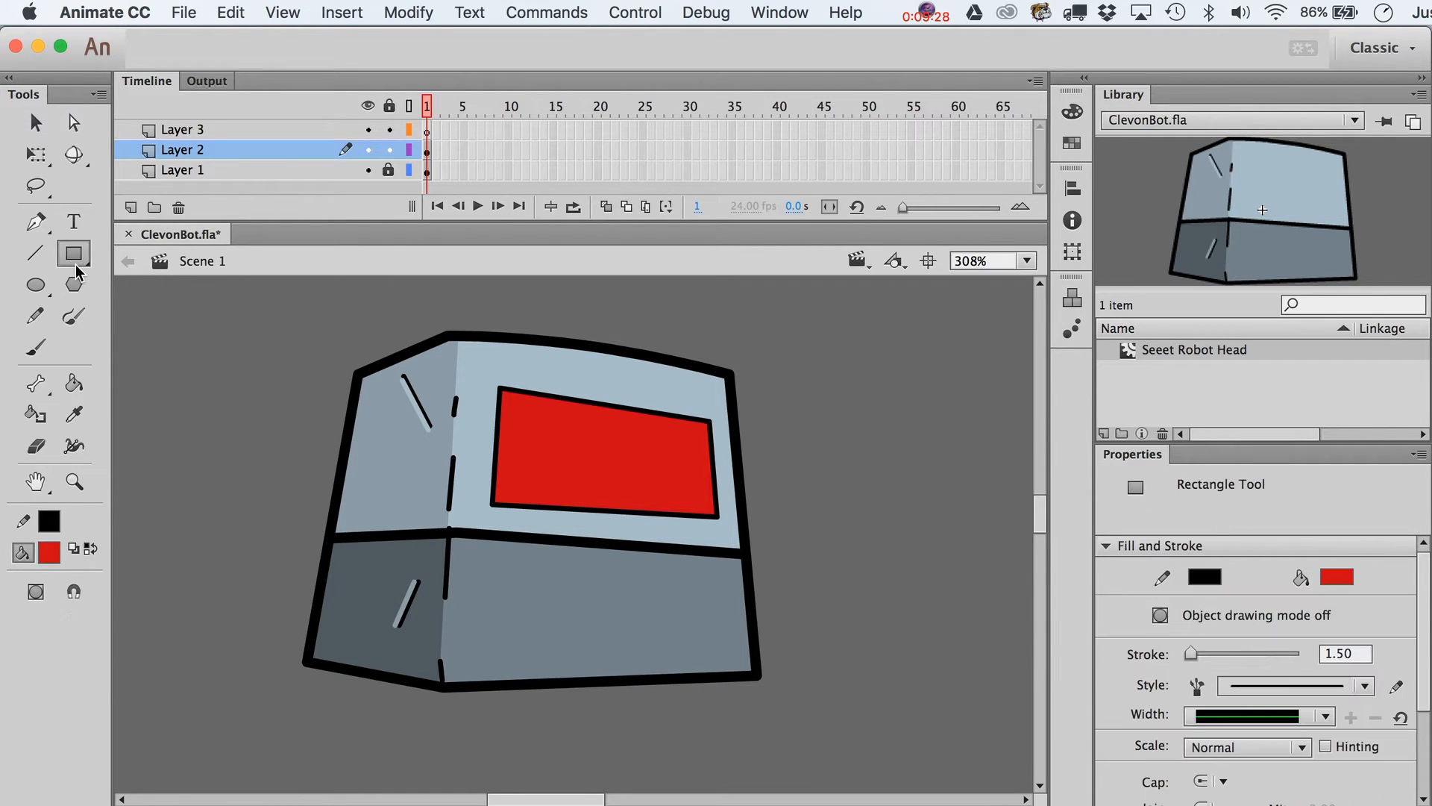
left_click(49, 552)
left_click(474, 369)
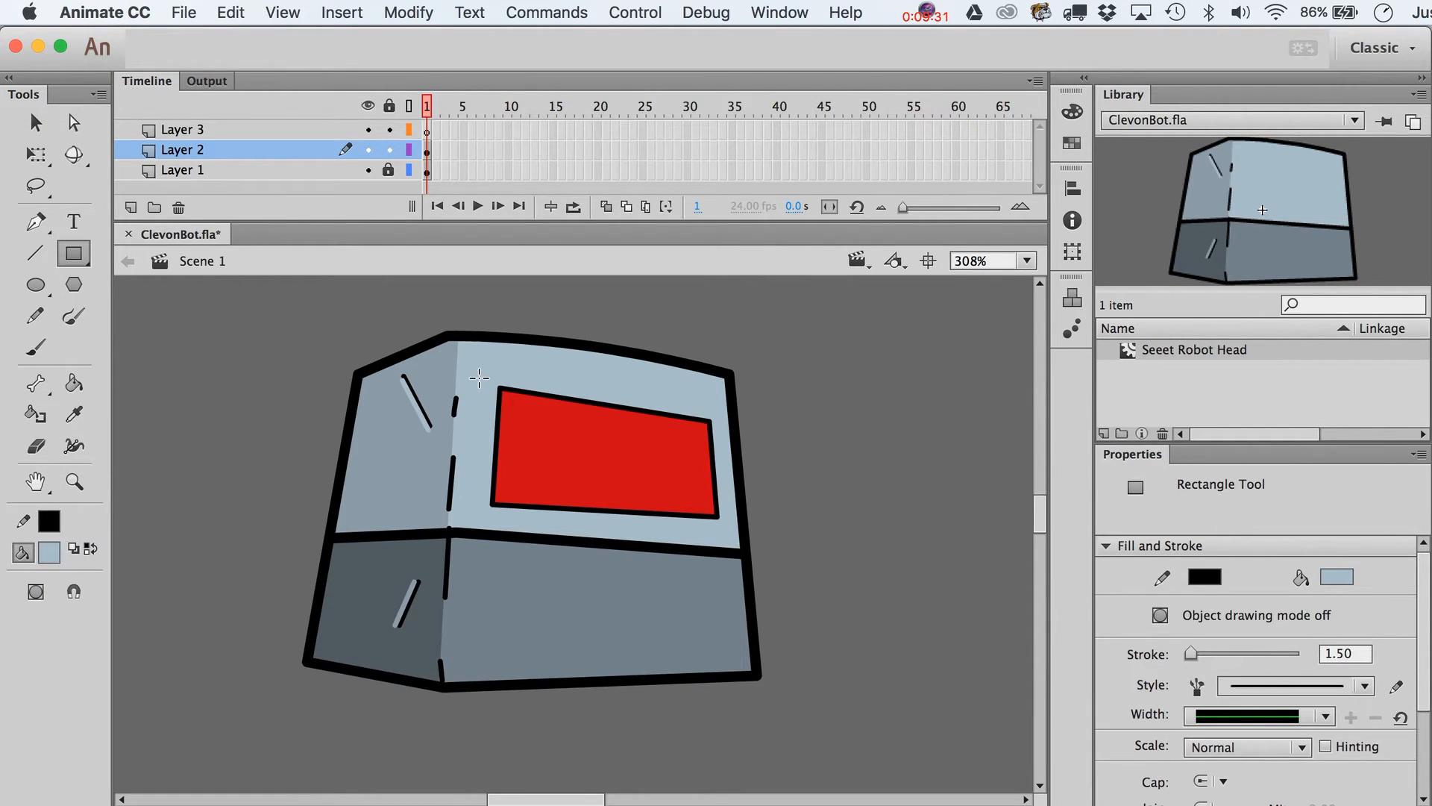
left_click(429, 130)
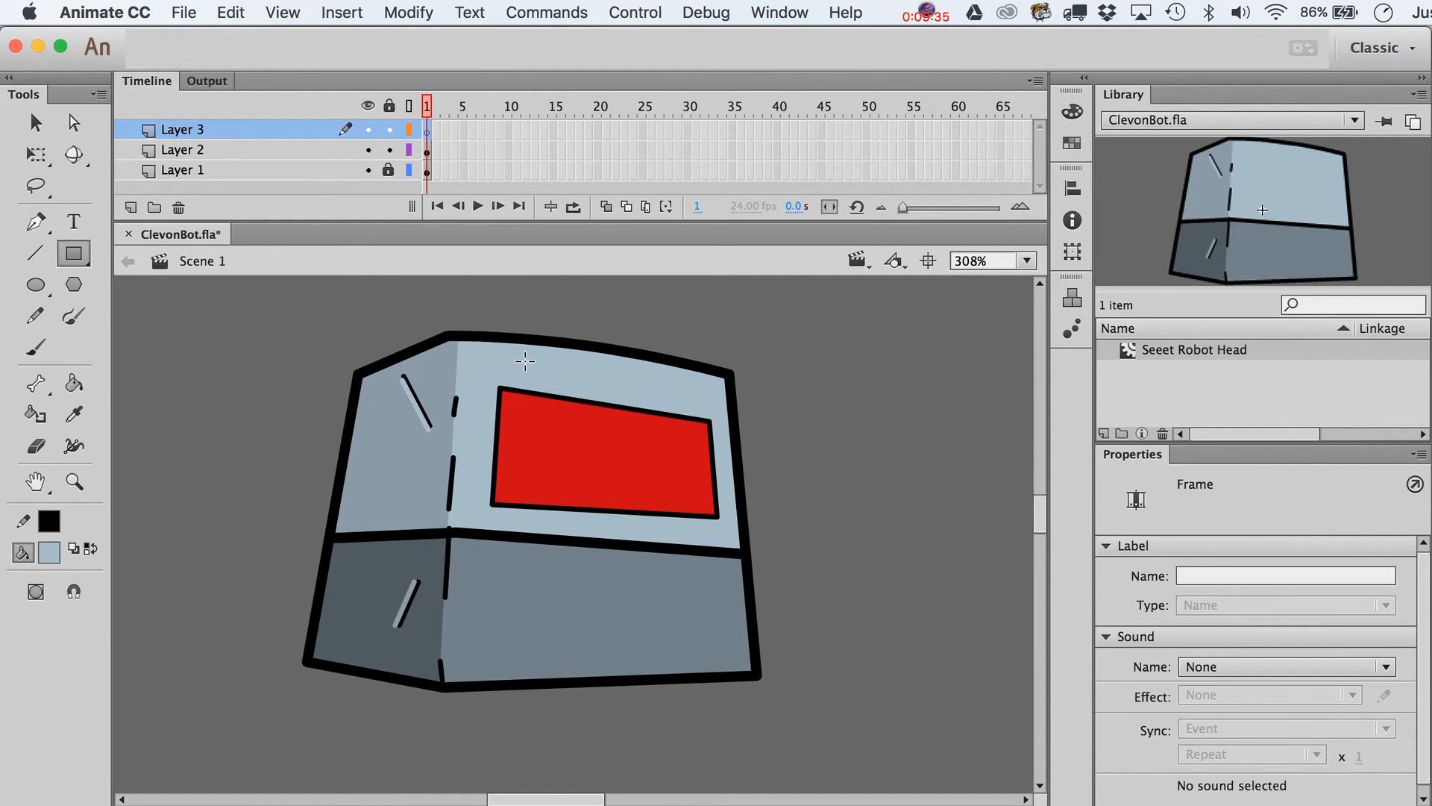
mouse_move(493, 364)
left_mouse_down()
mouse_move(582, 384)
mouse_move(619, 437)
left_mouse_up()
key("v")
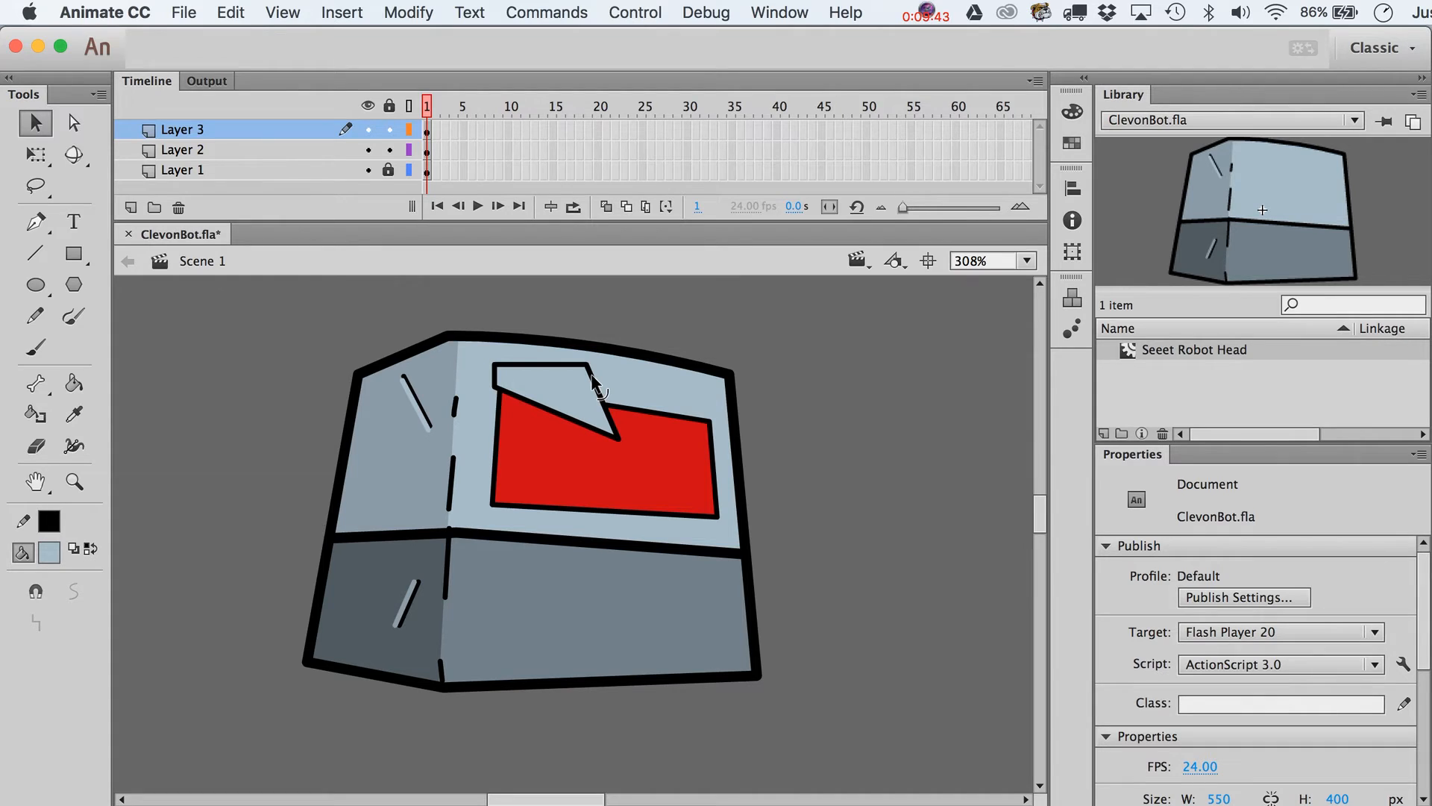
- Delete the left outline of the light blue brow shape and clear the selection
left_click(495, 376)
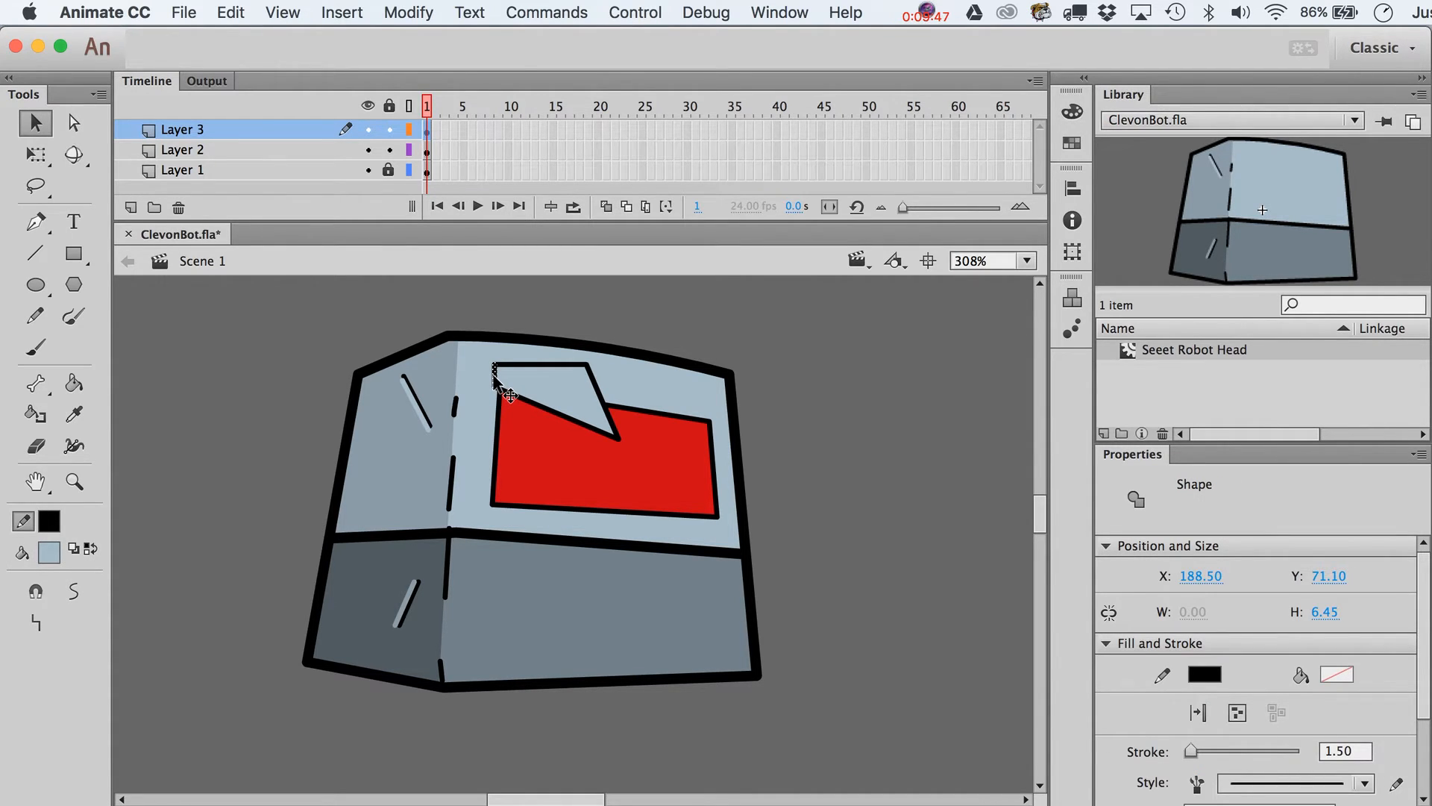
left_click(502, 387)
left_click(534, 447)
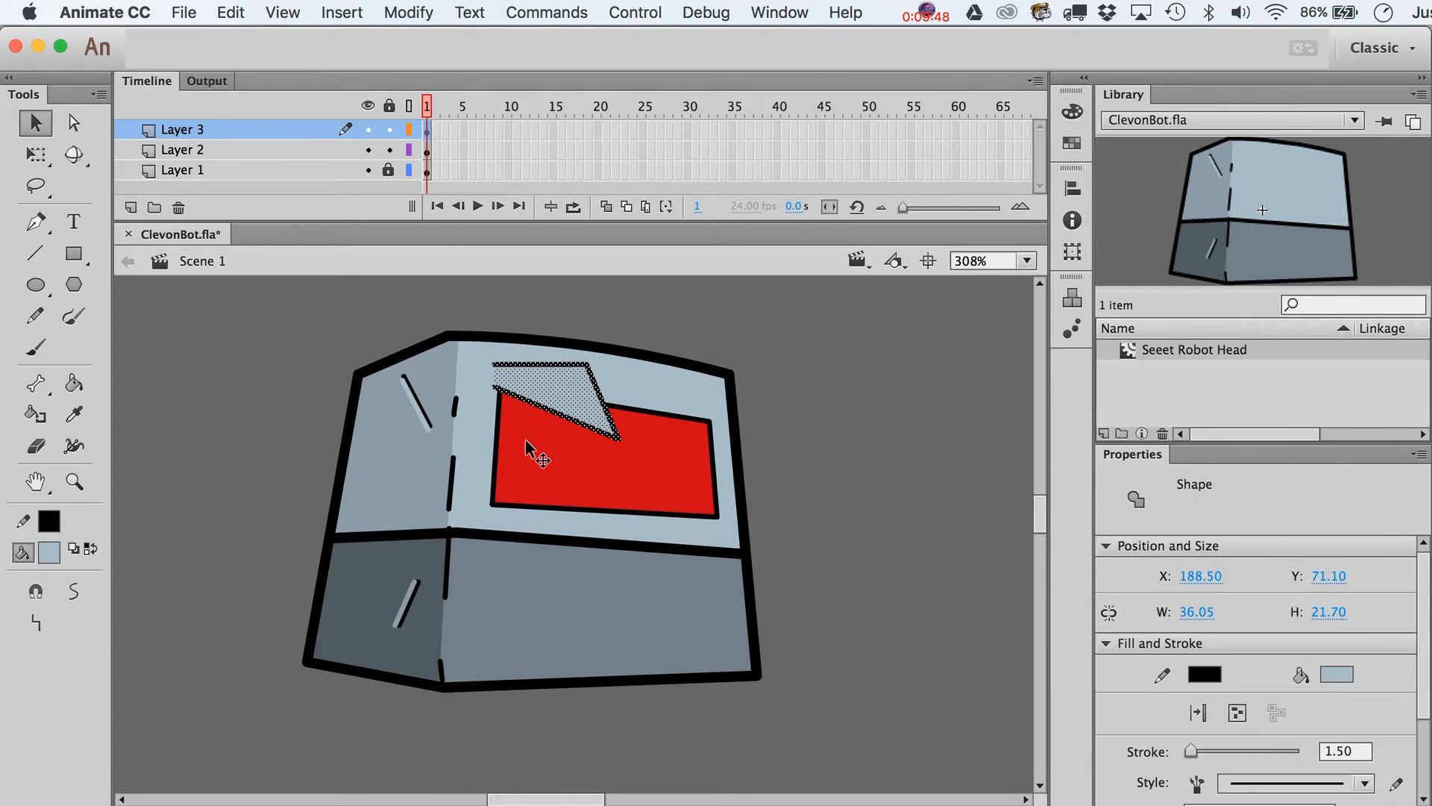
left_click(864, 404)
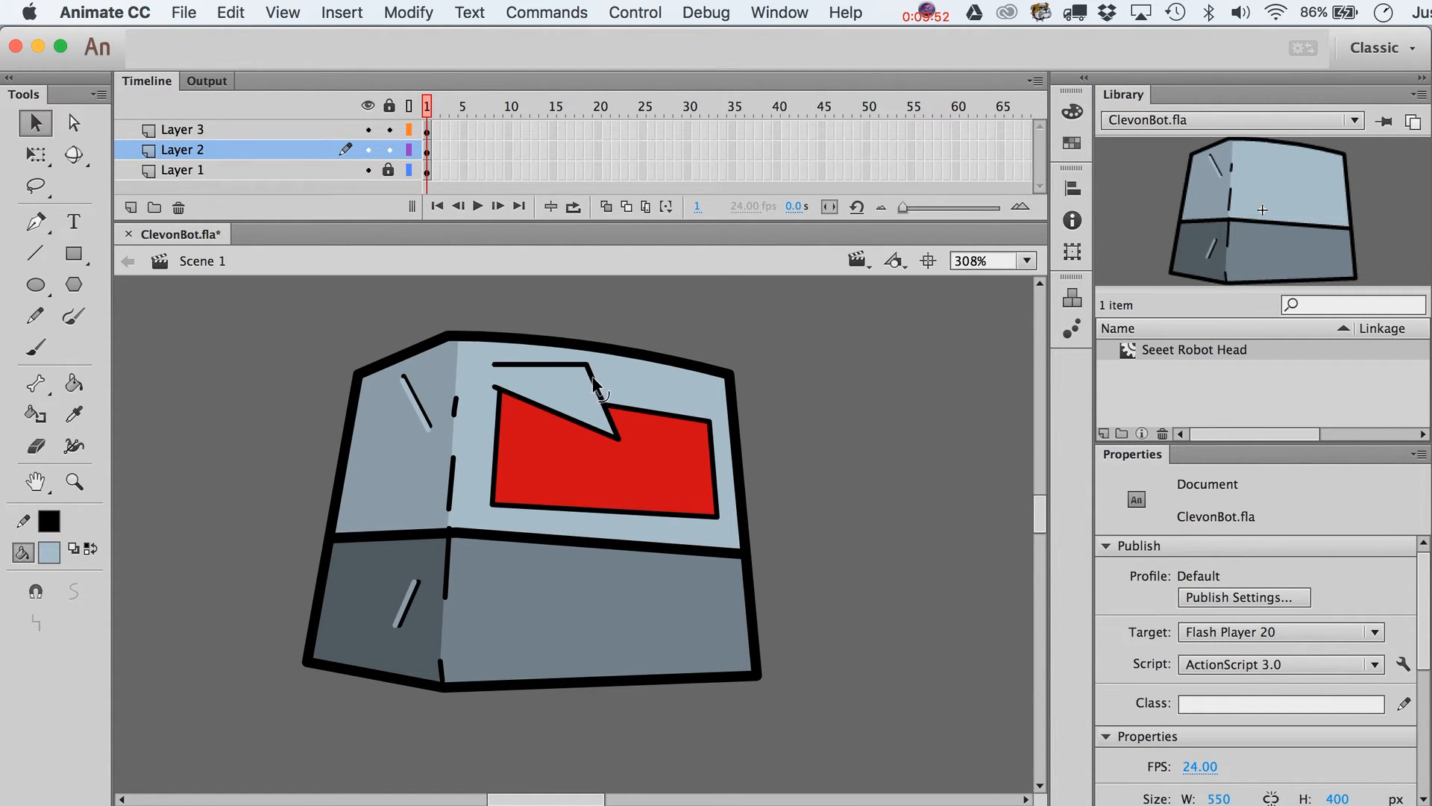
- Try deleting the right and top outlines of the light blue brow shape, and undo those deletions
left_click(595, 384)
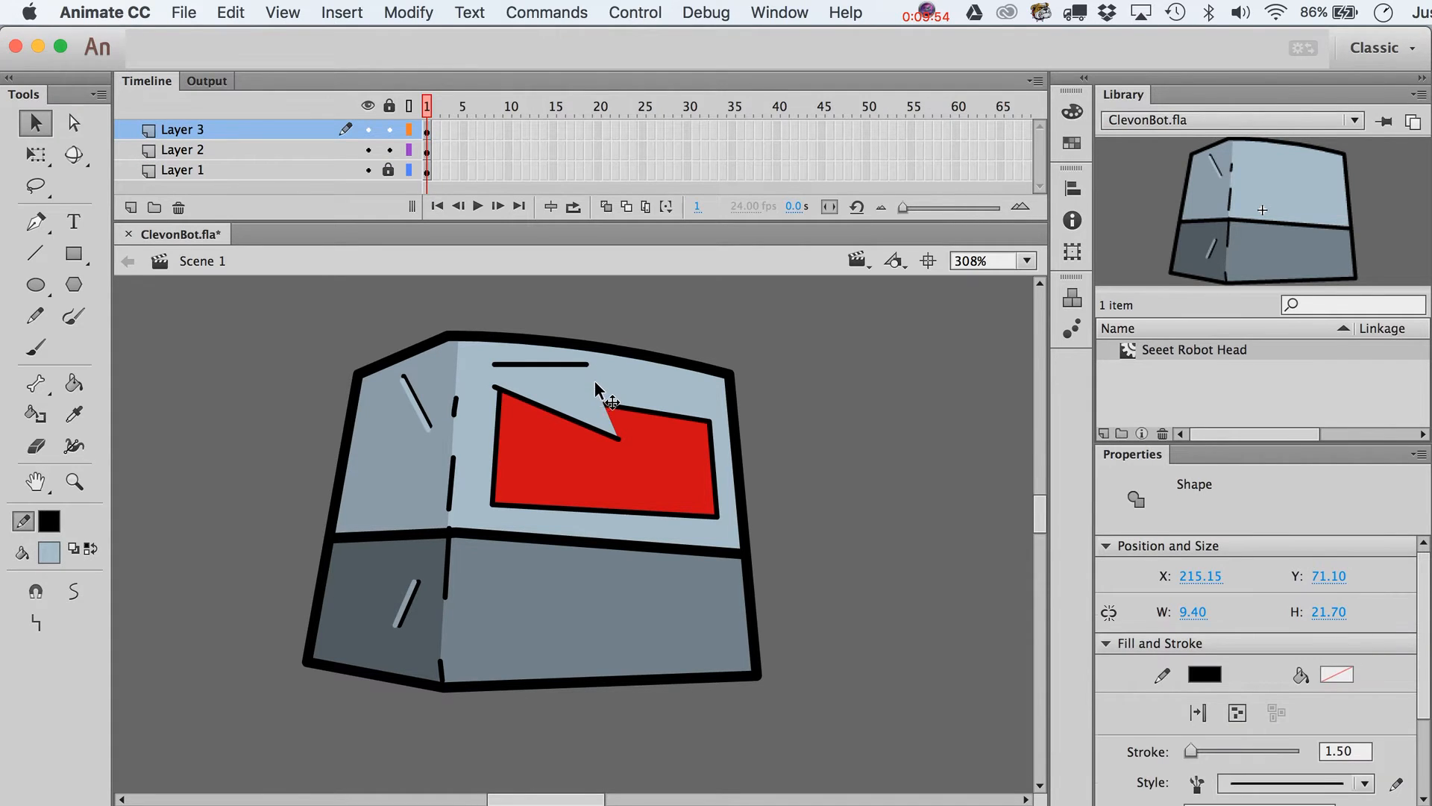
left_click(575, 364)
key("Delete")
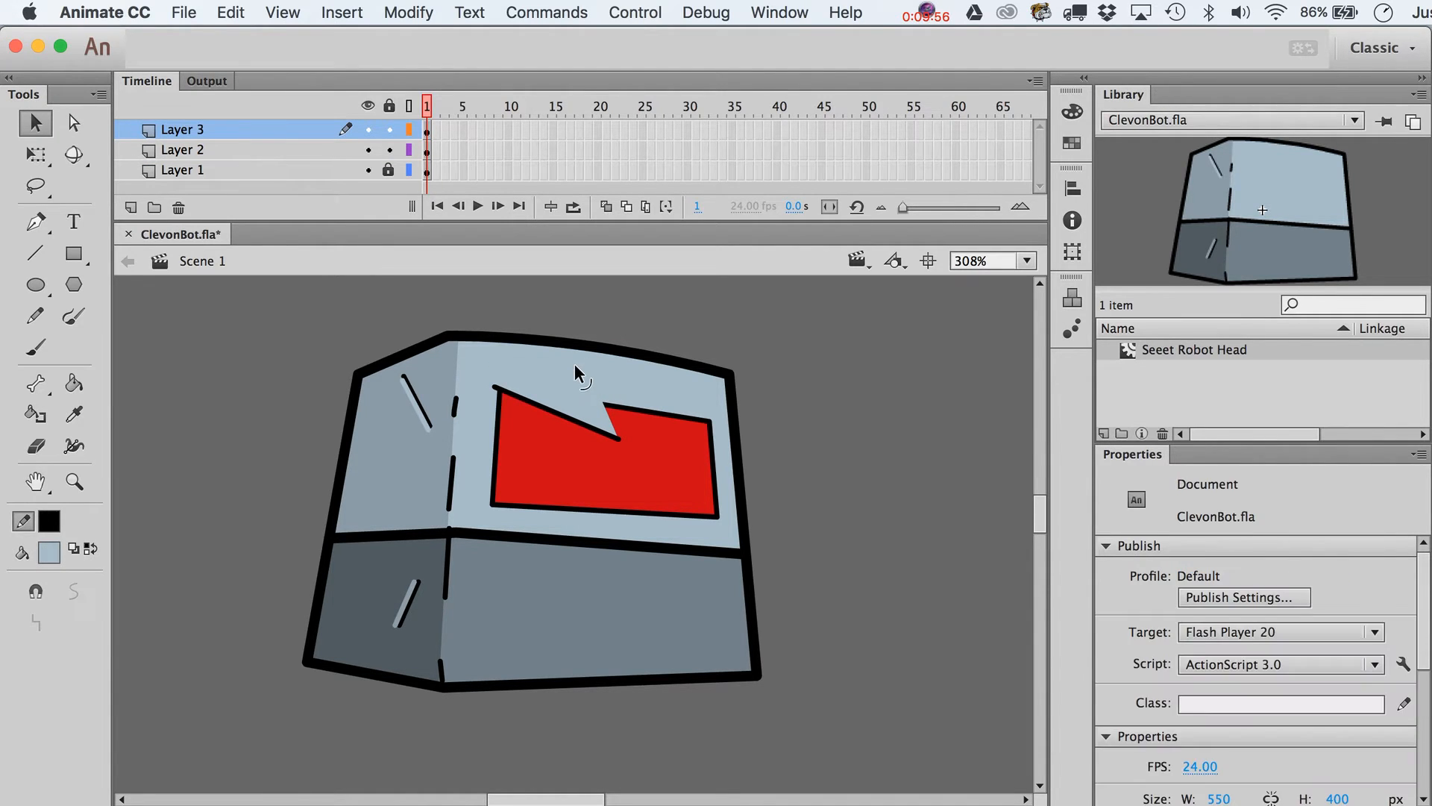
key("super+z")
key("super+z")
key("super+z")
key("super+z")
- Delete the brow shape's top outline and stretch its right side across the red shape to about 65 px wide
left_click(556, 364)
key("Delete")
mouse_move(586, 365)
left_mouse_down()
mouse_move(663, 418)
mouse_move(675, 410)
mouse_move(638, 387)
mouse_move(718, 424)
left_mouse_up()
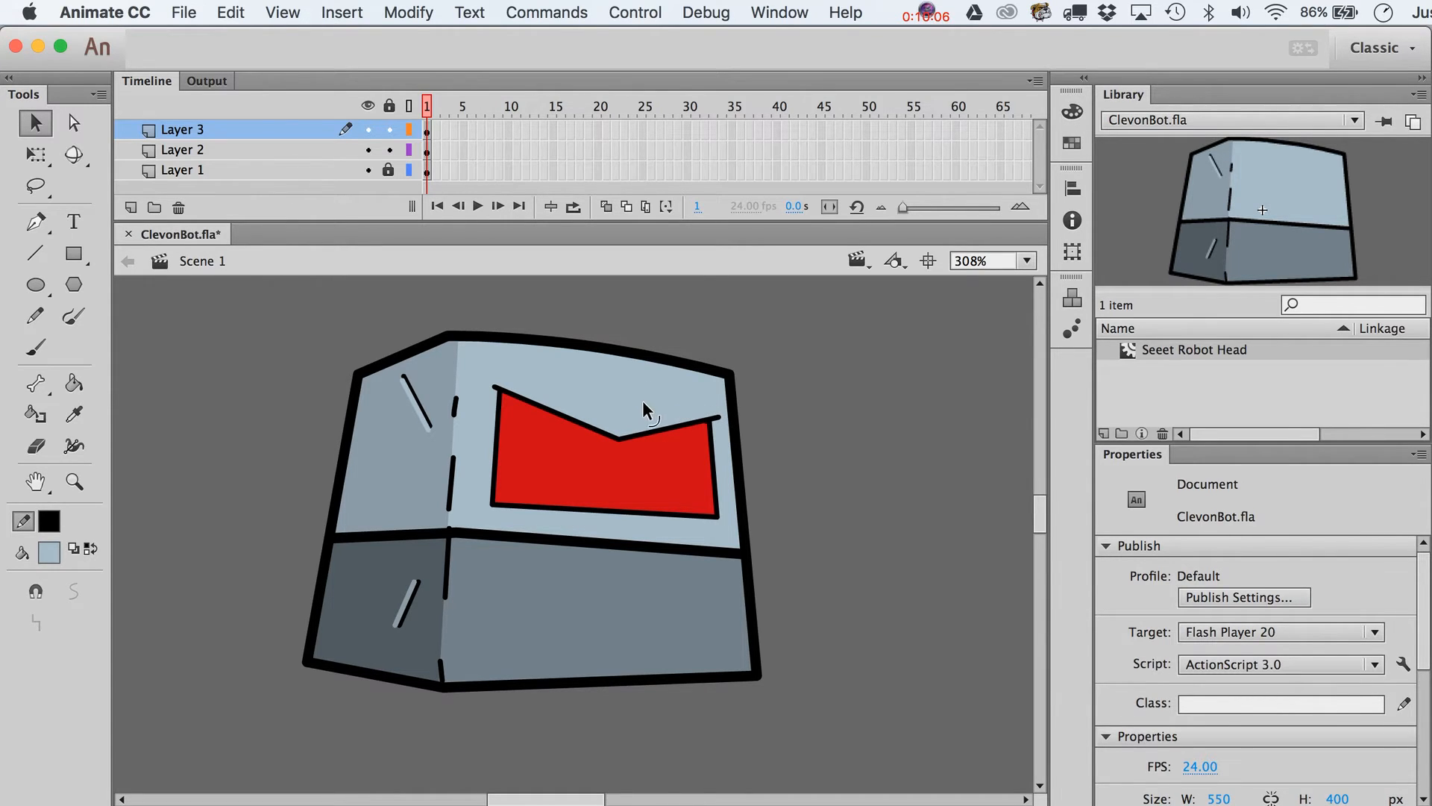
- Select the whole brow shape and nudge it down and back up to test the eyelid movement over the red shape
left_click(602, 364)
left_click(867, 381)
left_click(709, 393)
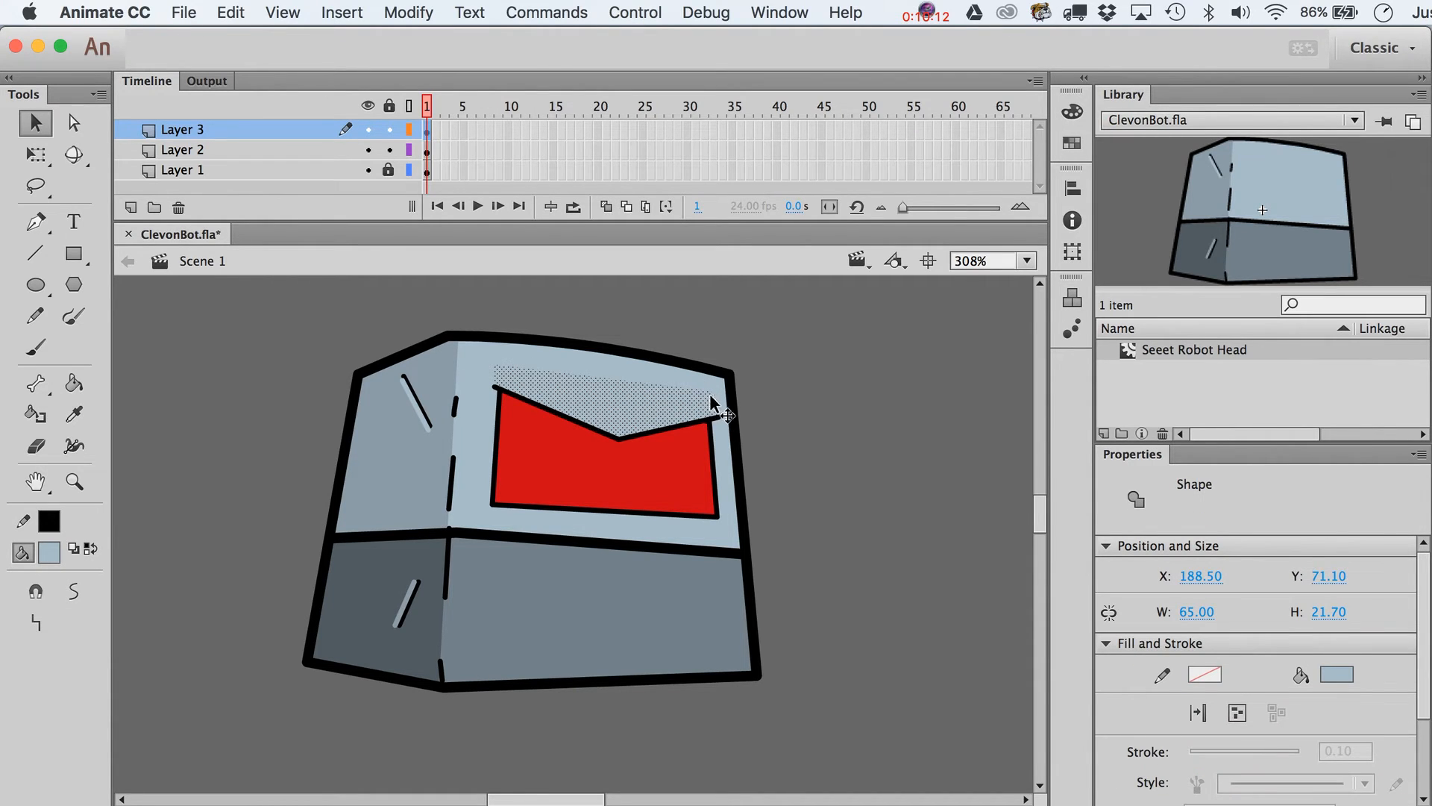
left_click(773, 310)
left_click(629, 428)
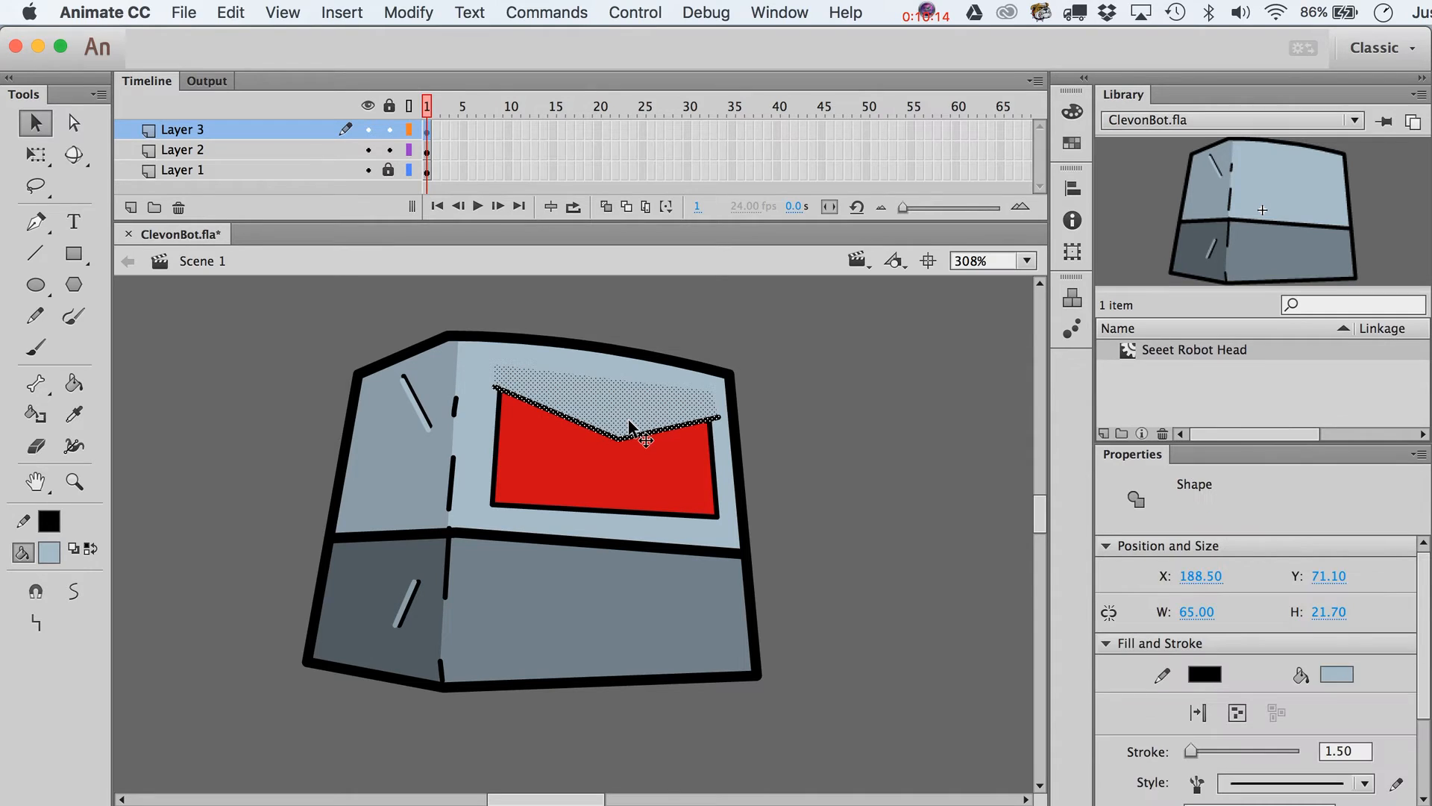
key("Down")
key("Down")
key("Down")
key("Up")
key("Up")
key("Up")
left_click(702, 326)
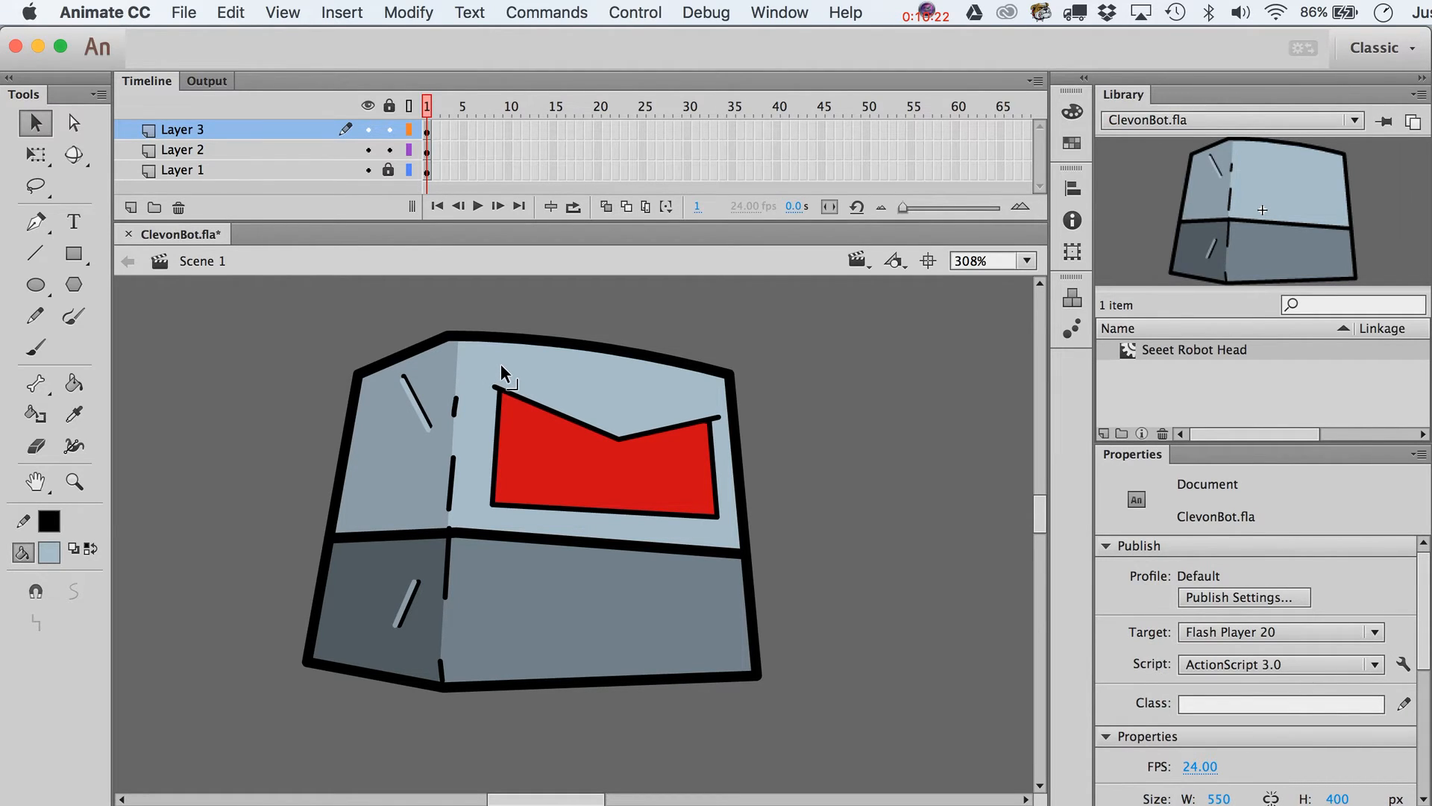
- Draw a narrow vertical light blue bar down the middle of the red shape to split it into two eyes
left_click(73, 253)
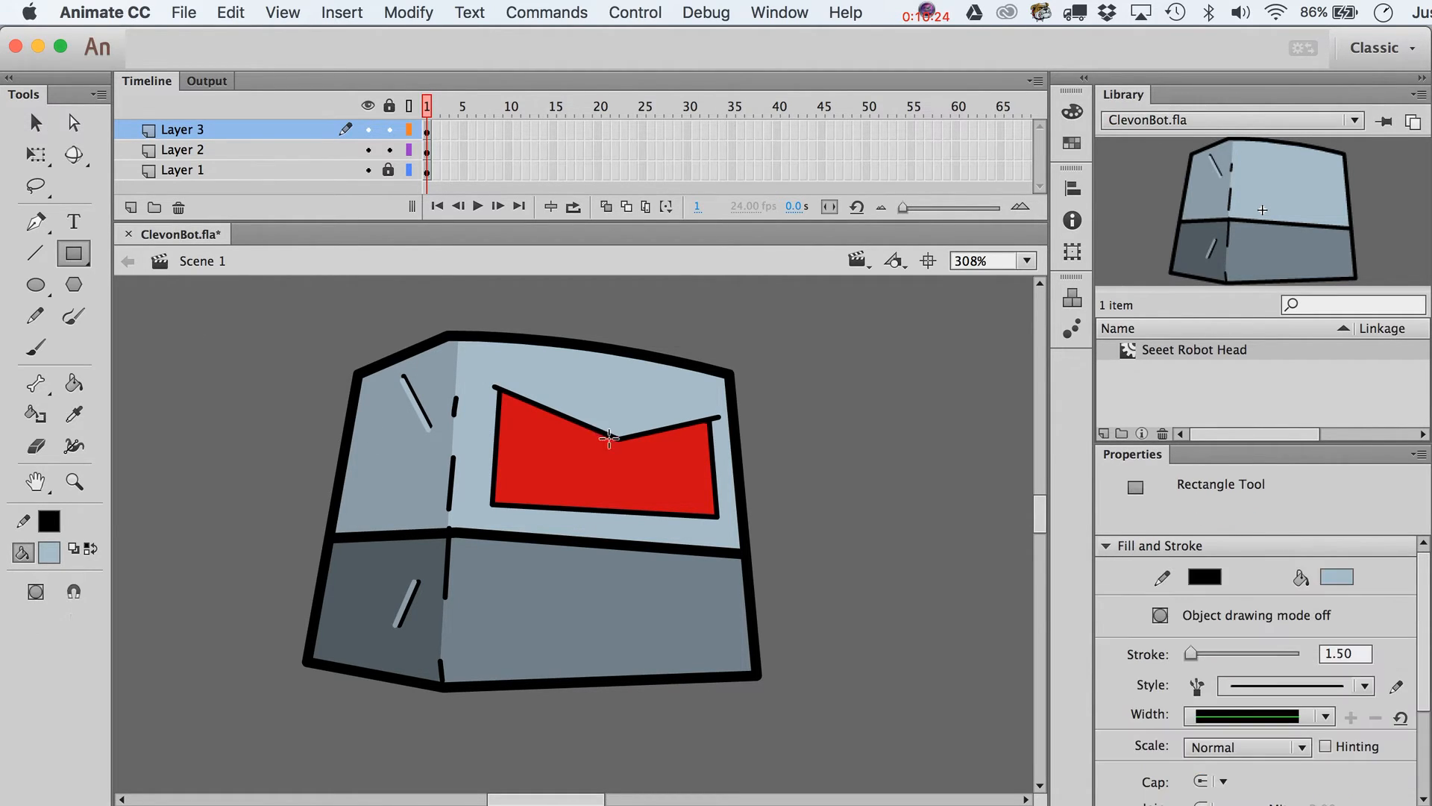
left_click_drag(610, 426, 632, 523)
key("v")
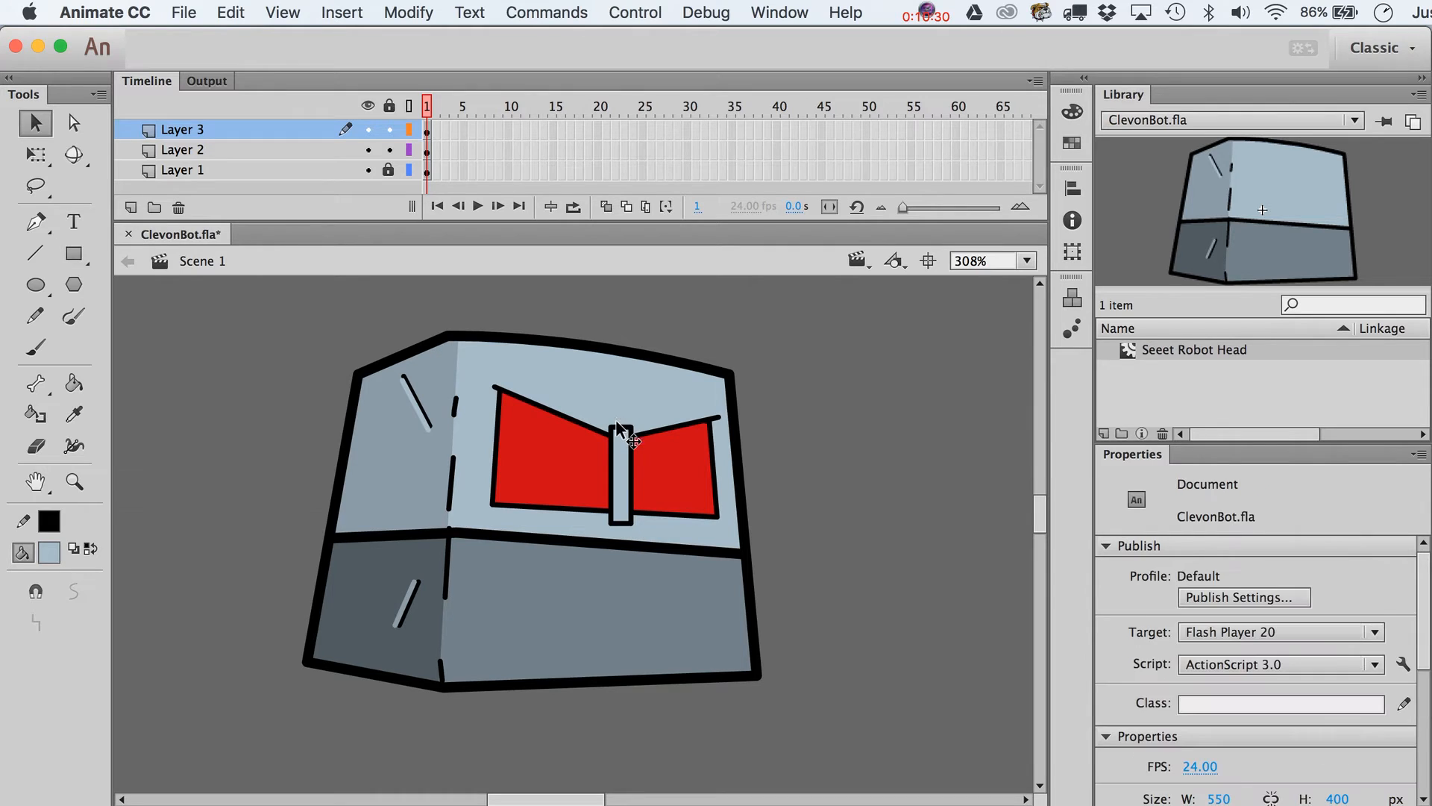
- Delete the bar's top outline and the two side stubs projecting above the brow line
left_click(616, 422)
key("Delete")
left_click(611, 427)
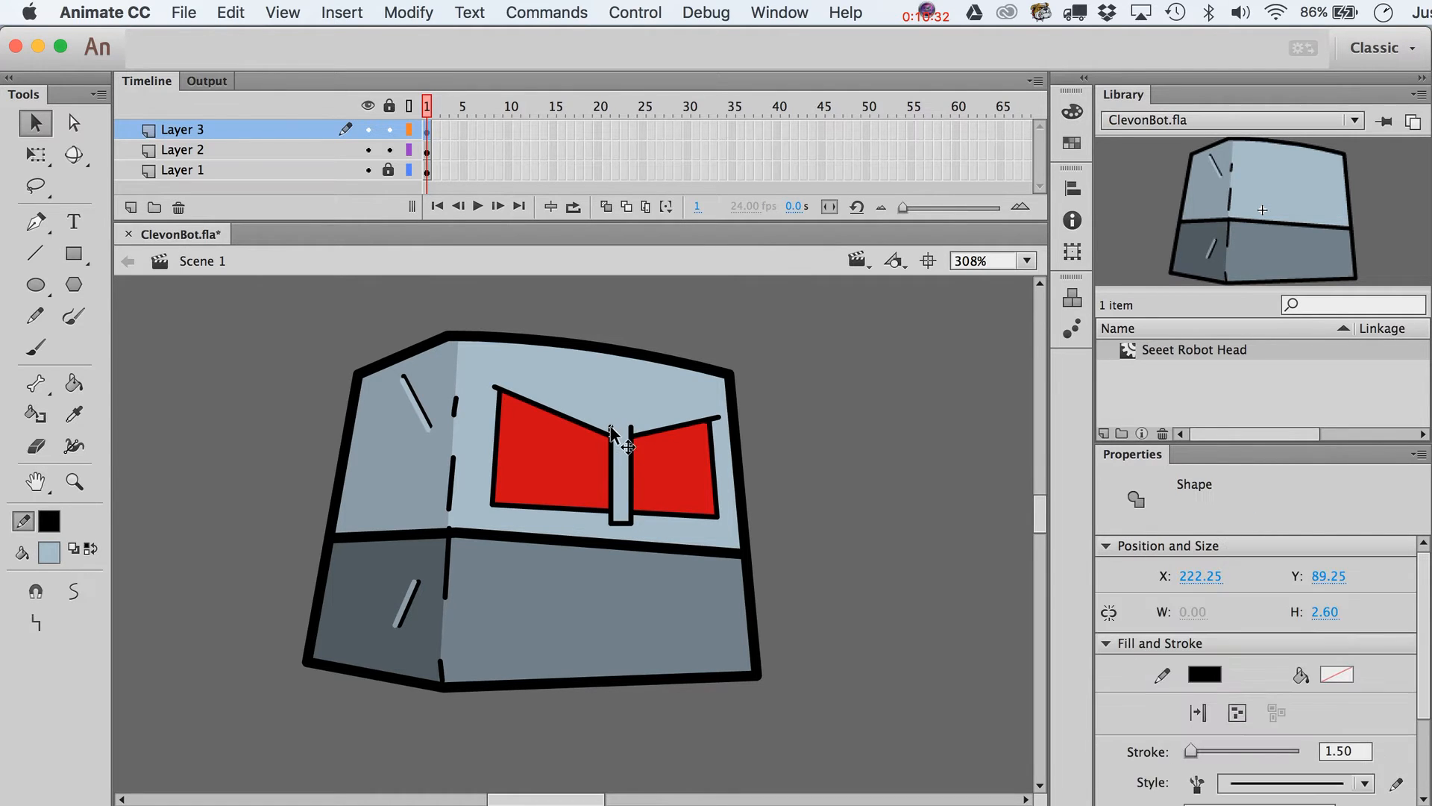
key("Delete")
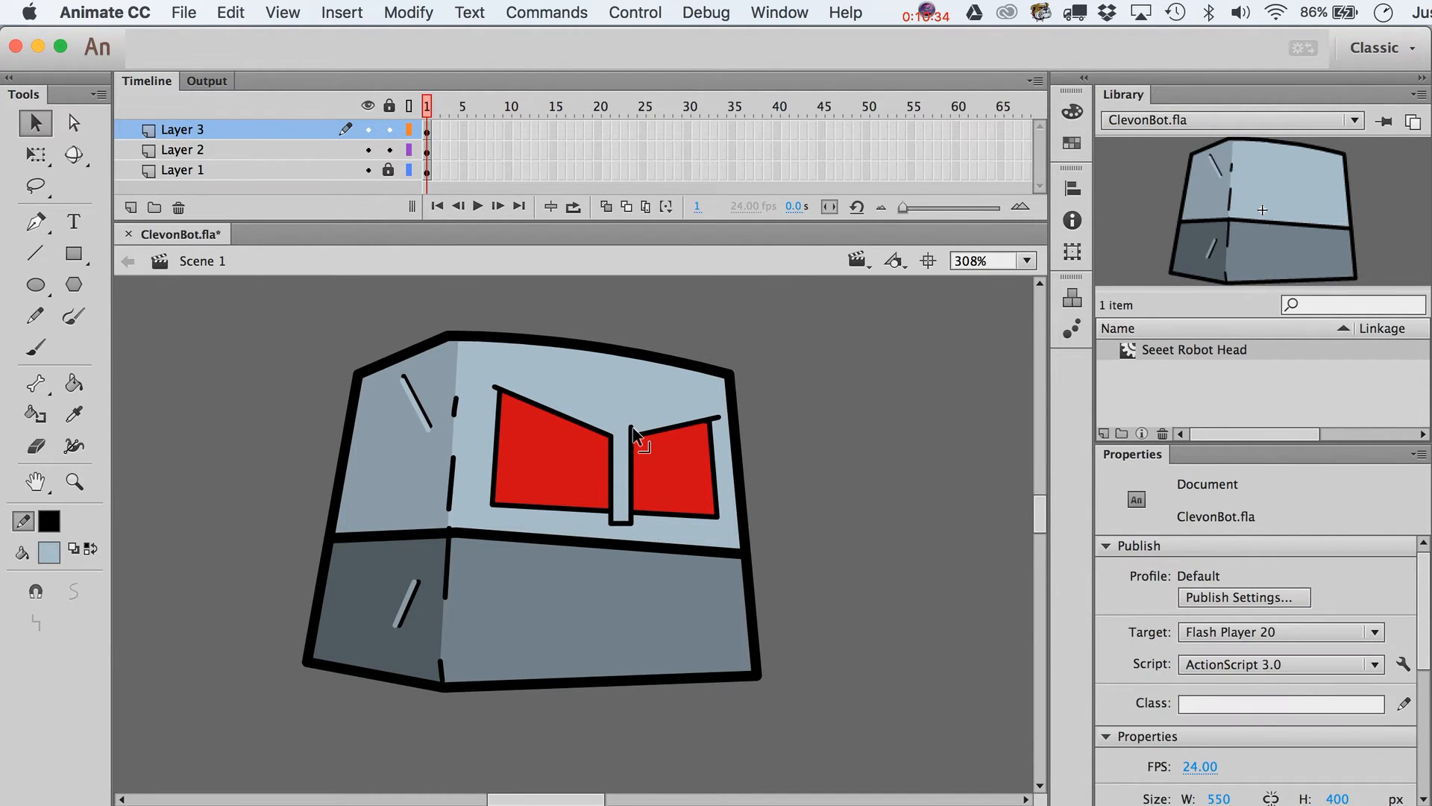
left_click(632, 432)
key("Delete")
- Slant the bar's left edge to match the face's perspective and delete its bottom outline
left_click_drag(611, 526, 607, 519)
left_click(620, 522)
key("Delete")
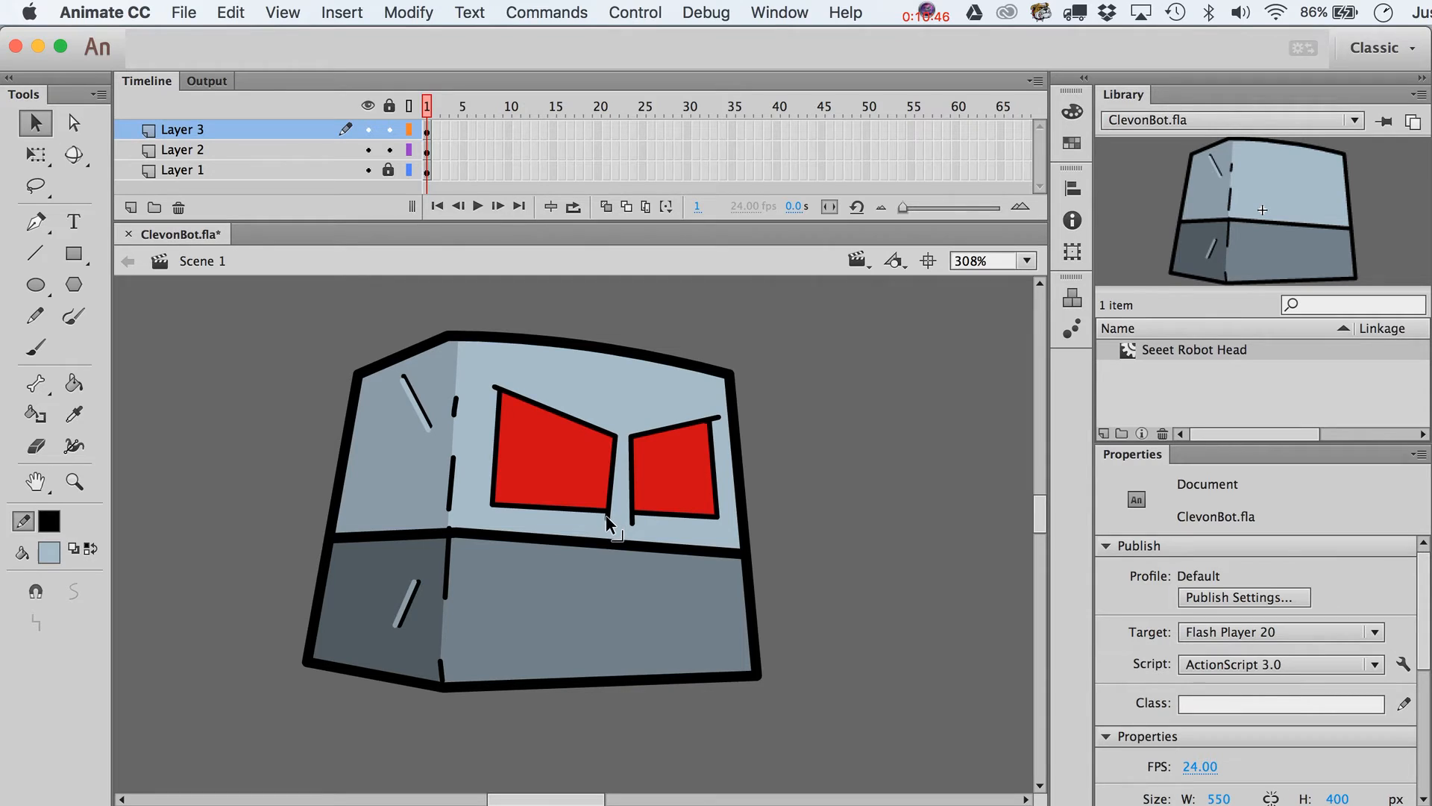
left_click_drag(607, 516, 611, 515)
- Try drawing a diagonal line across the eyes on Layer 3 with the Line tool, and undo it
left_click(35, 252)
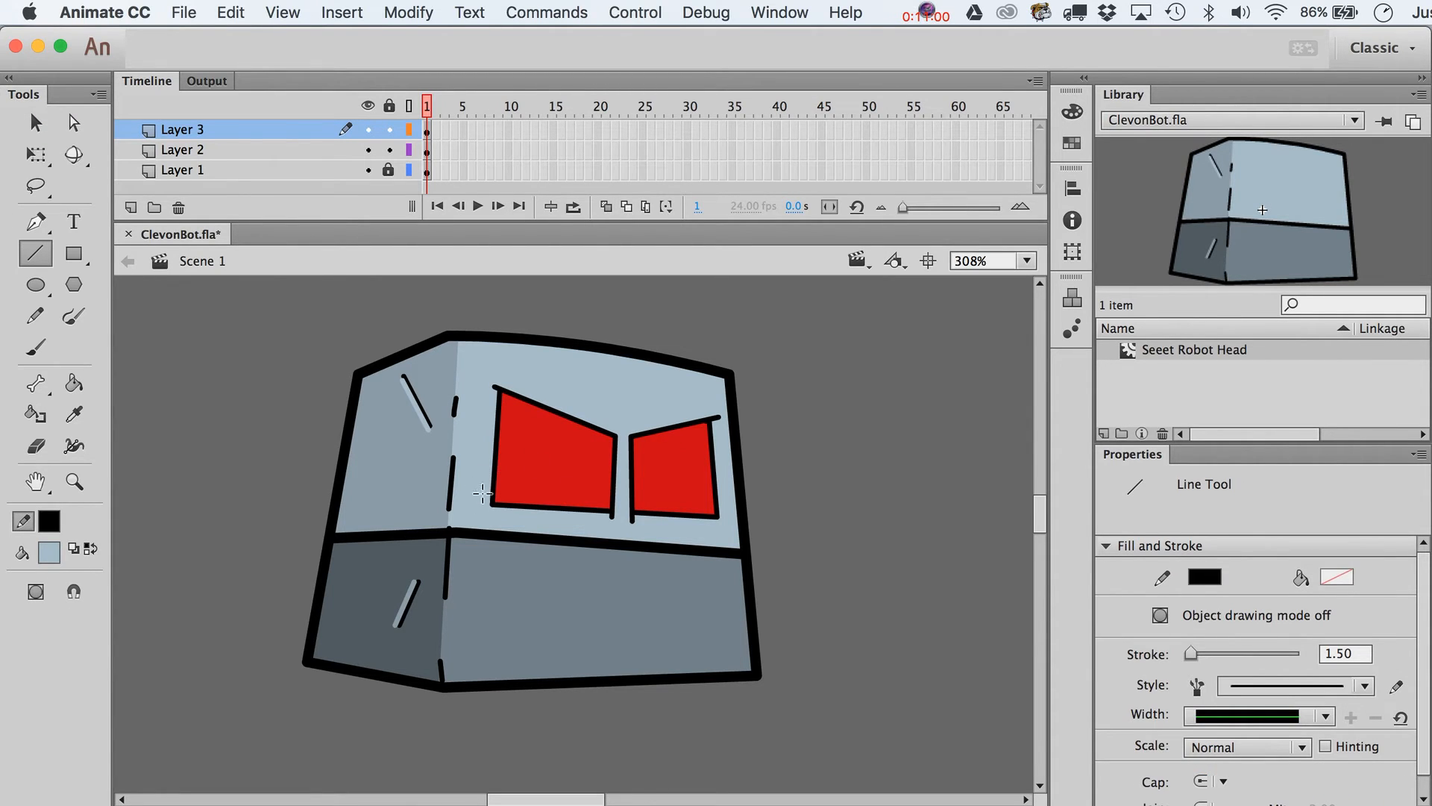
left_click_drag(485, 488, 578, 441)
mouse_move(650, 401)
left_mouse_down()
mouse_move(668, 364)
mouse_move(659, 375)
left_mouse_up()
key("super+z")
- Select the complete brow and bar artwork and convert it to a Movie Clip symbol named "Robot eye lids"
key("v")
left_click(631, 427)
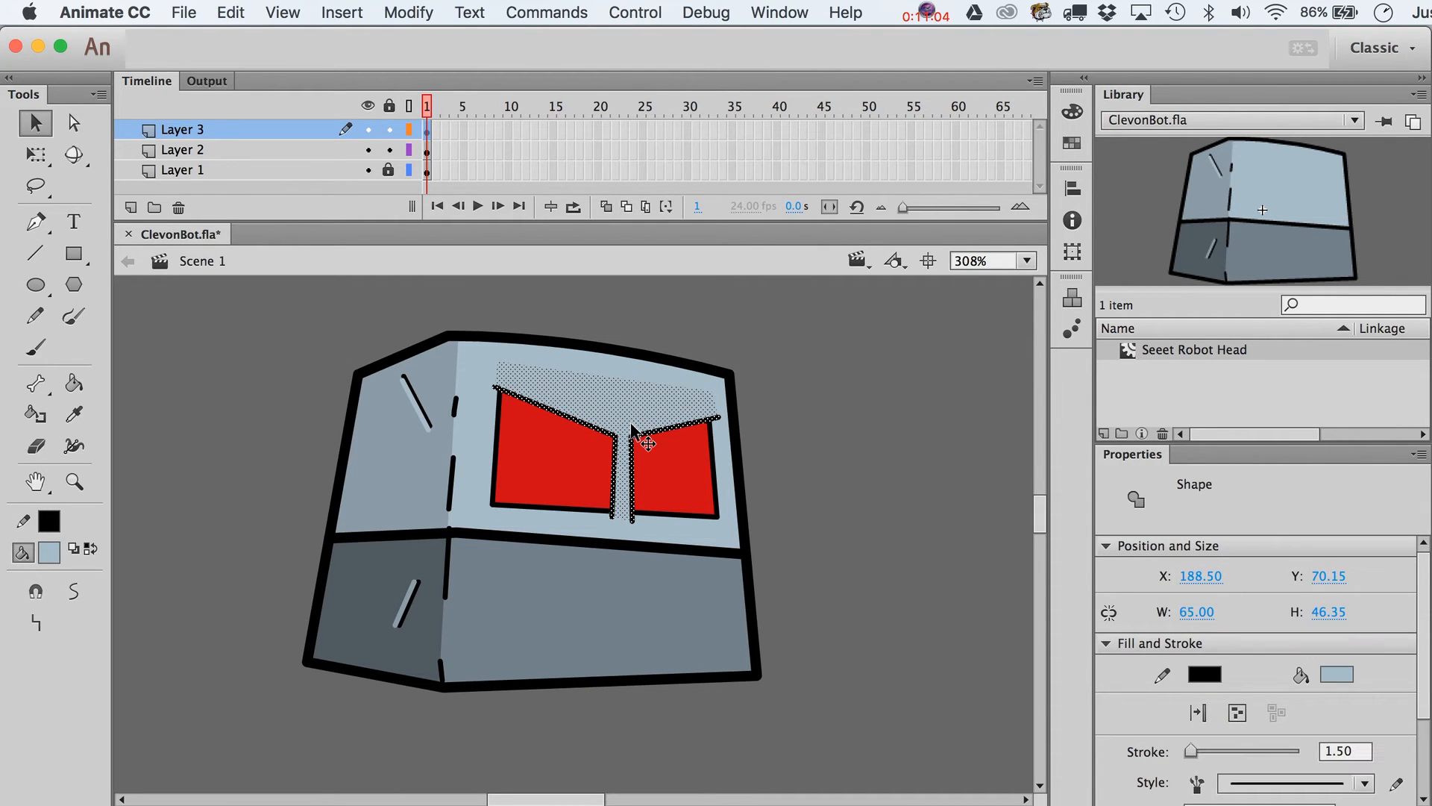
key("F8")
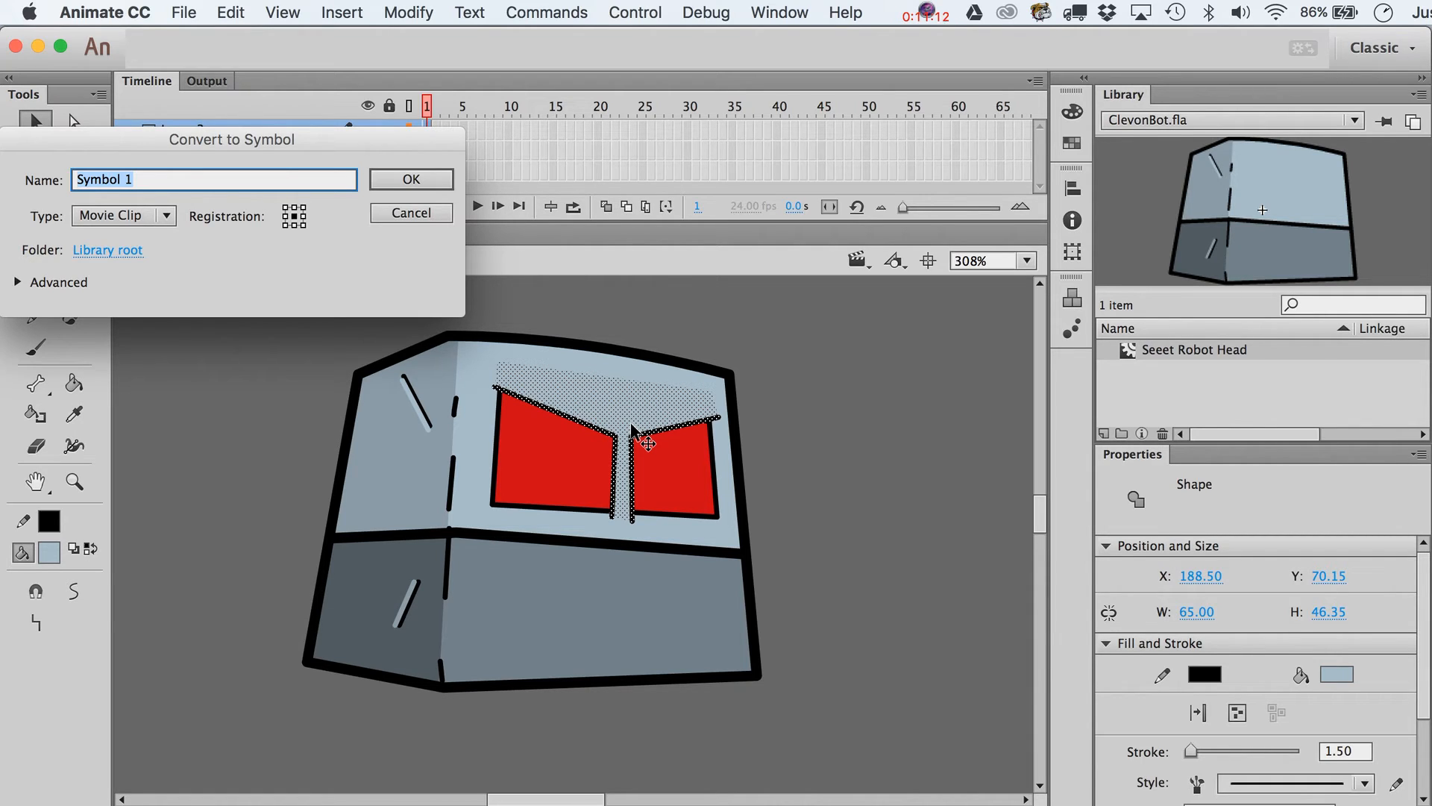
type("Robot eye lids")
key("Return")
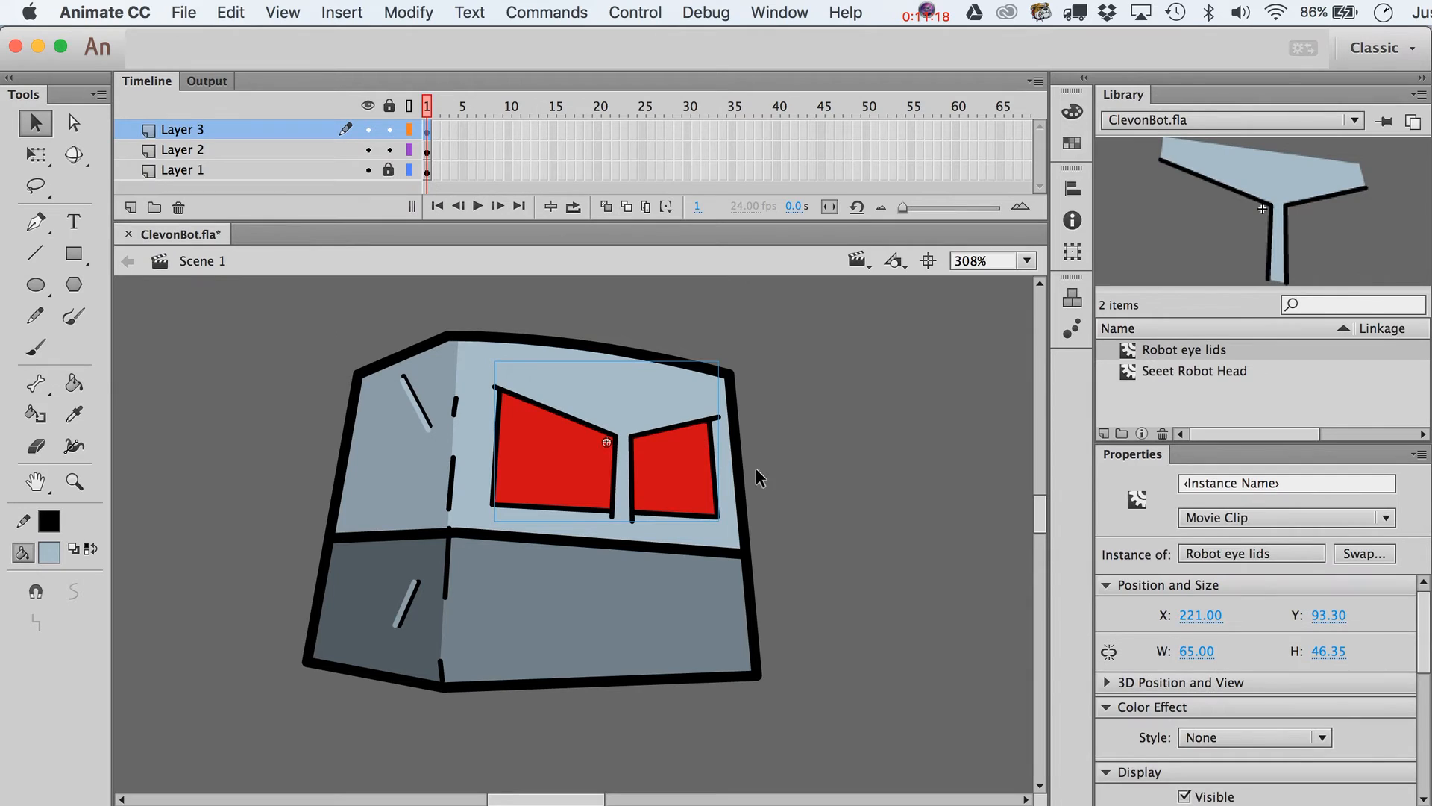
- Switch to Layer 2 with the Line tool, undo a trial diagonal line across the eyes, and lock Layer 3
left_click(709, 485)
left_click(602, 394)
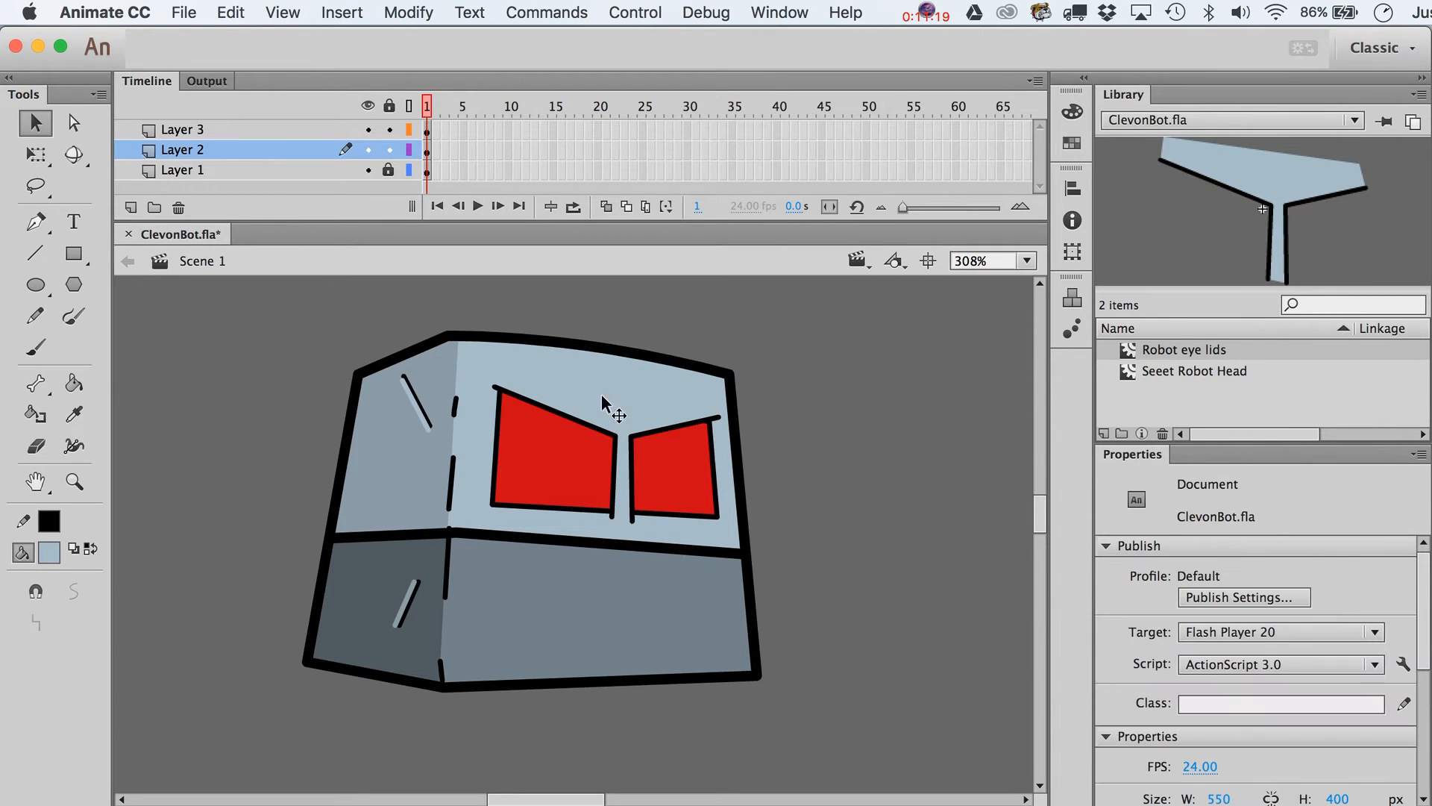
left_click(35, 253)
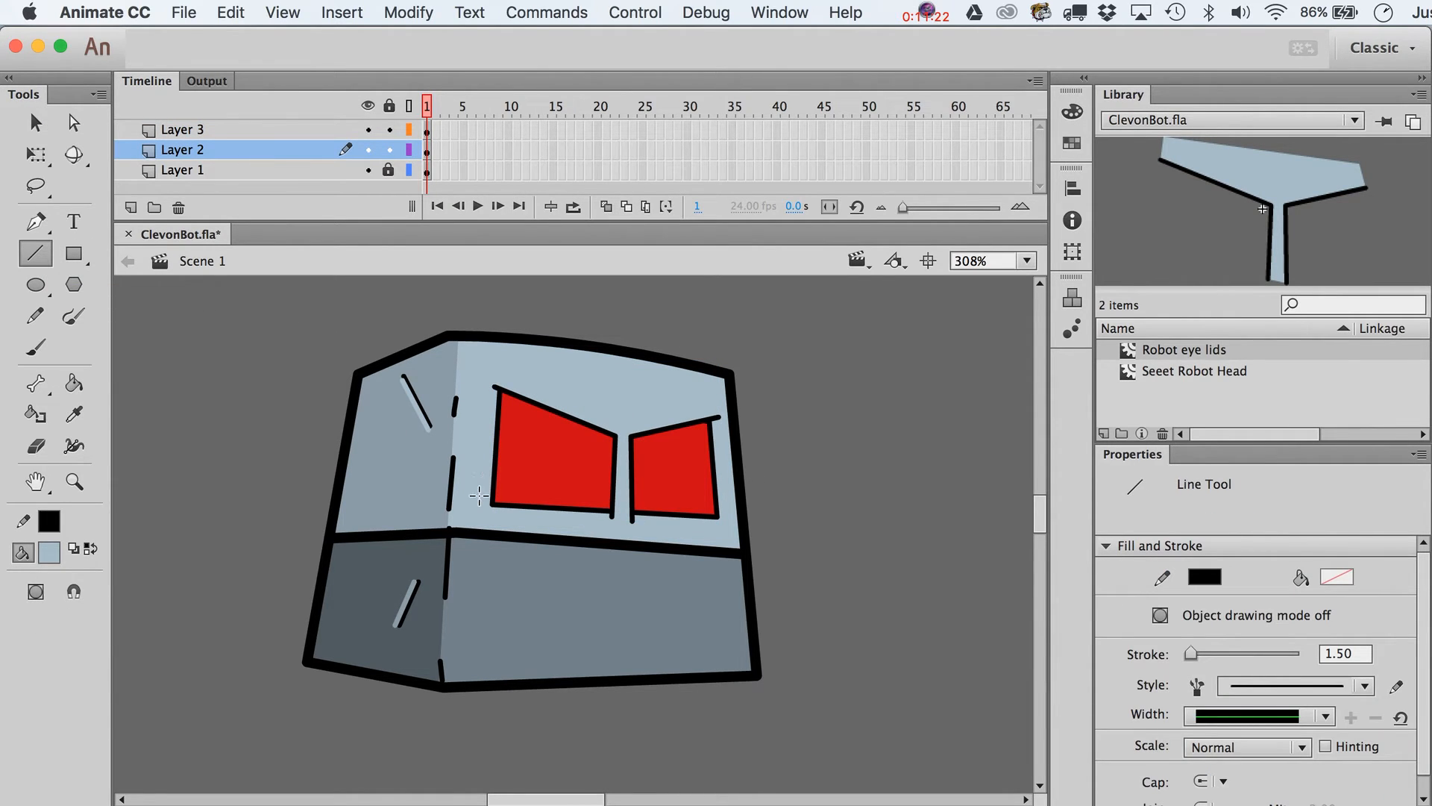
left_click_drag(479, 492, 694, 328)
key("super+z")
left_click(389, 129)
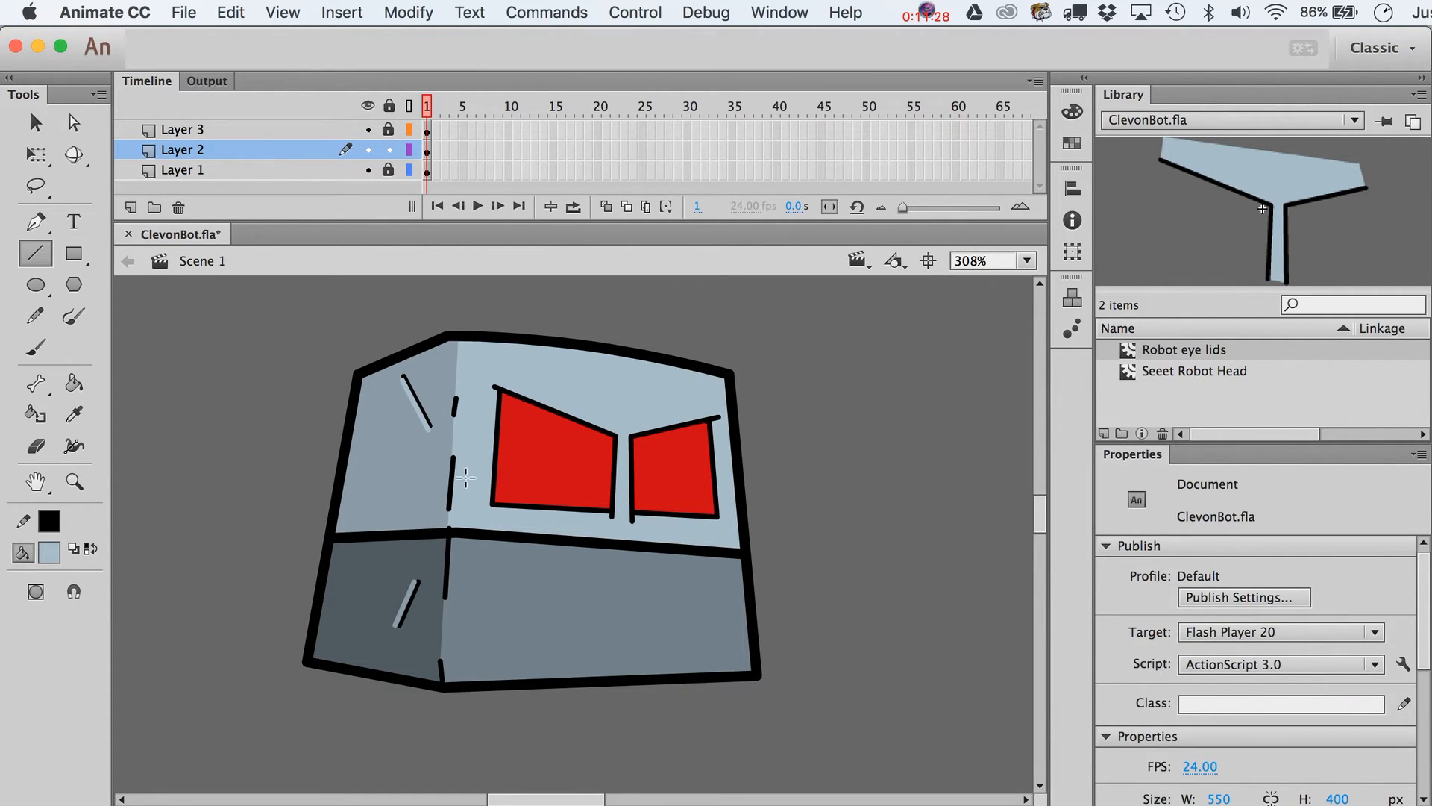
- Draw four roughly parallel black diagonal lines on Layer 2 across both red eyes, extending past the head's right side
left_click_drag(479, 490, 564, 416)
left_click_drag(643, 344, 672, 349)
left_click_drag(541, 513, 779, 315)
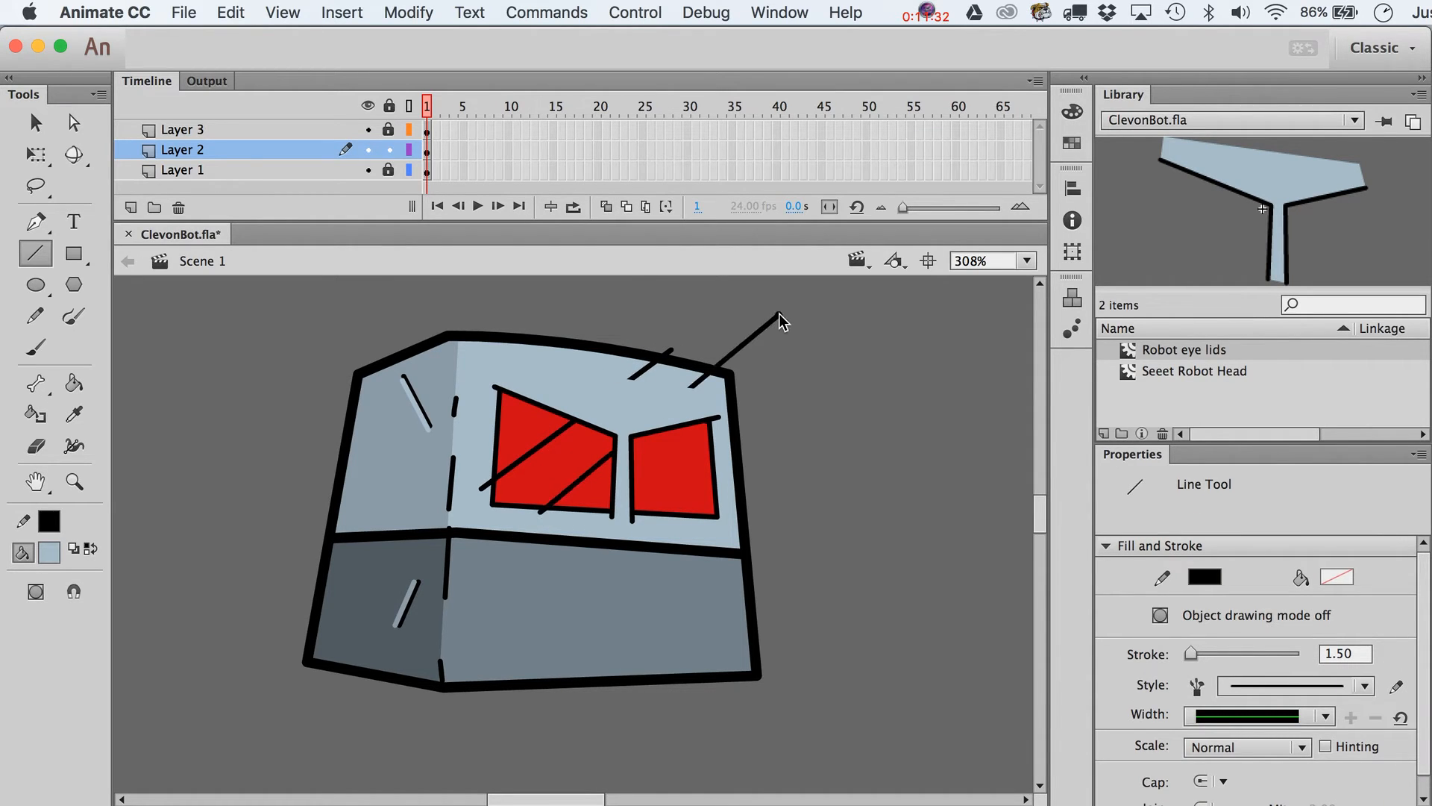
left_click_drag(599, 520, 811, 373)
left_click_drag(649, 527, 793, 422)
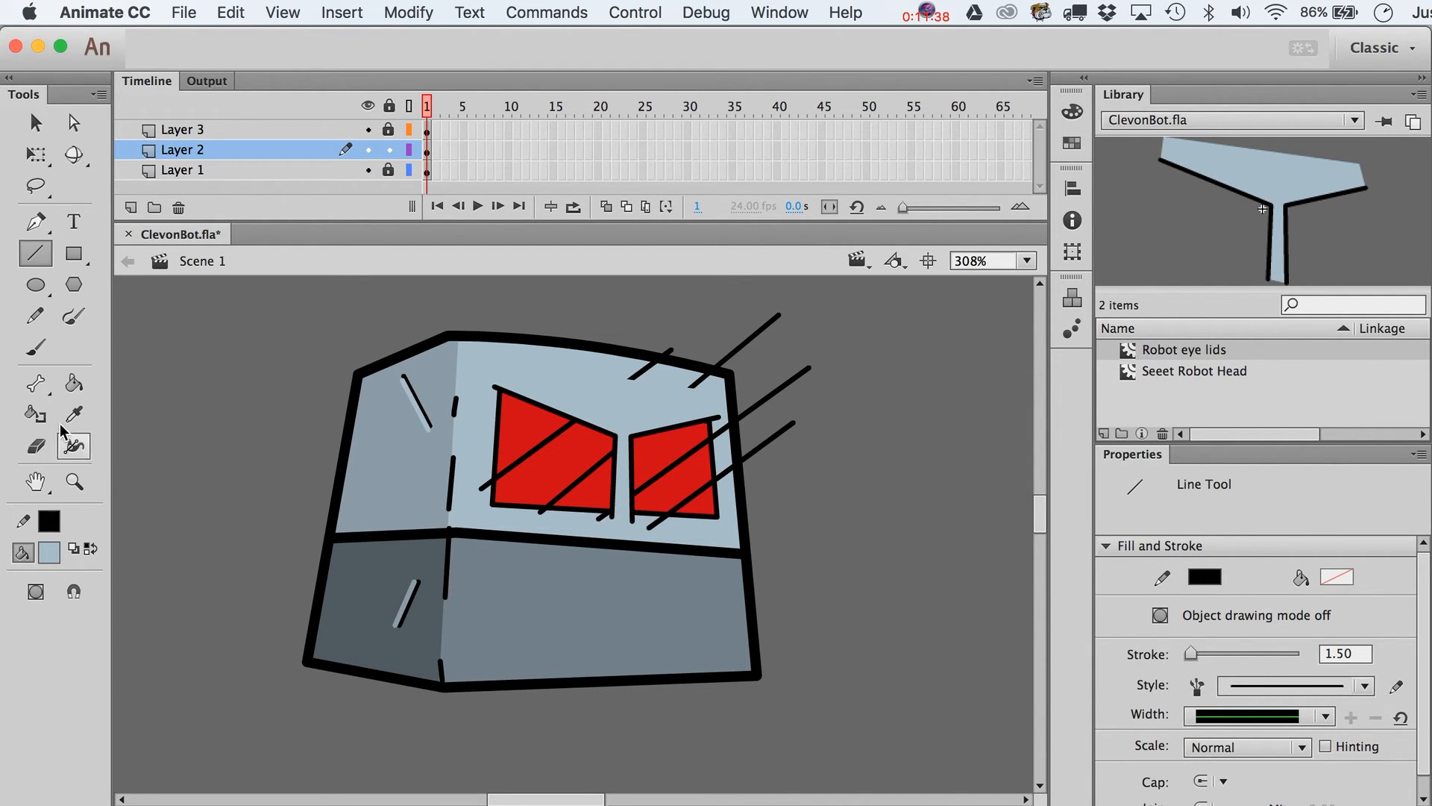
- Fill the middle diagonal band of each eye with a brighter red using the Paint Bucket tool
left_click(74, 382)
left_click(42, 559)
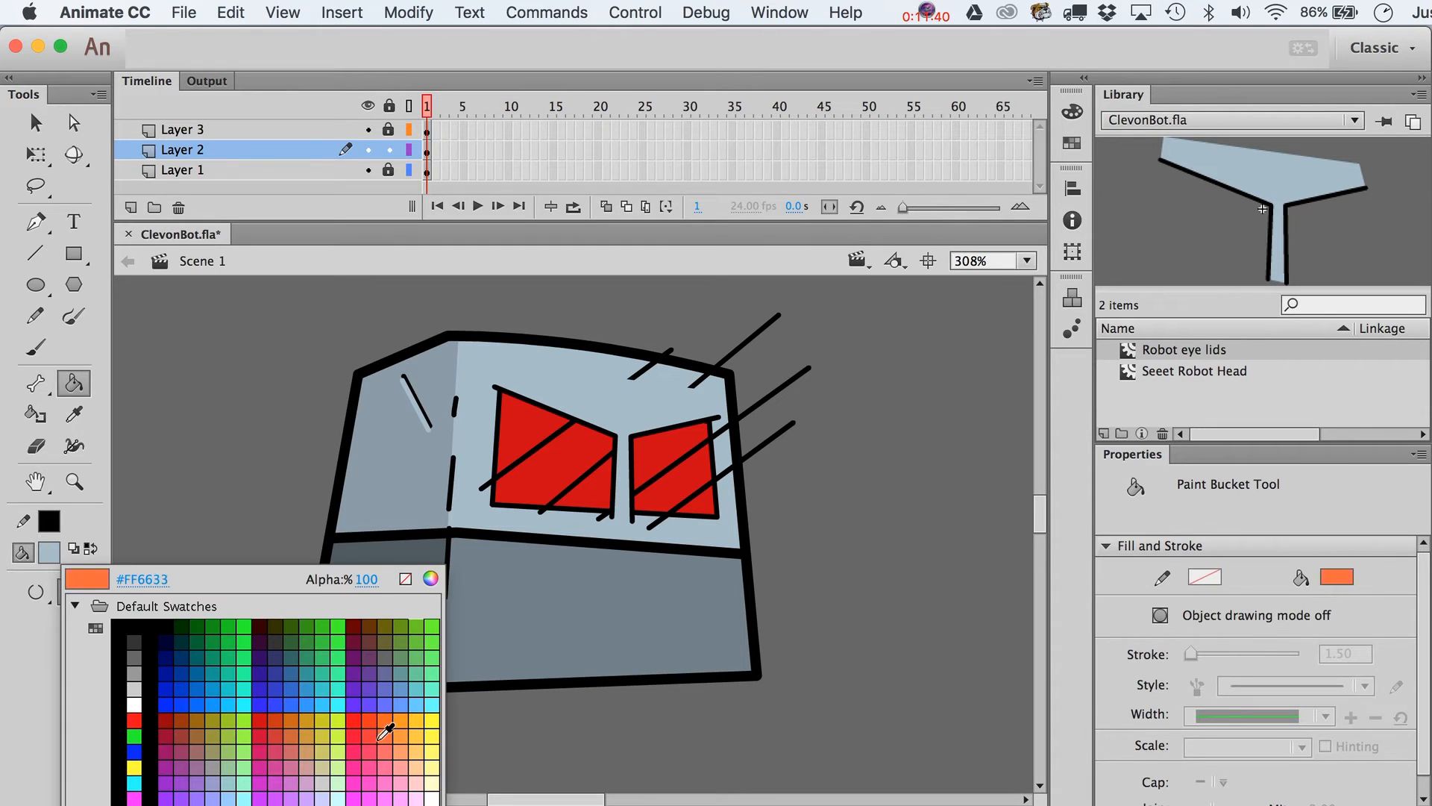
left_click(358, 719)
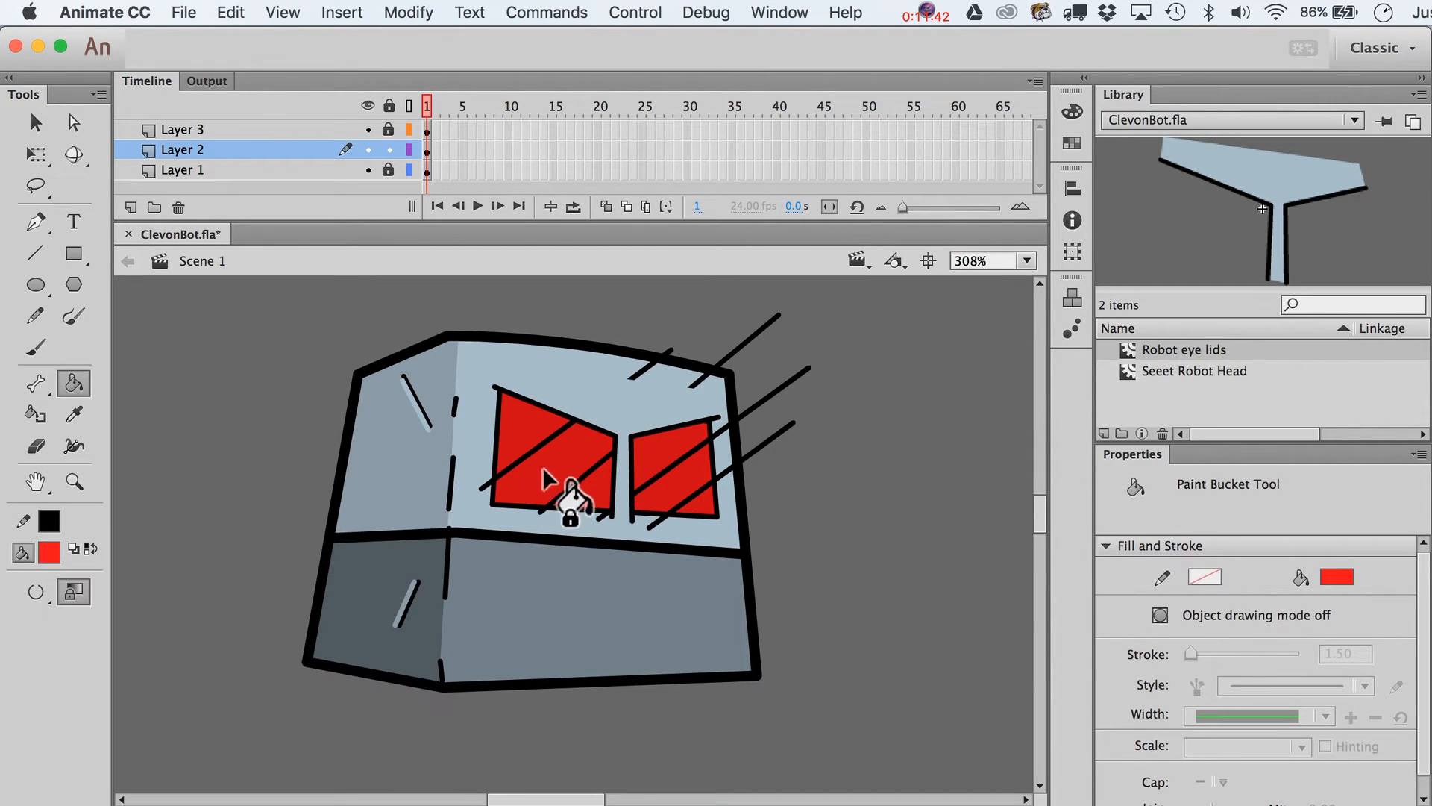
left_click(556, 472)
left_click(690, 478)
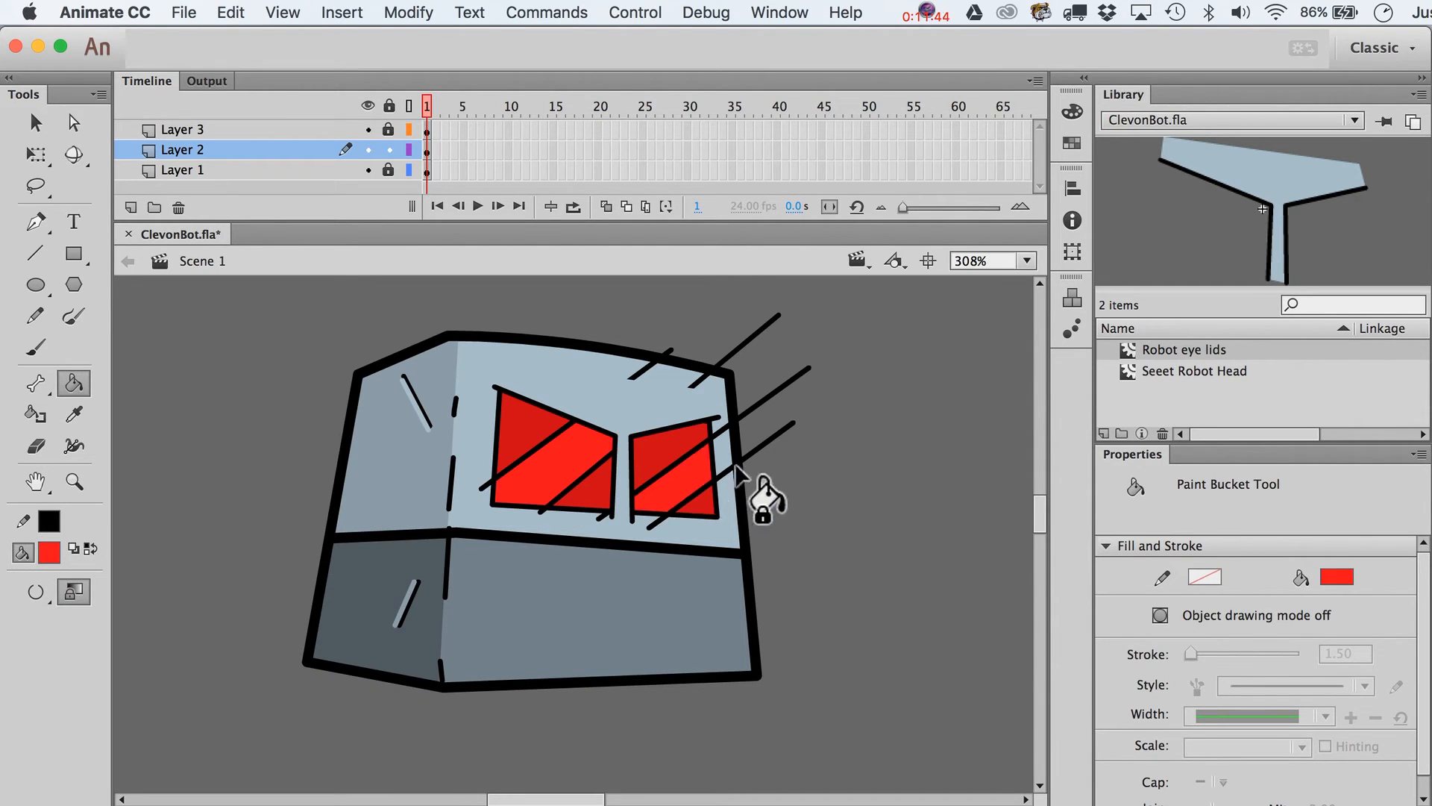
- Try deleting all connected black lines of the eyes at once, undo the deletion, and clear the selection
key("v")
double_click(752, 455)
key("Delete")
key("super+z")
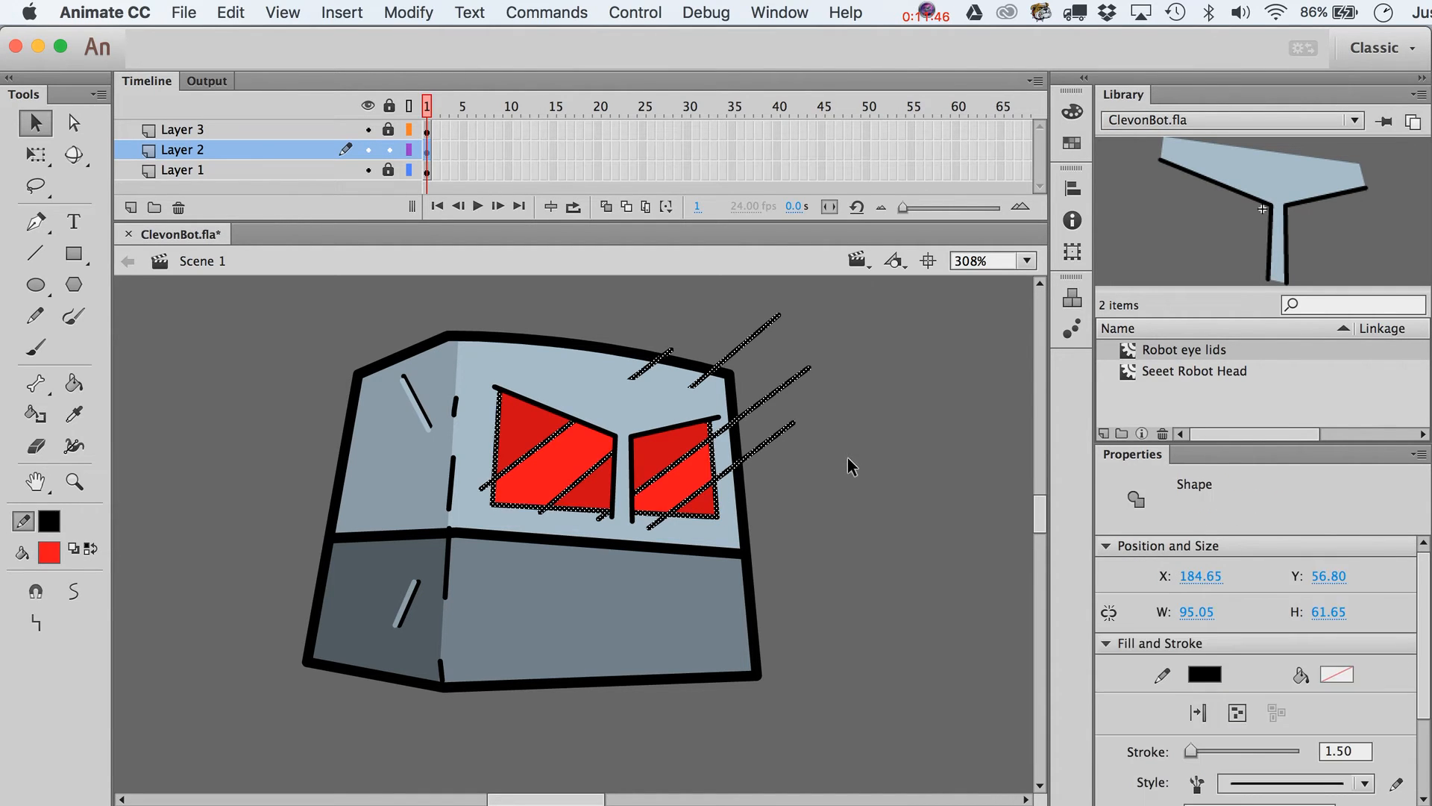
left_click(847, 456)
- Delete the diagonal line segments crossing the right eye and sticking out around it
left_click(659, 522)
key("Delete")
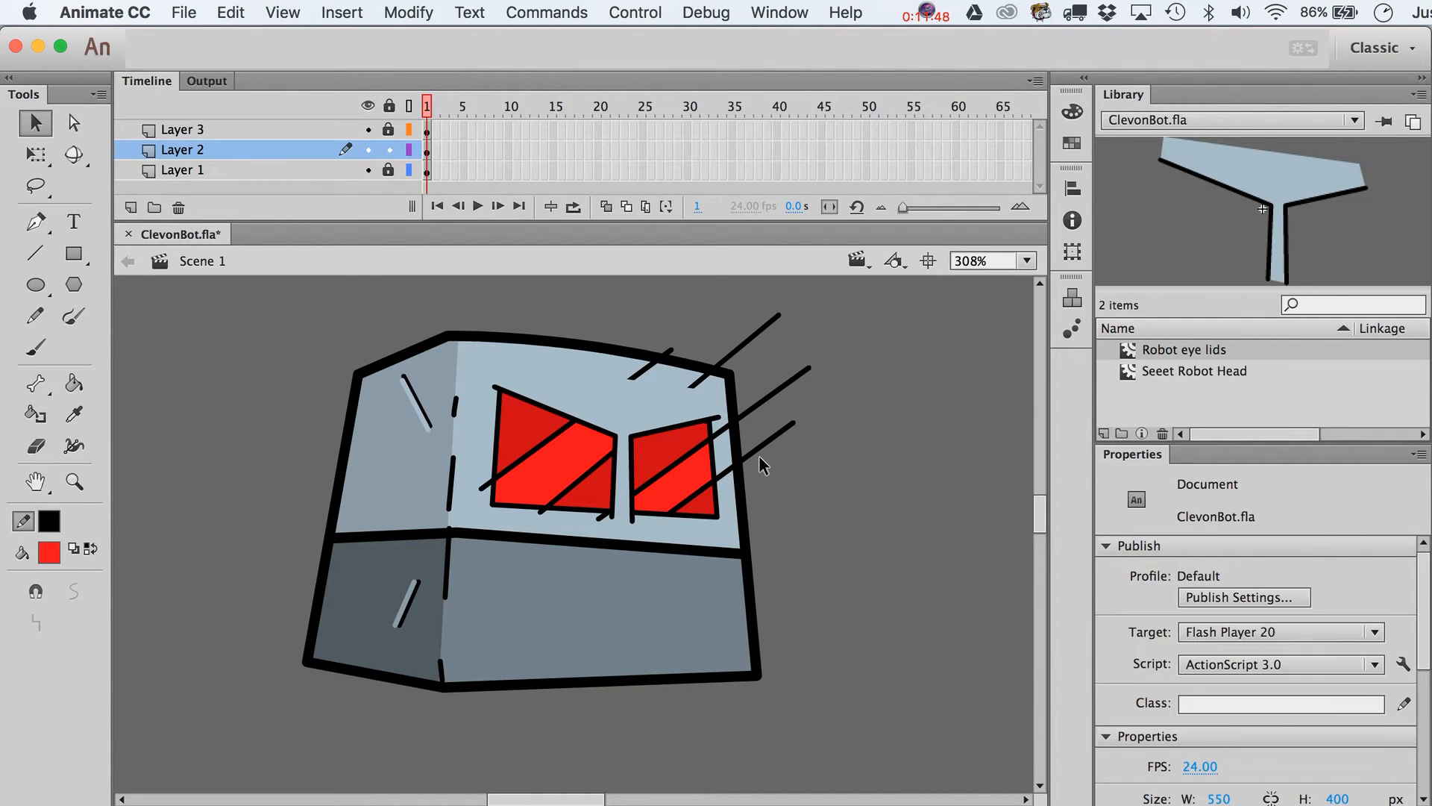
left_click(773, 440)
key("Delete")
left_click(755, 405)
key("Delete")
left_click(680, 456)
key("Delete")
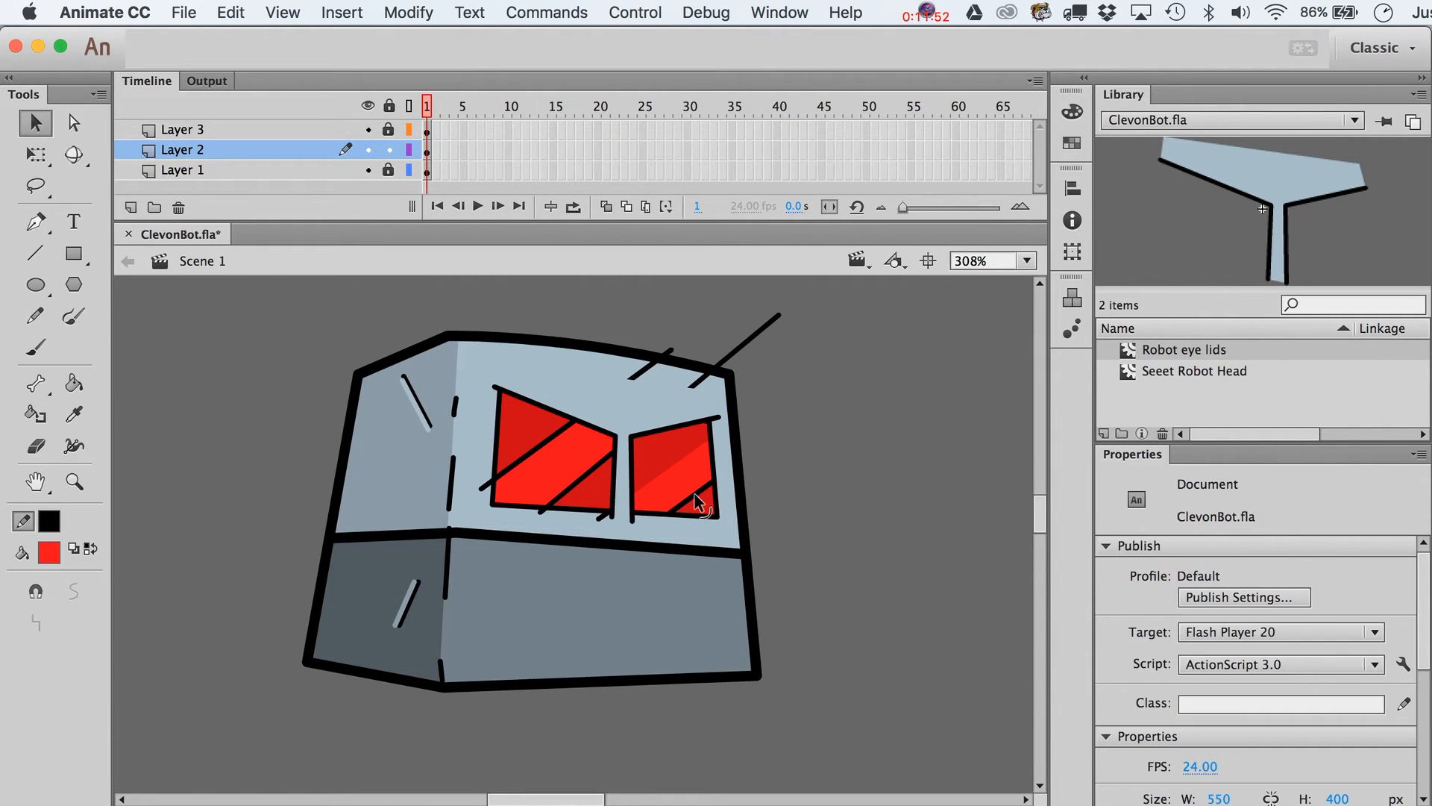
left_click(698, 501)
key("Delete")
- Delete the remaining diagonal line segments crossing the eyes and sticking out below them, keeping the eye outlines
left_click(602, 516)
key("Delete")
left_click(543, 511)
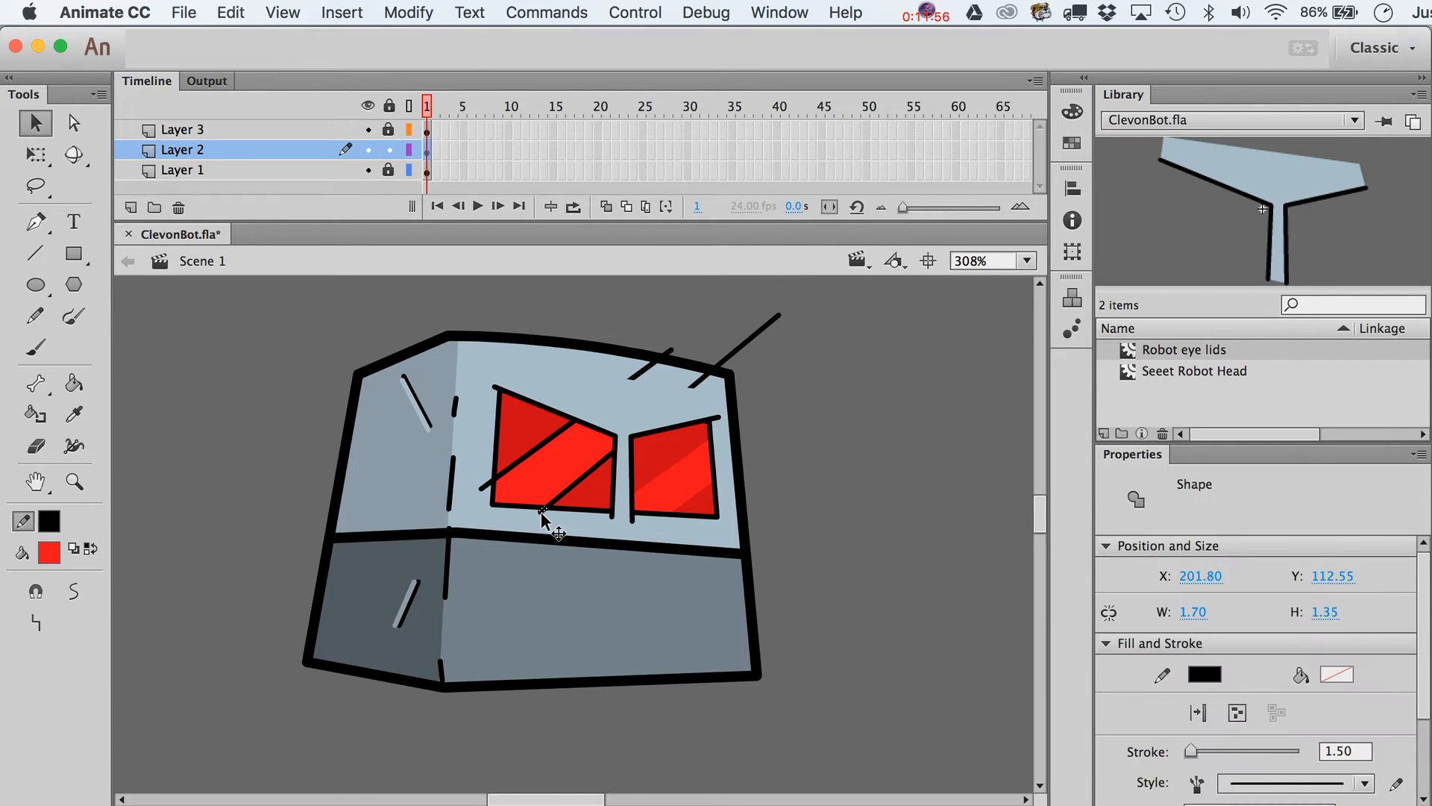
key("Delete")
left_click(486, 484)
key("Delete")
left_click(527, 459)
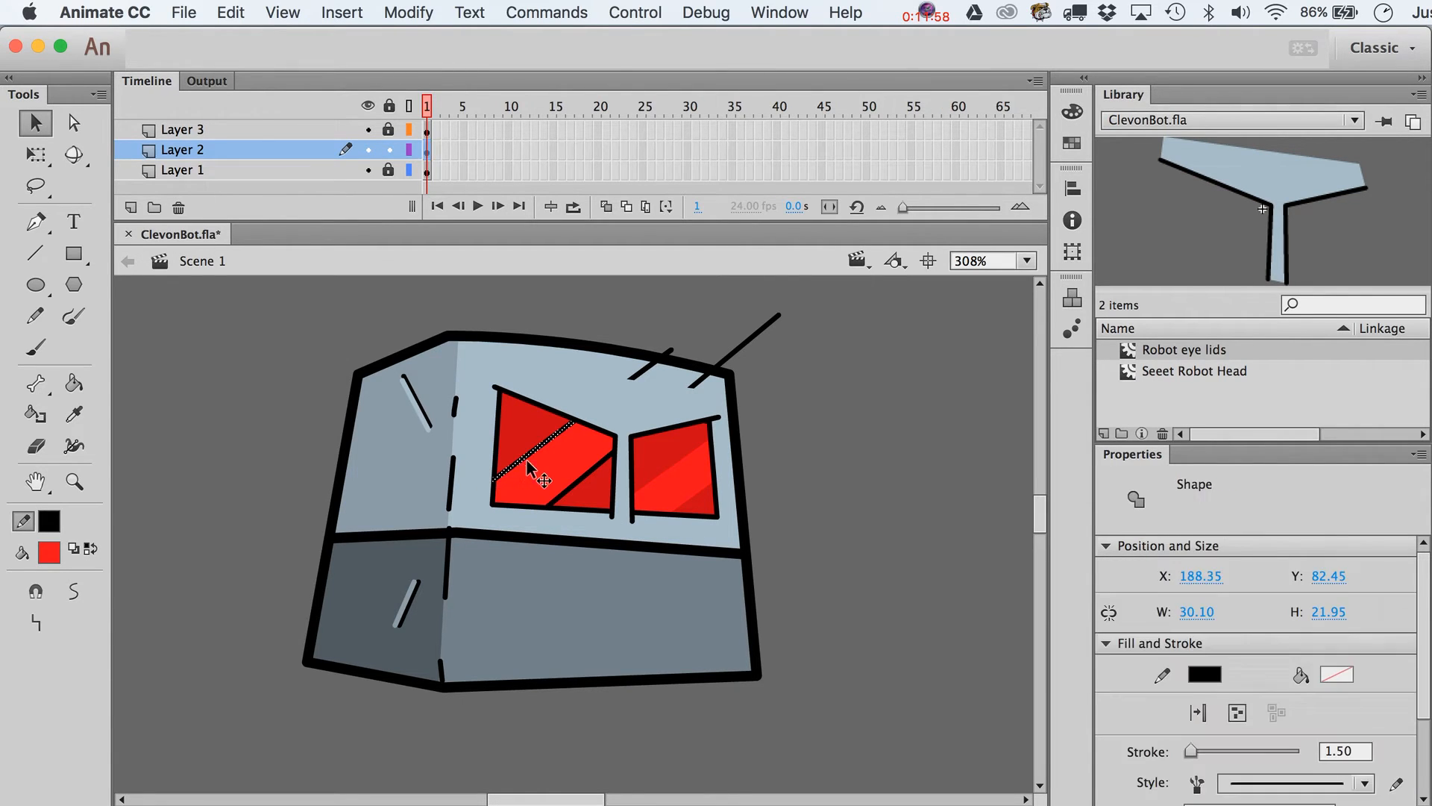
key("Delete")
left_click(589, 477)
key("Delete")
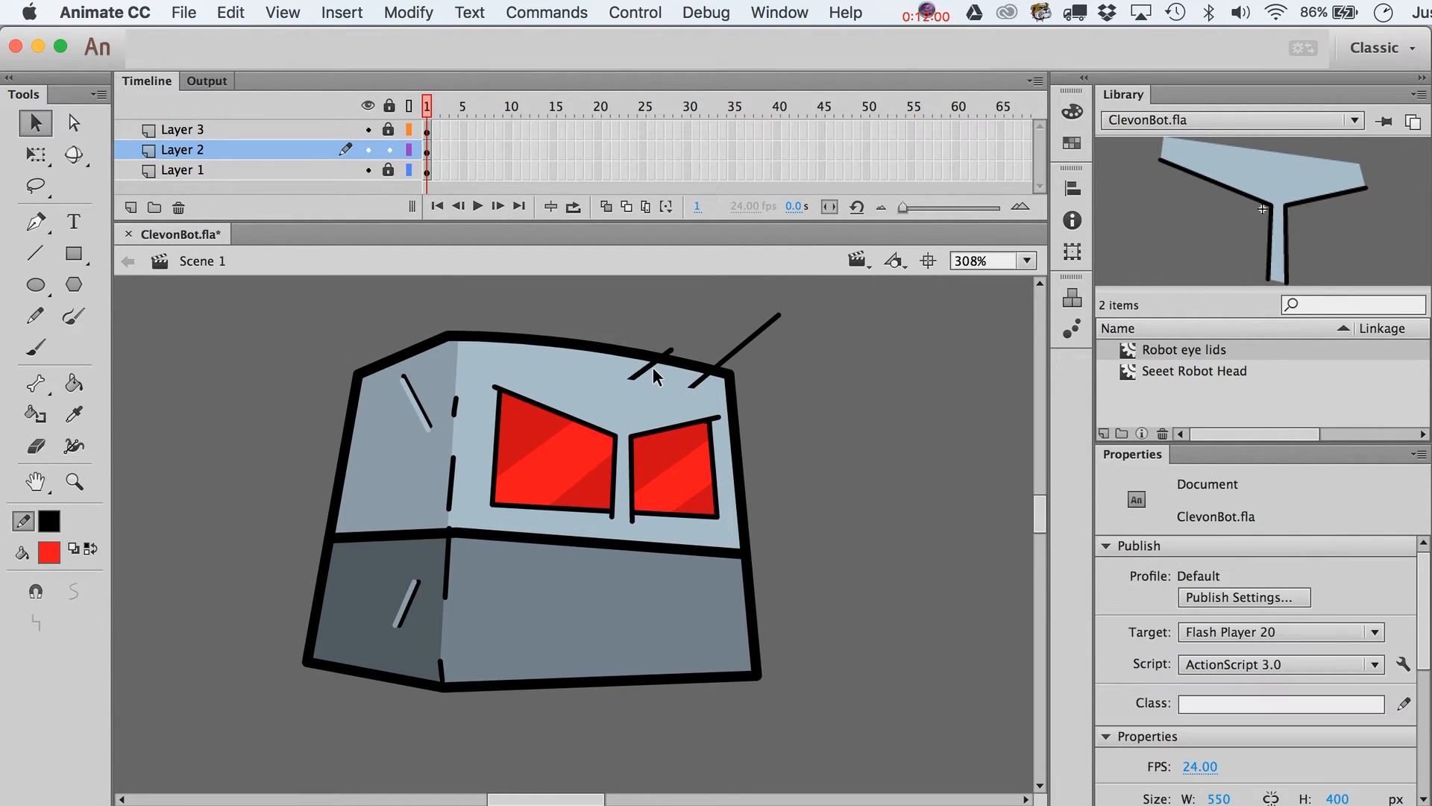
- Delete the two leftover diagonal line pieces at the upper right of the head
left_click(654, 364)
key("Delete")
left_click(734, 350)
key("Delete")
- Hide and reshow Layer 3 to inspect the full red eye shape, and check its fill and outline pieces
left_click(367, 130)
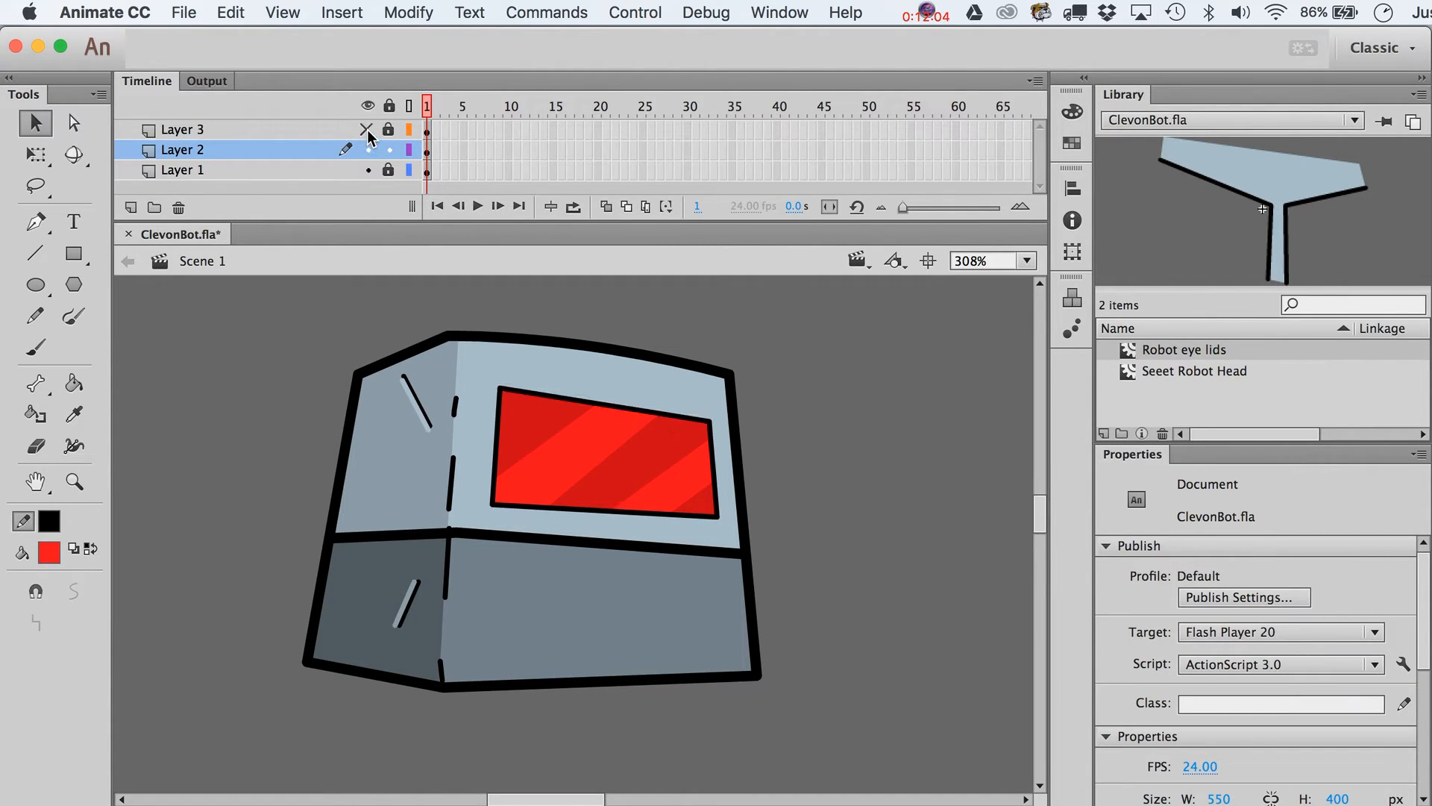
left_click(367, 130)
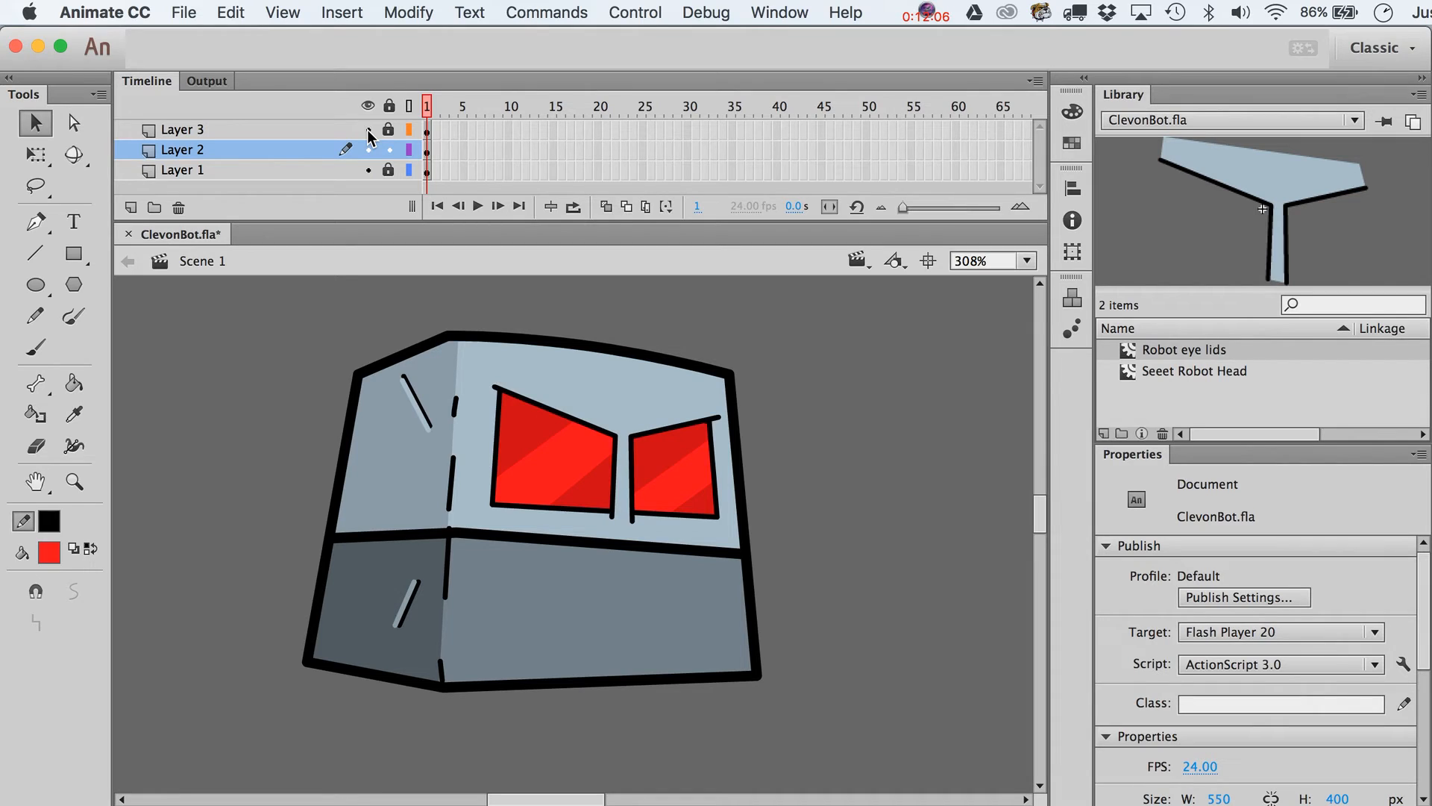
left_click(540, 403)
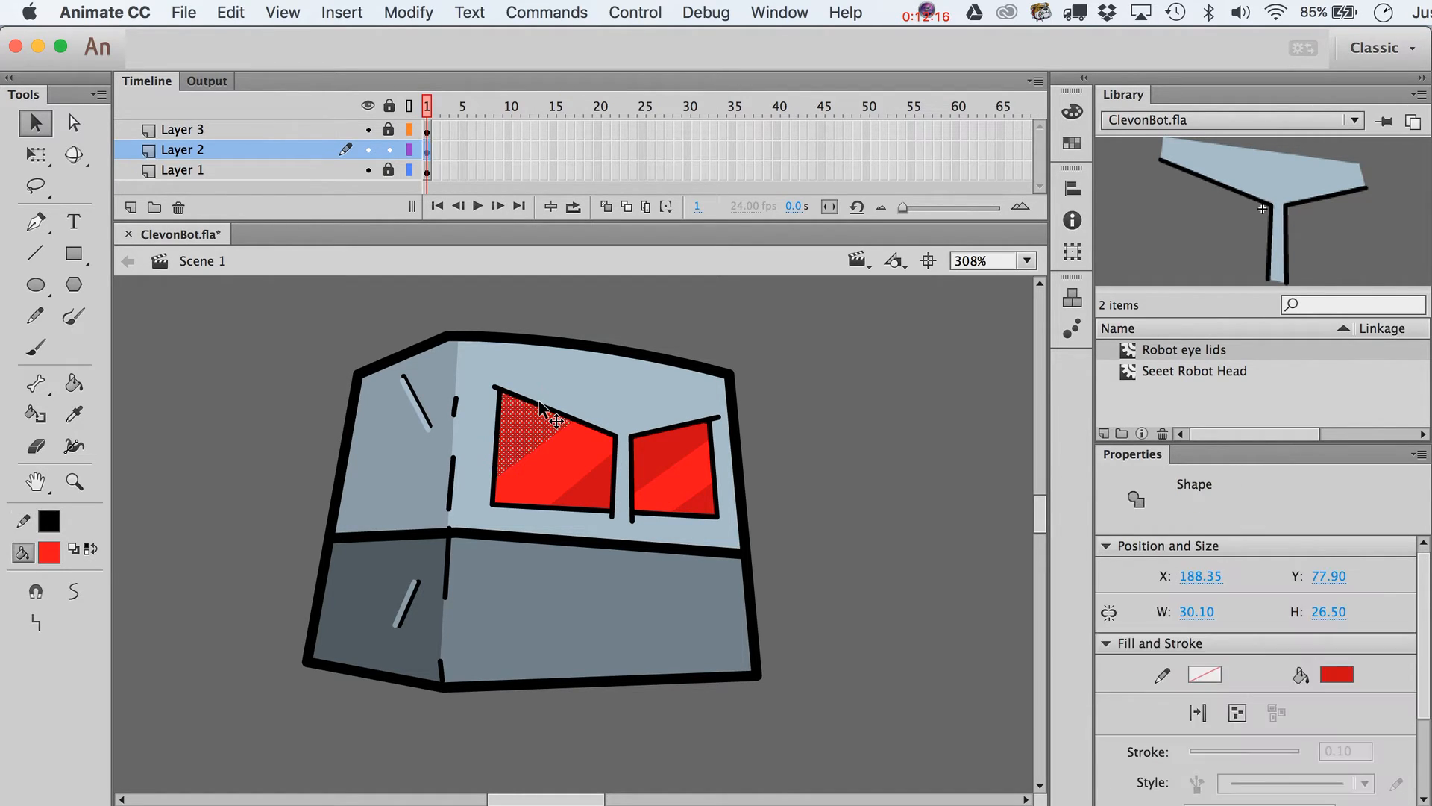
left_click(836, 499)
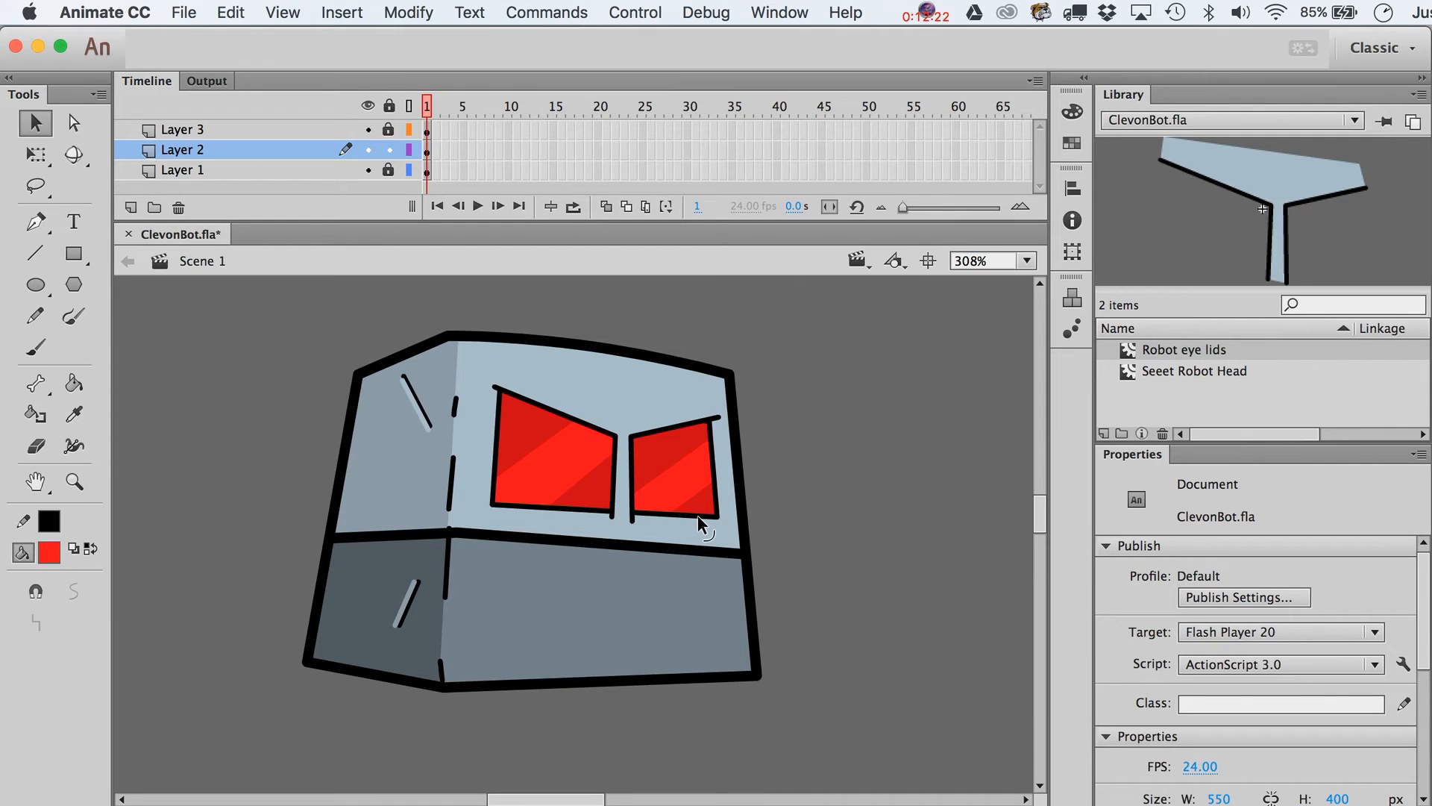
left_click(696, 515)
left_click(780, 496)
- Set the Rectangle tool to no stroke and a black fill with reduced alpha
left_click(79, 255)
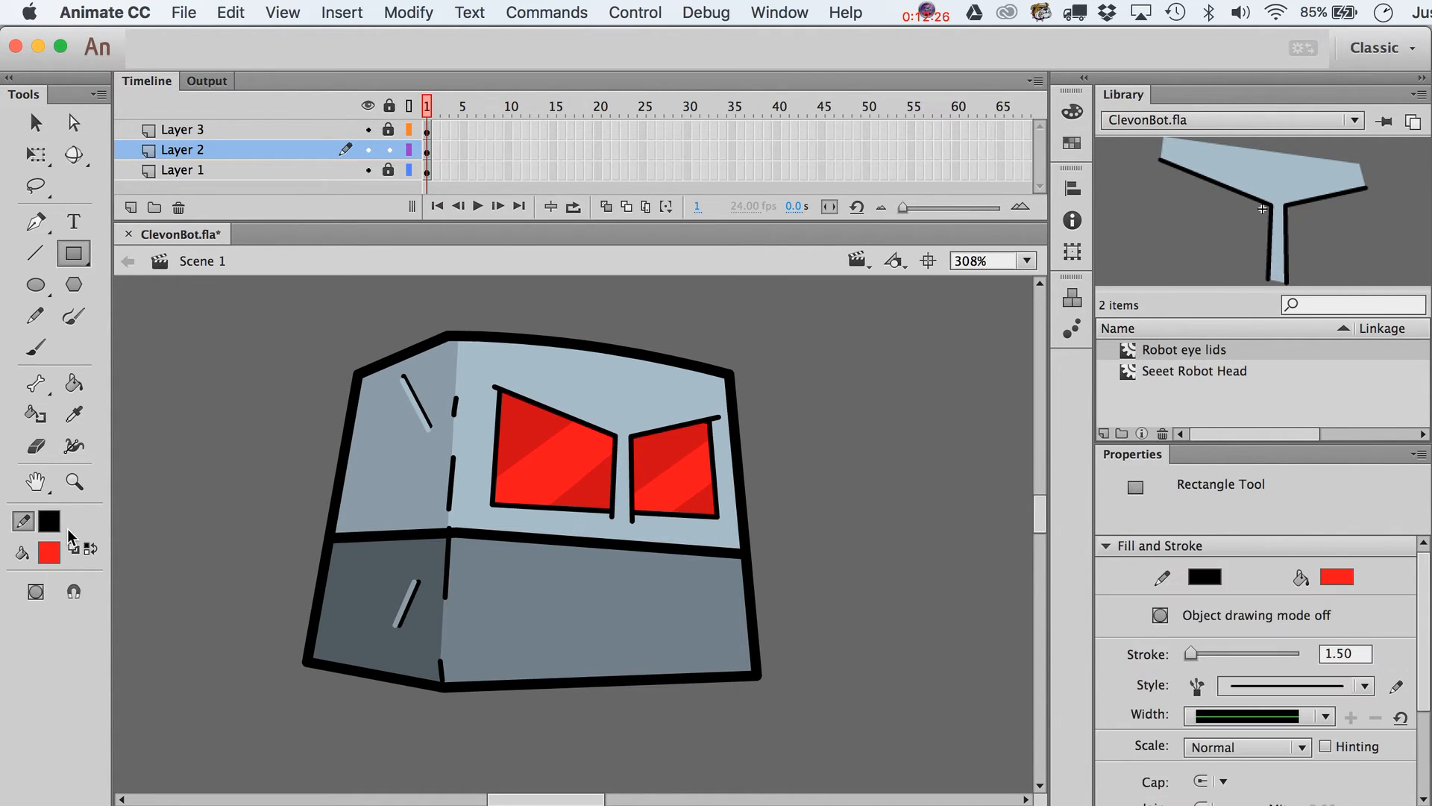
left_click(49, 552)
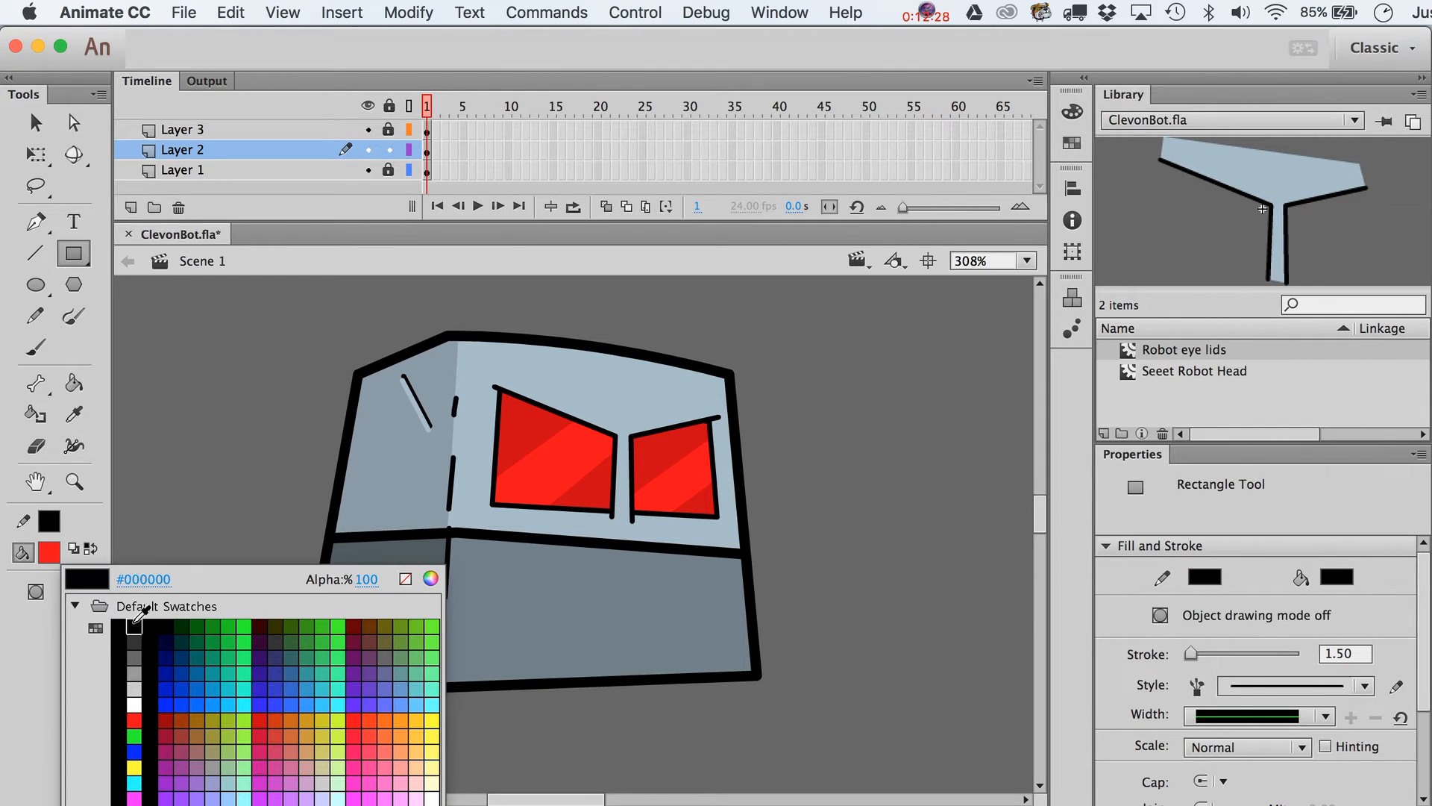
left_click(133, 630)
left_click(49, 521)
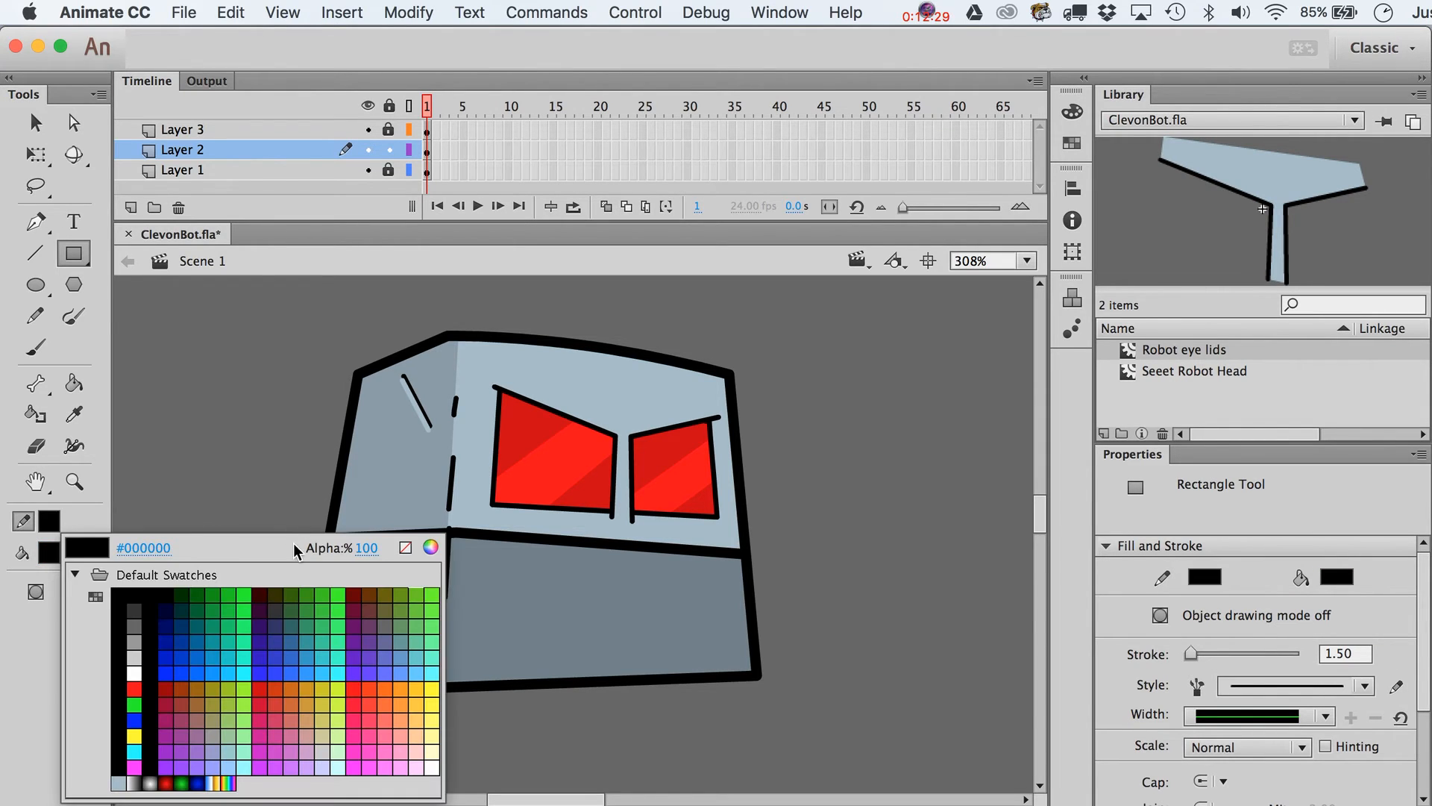
left_click(405, 547)
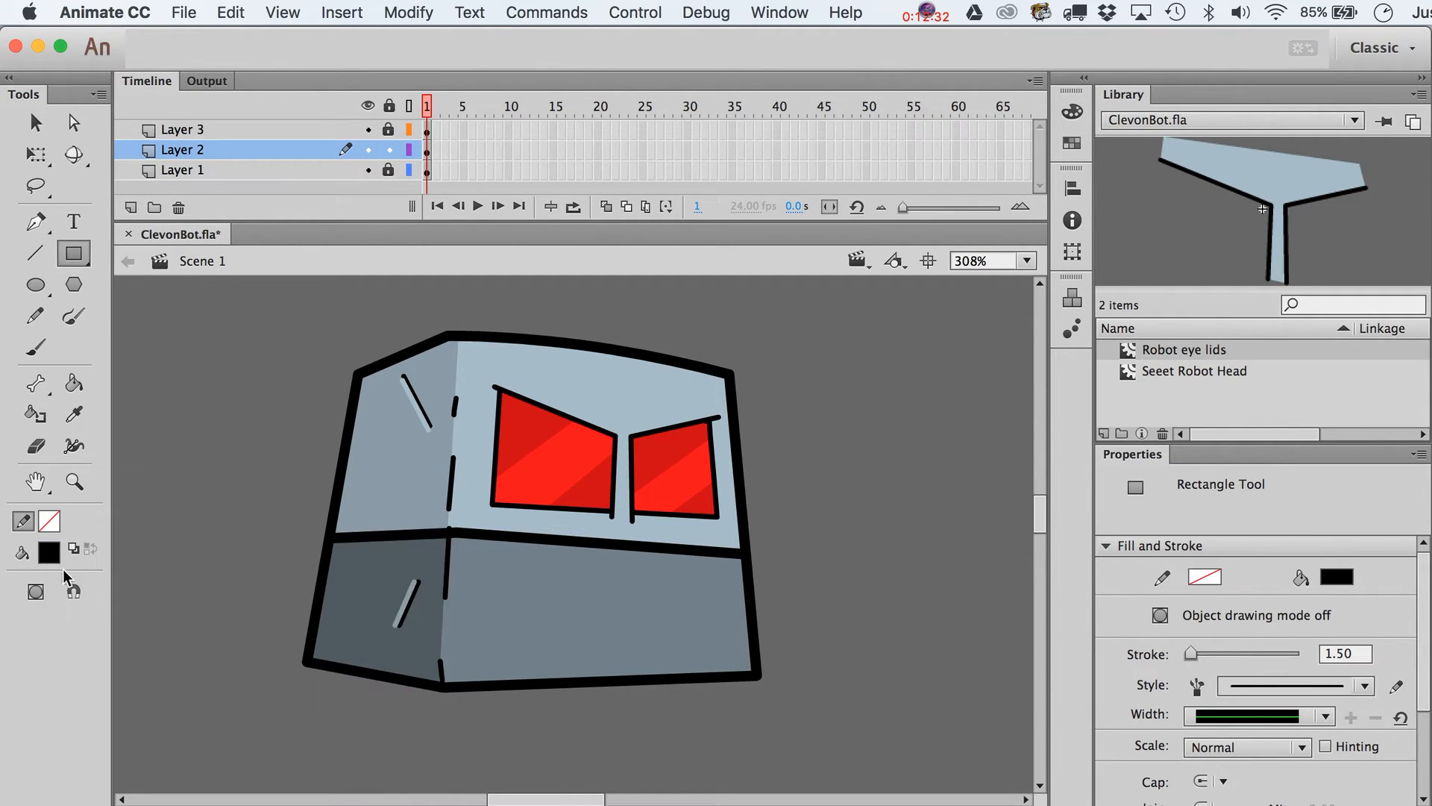
left_click(49, 553)
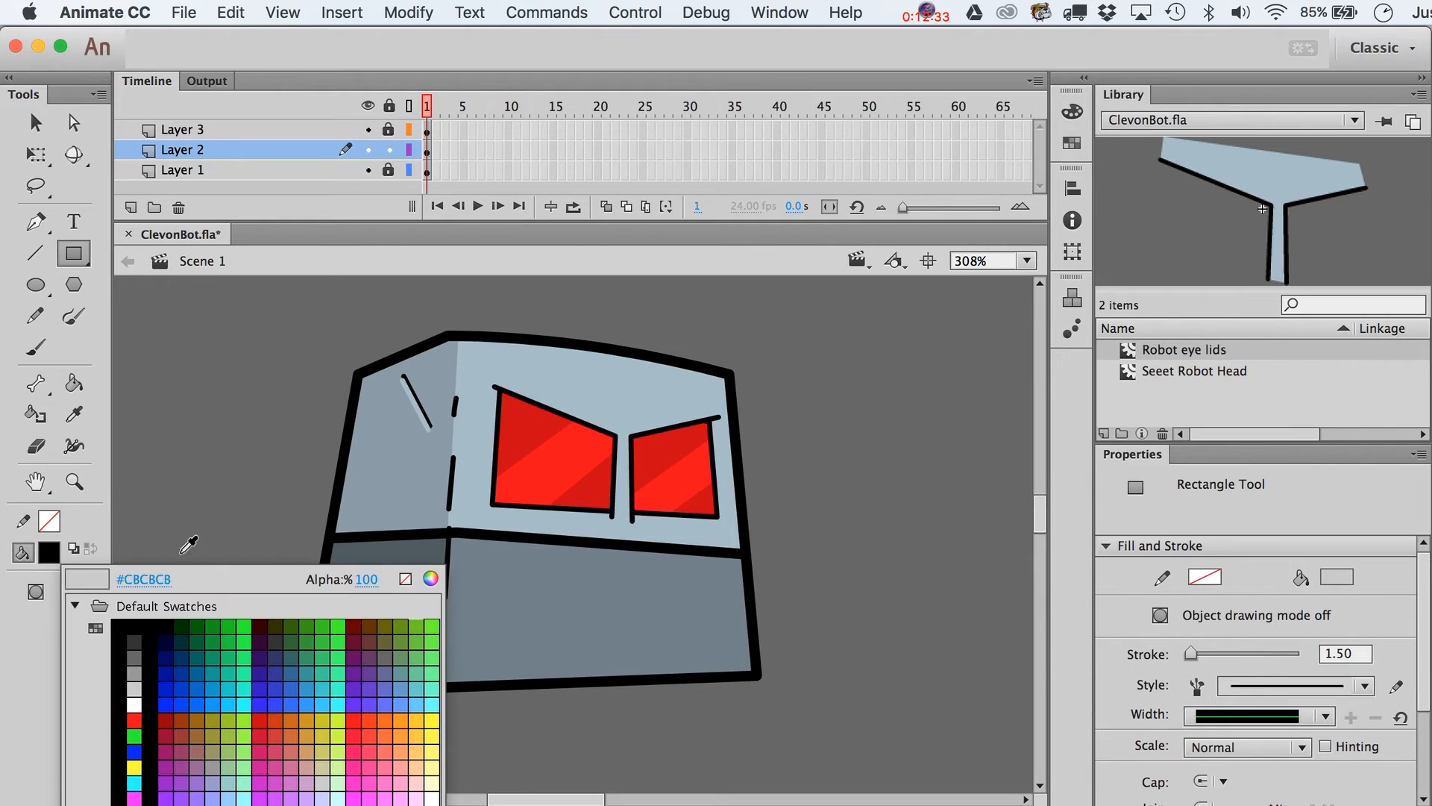
left_click(429, 584)
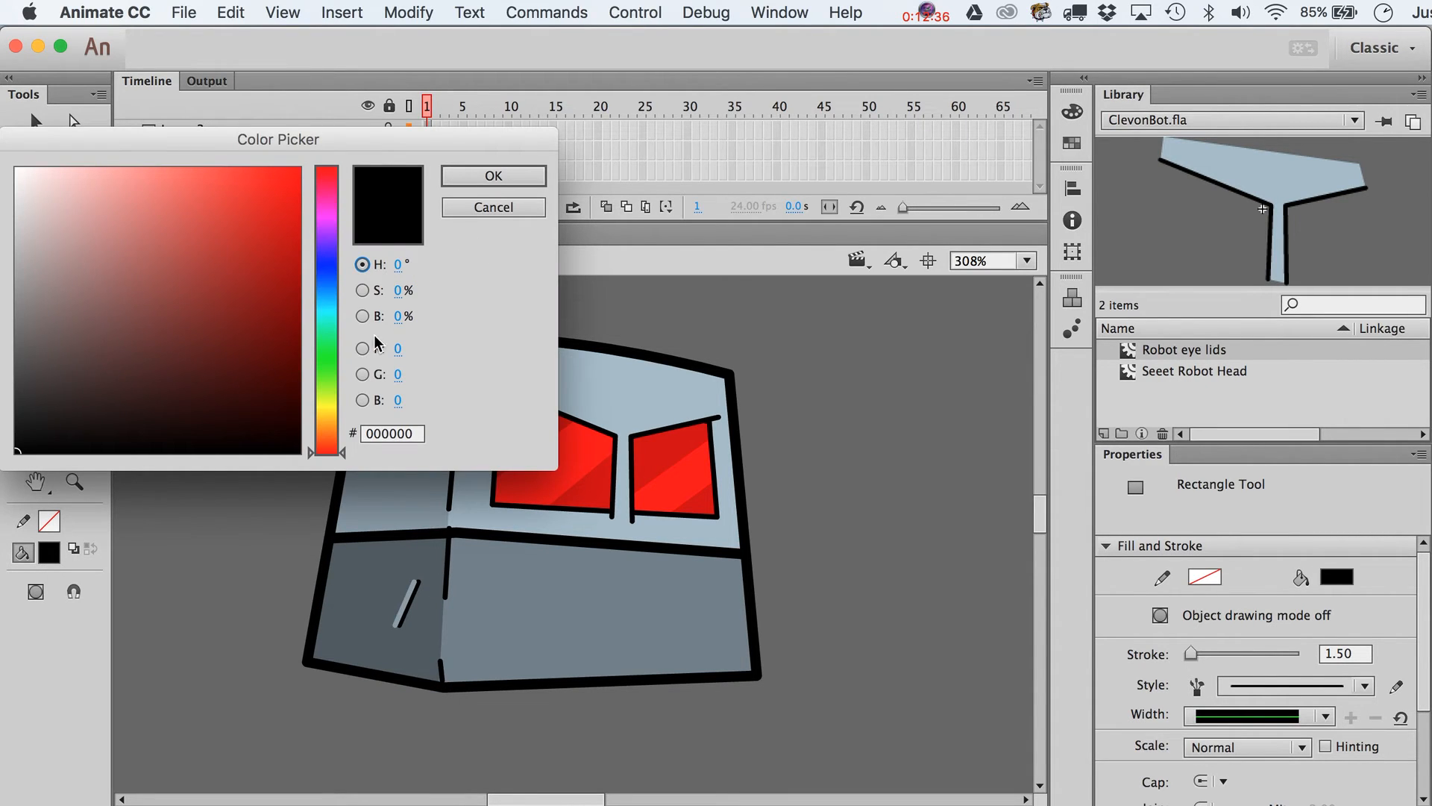
left_click(493, 207)
left_click(50, 553)
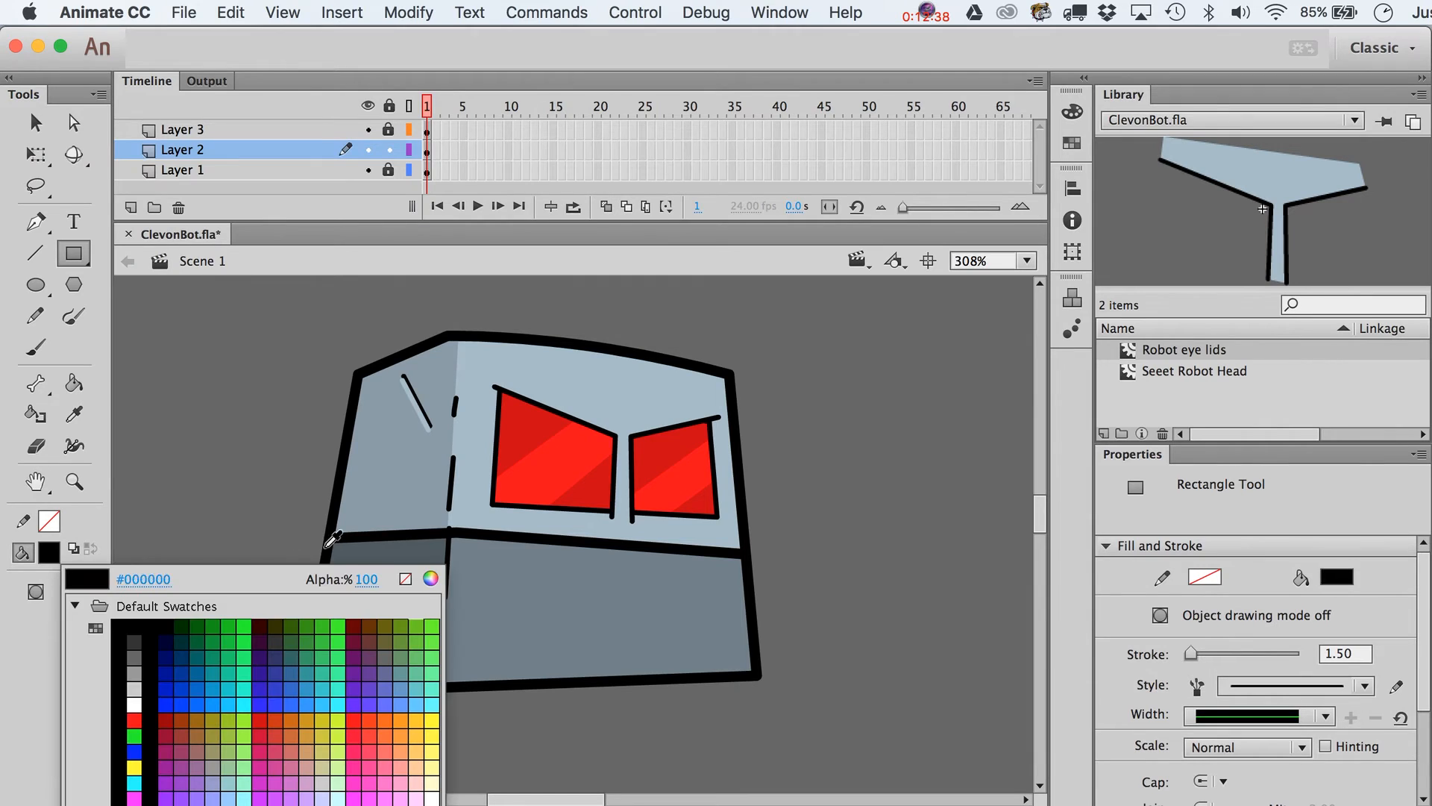
left_click_drag(367, 585, 287, 584)
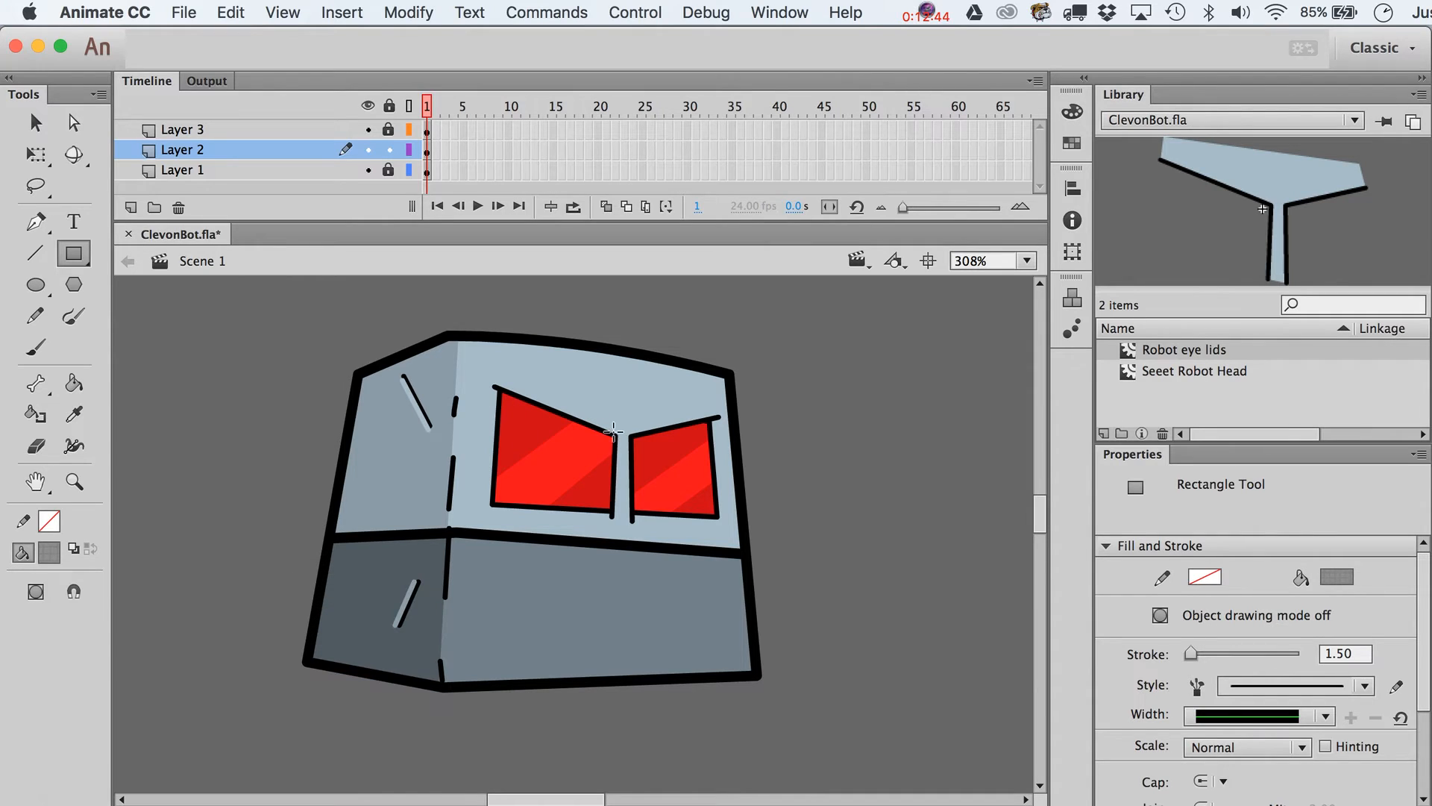
- Add a layer above Layer 2 and draw semi-transparent shadow shapes with slanted lower edges across the upper part of both eyes
left_click(139, 211)
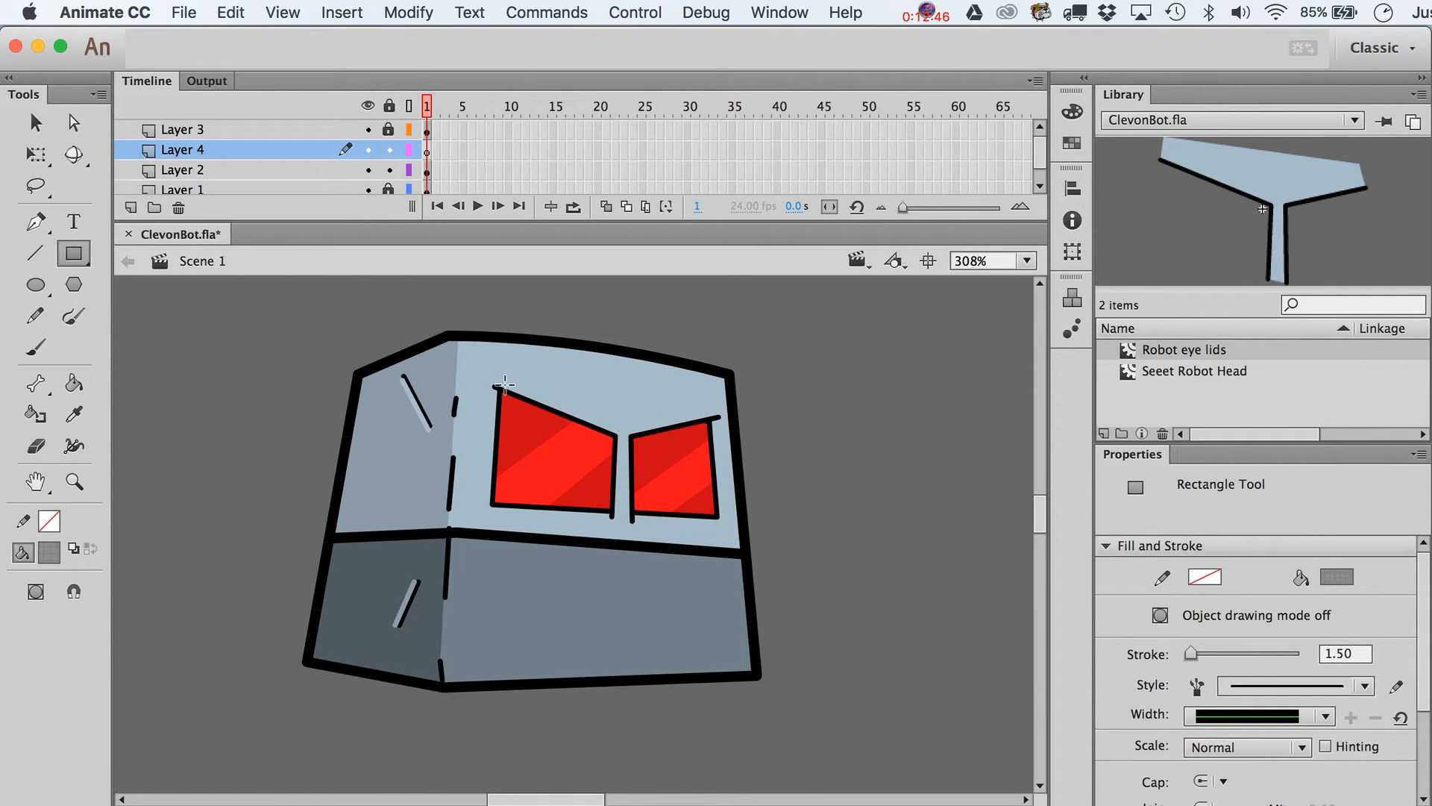
left_click_drag(580, 423, 623, 461)
key("v")
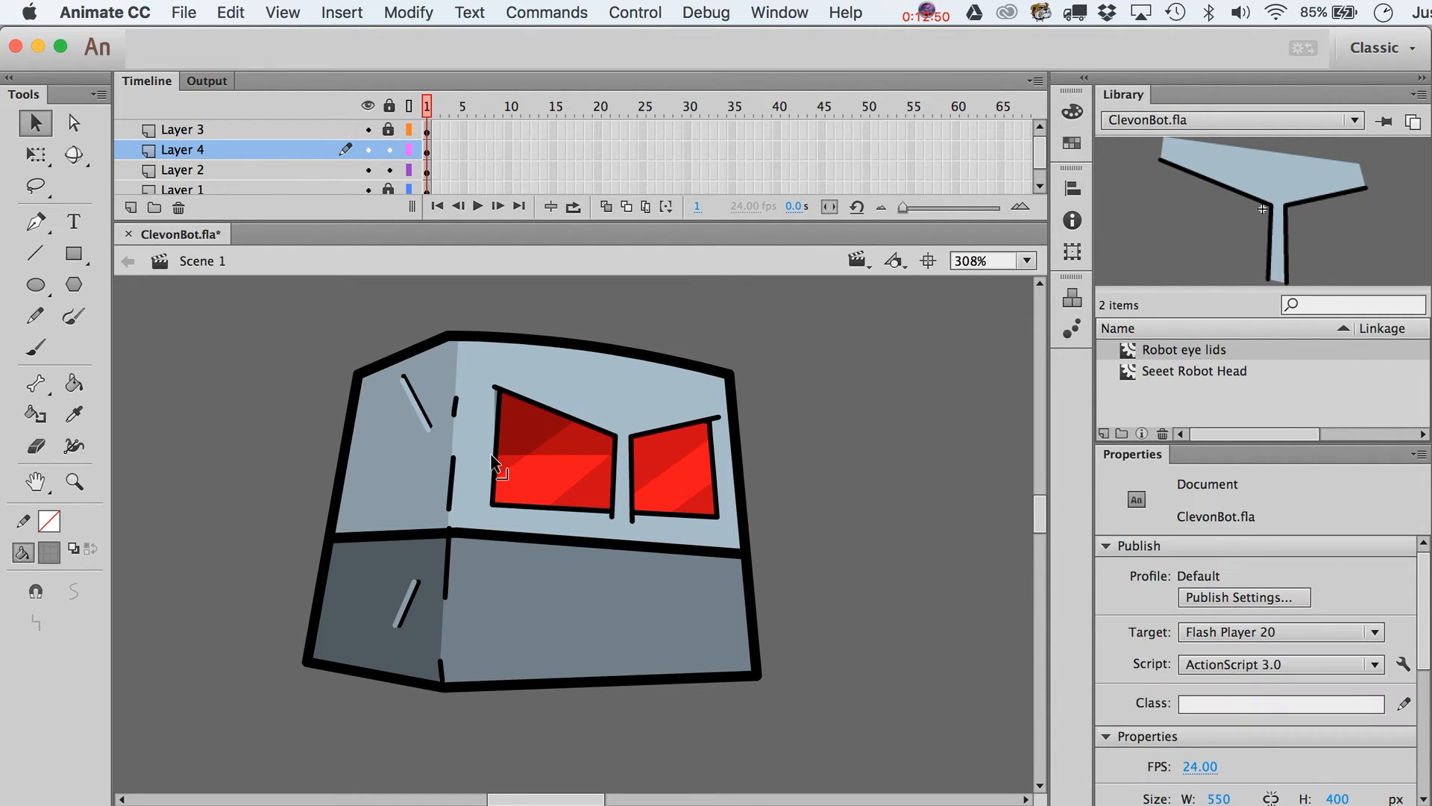
key("r")
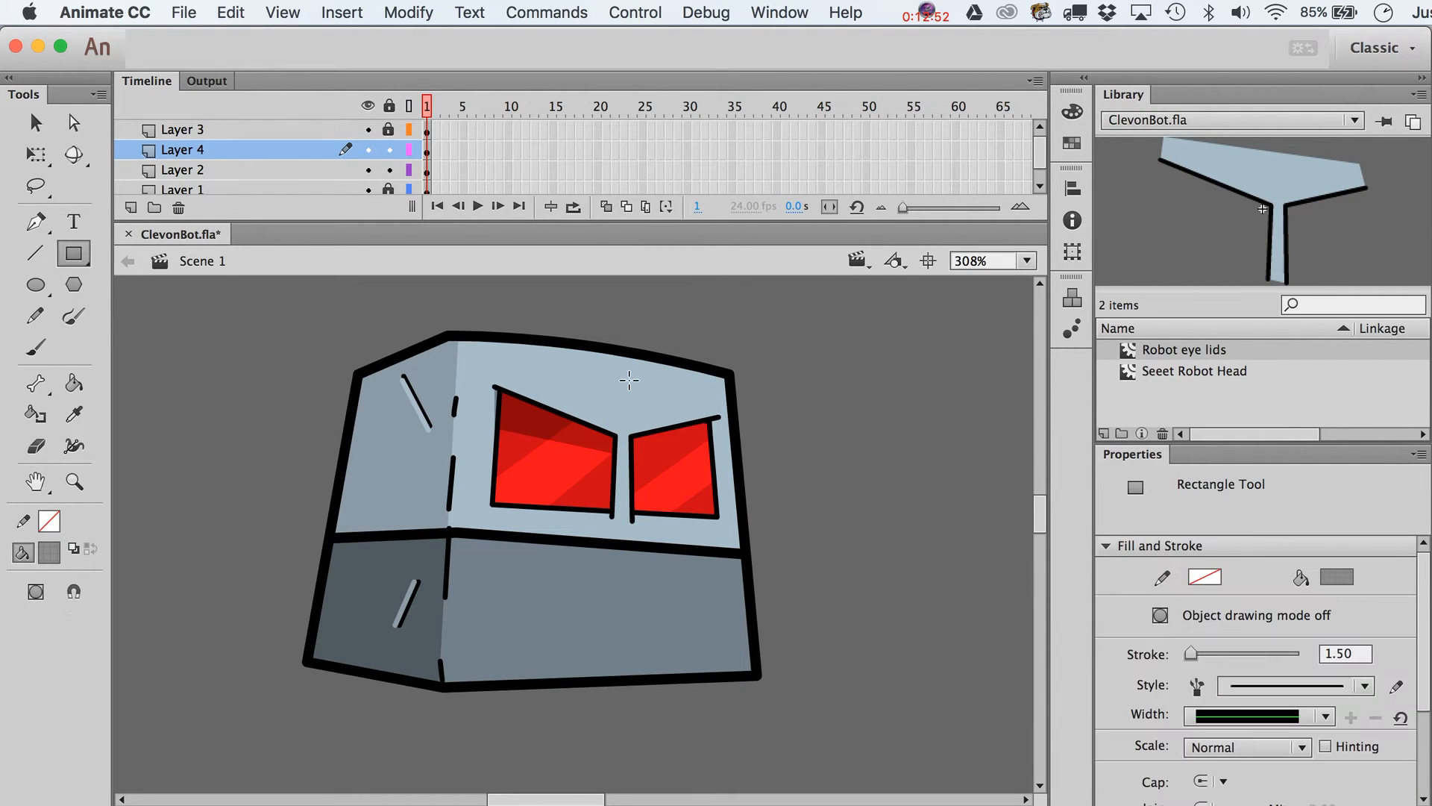
mouse_move(696, 448)
left_mouse_down()
mouse_move(697, 473)
mouse_move(716, 462)
left_mouse_up()
key("v")
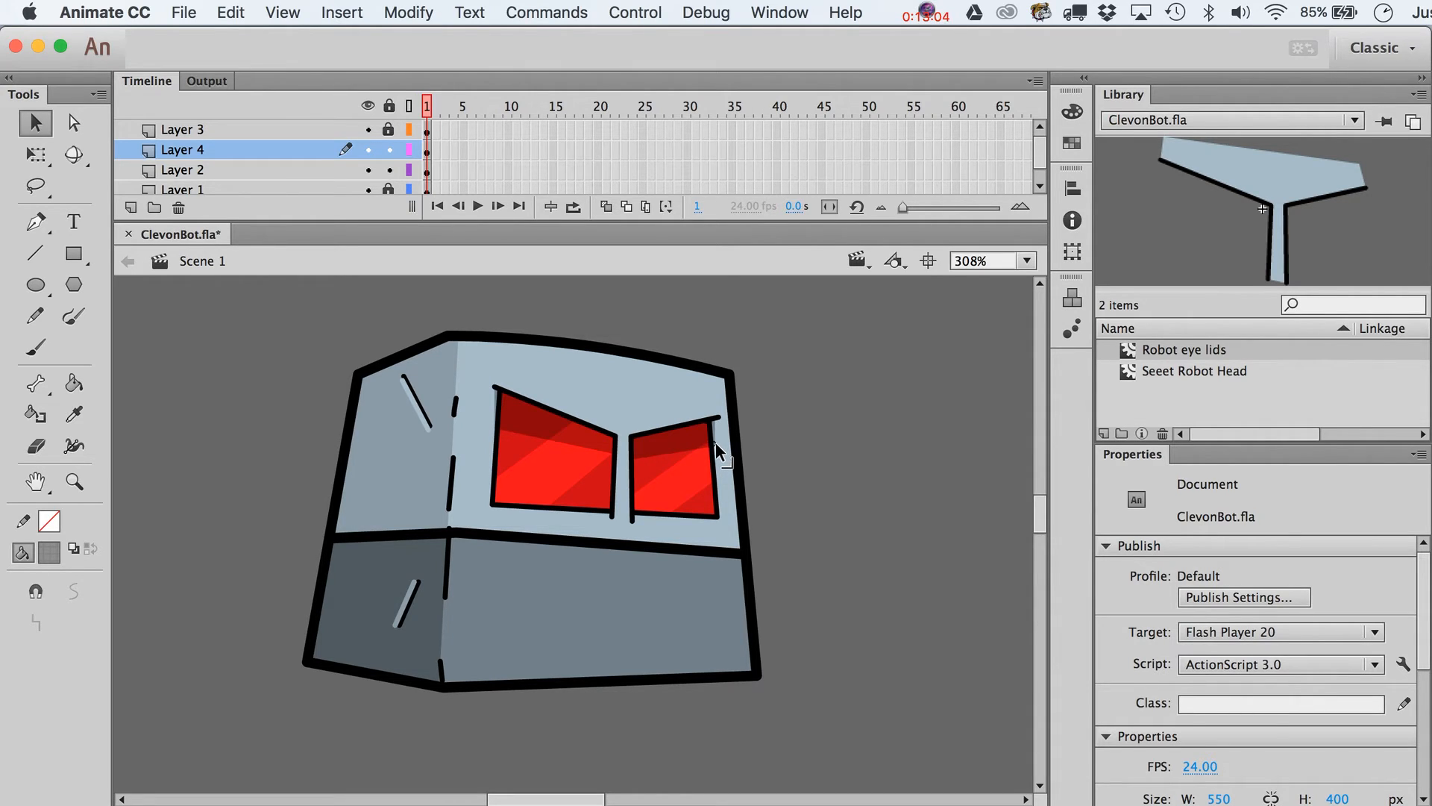
- Convert both eye shadow shapes together into a Movie Clip symbol named "shadow"
left_click(704, 446)
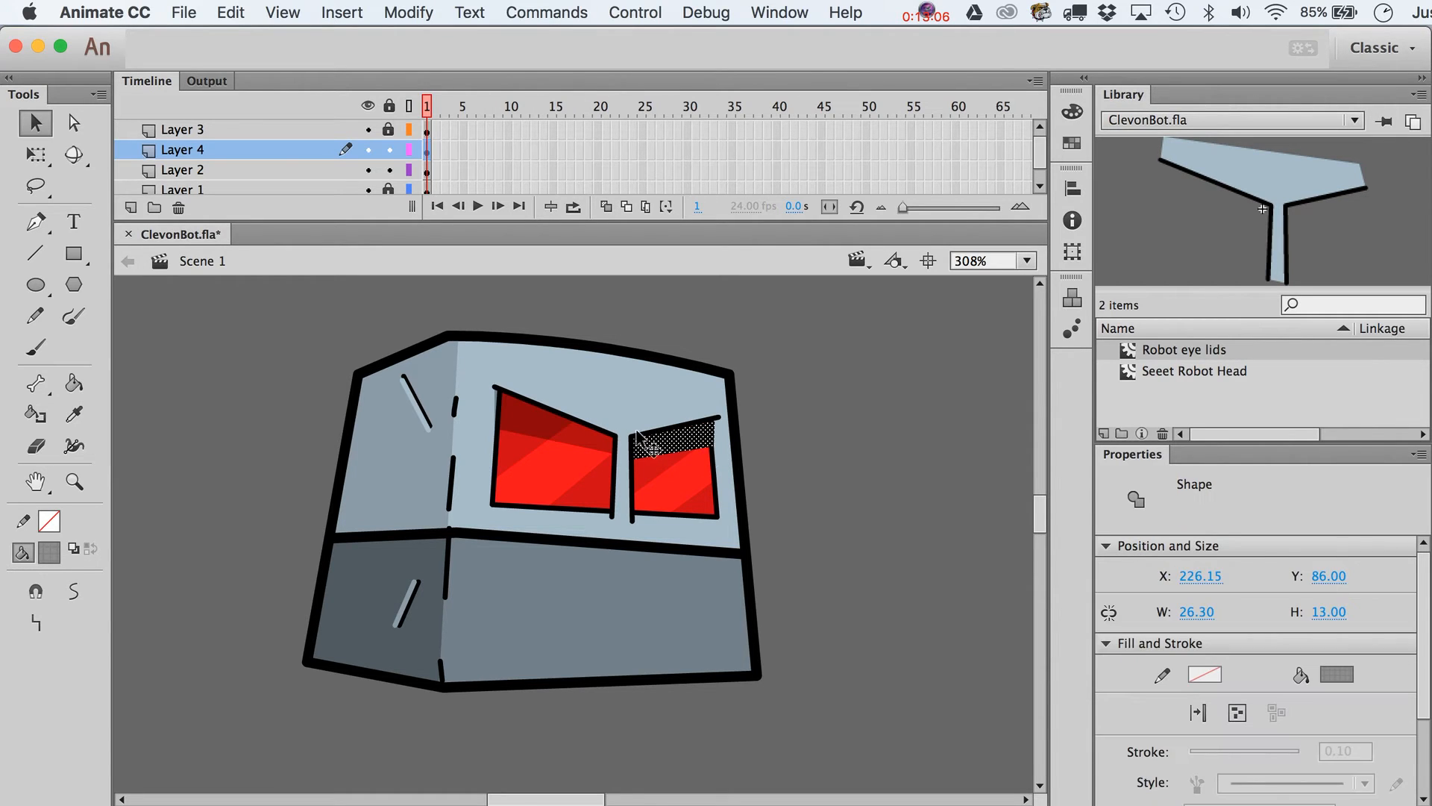
left_click(605, 446)
left_click(670, 448, "shift")
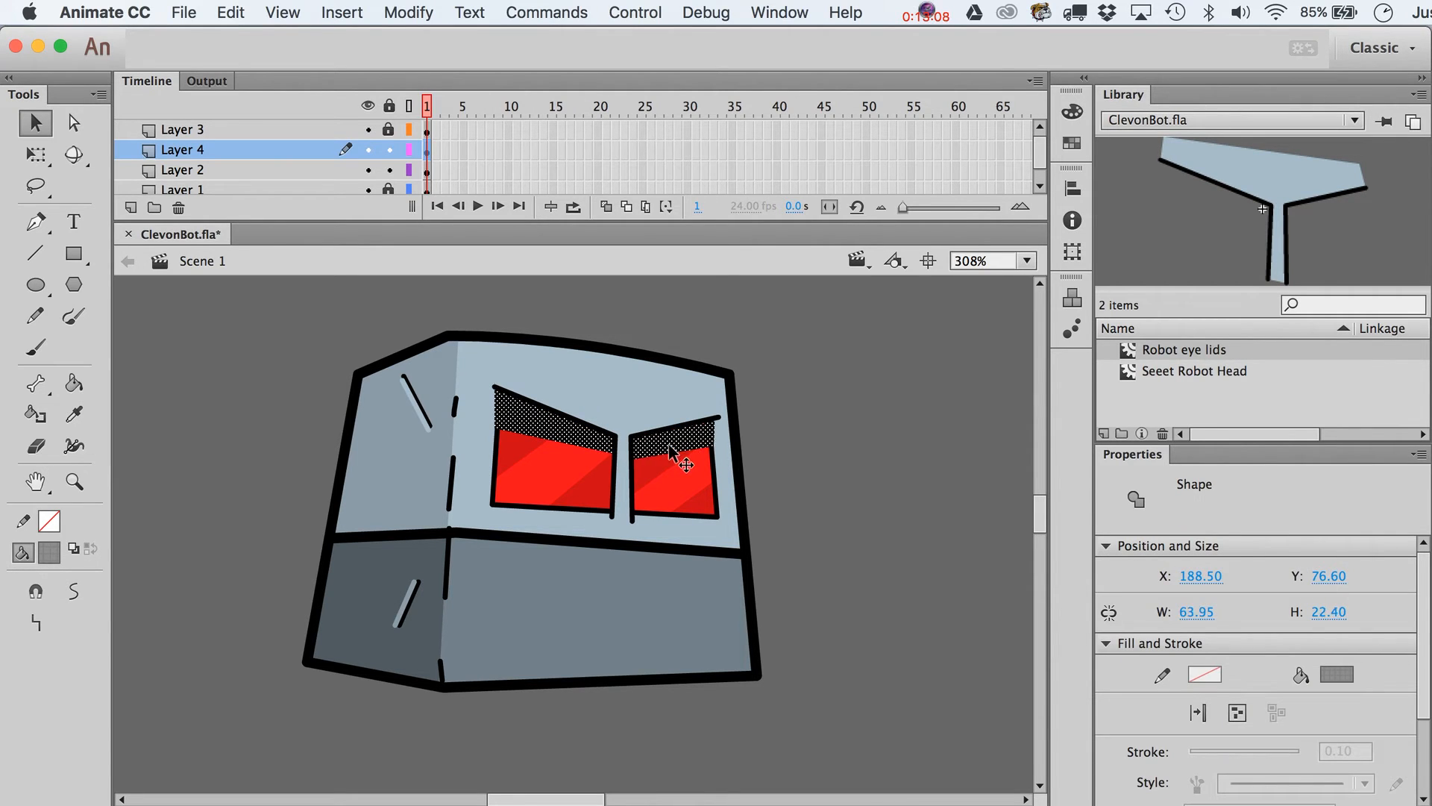
key("F8")
type("shadow")
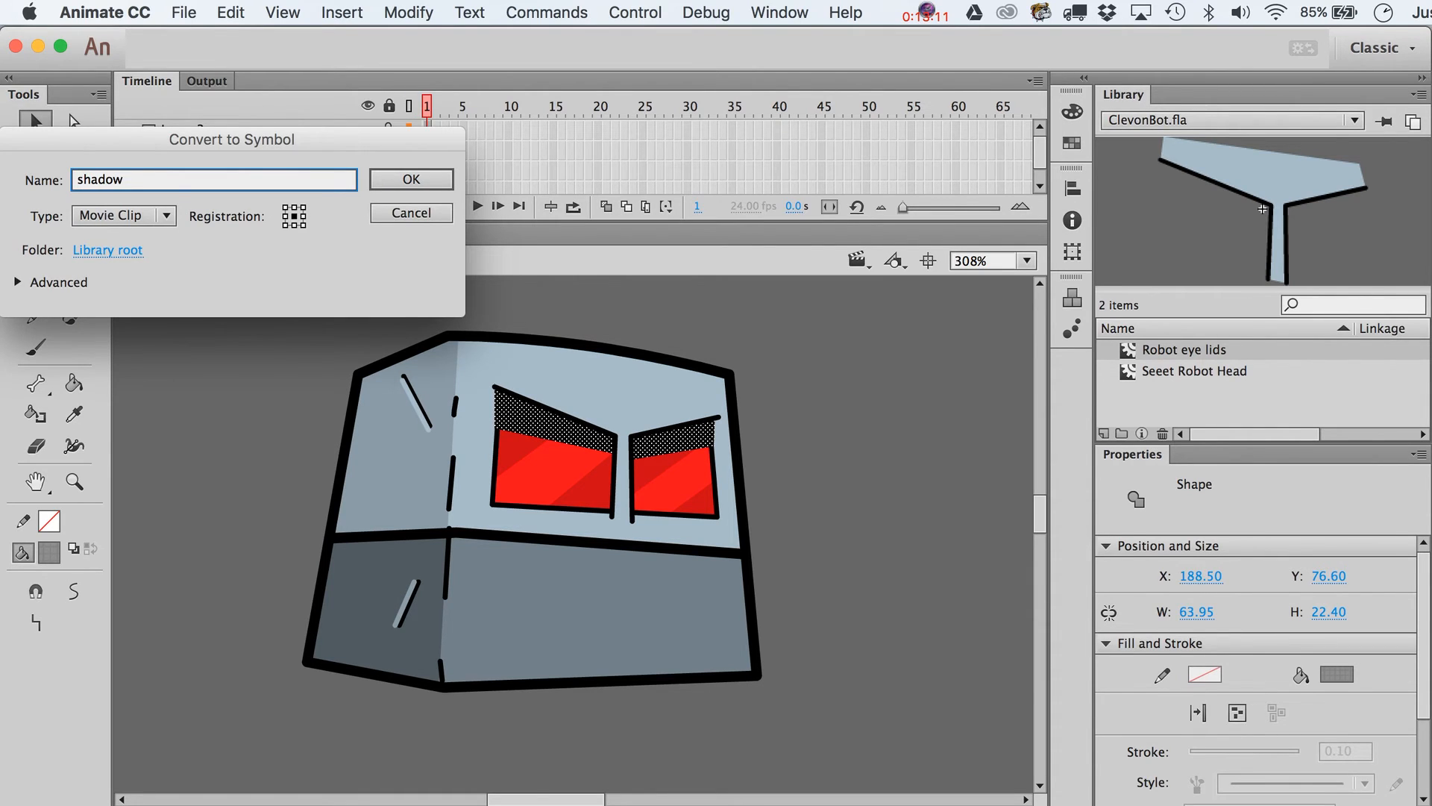
key("Return")
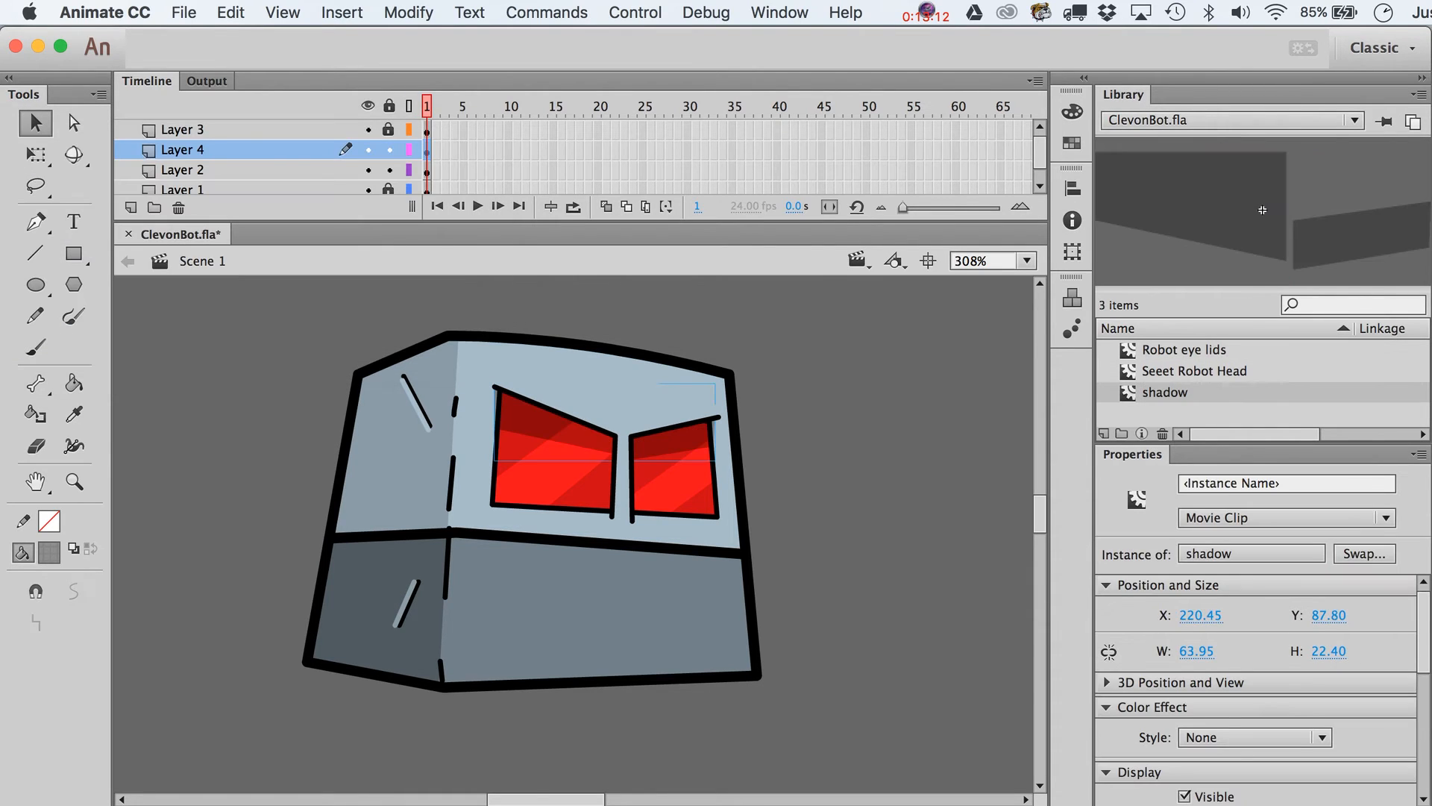
- Select parts of the eye artwork and try pulling the right eye's lower outer corner down and back
left_click(646, 440)
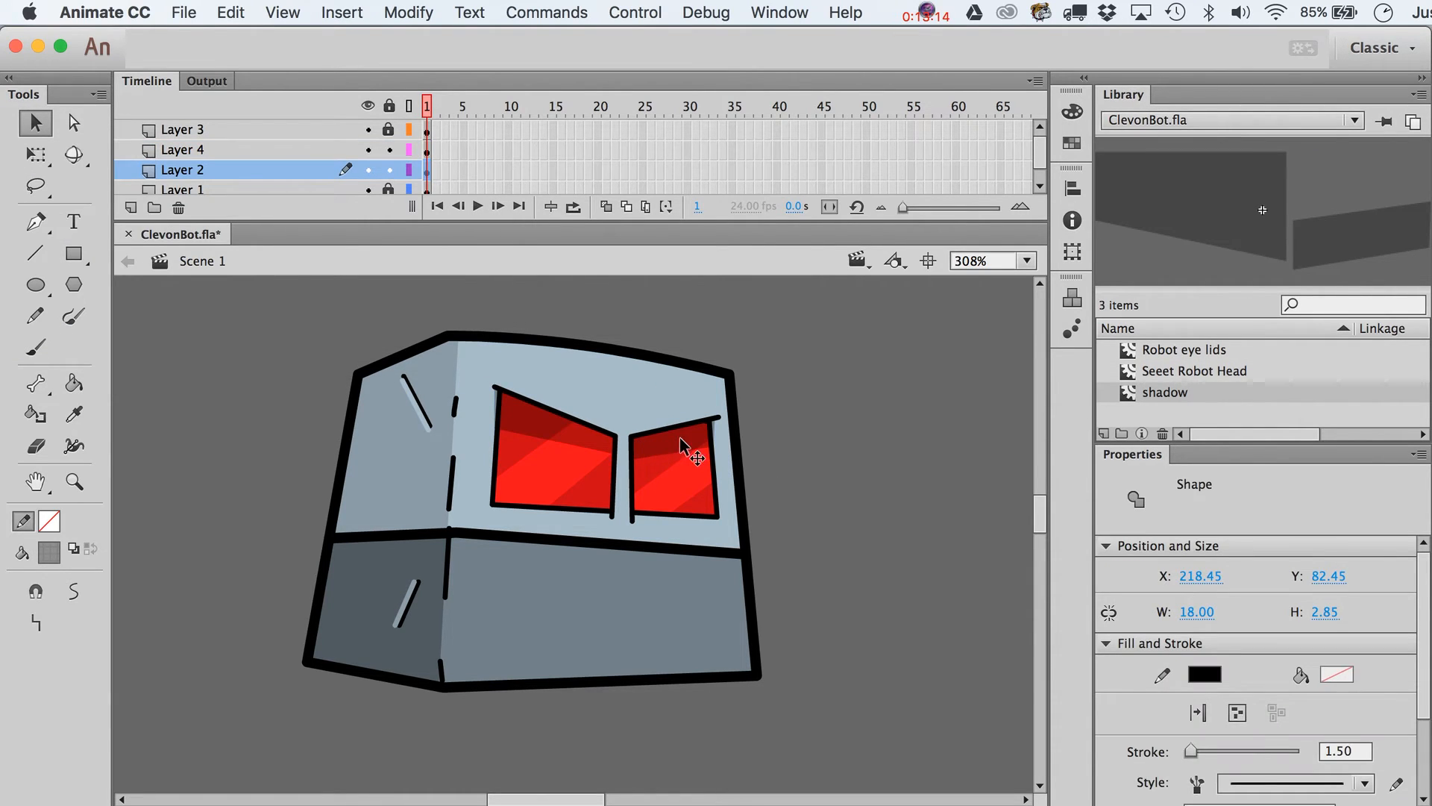
left_click(675, 435)
left_click(617, 477)
left_click(745, 484)
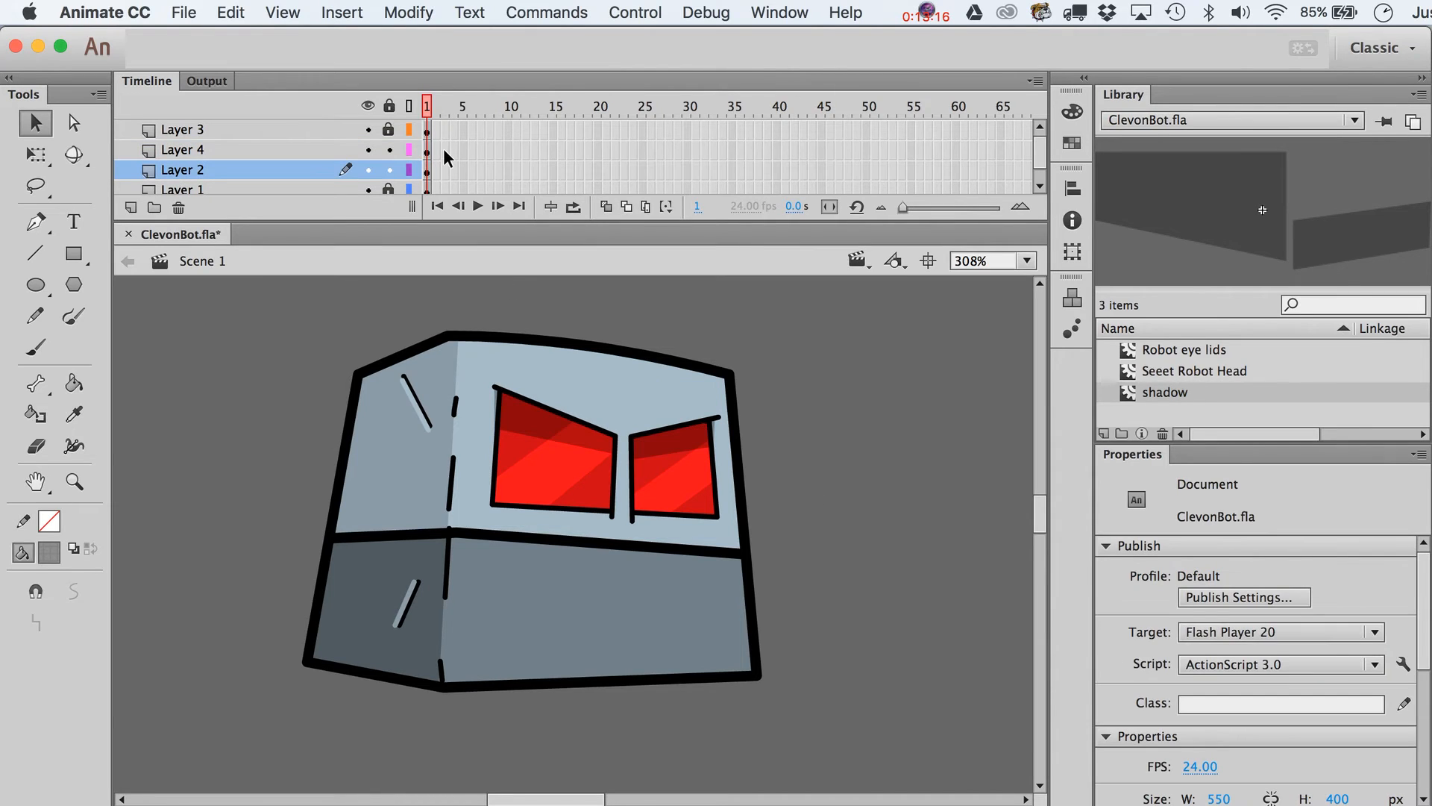
left_click(427, 171)
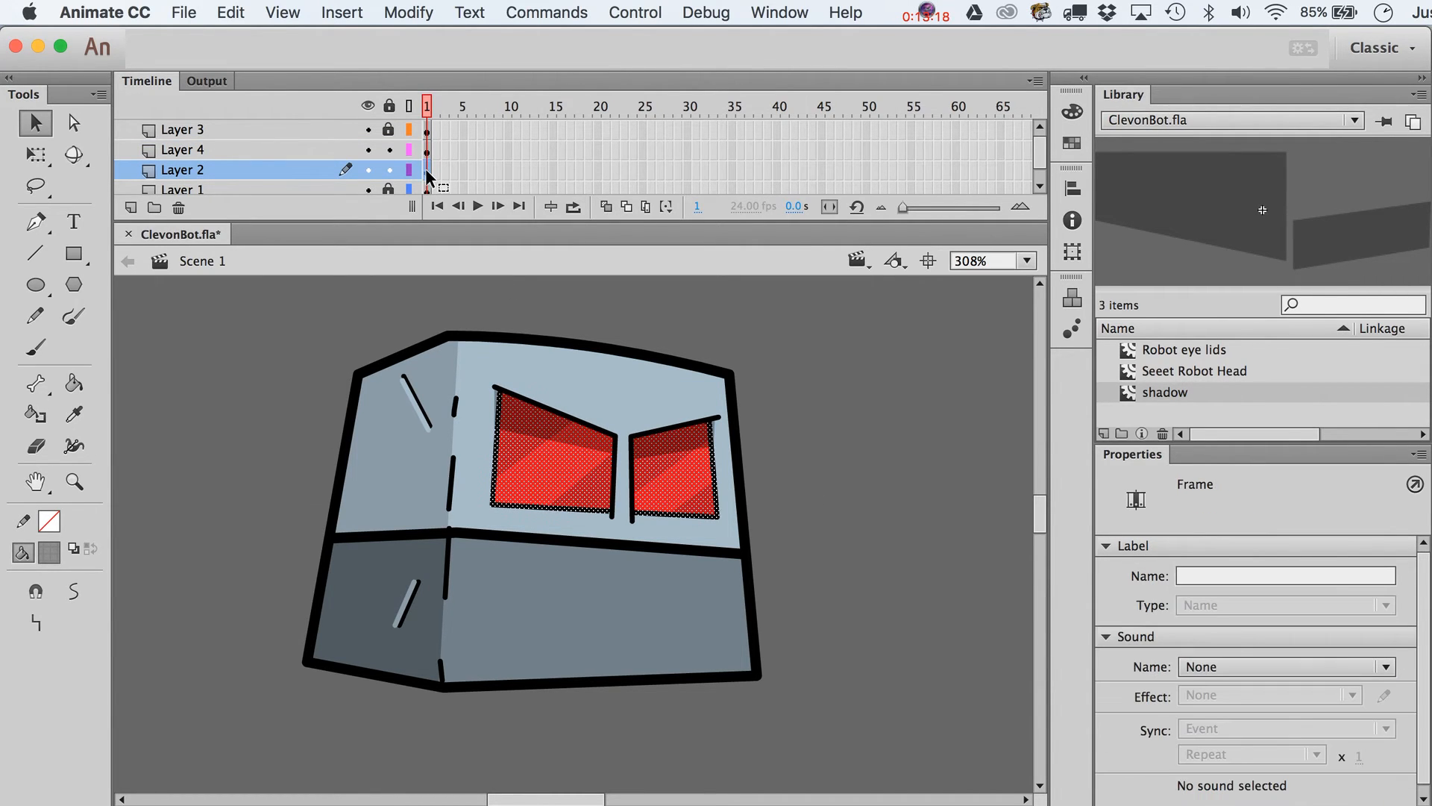
left_click(819, 525)
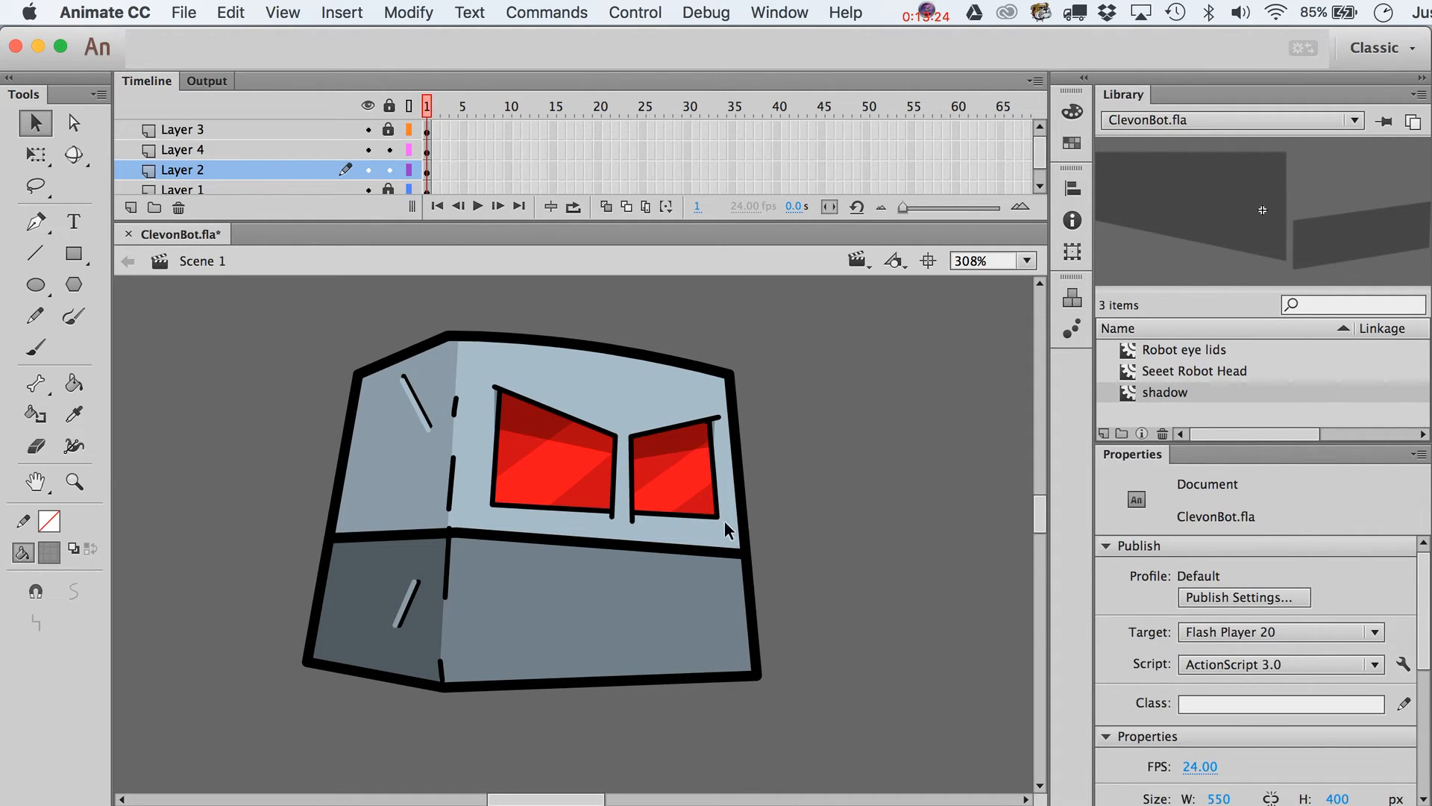
left_click_drag(715, 516, 717, 537)
left_click_drag(717, 537, 718, 514)
- Unlock Layer 3 and skew the eyes, shadow and eyelids together so their right side slopes slightly downward
left_click_drag(834, 548, 467, 213)
key("q")
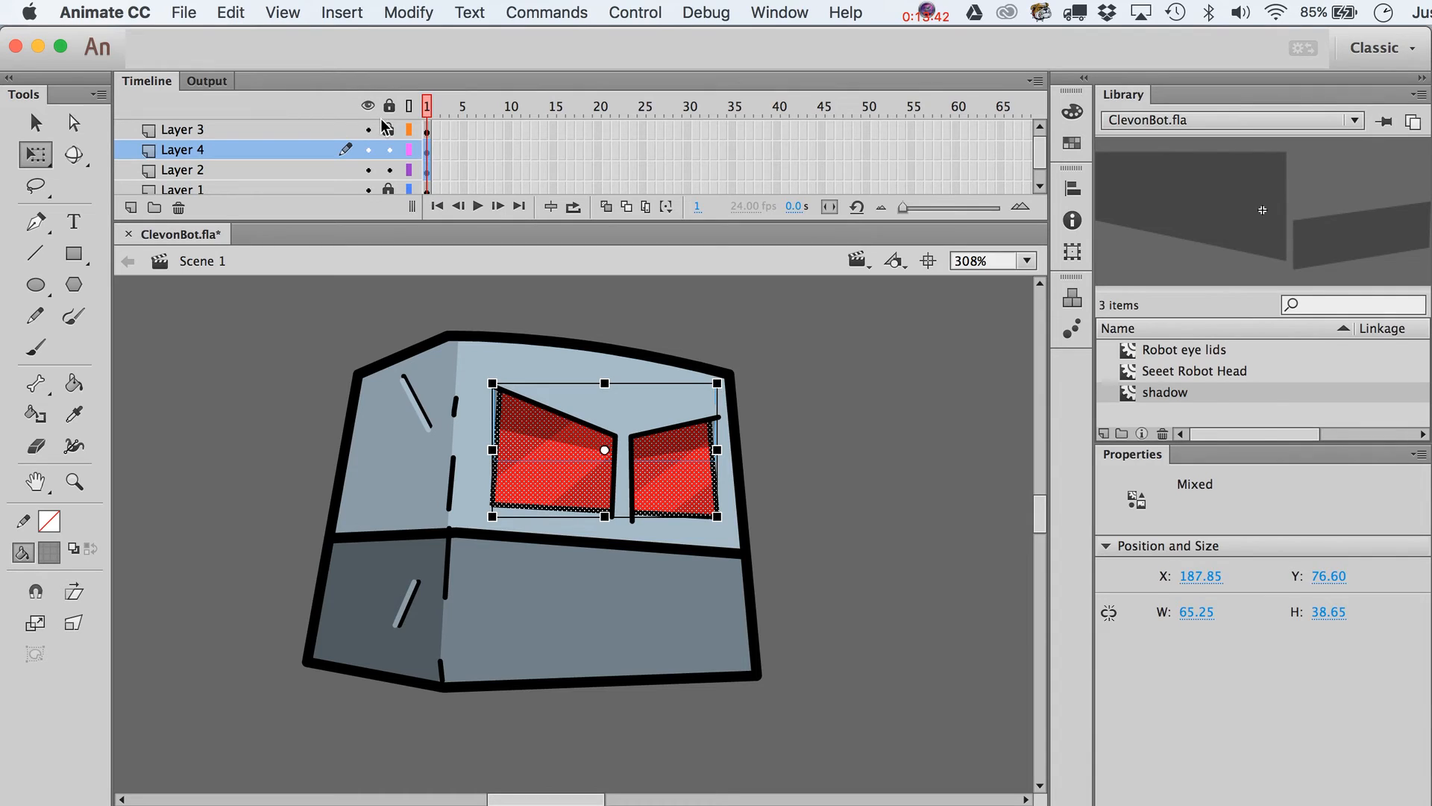
left_click_drag(858, 312, 443, 595)
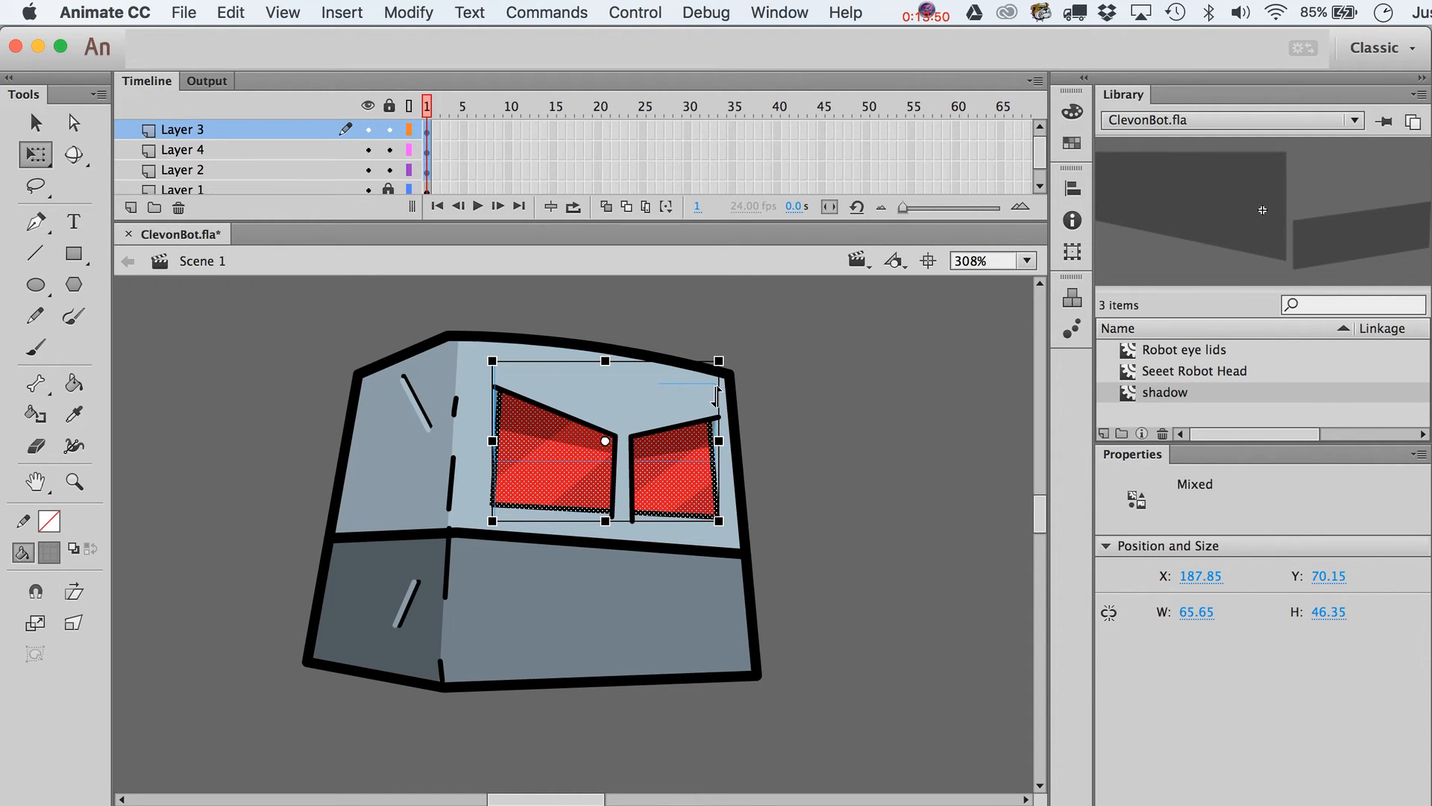
mouse_move(717, 395)
left_mouse_down()
mouse_move(716, 464)
mouse_move(712, 392)
mouse_move(720, 407)
left_mouse_up()
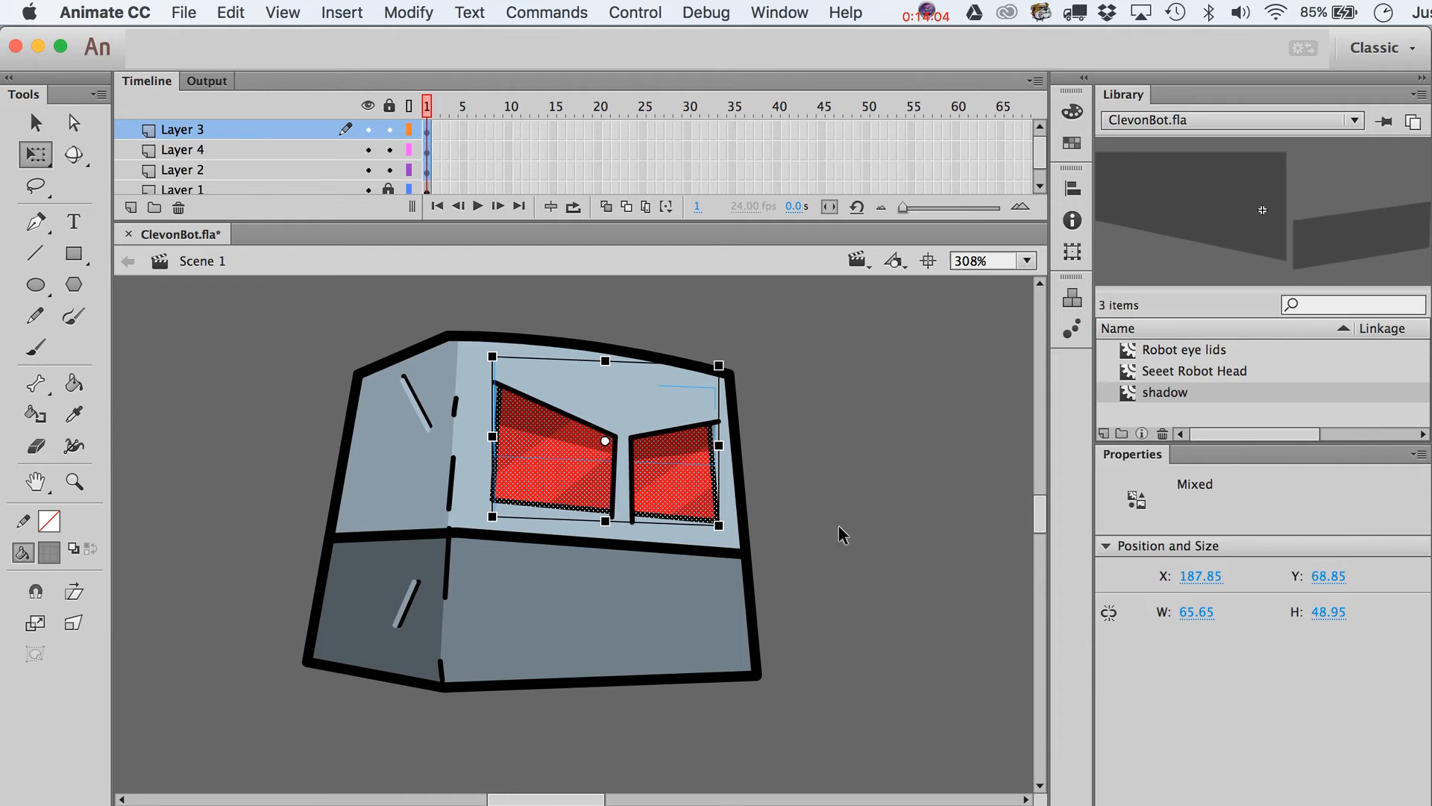
key("v")
left_click(857, 549)
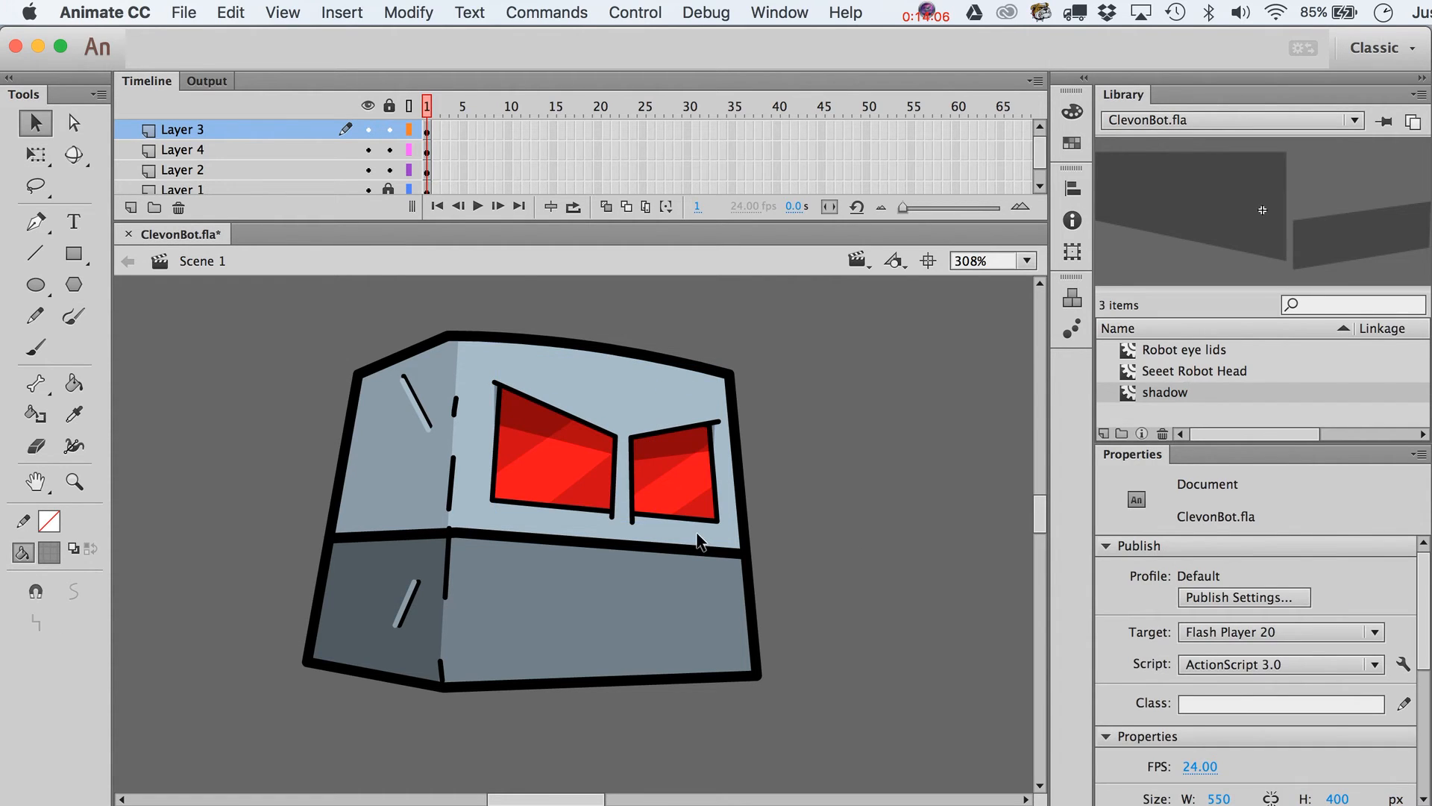
- Convert all eye artwork on Layer 2 into a Movie Clip symbol named "robot eyes"
left_click(698, 517)
left_click(879, 534)
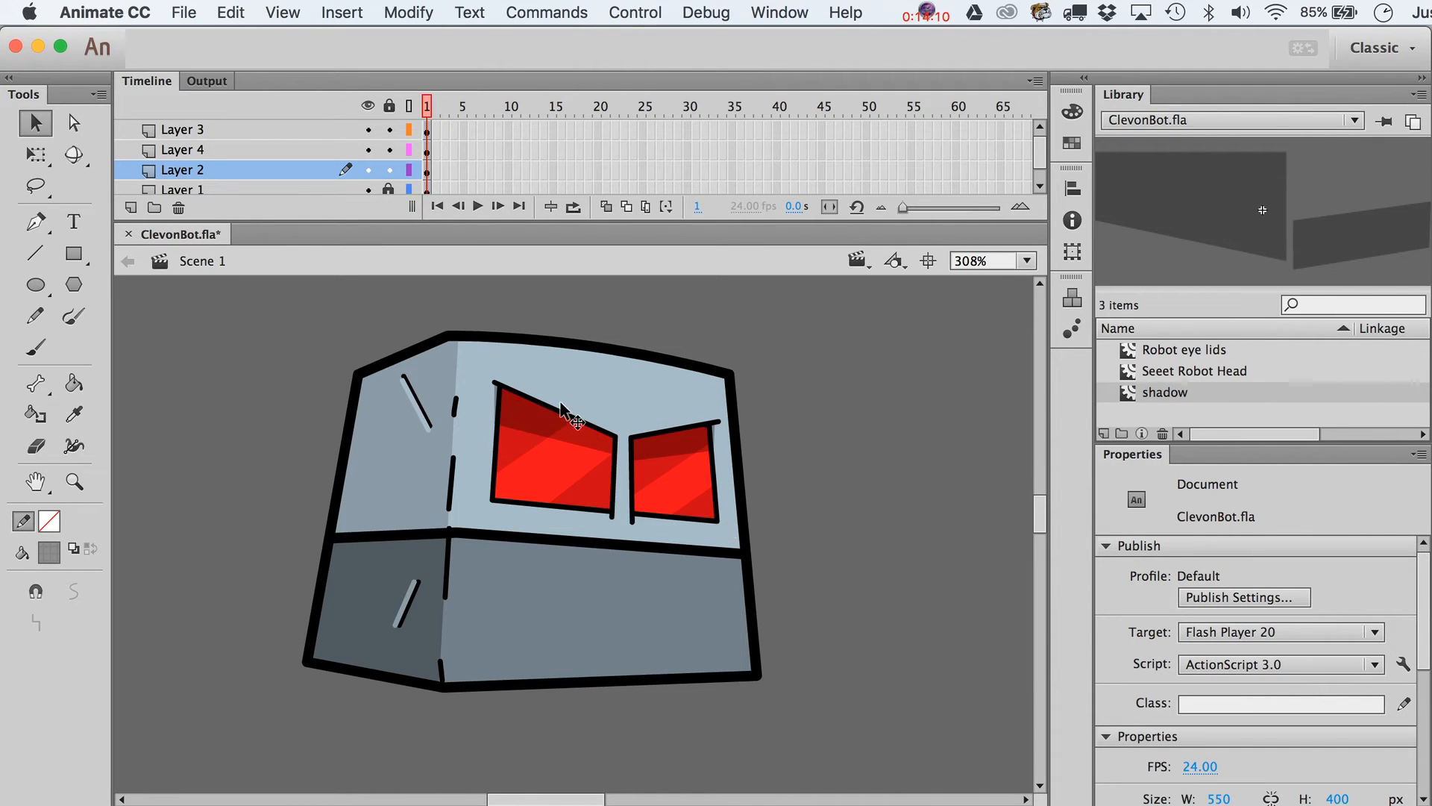
left_click(426, 171)
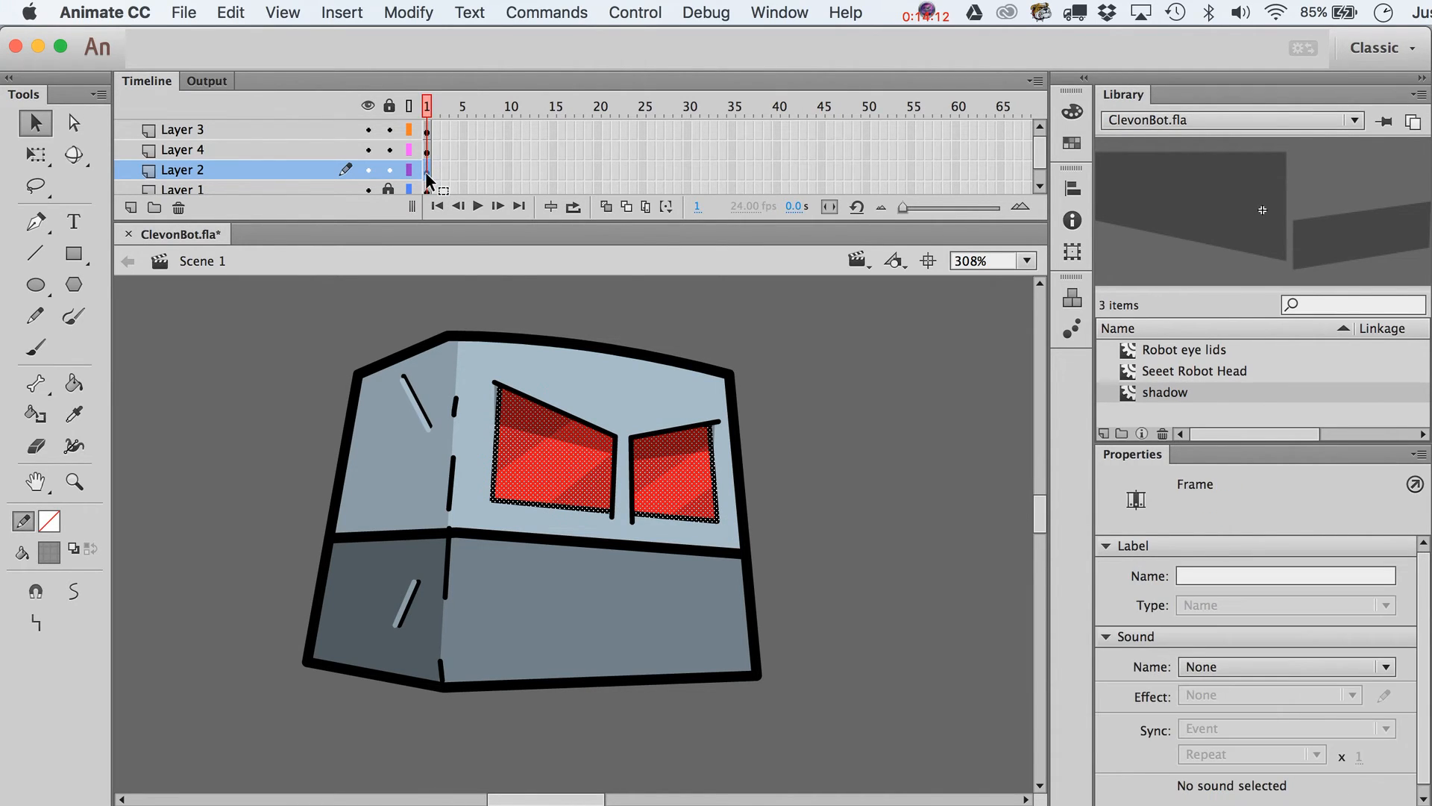
key("F8")
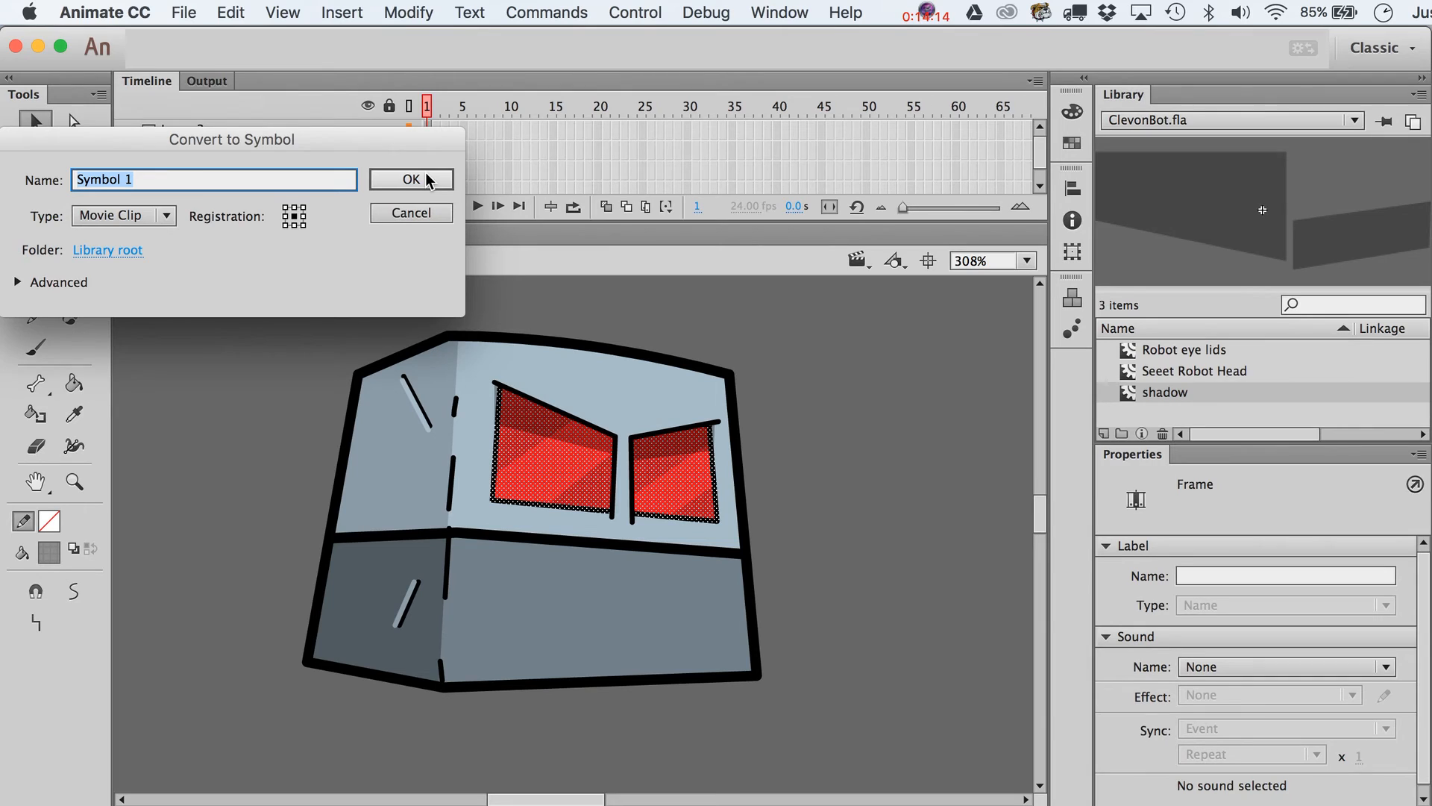
type("robot eyes")
key("Return")
left_click(819, 424)
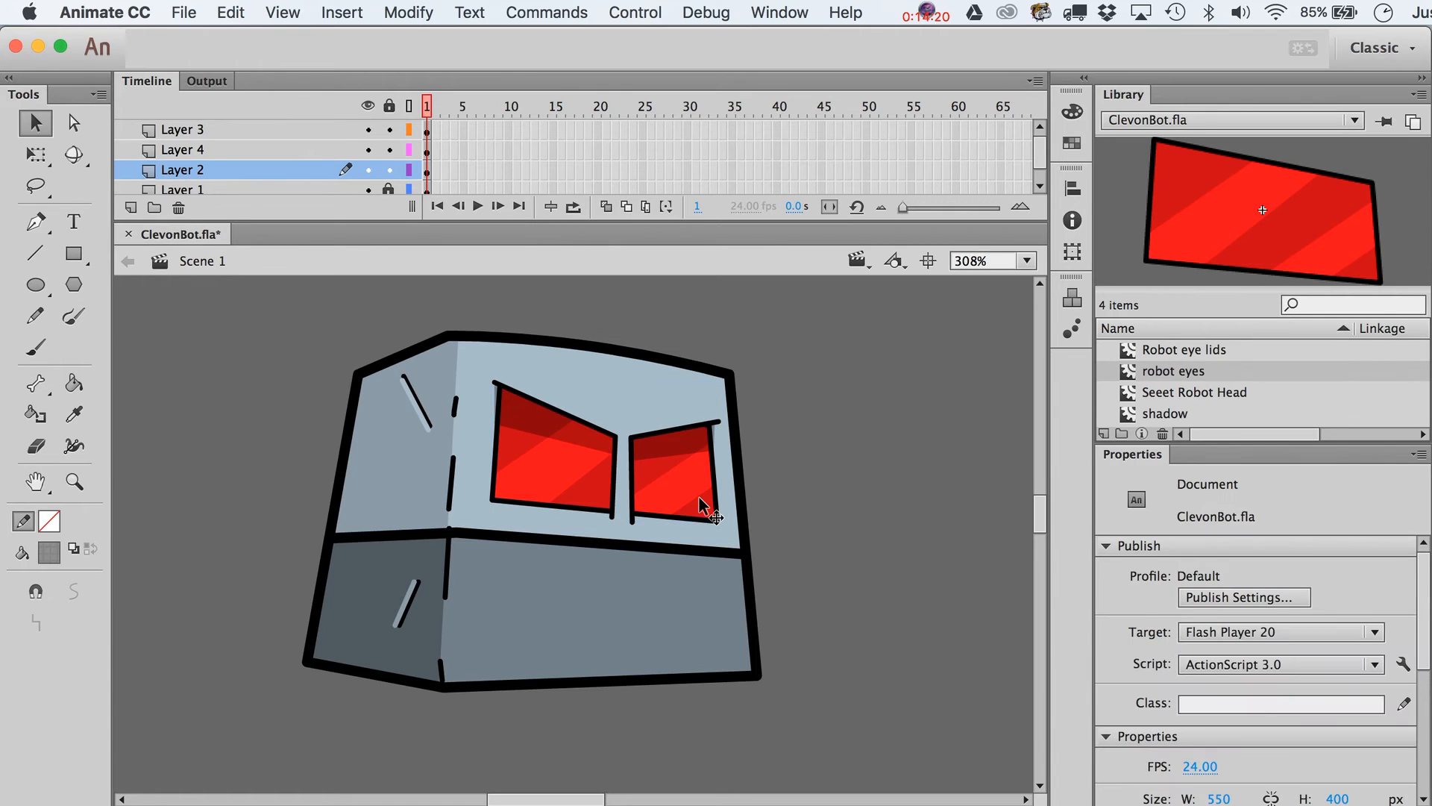
- Add a red Glow filter with High quality to the robot eyes instance
left_click(699, 495)
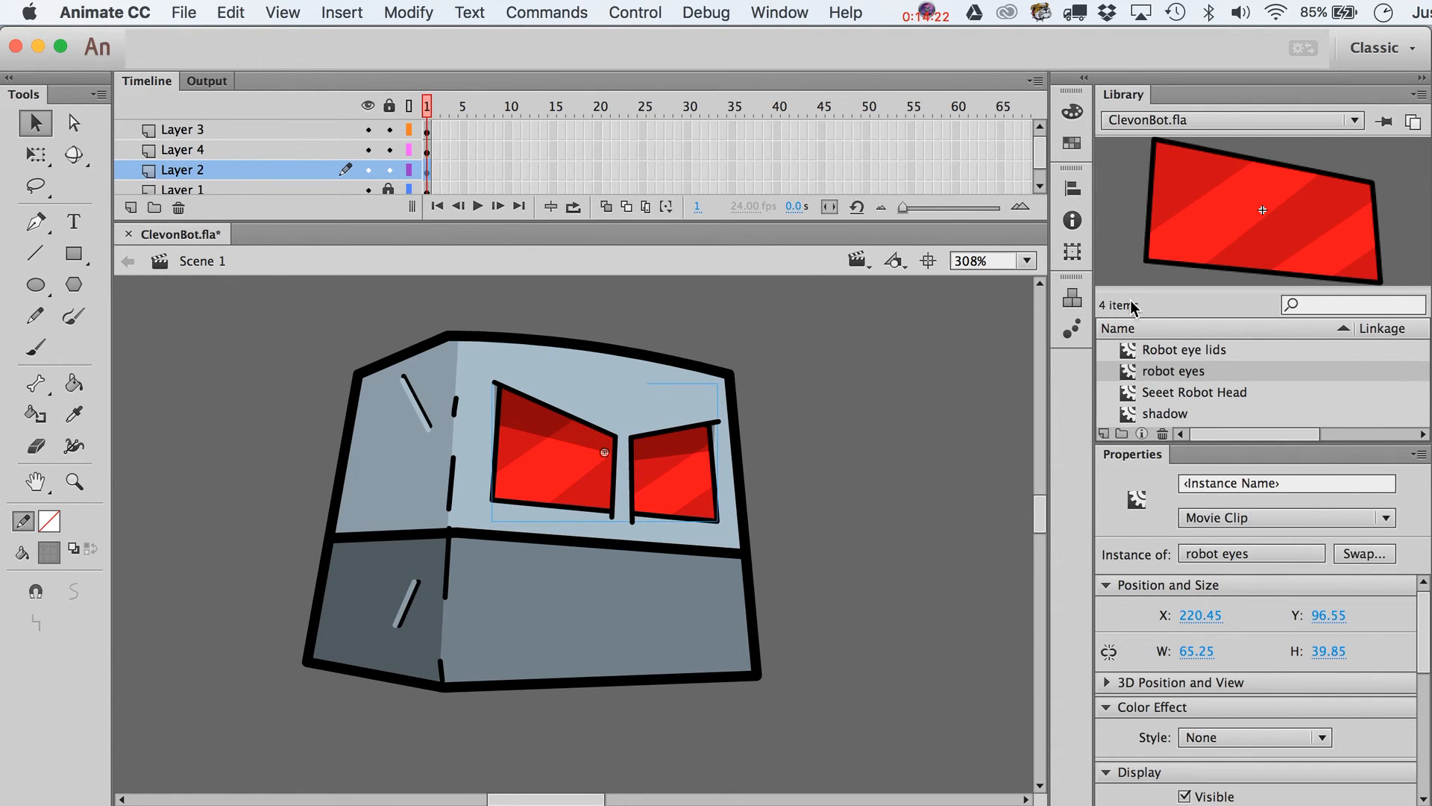
double_click(1126, 94)
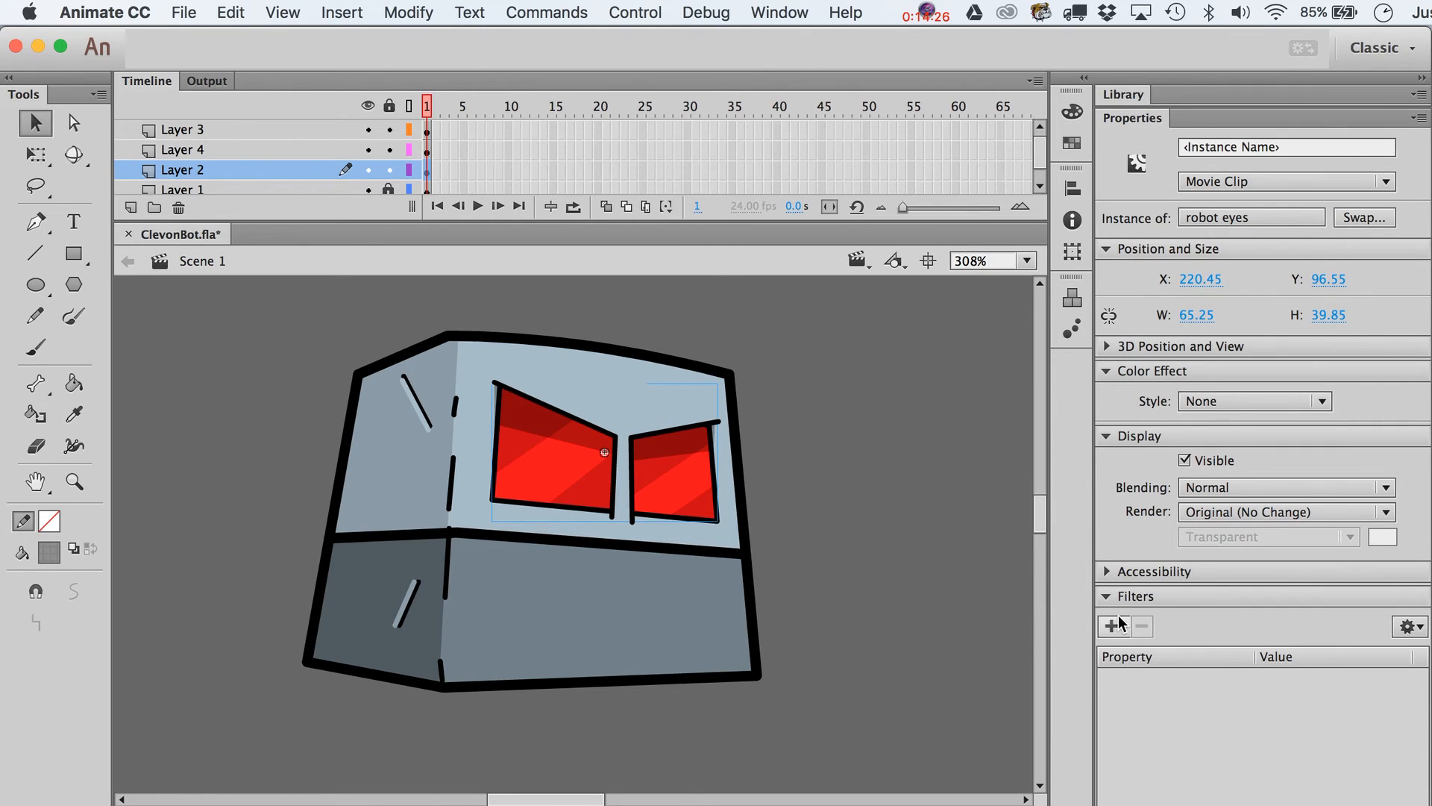
left_click(1107, 436)
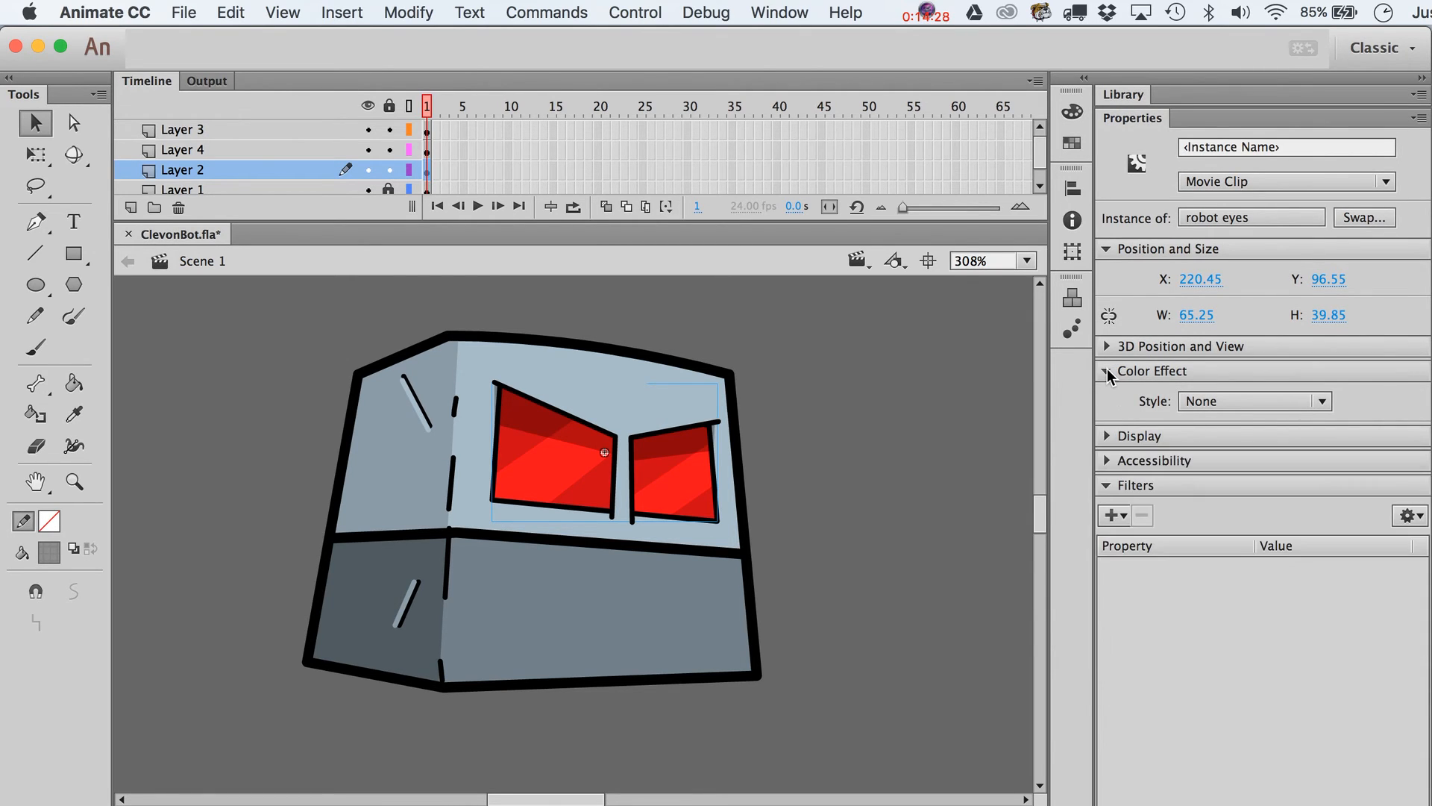
left_click(1107, 370)
left_click(1113, 475)
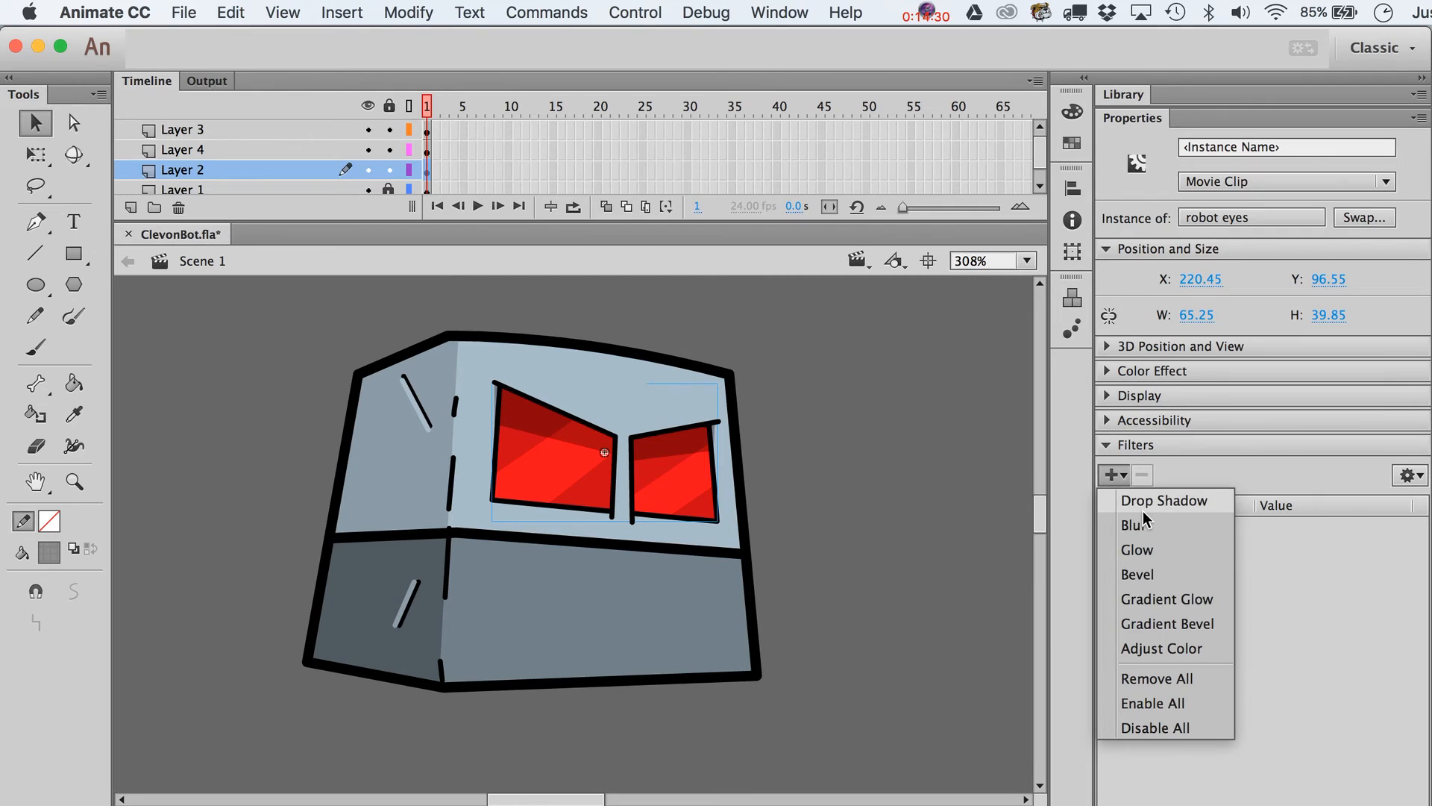
left_click(1152, 552)
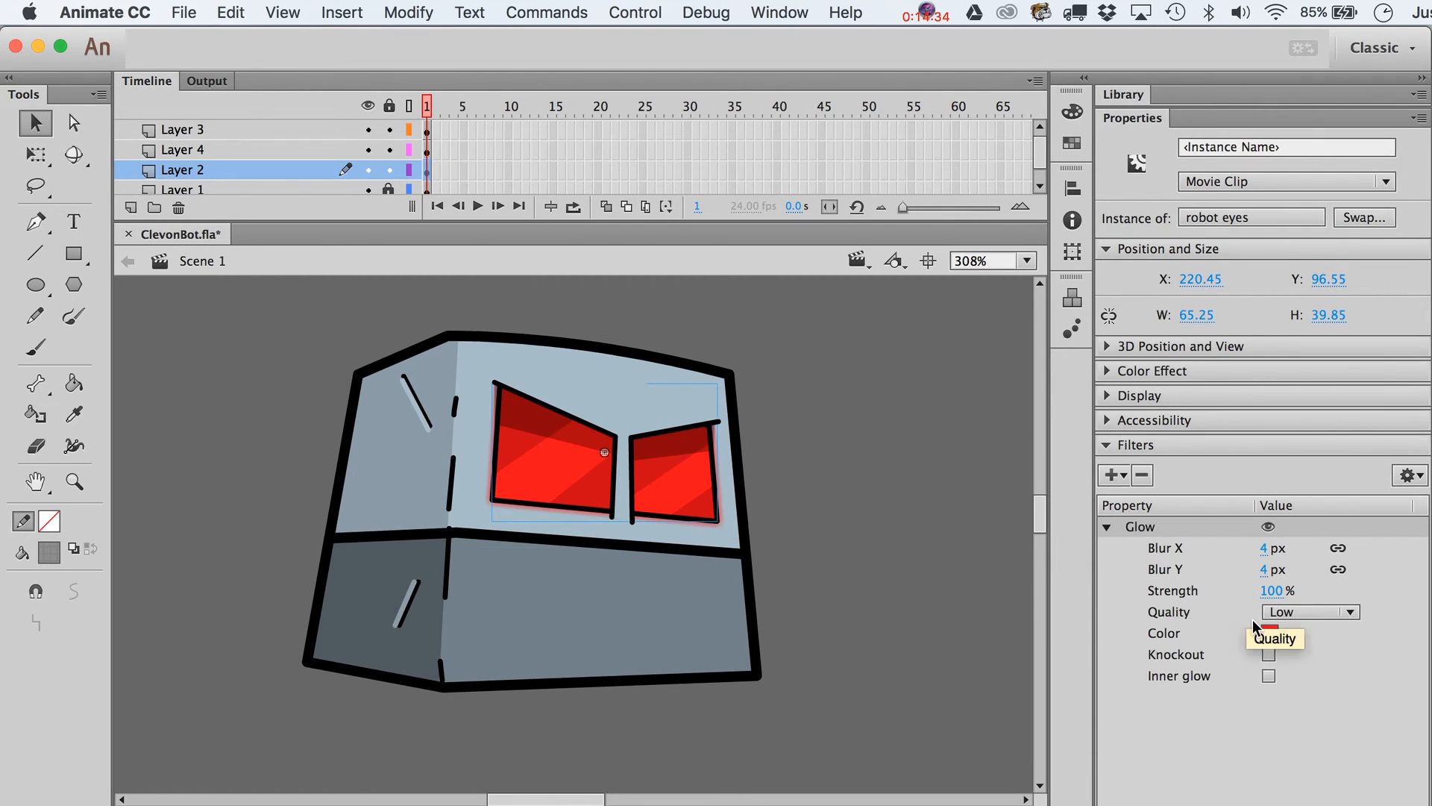
left_click(1280, 611)
left_click(1299, 673)
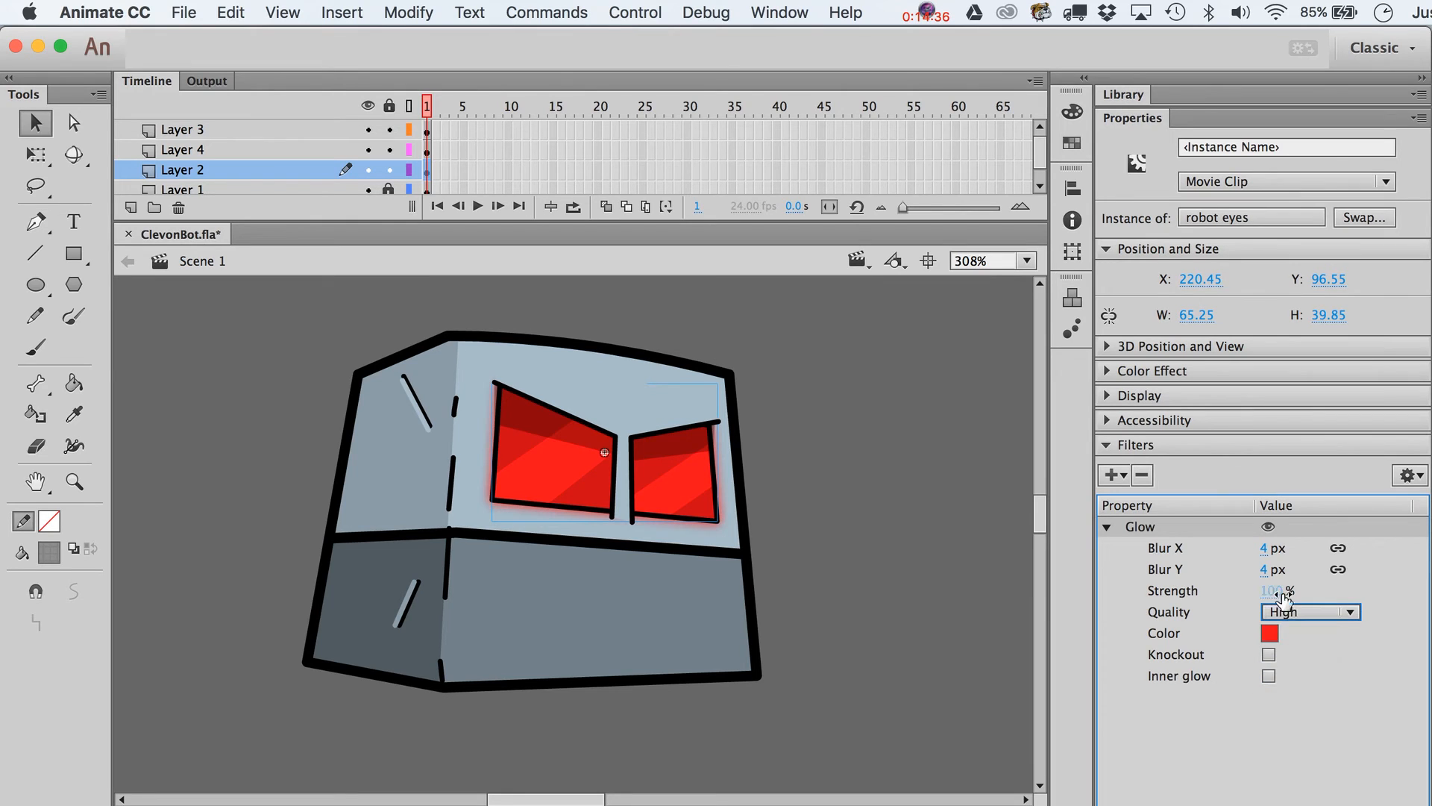
- Turn on inner glow for the robot eyes' Glow filter and check the look with the eyes deselected
left_click(813, 492)
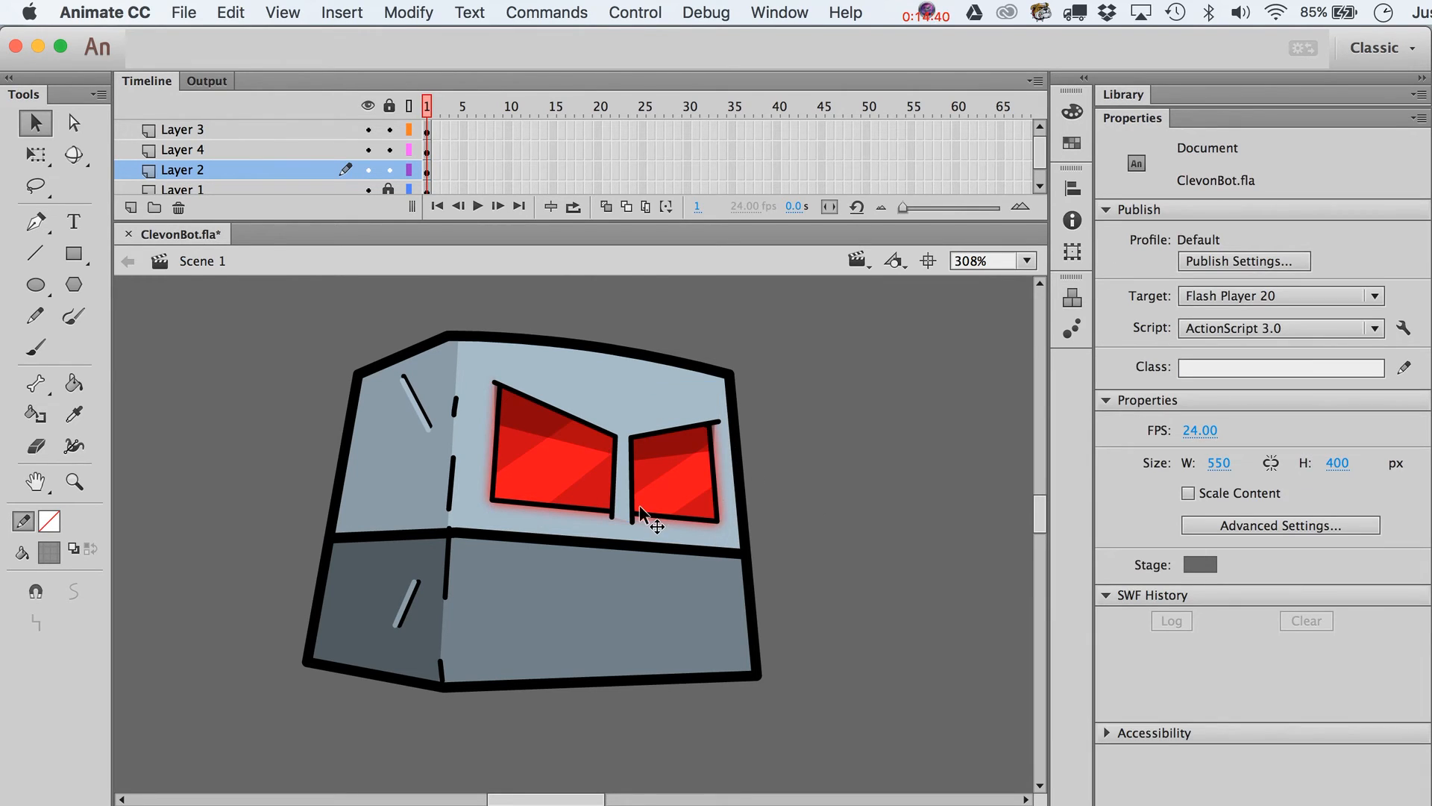
left_click(686, 505)
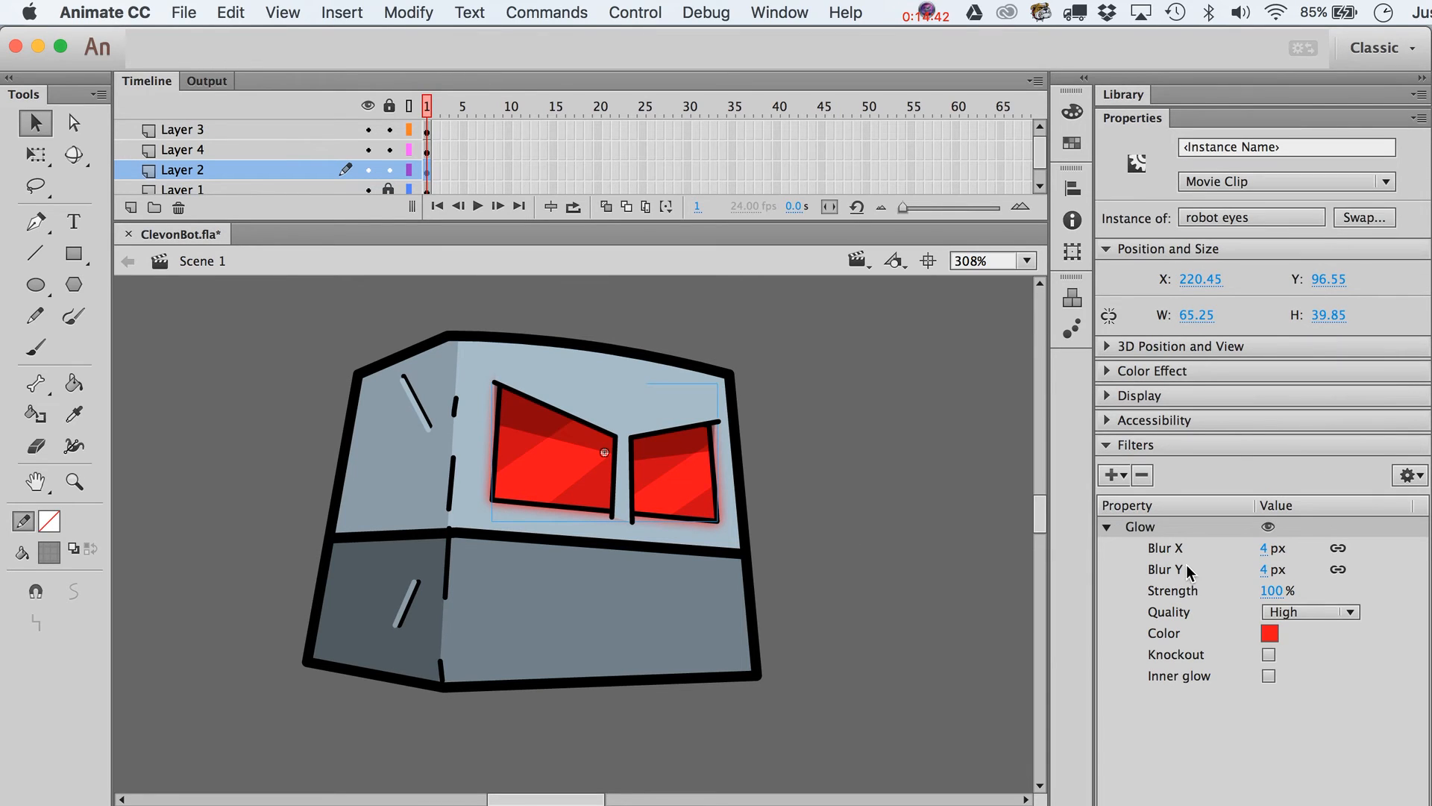
left_click(1269, 676)
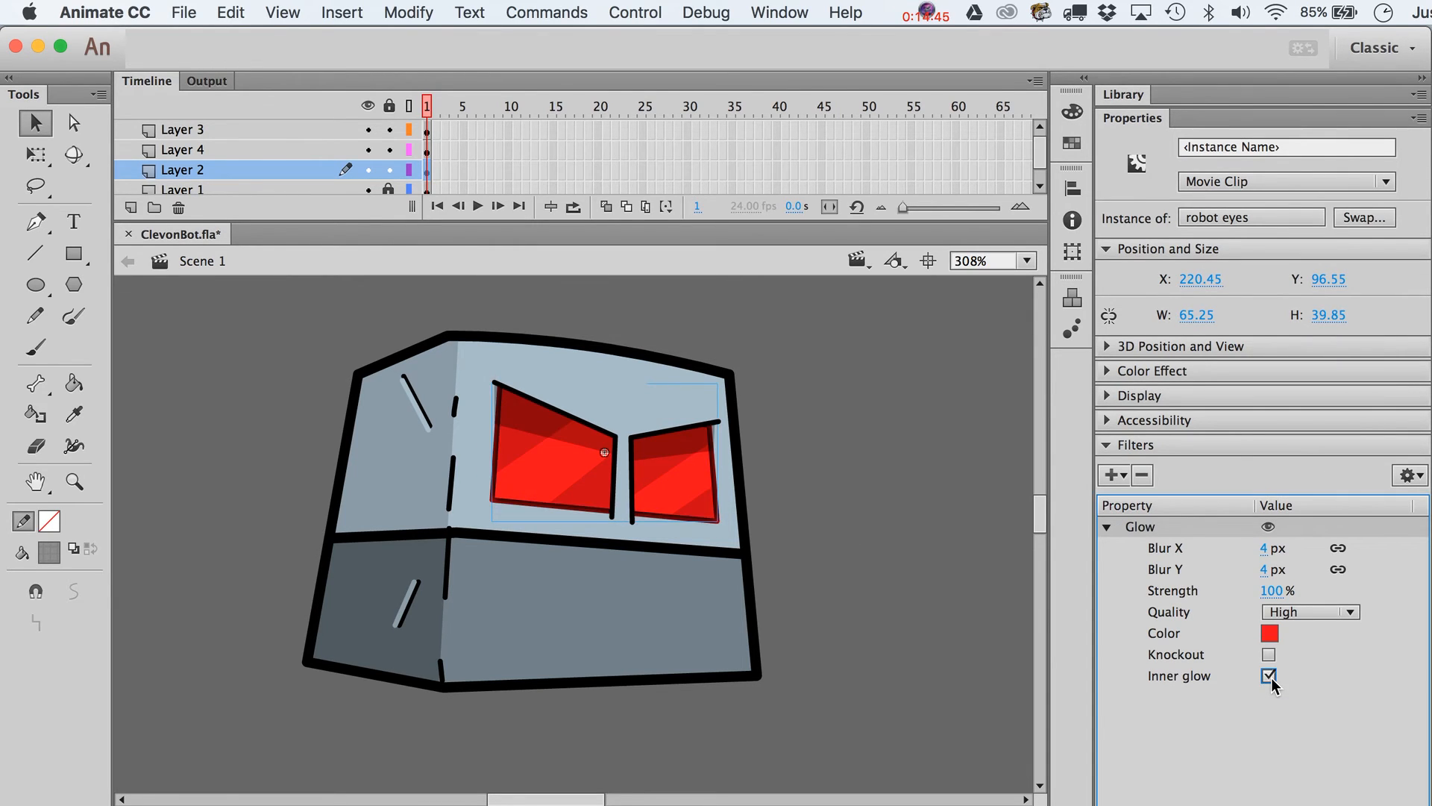
left_click(951, 567)
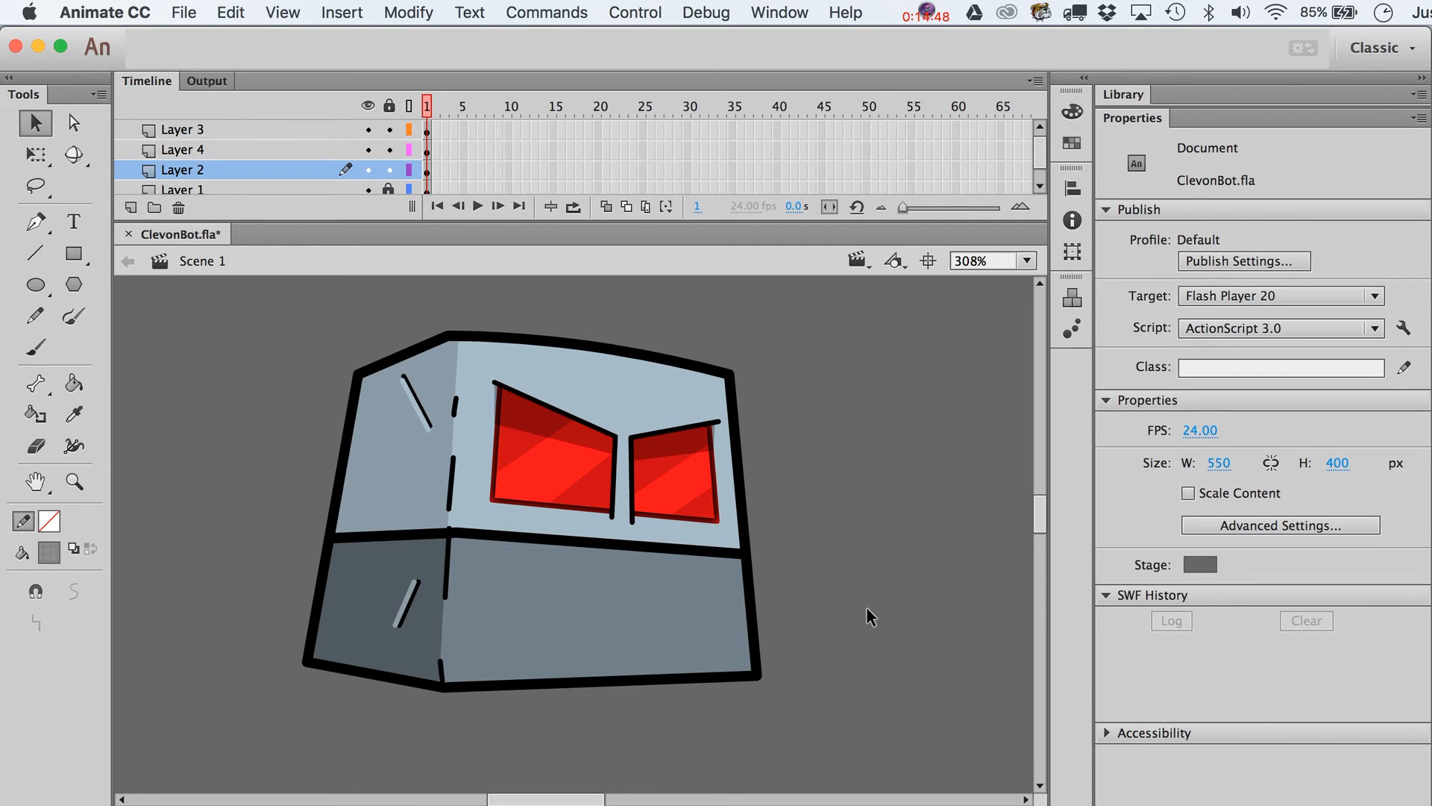
left_click(687, 513)
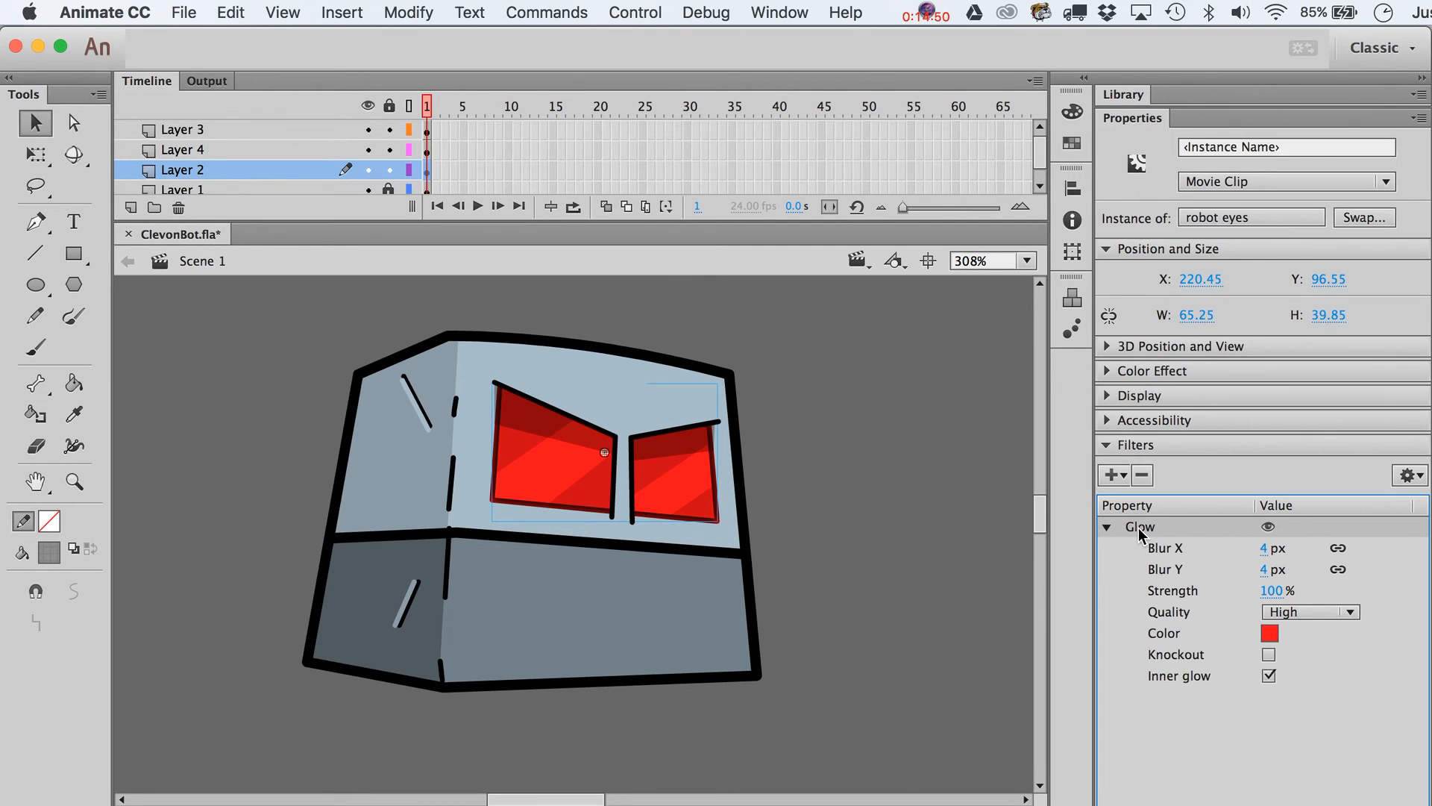
- Duplicate the Glow filter on the robot eyes and turn off inner glow on the second copy
left_click(1414, 476)
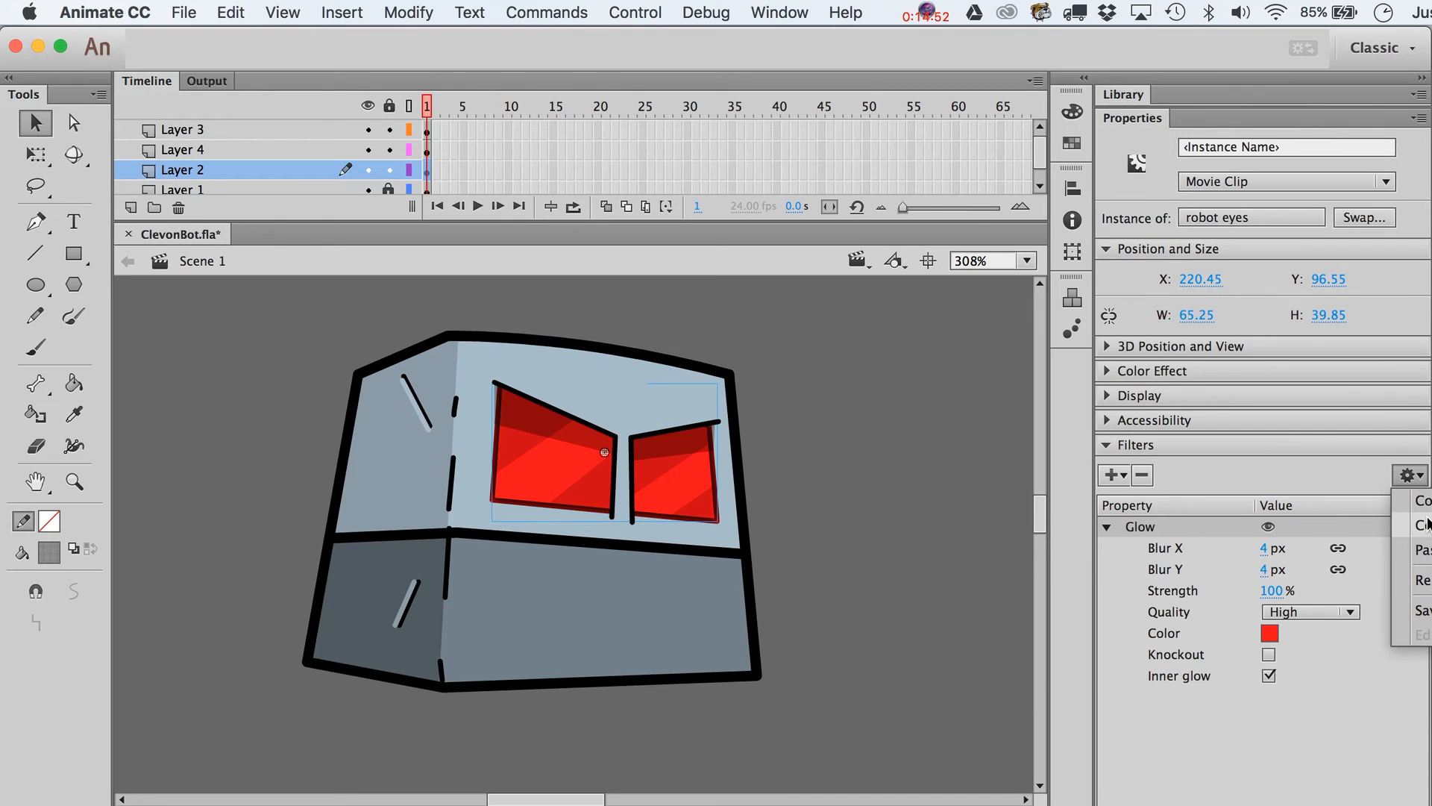
left_click(1423, 550)
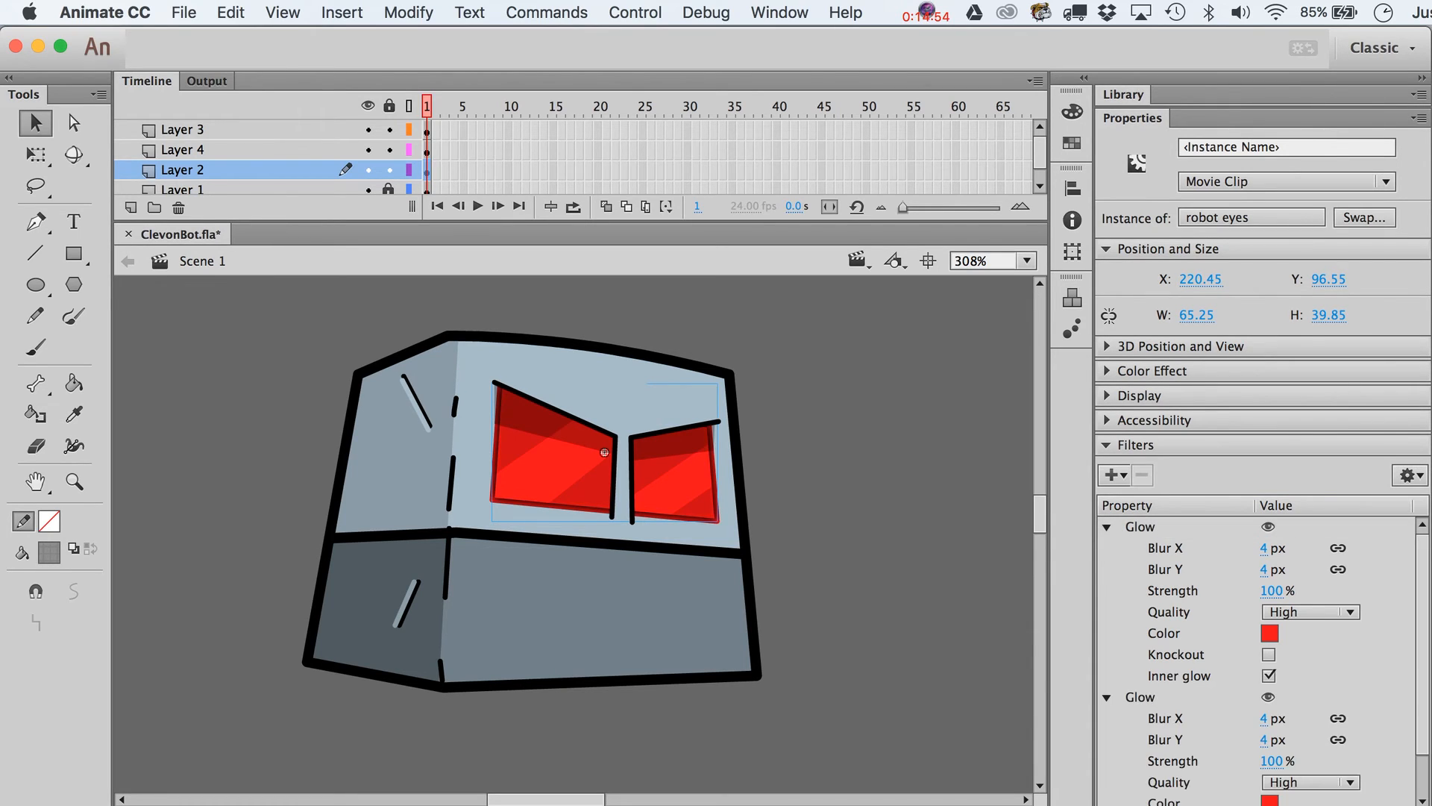
scroll(1416, 656, "down", 2)
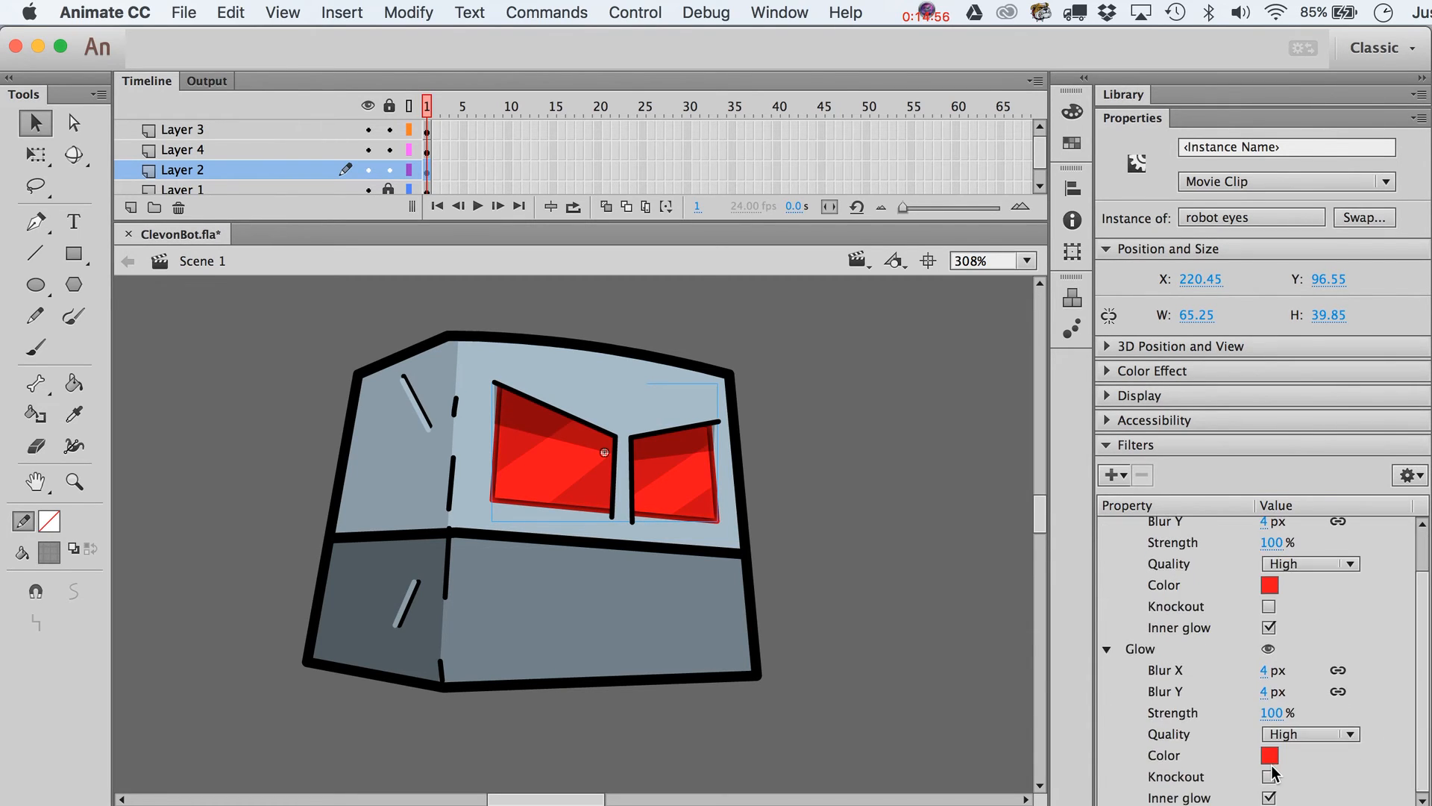
left_click(1269, 798)
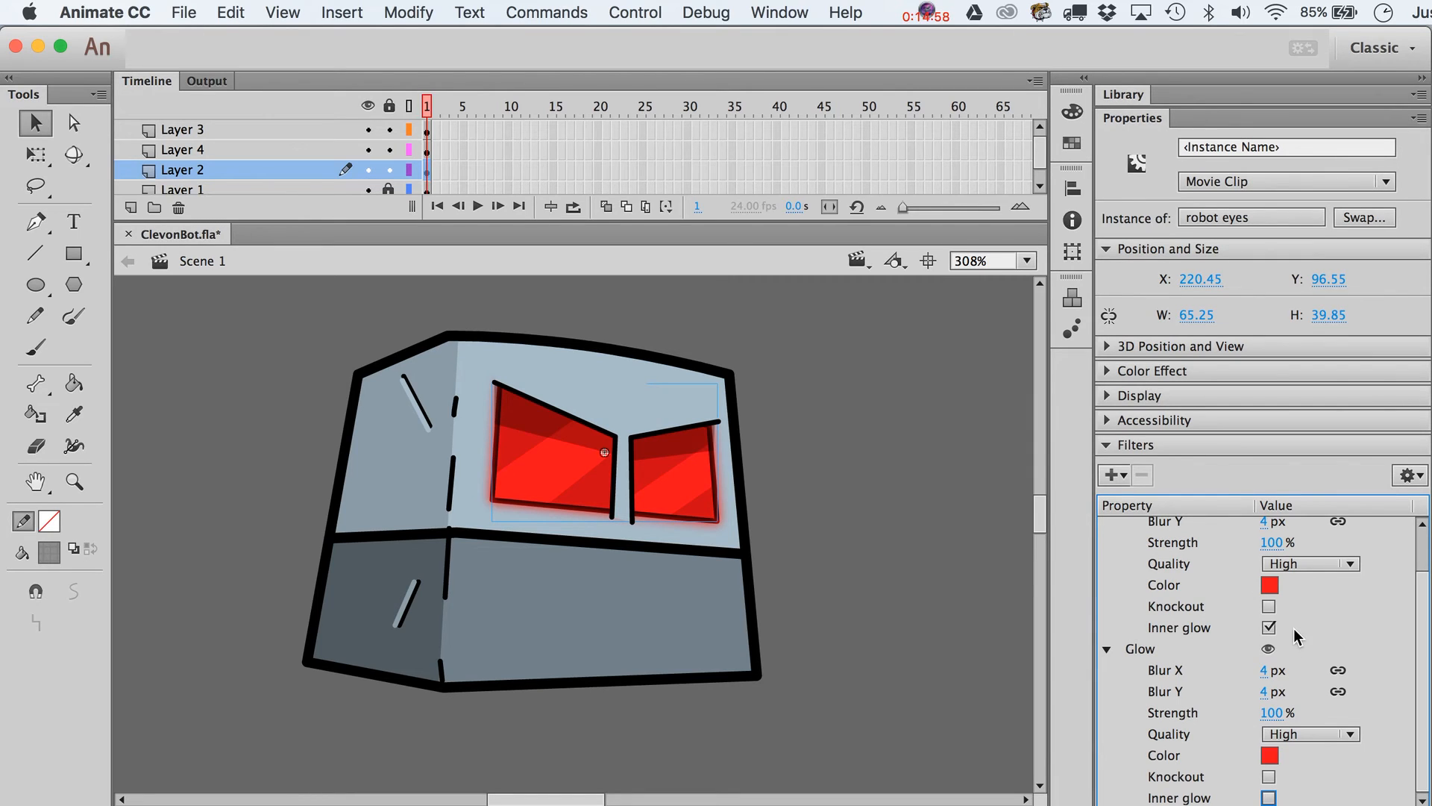
- Set the inner glow to 201% strength and 7 px blur, and the second glow to 6 px blur
scroll(1383, 575, "up", 2)
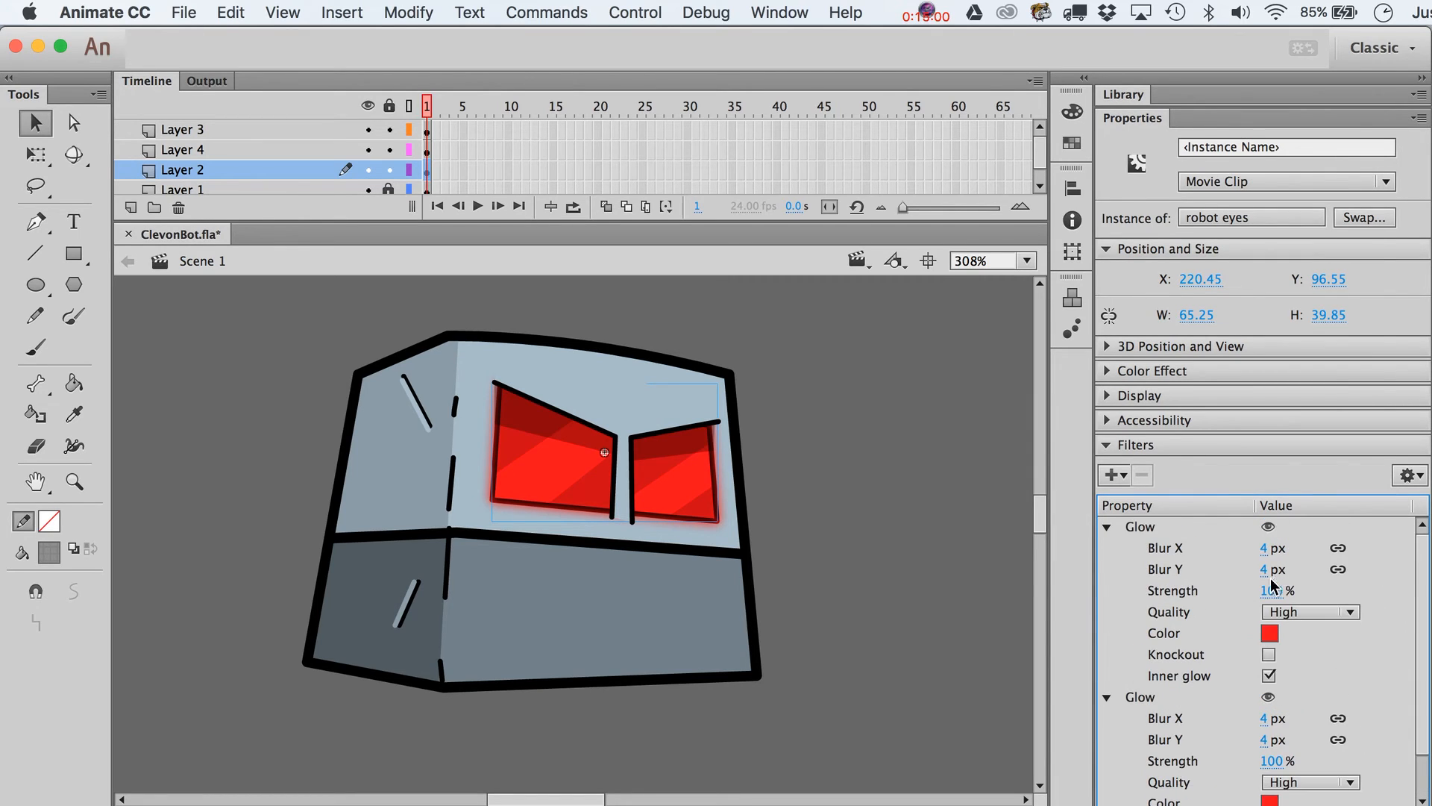
left_click_drag(1272, 590, 1383, 589)
mouse_move(1263, 548)
left_mouse_down()
mouse_move(1281, 547)
mouse_move(1264, 548)
left_mouse_up()
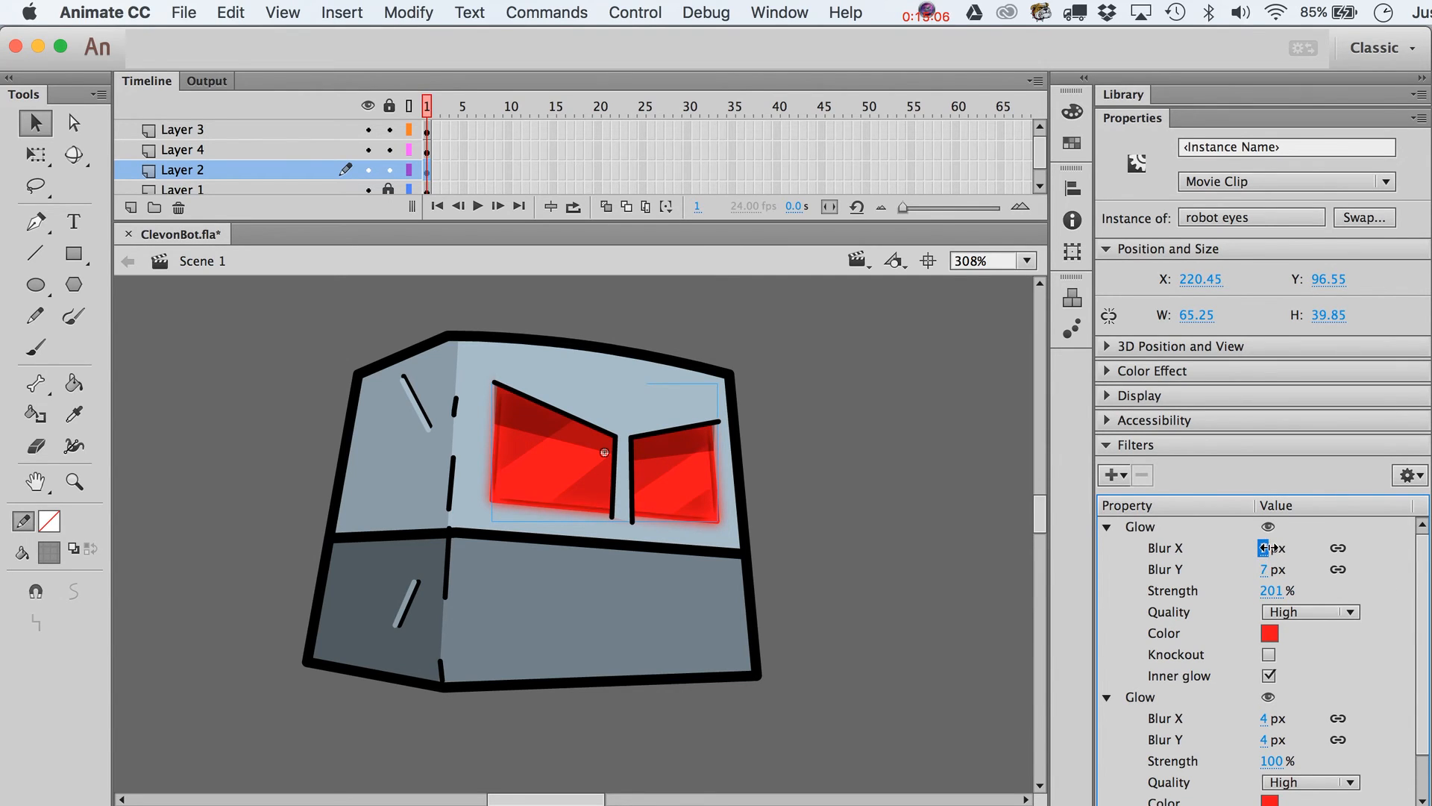
left_click(944, 447)
left_click(716, 507)
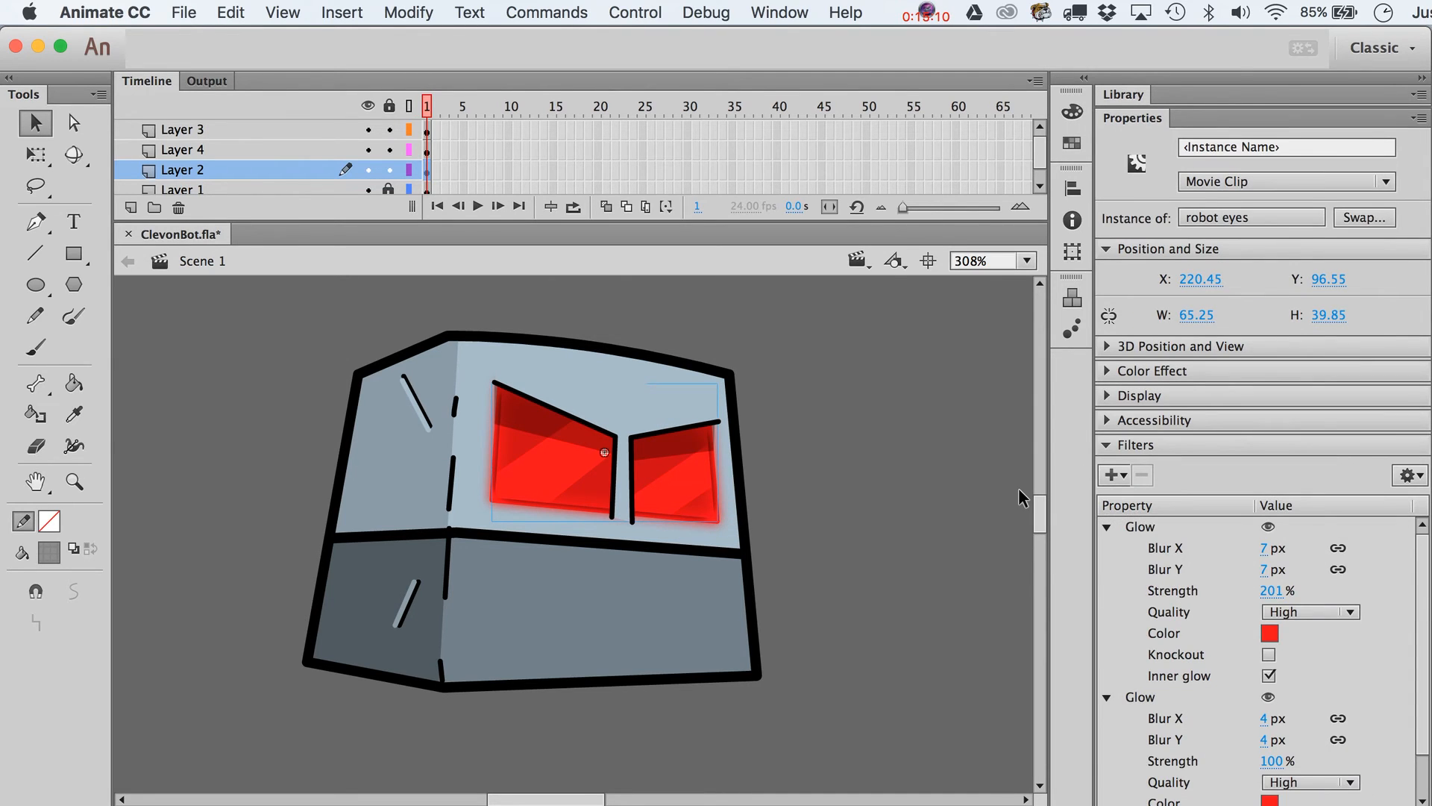
scroll(1423, 589, "down", 2)
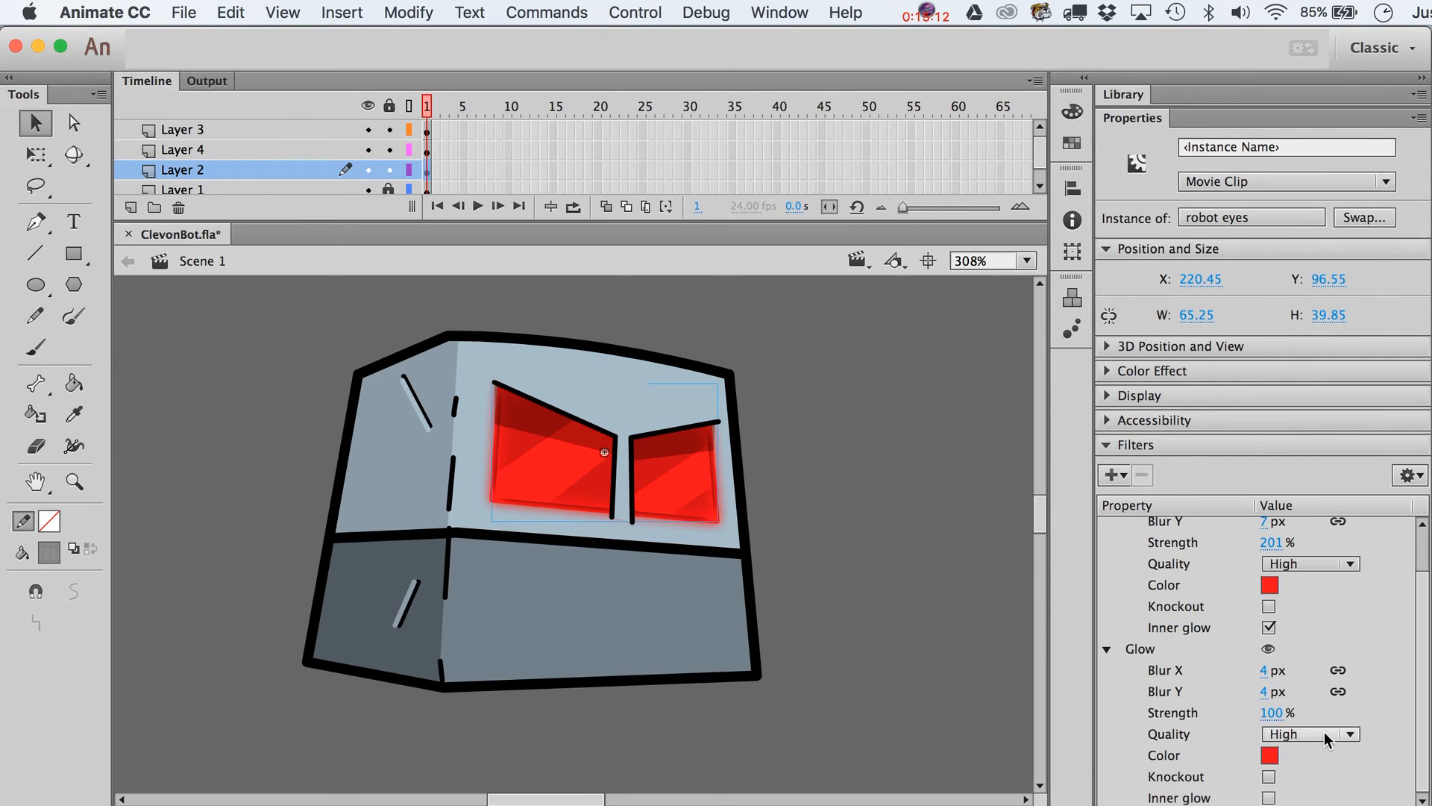
left_click_drag(1263, 674, 1272, 672)
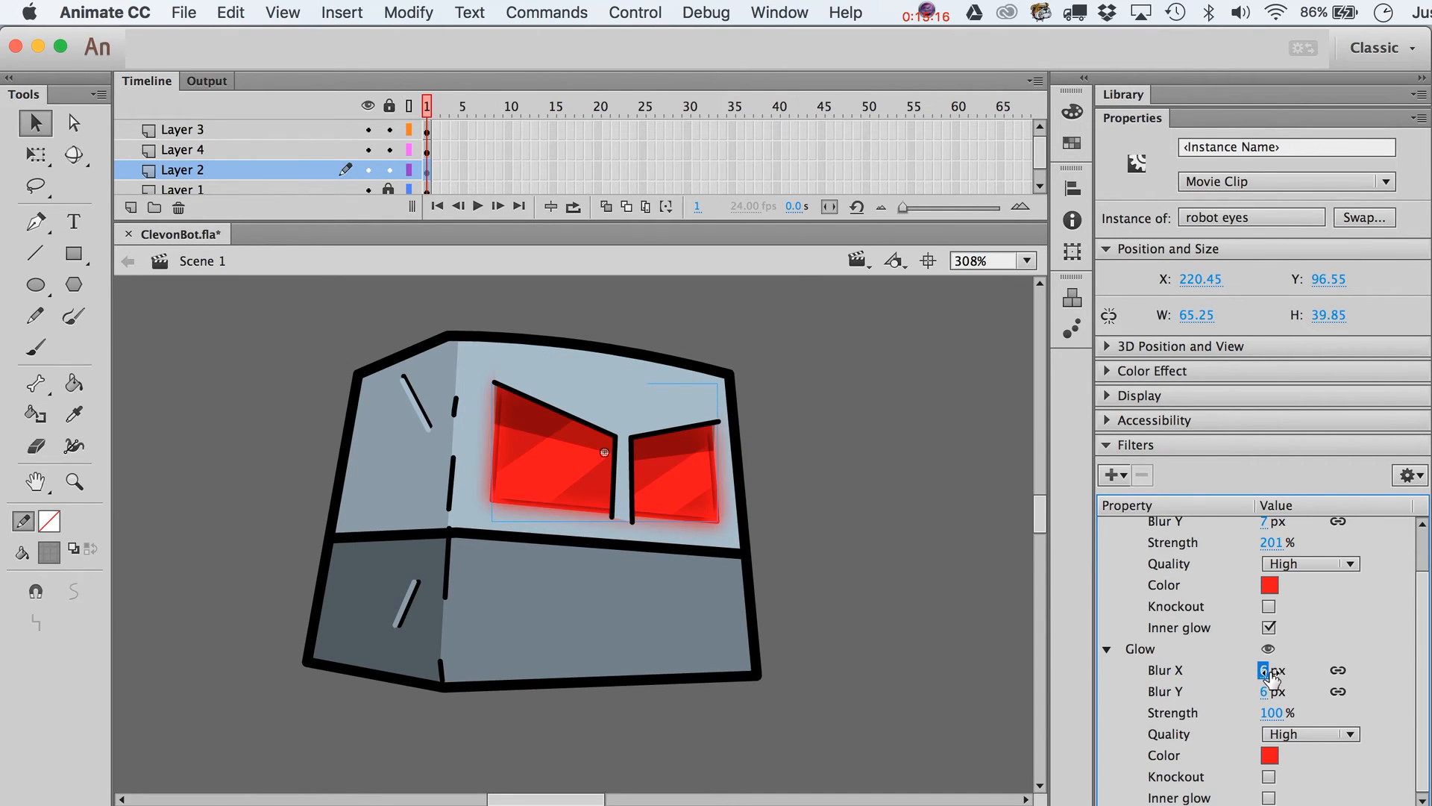
- Remove the Glow filters from the robot eyes and save the document
left_click(1172, 646)
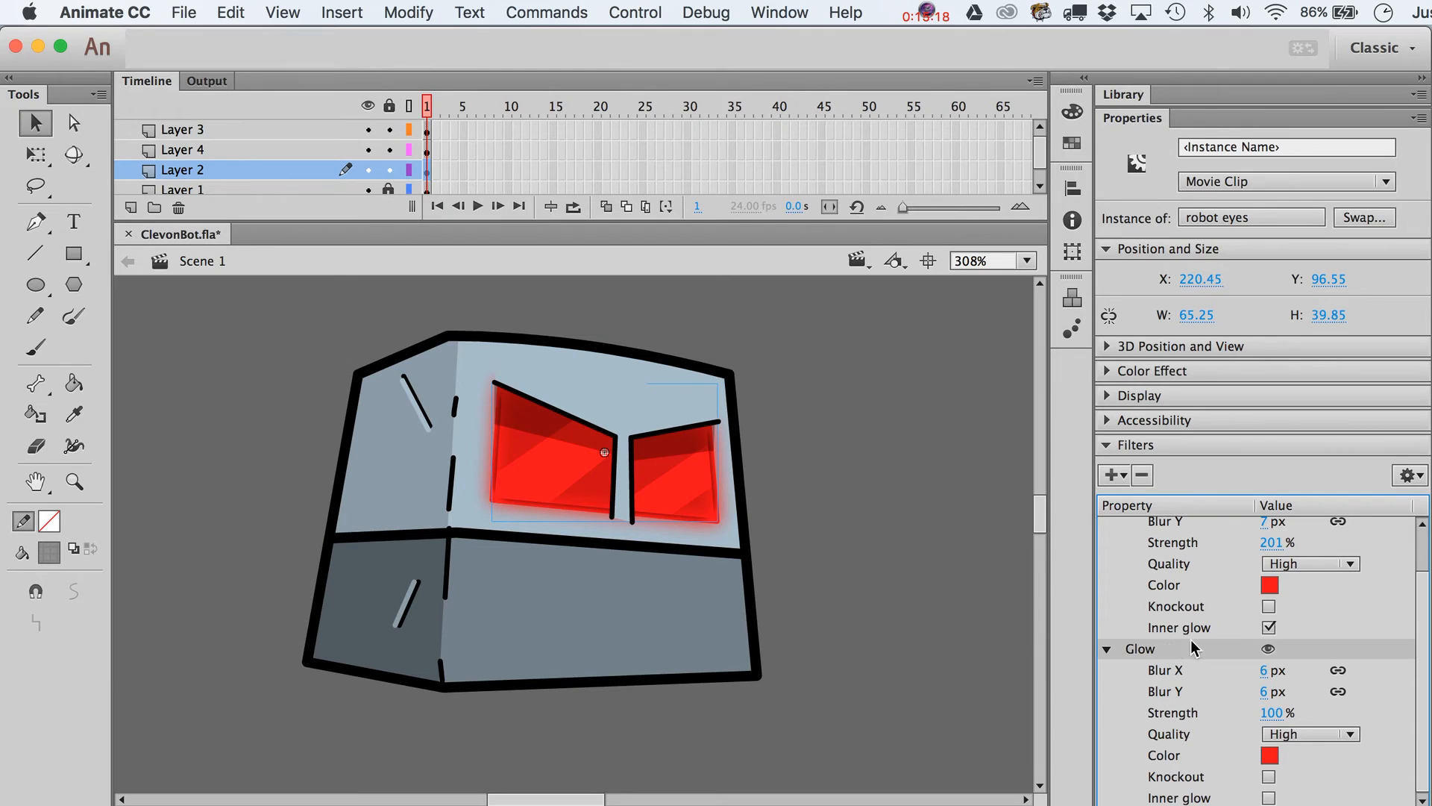
left_click(1142, 475)
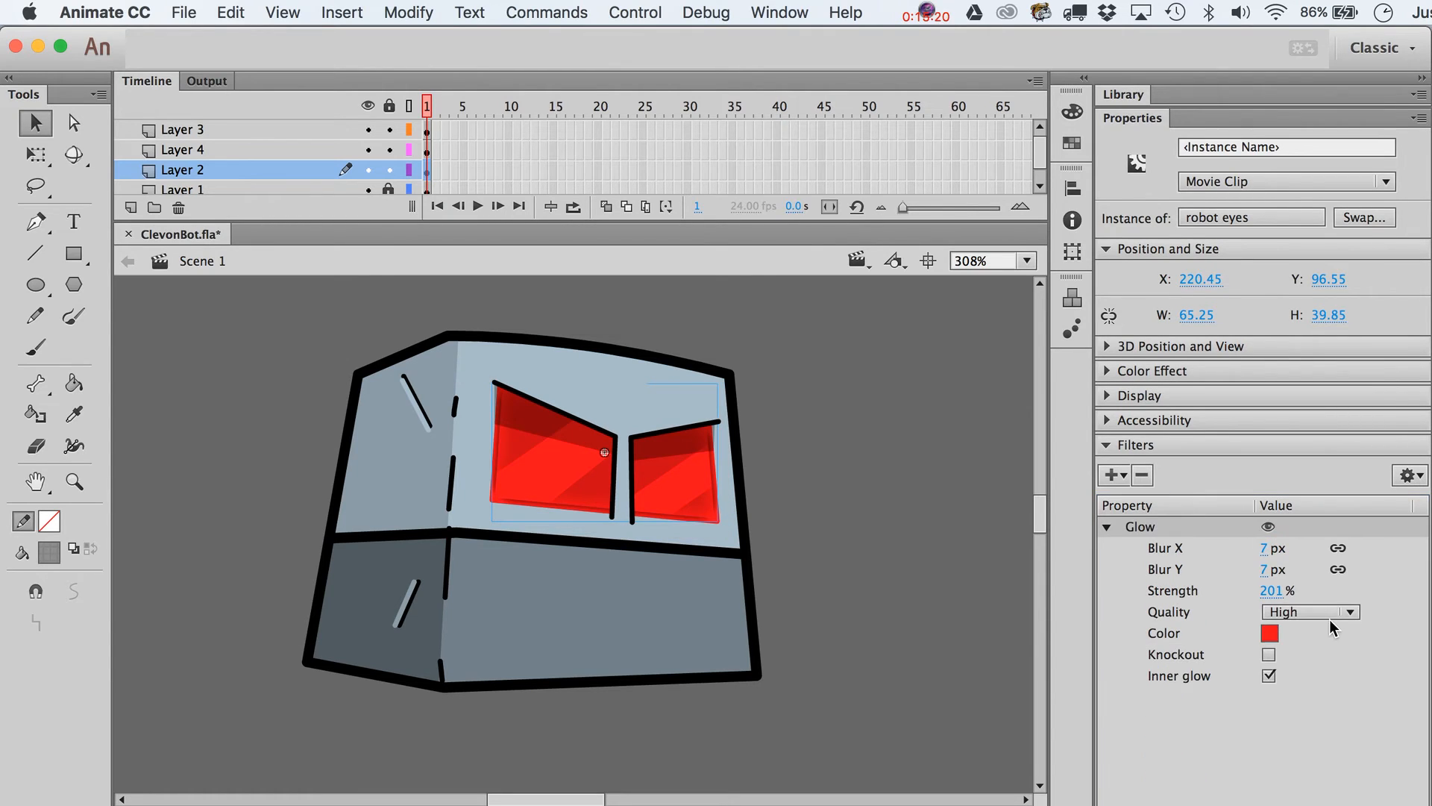
left_click(951, 419)
key("super+s")
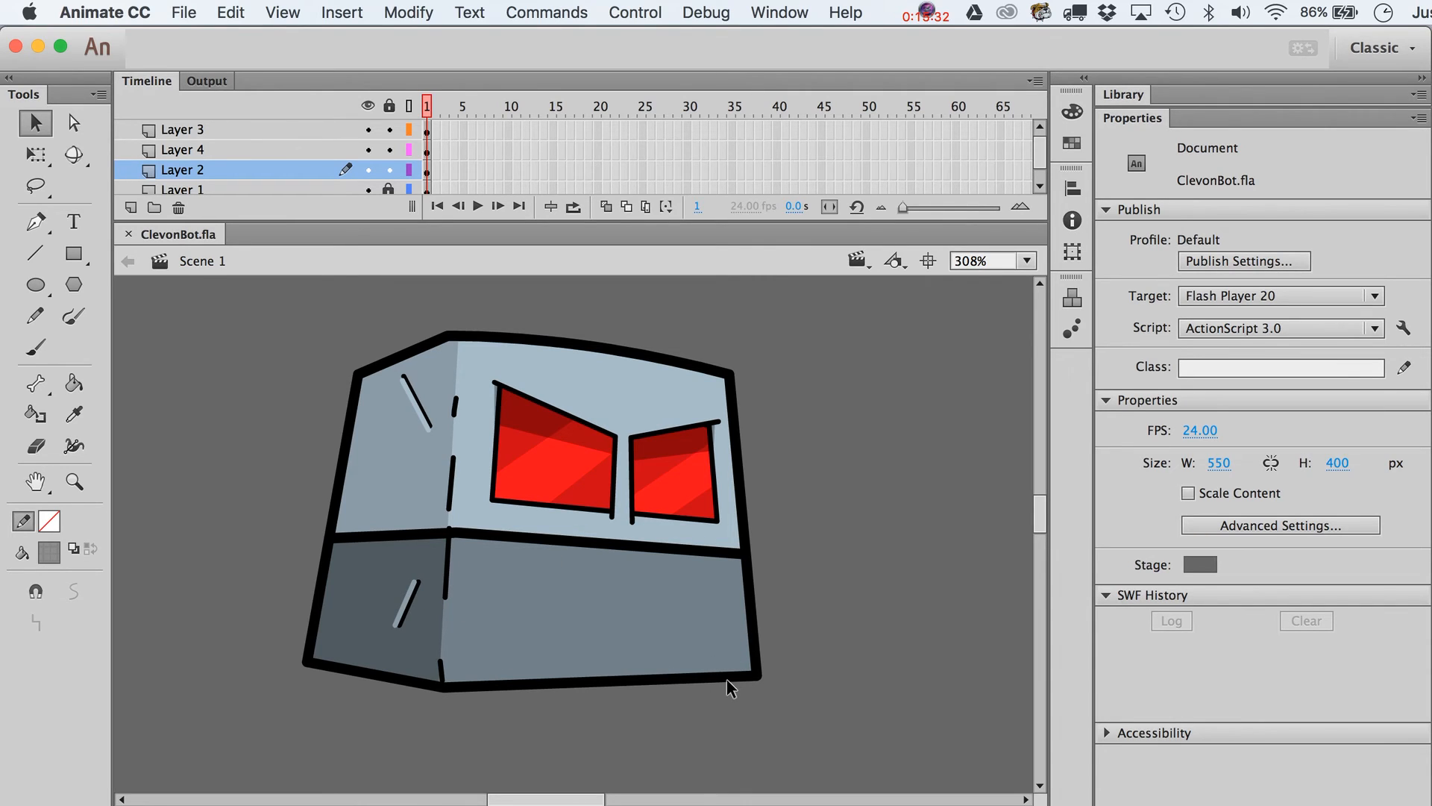
- Add a layer above Layer 3 and draw a fully opaque black rectangle without stroke as the mouth on the lower face
left_click(223, 131)
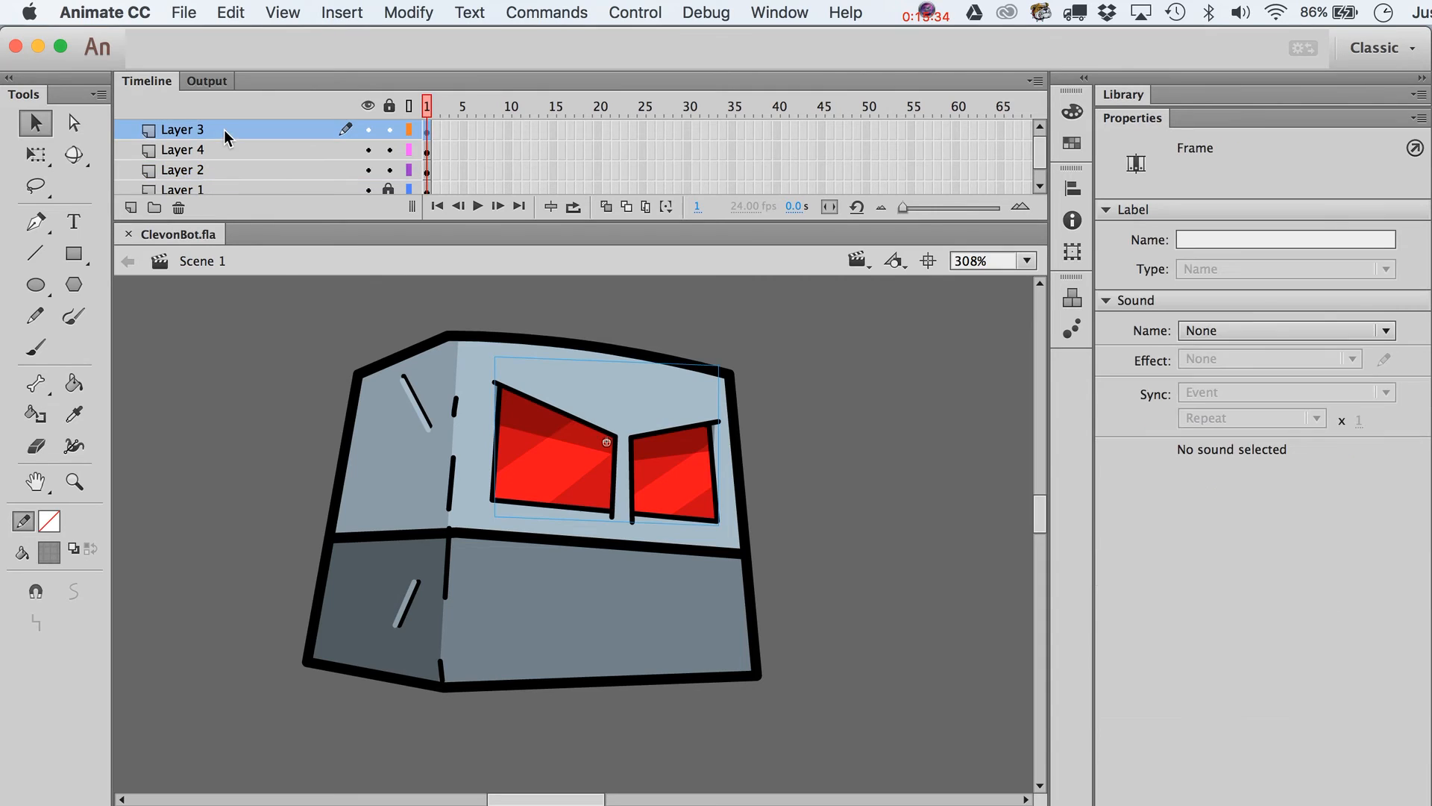
left_click(127, 208)
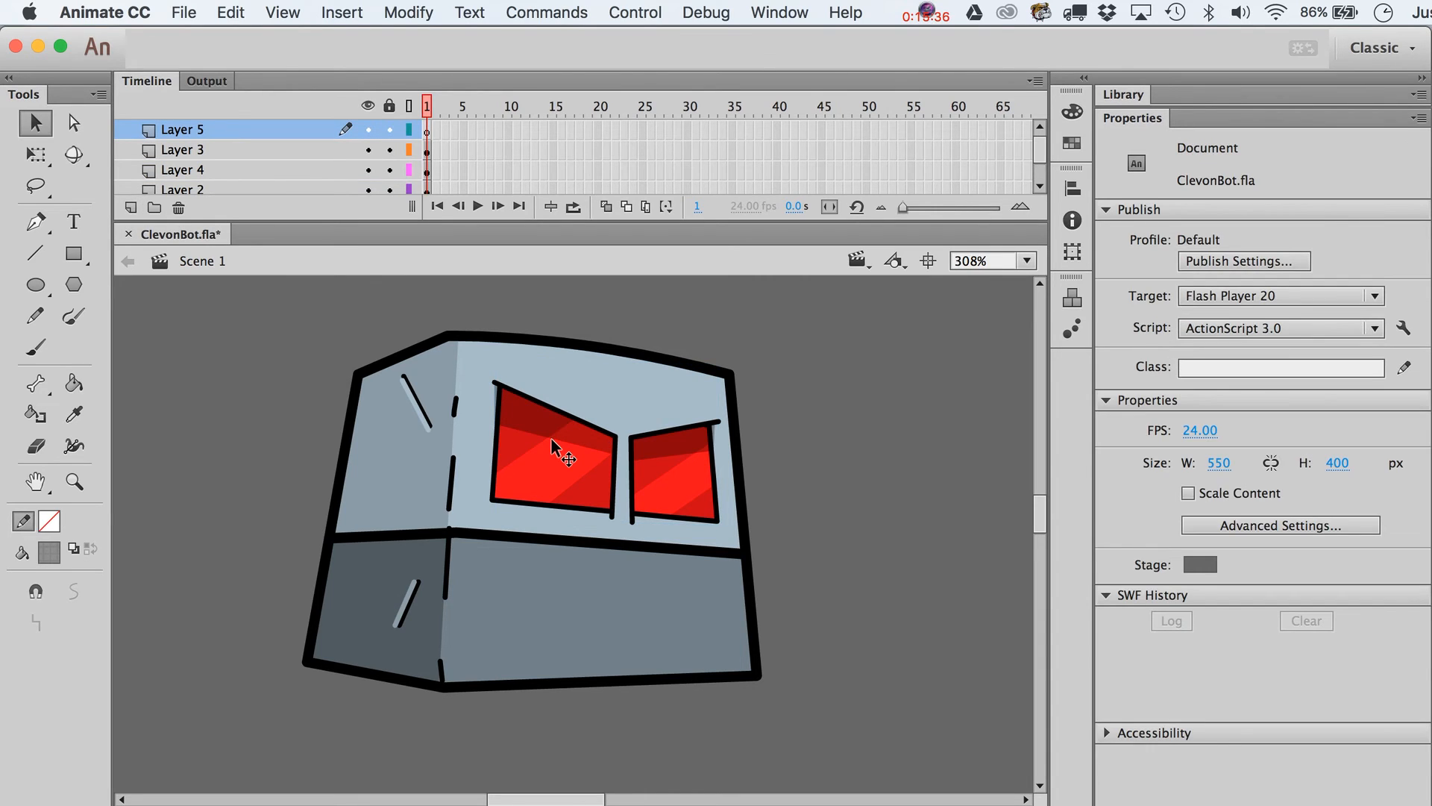
left_click(74, 254)
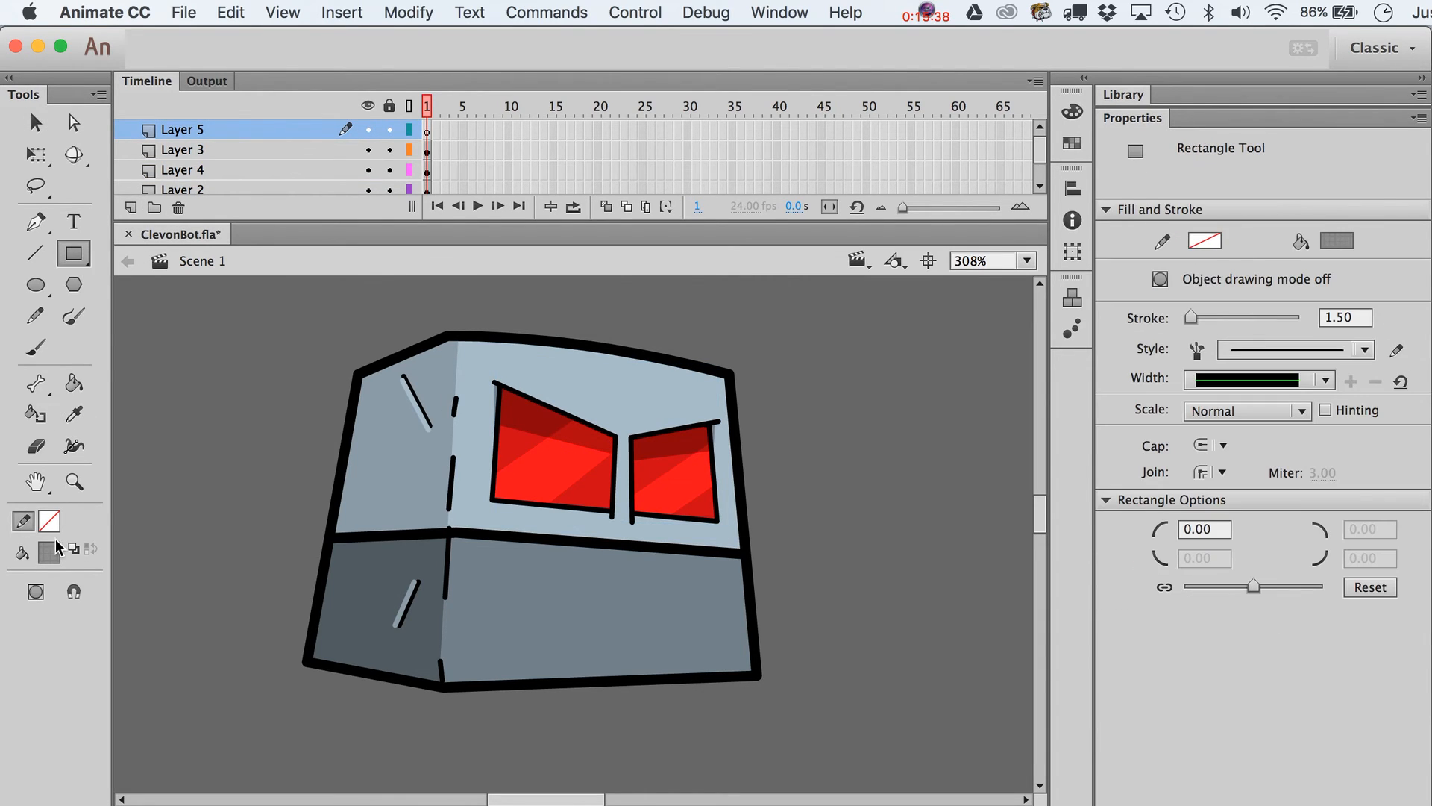
left_click(22, 552)
left_click(48, 552)
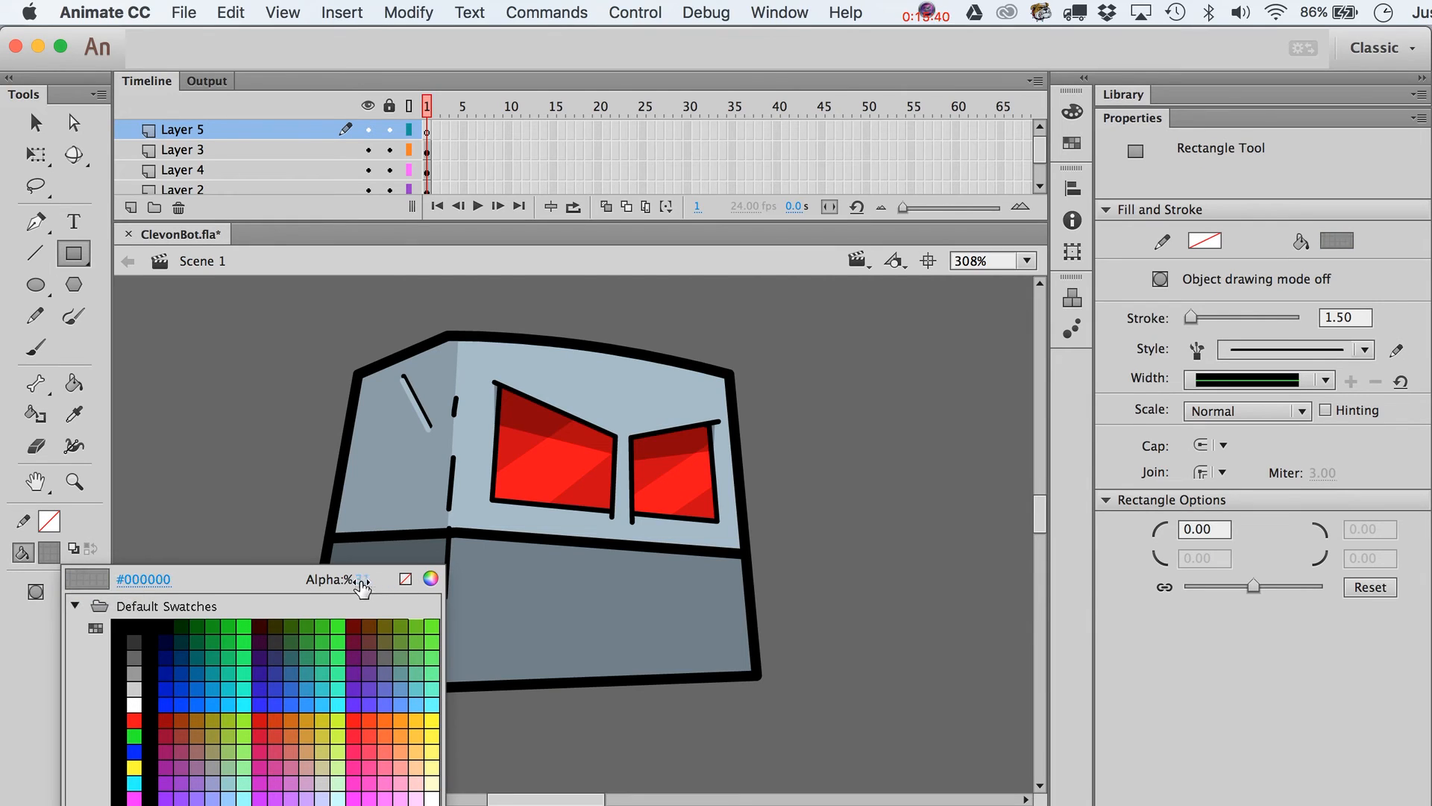
left_click_drag(362, 581, 491, 575)
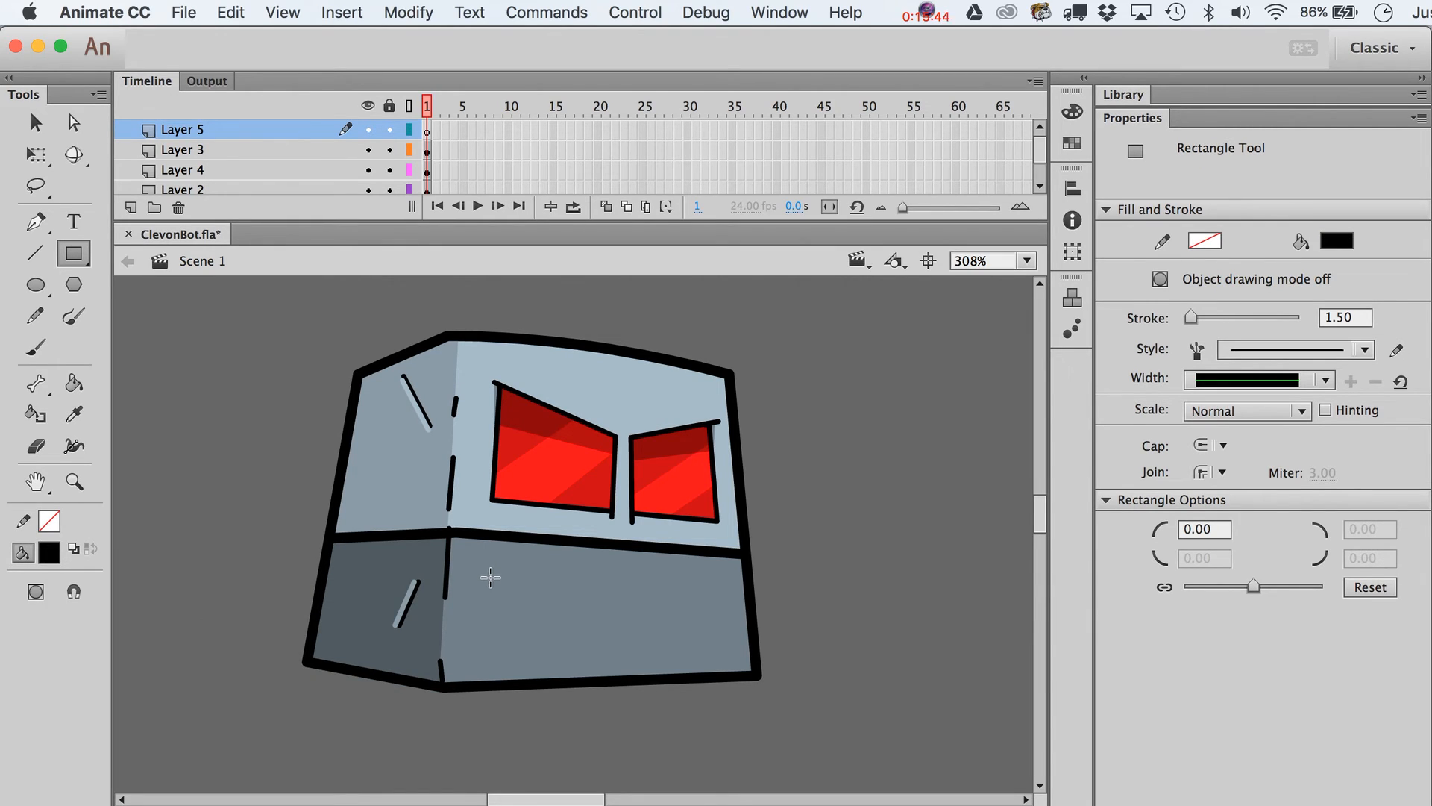
mouse_move(490, 568)
left_mouse_down()
mouse_move(632, 658)
mouse_move(734, 656)
left_mouse_up()
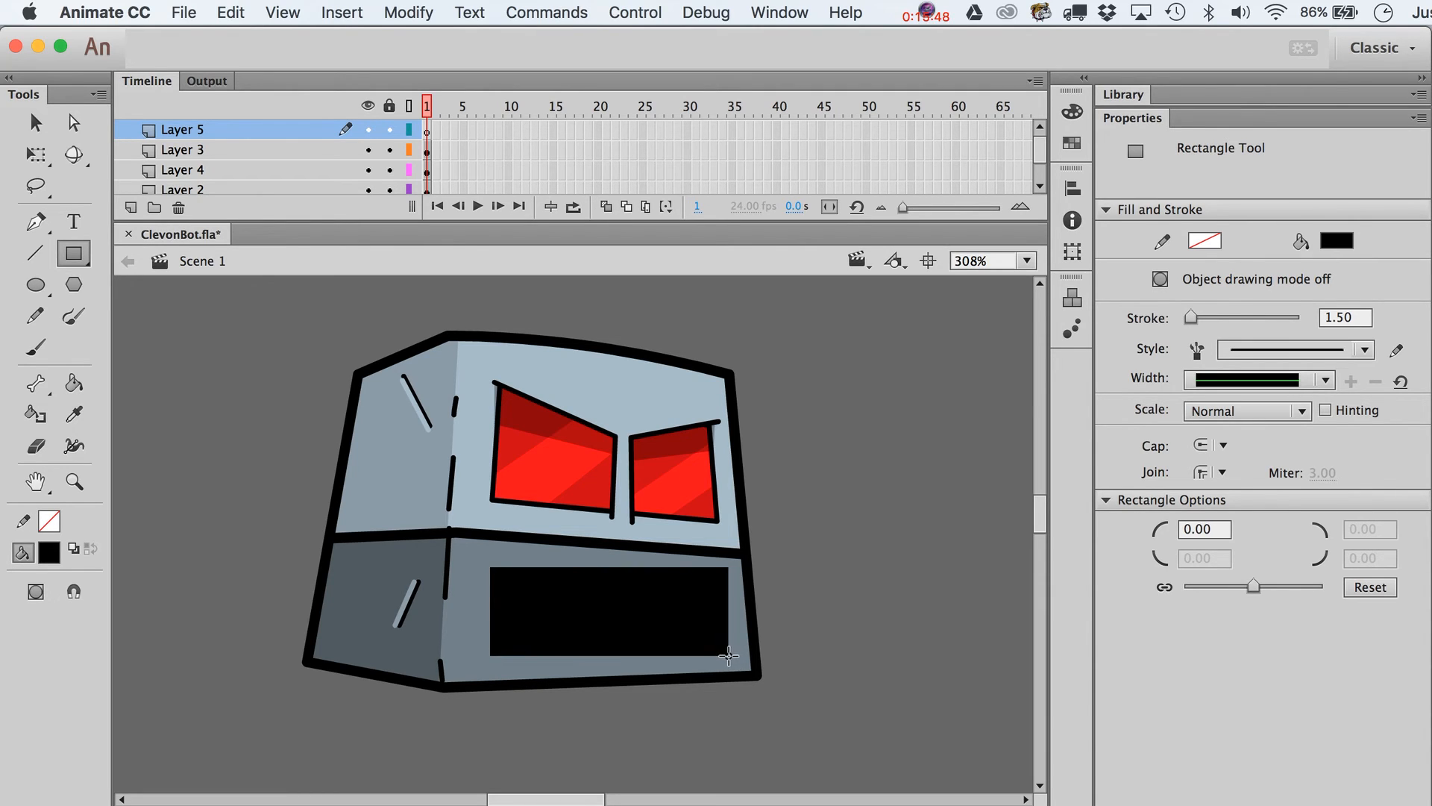
- Pull the corners of the black mouth rectangle outward so its edges follow the perspective of the lower face
key("v")
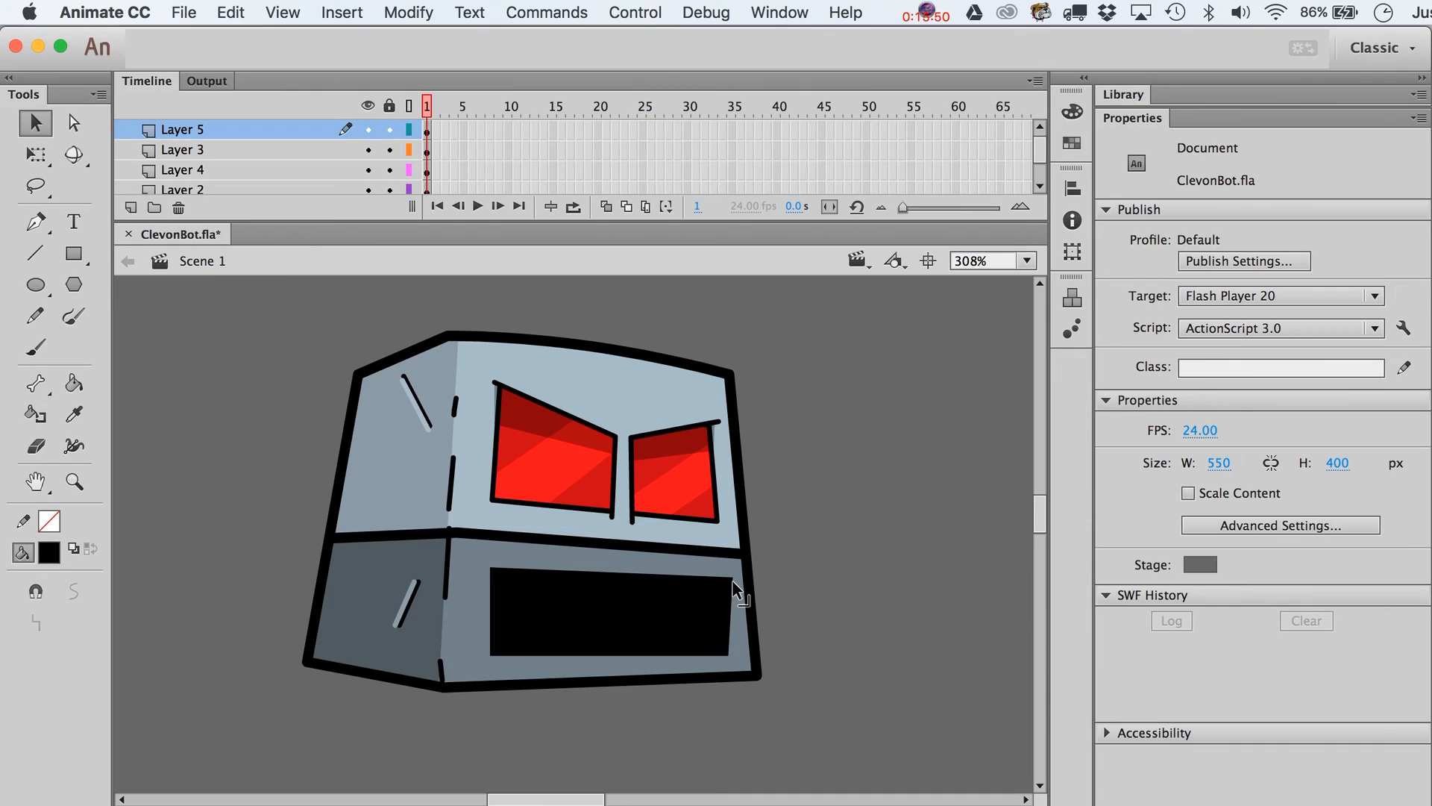
left_click_drag(491, 653, 477, 660)
left_click_drag(718, 648, 723, 643)
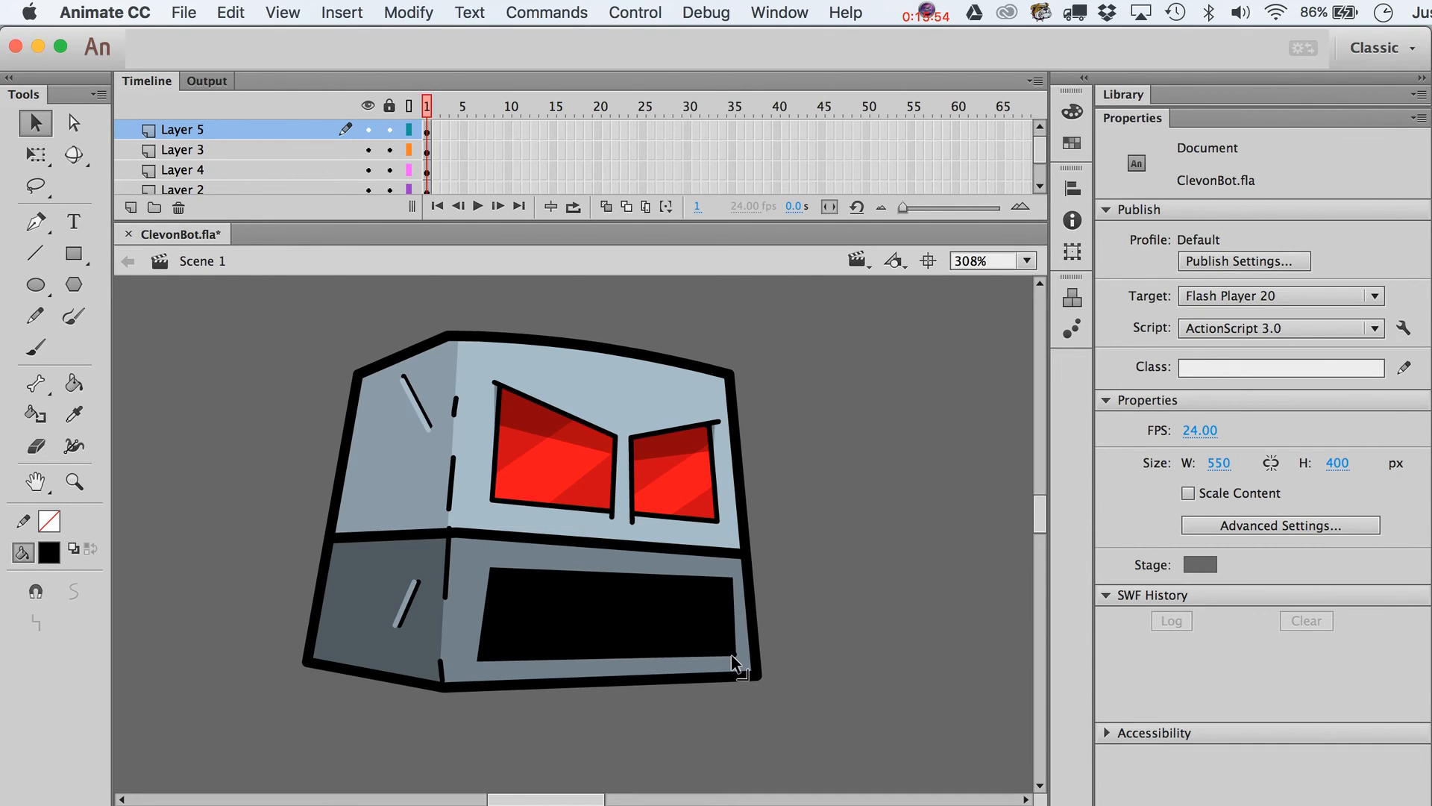
left_click_drag(492, 571, 489, 565)
left_click(491, 576)
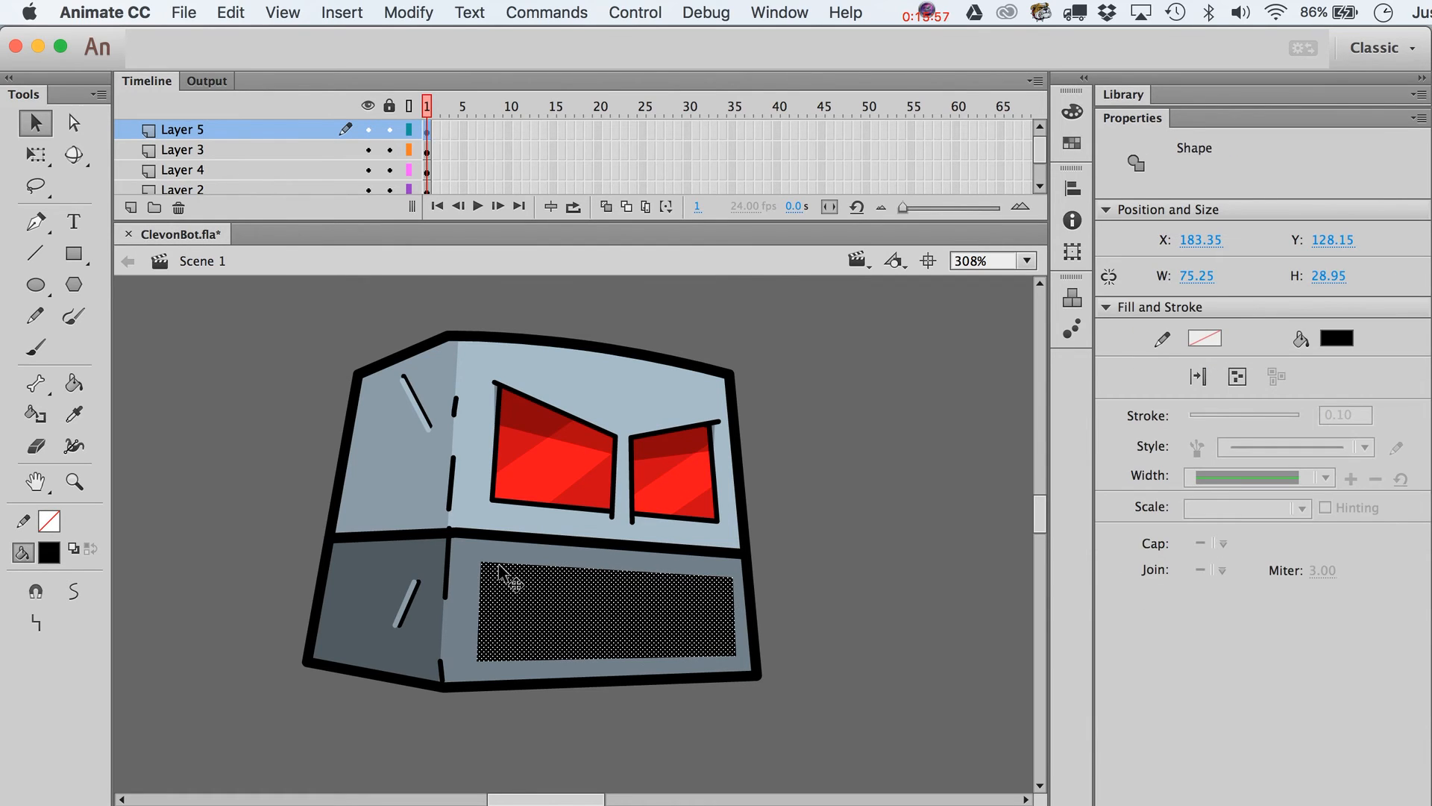
left_click(847, 558)
- Outline the black mouth shape with a 1.50 black stroke using the Ink Bottle tool
left_click(45, 406)
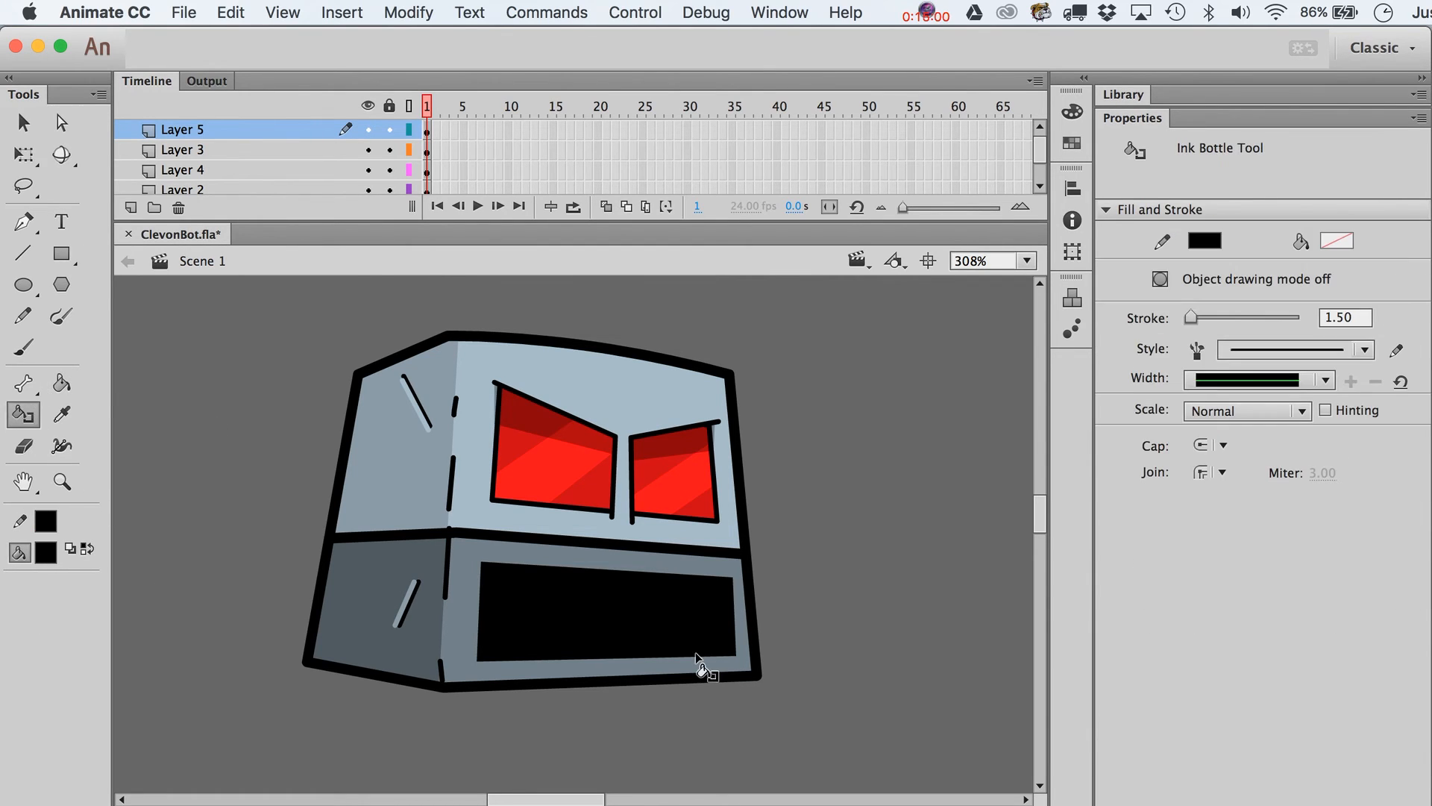
left_click(642, 634)
key("v")
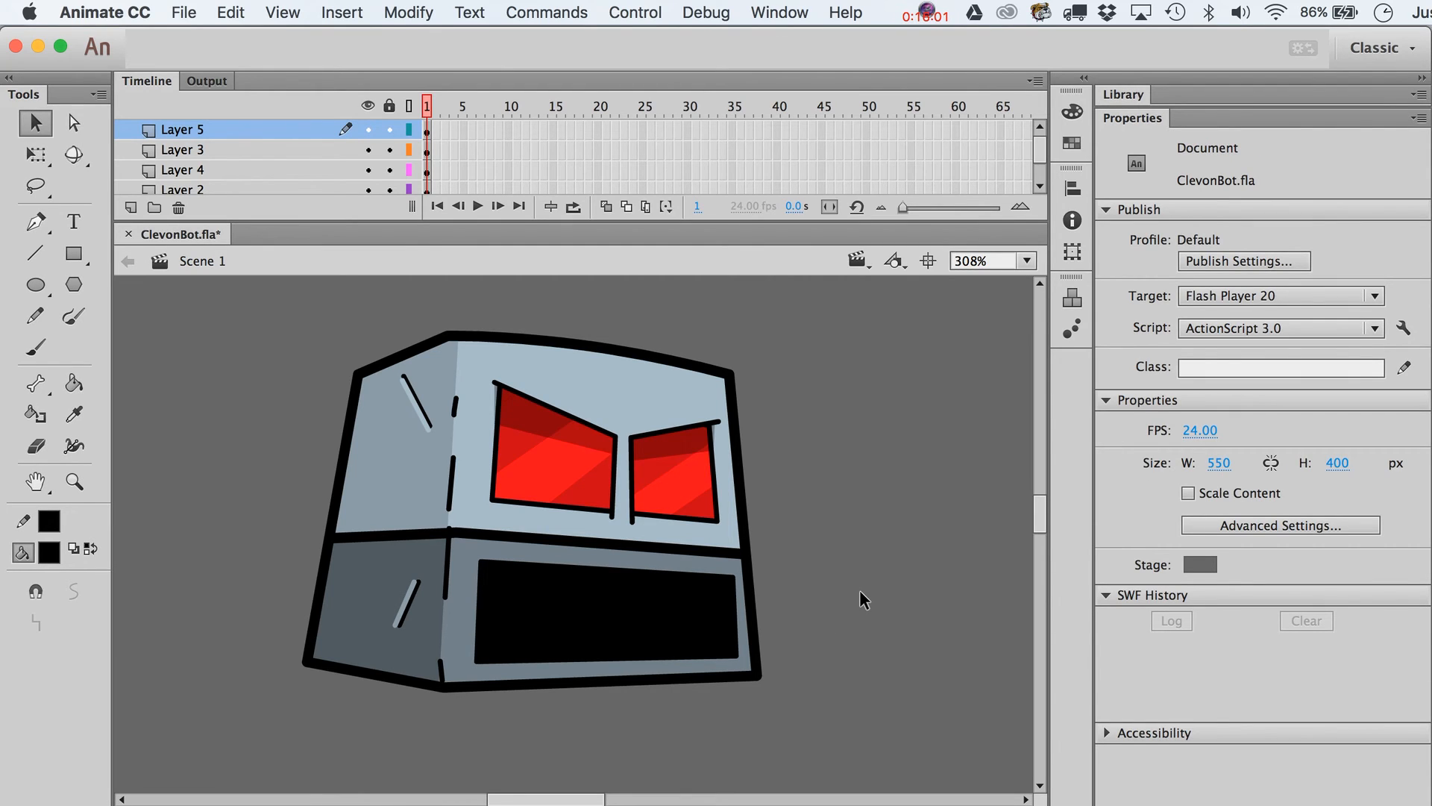
- Split off an upper teeth strip about 65.5 by 13 px in the black mouth with 1.50 black lines and fill it white
left_click(35, 254)
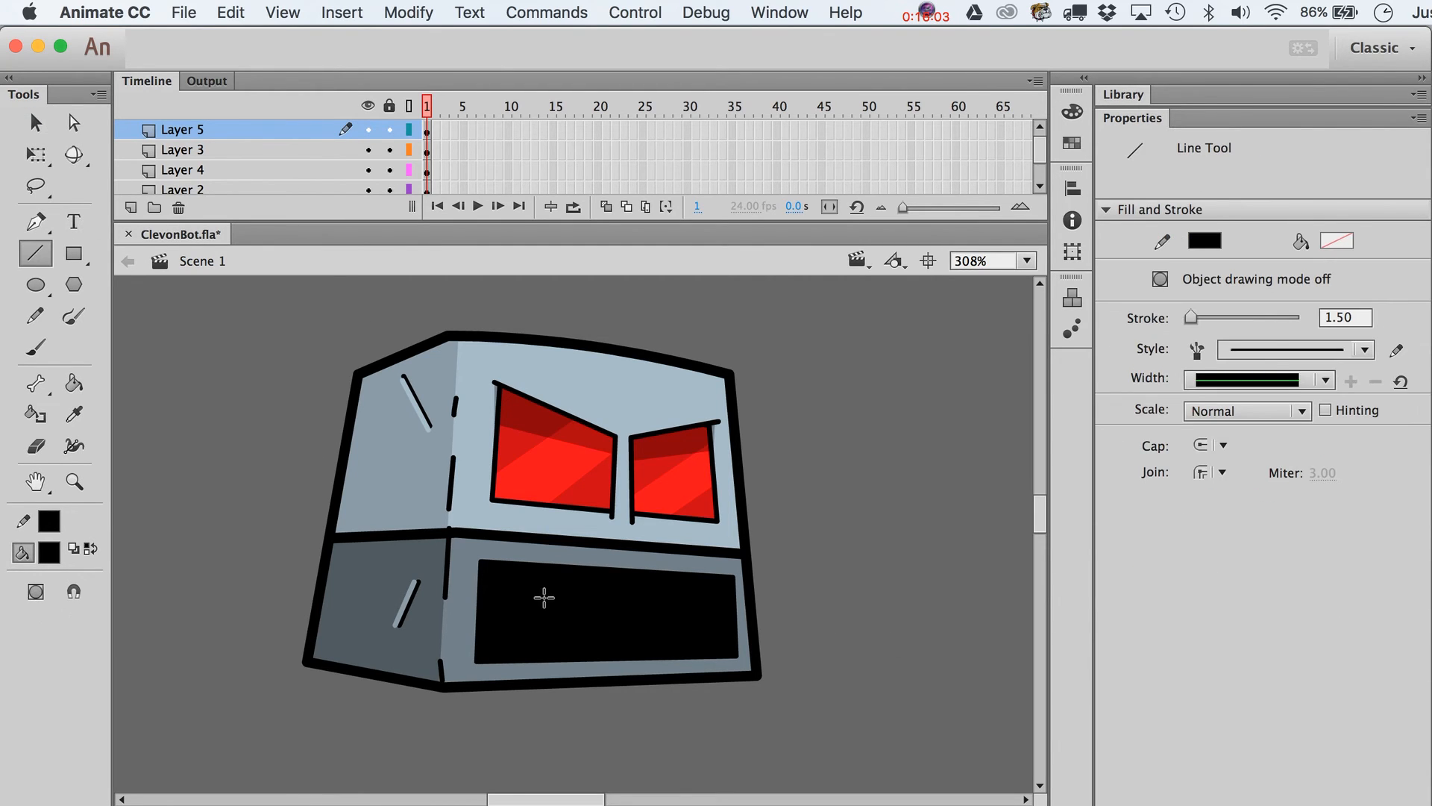
left_click_drag(472, 600, 691, 618)
key("v")
left_click(629, 595)
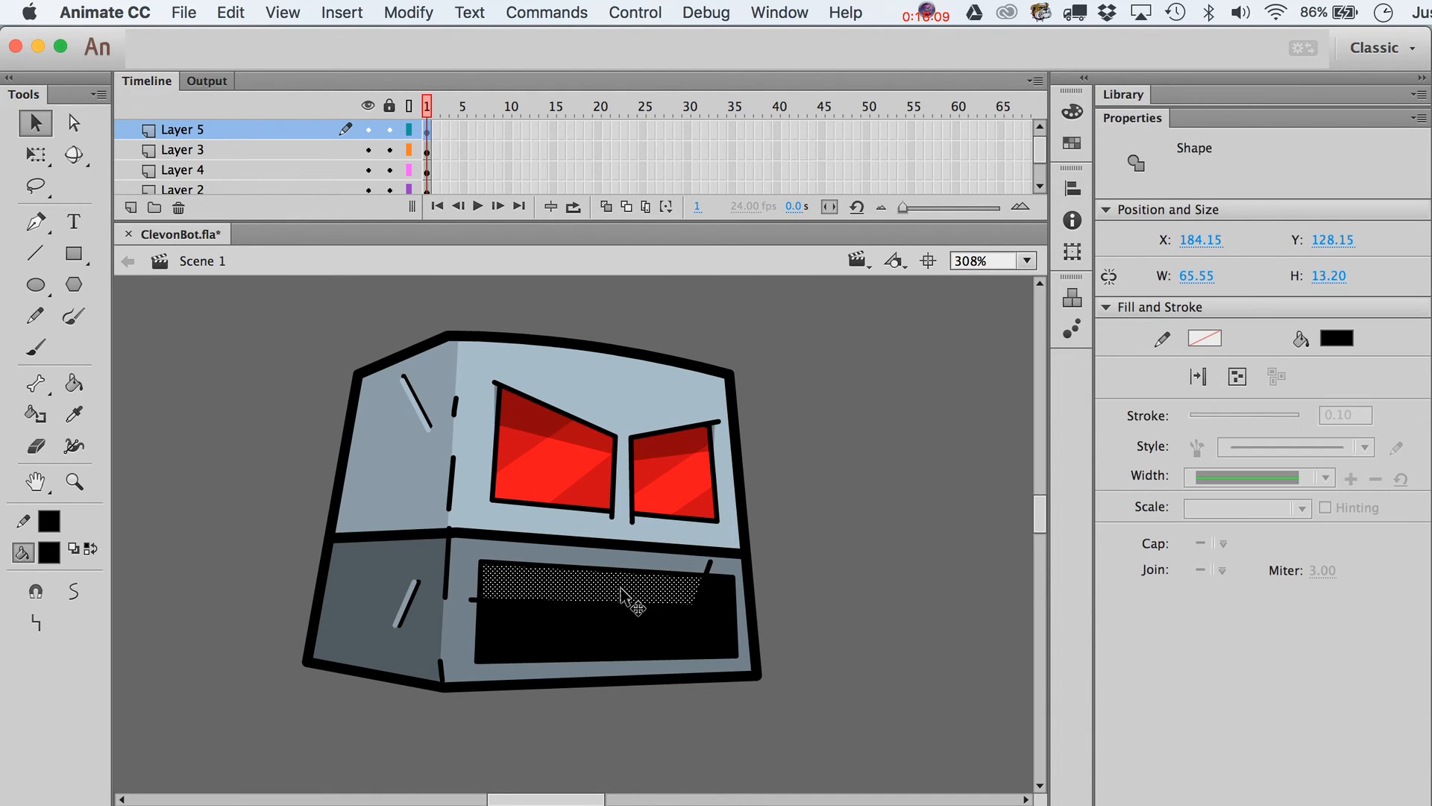
left_click(49, 552)
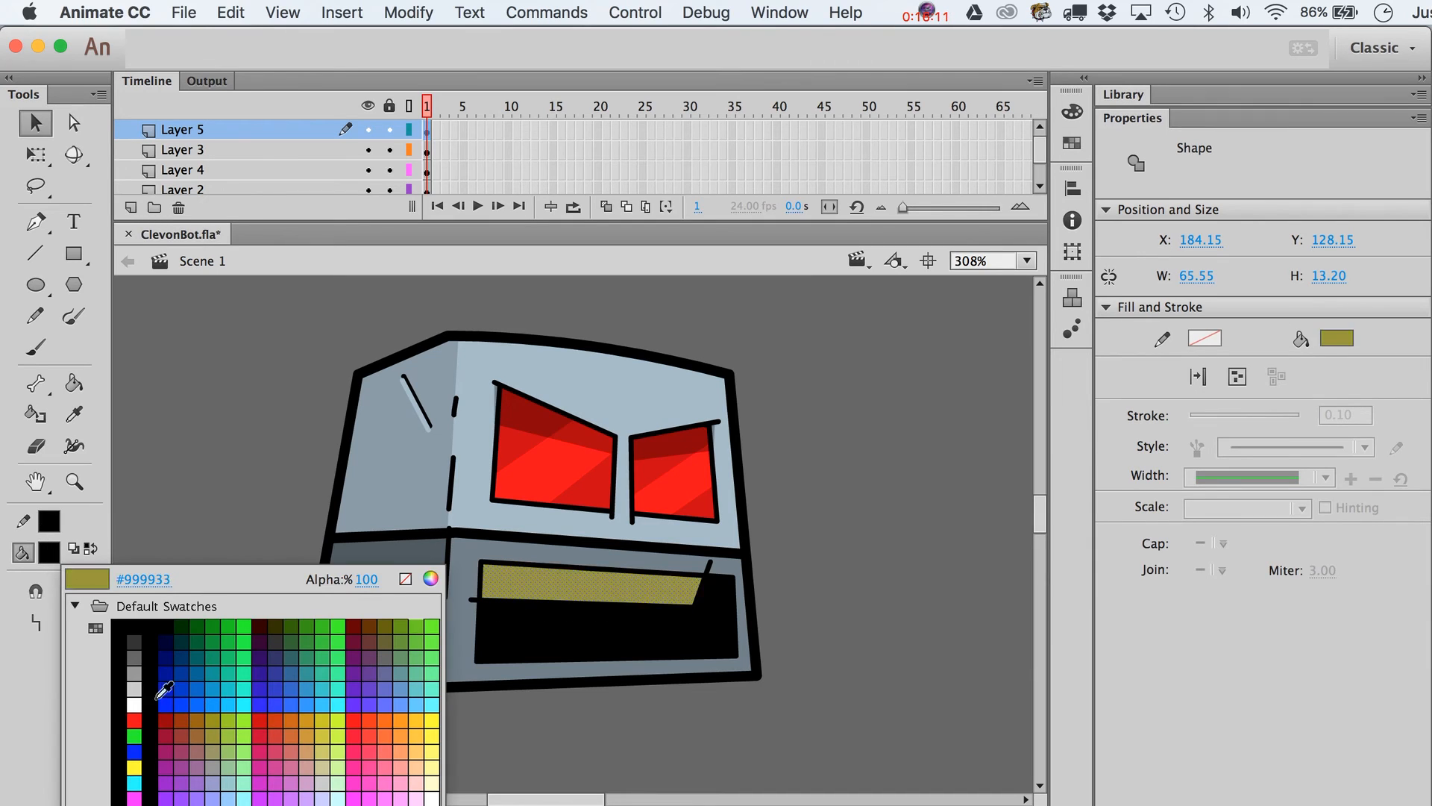
left_click(137, 702)
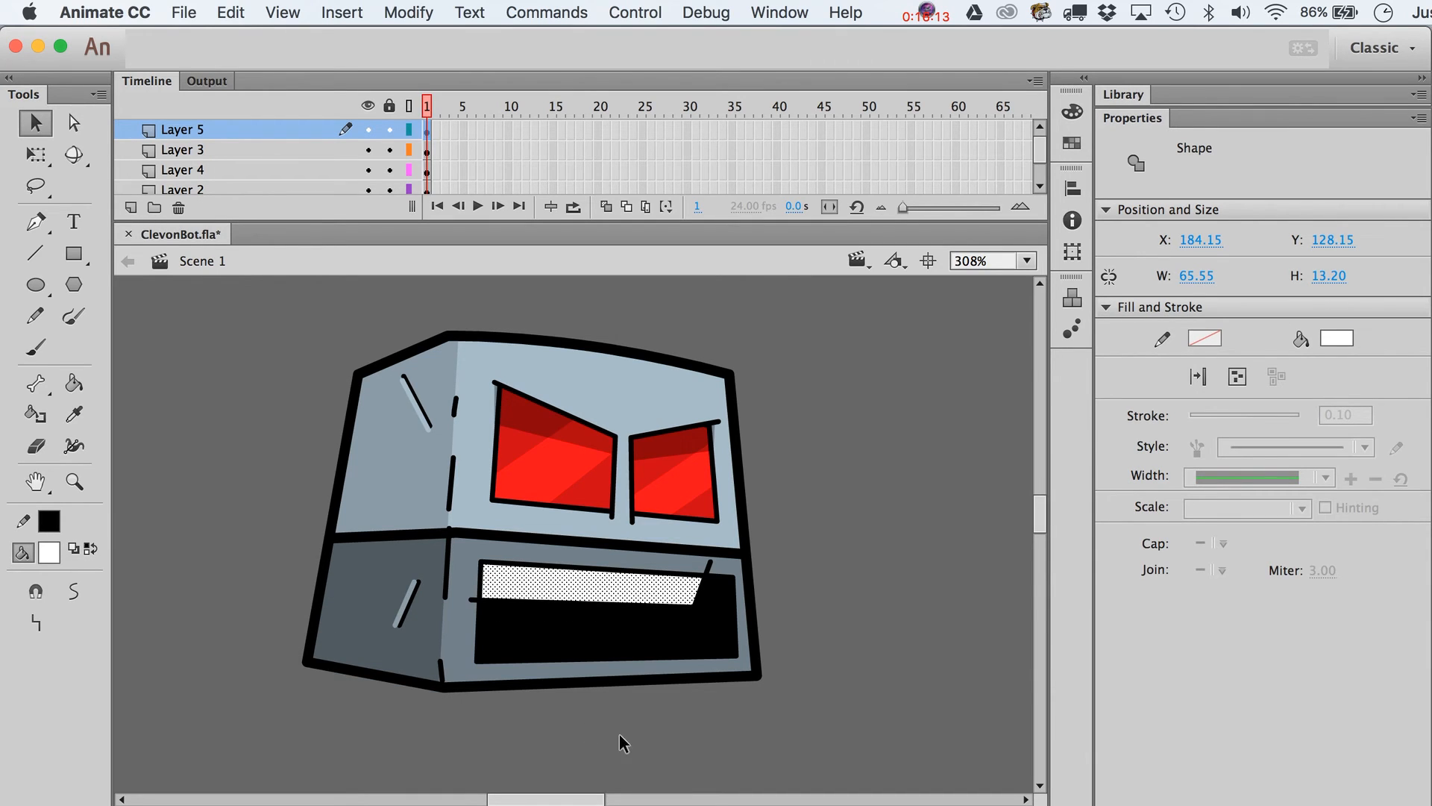
- Delete the leftover line ends that stick out beyond the upper teeth strip and the mouth
left_click(708, 567)
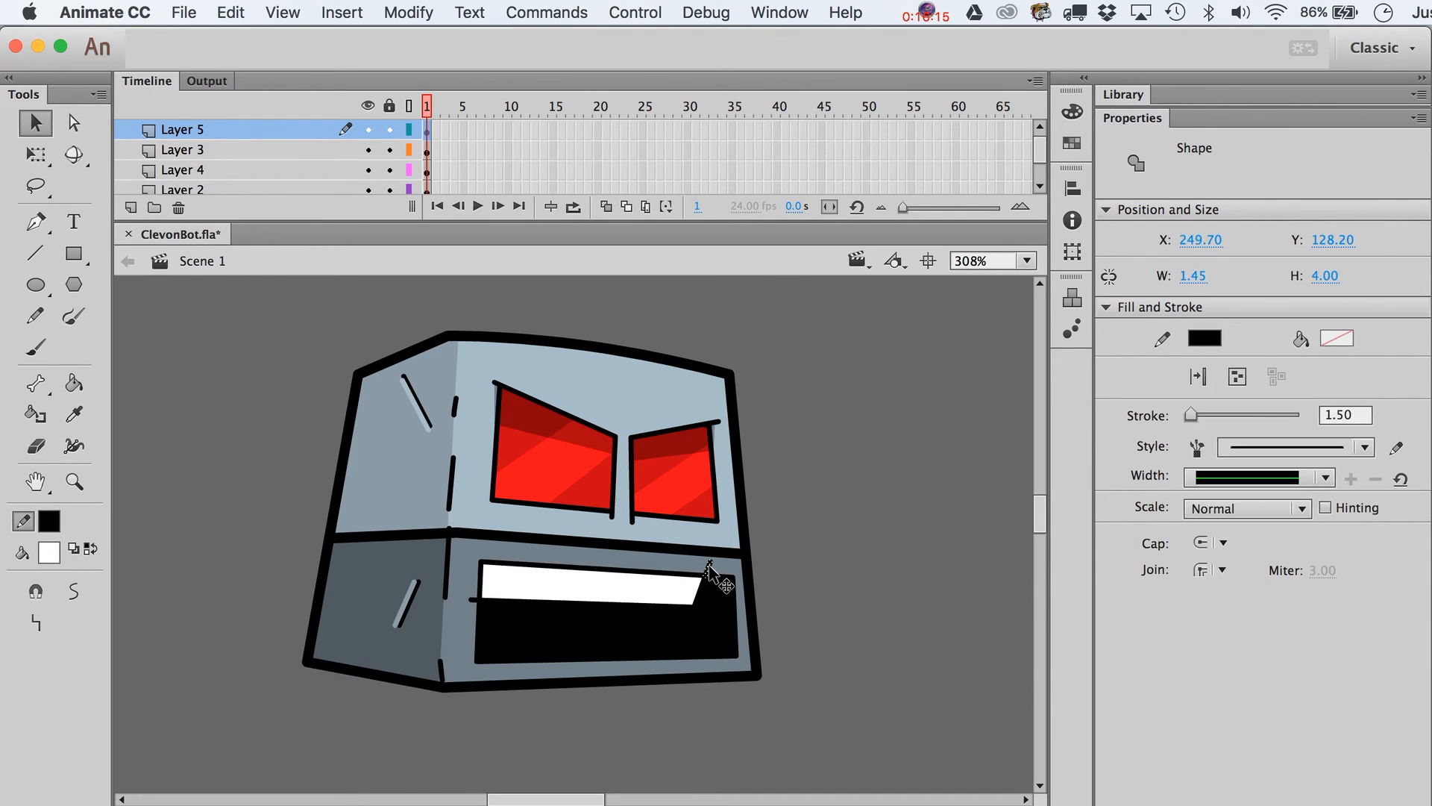
key("Delete")
left_click(476, 599)
key("Delete")
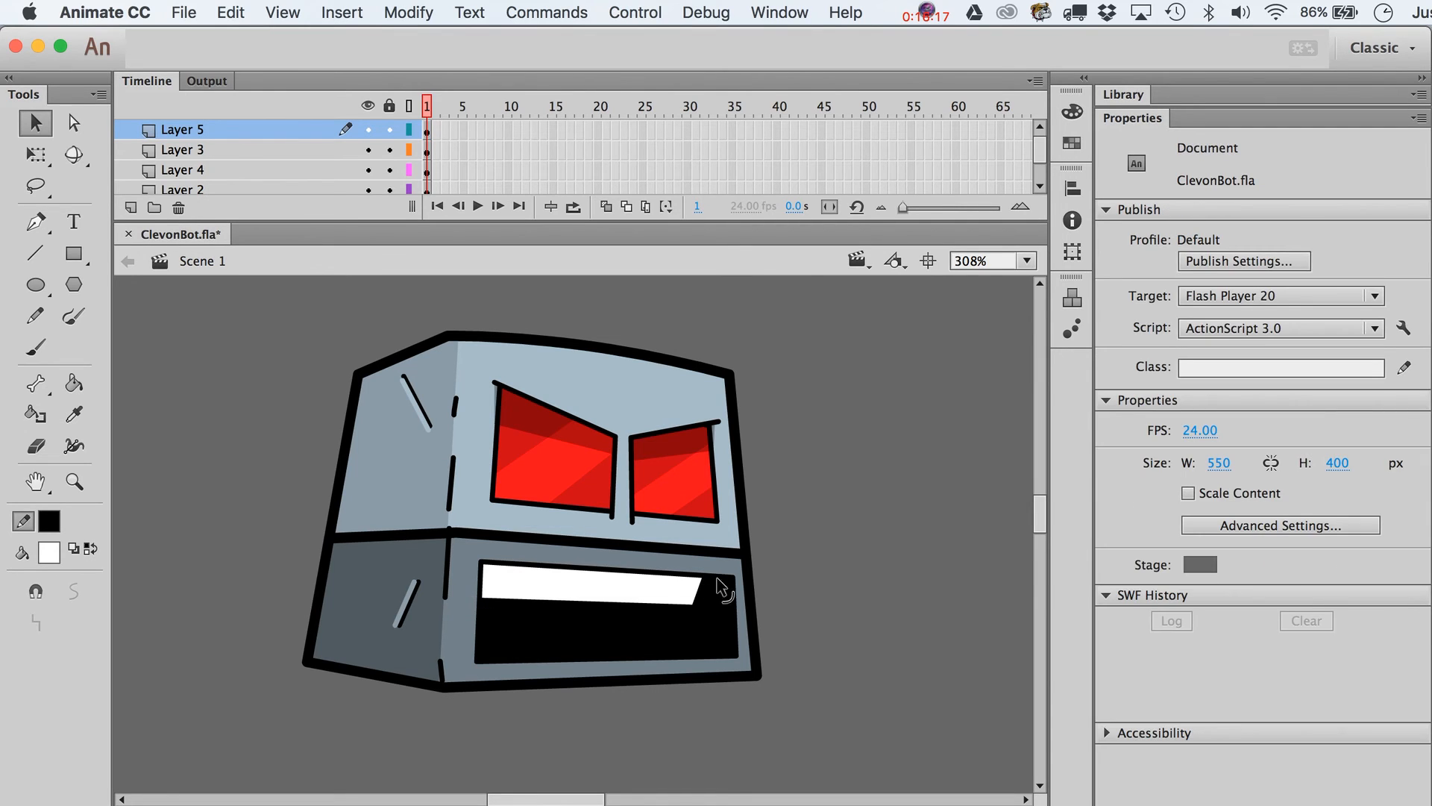
left_click(648, 597)
left_click(884, 592)
- Add a white lower teeth strip inside the mouth and move its lower right corner outward to form an angled end
left_click(67, 261)
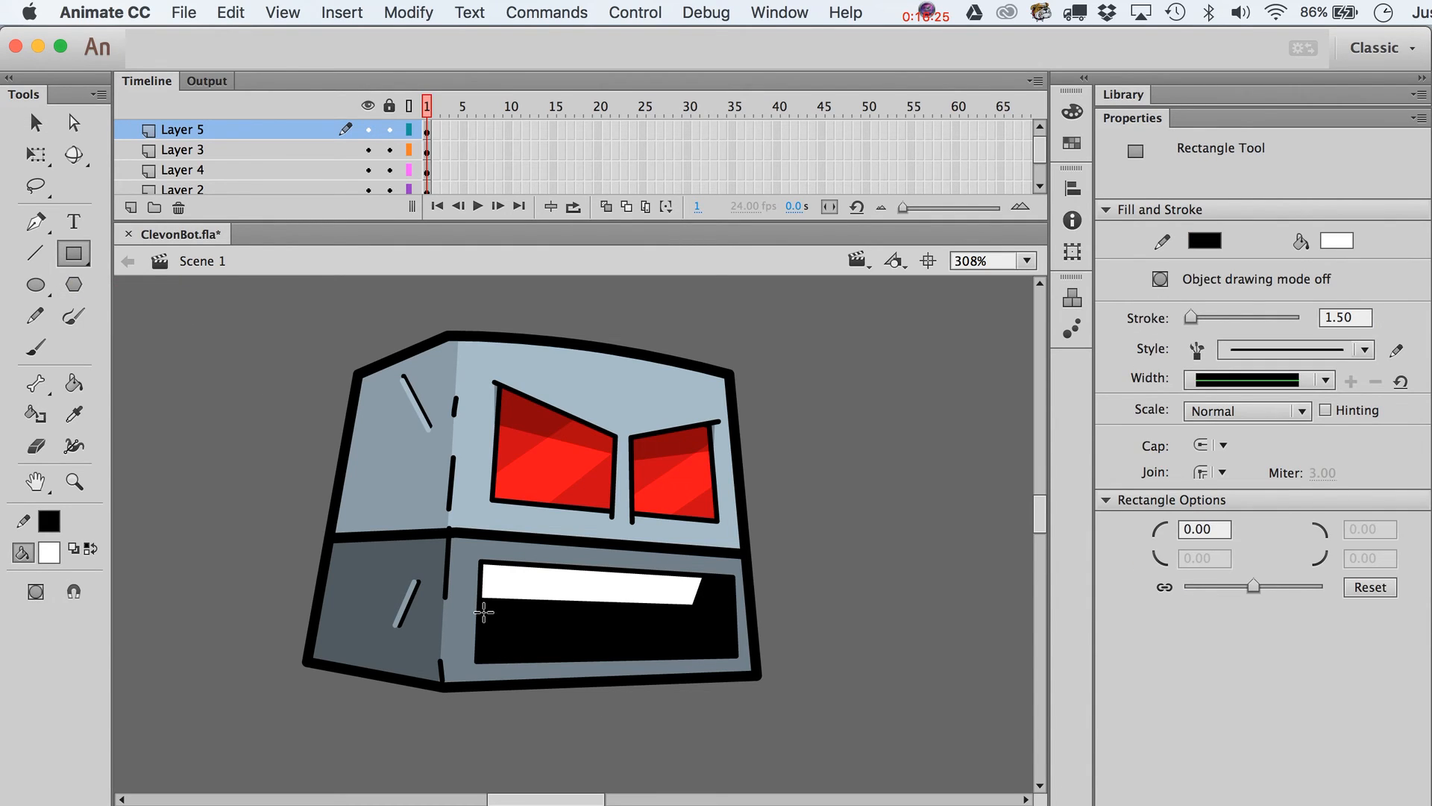
mouse_move(486, 622)
left_mouse_down()
mouse_move(583, 654)
mouse_move(669, 622)
left_mouse_up()
key("v")
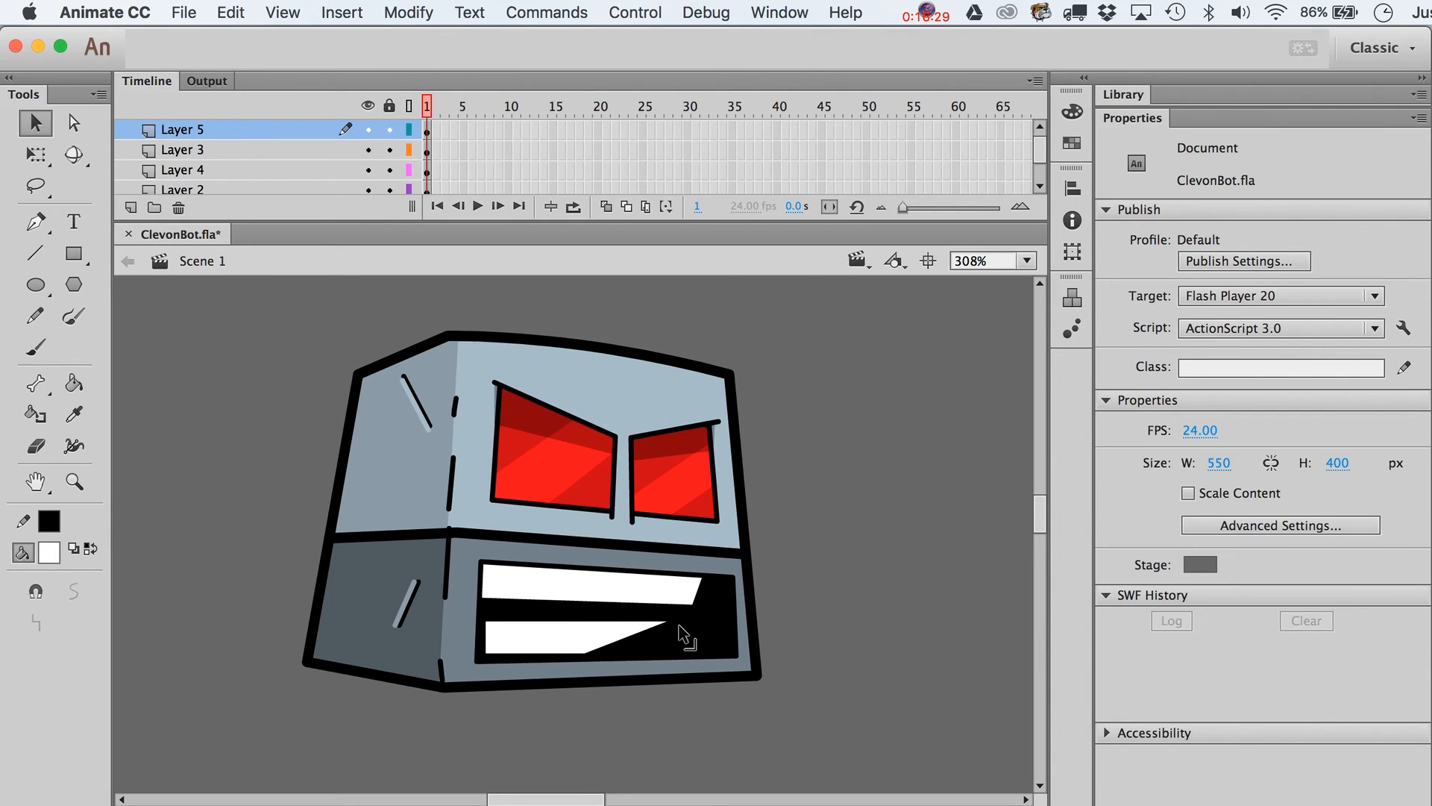
left_click_drag(583, 656, 702, 653)
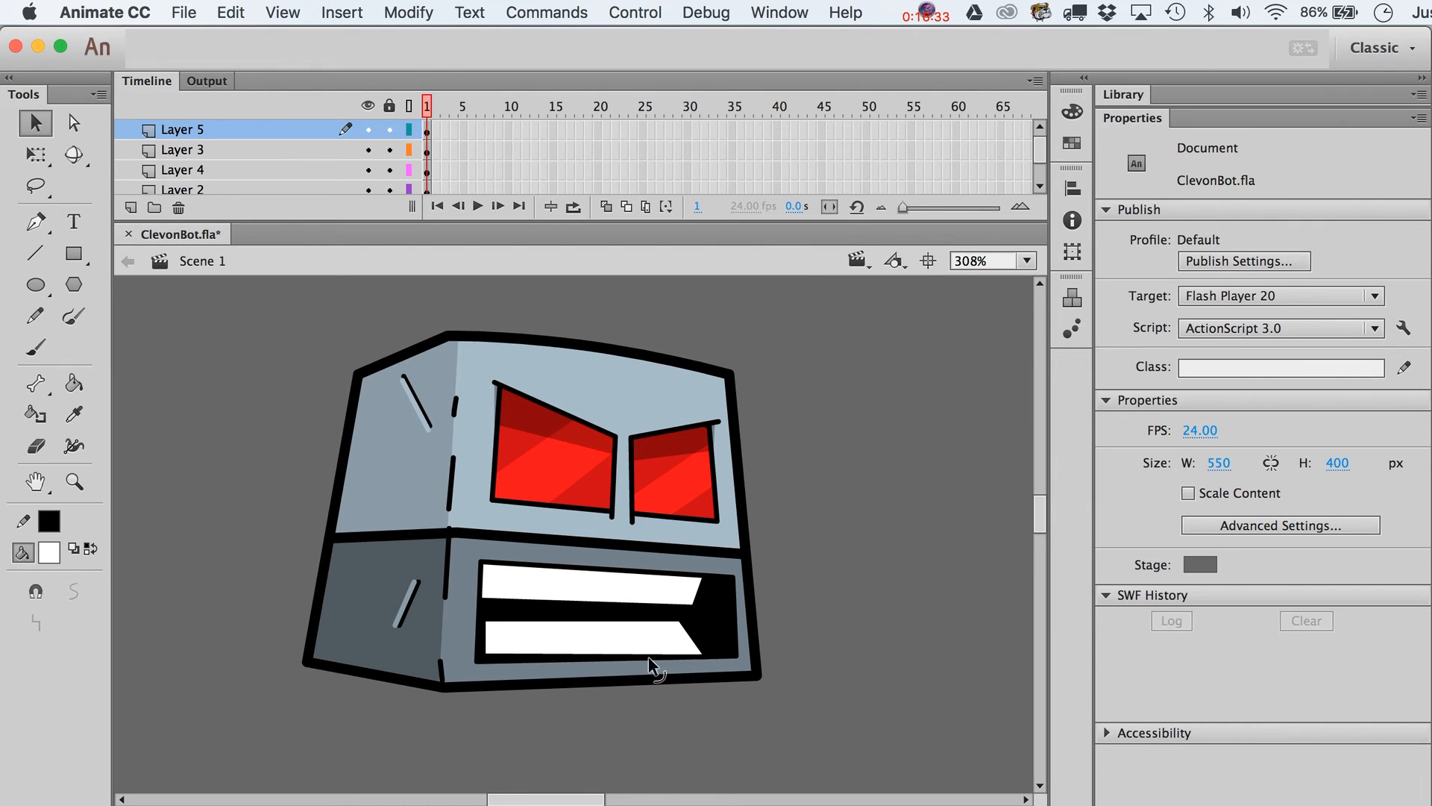
- Delete the stray black line segments between the two teeth strips and the stroke on the lower strip's left edge
left_click(524, 658)
double_click(522, 657)
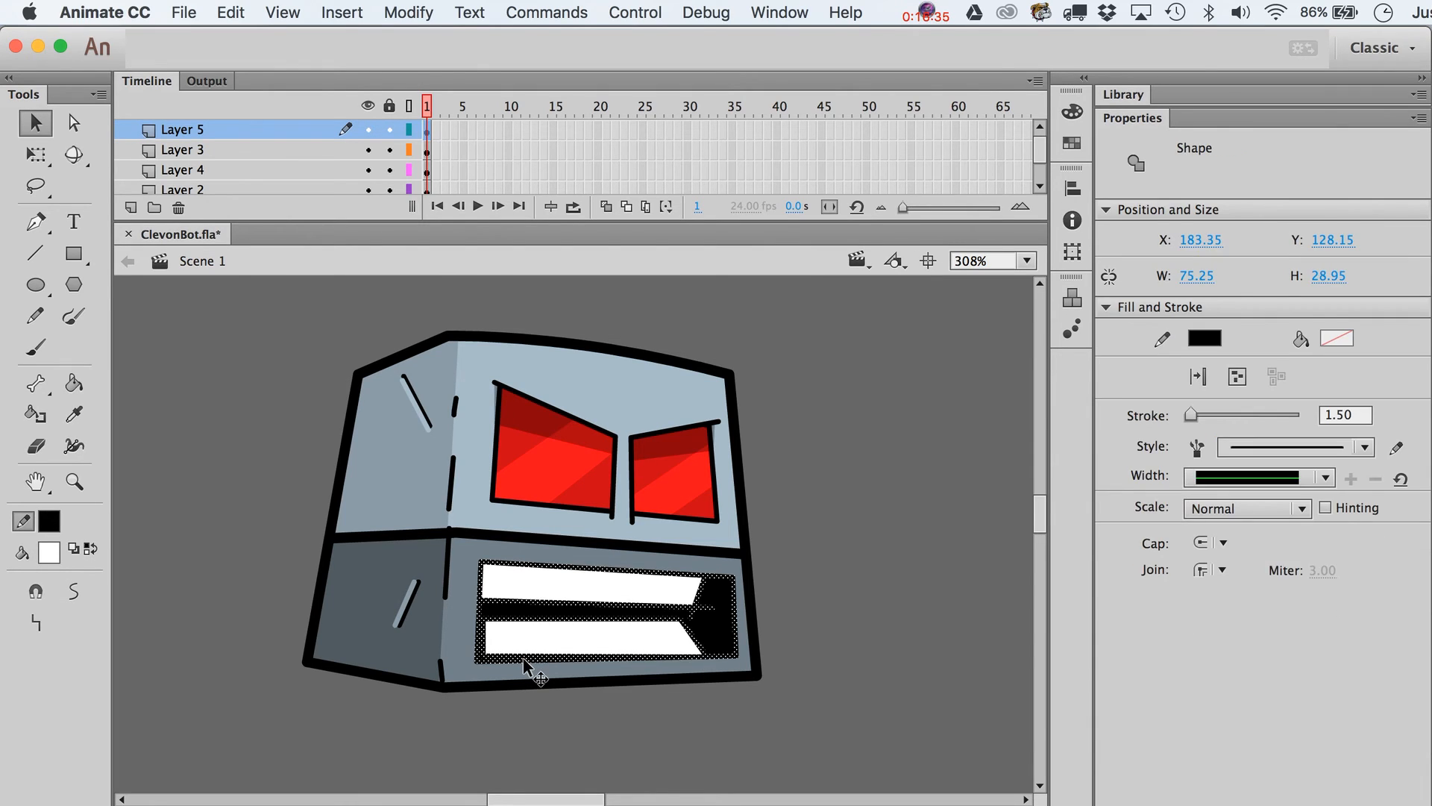
left_click(873, 669)
left_click(706, 608)
key("Delete")
left_click(688, 616)
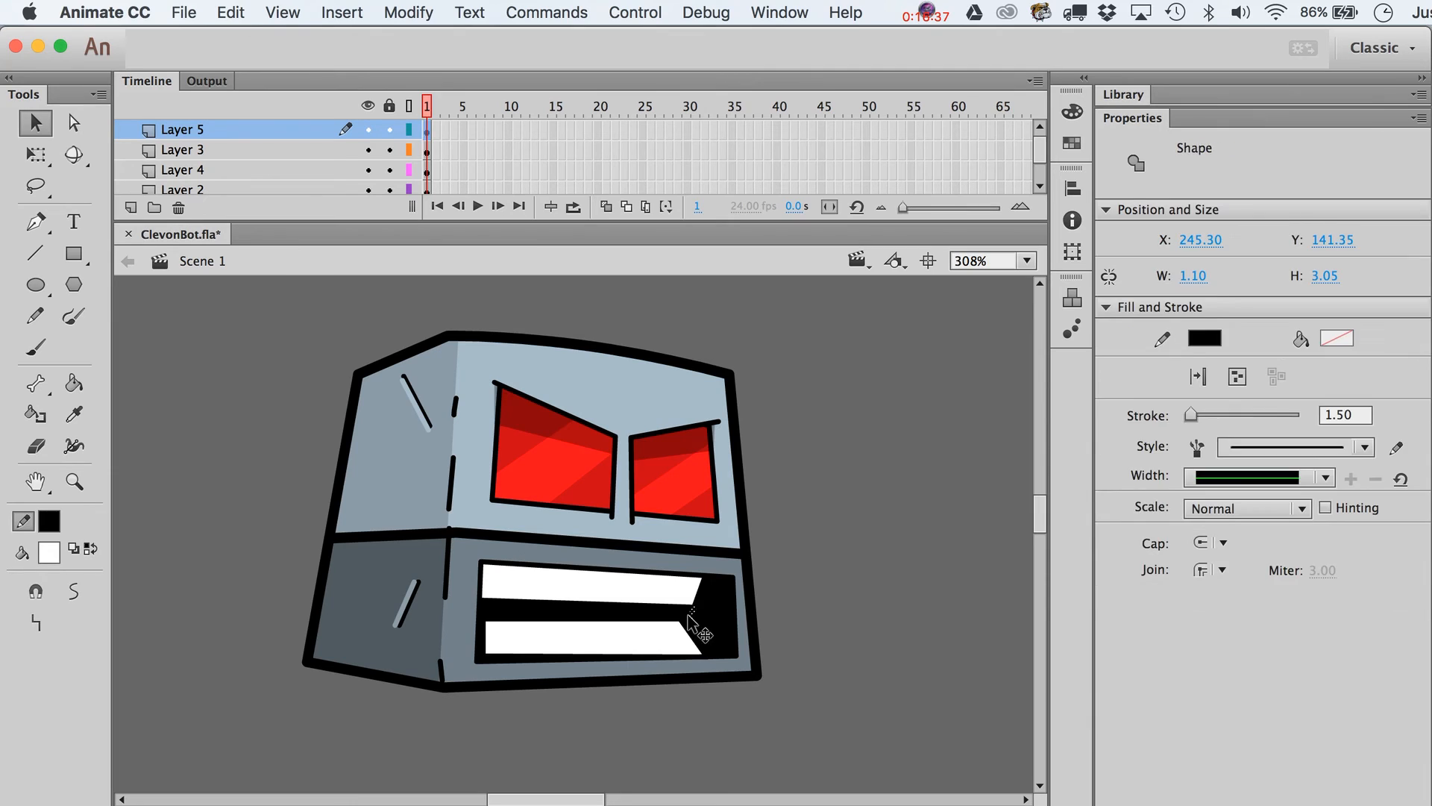
key("Delete")
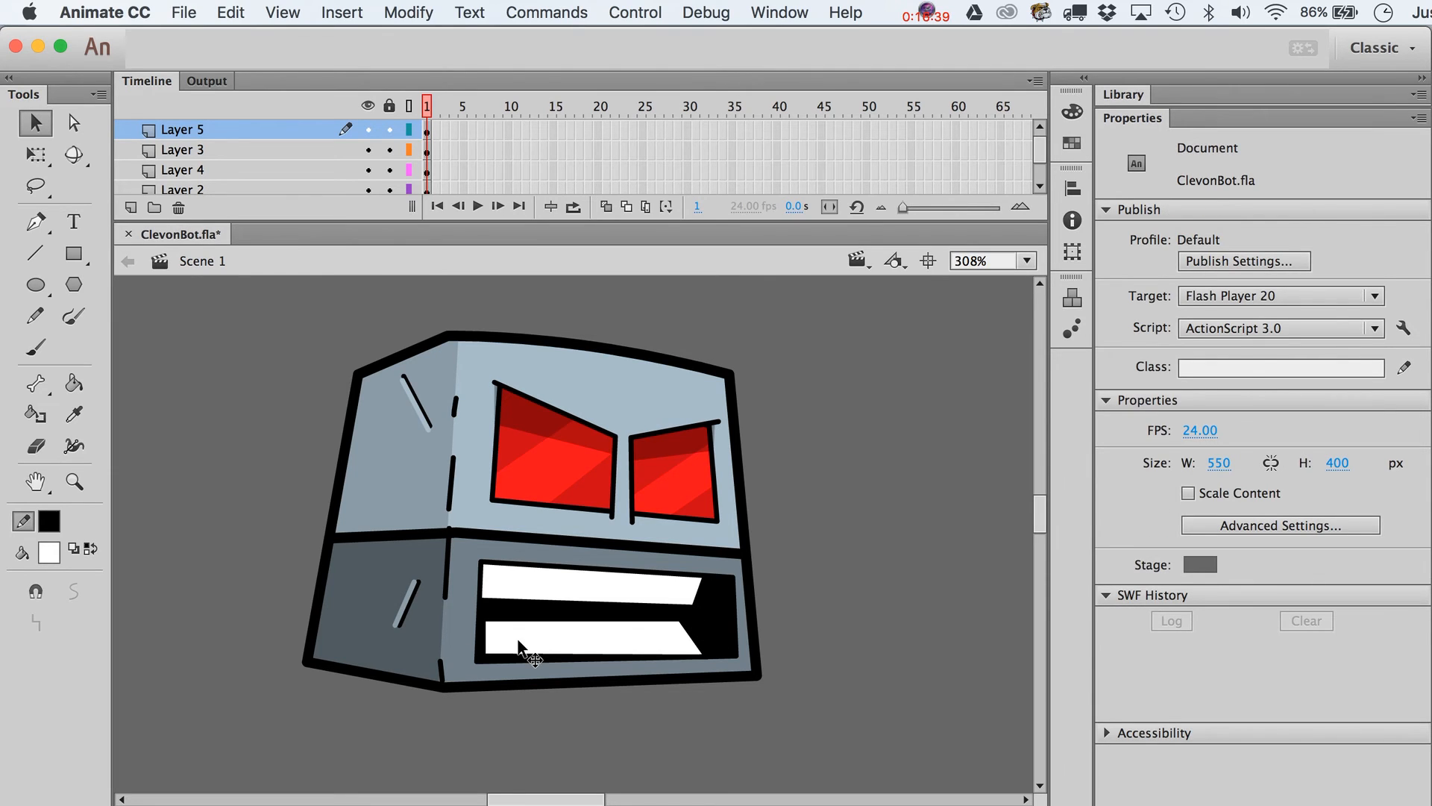
left_click(484, 631)
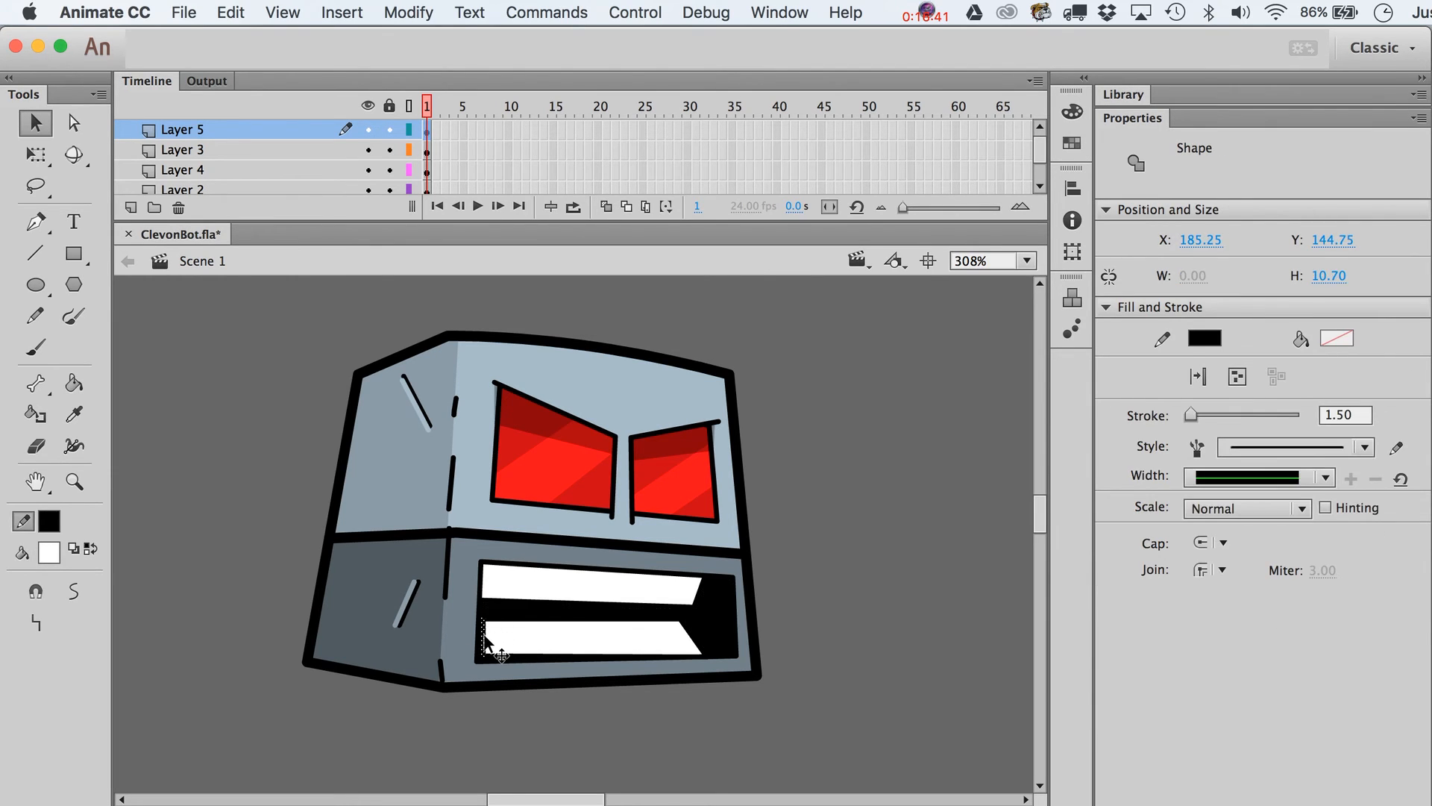
key("Delete")
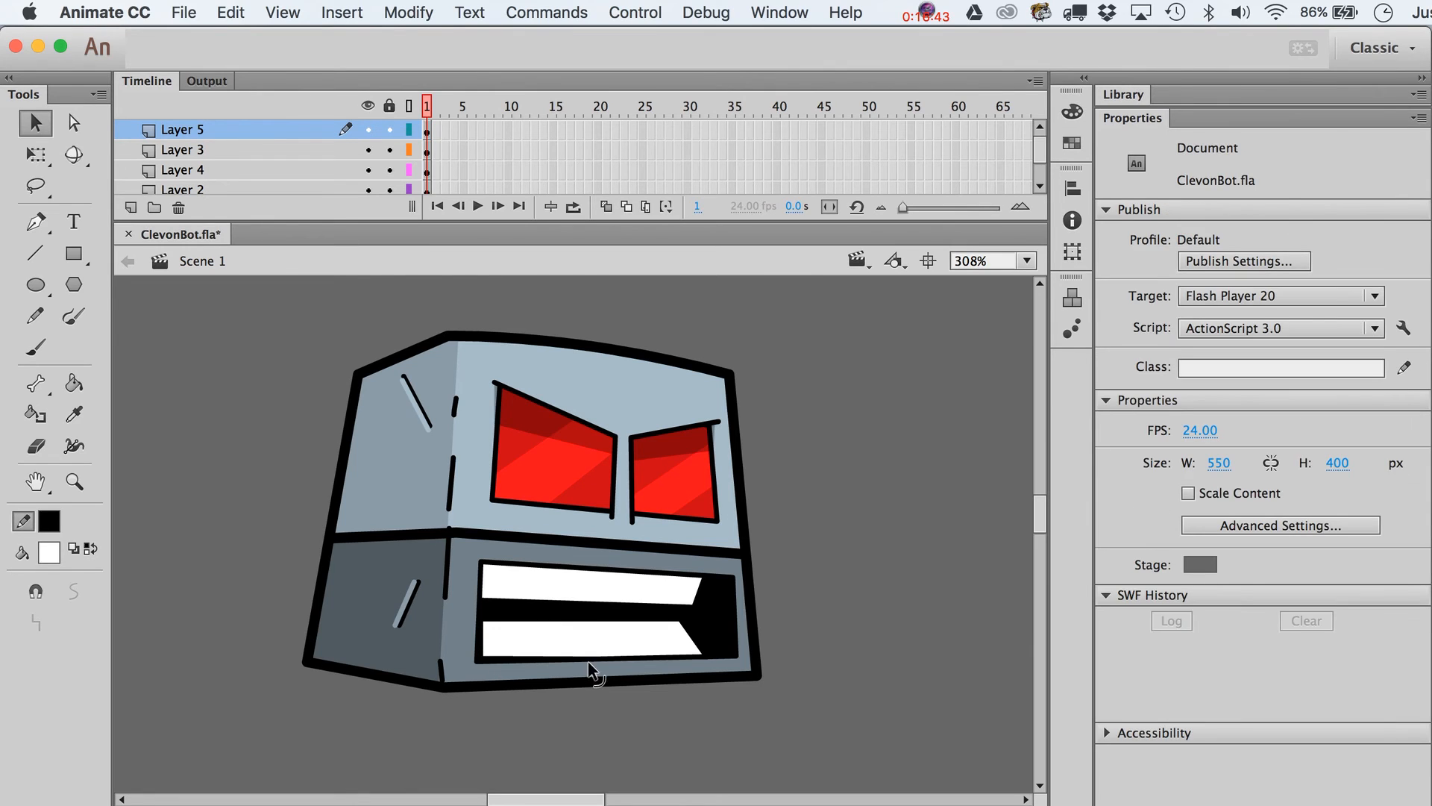
left_click(598, 634)
left_click(843, 588)
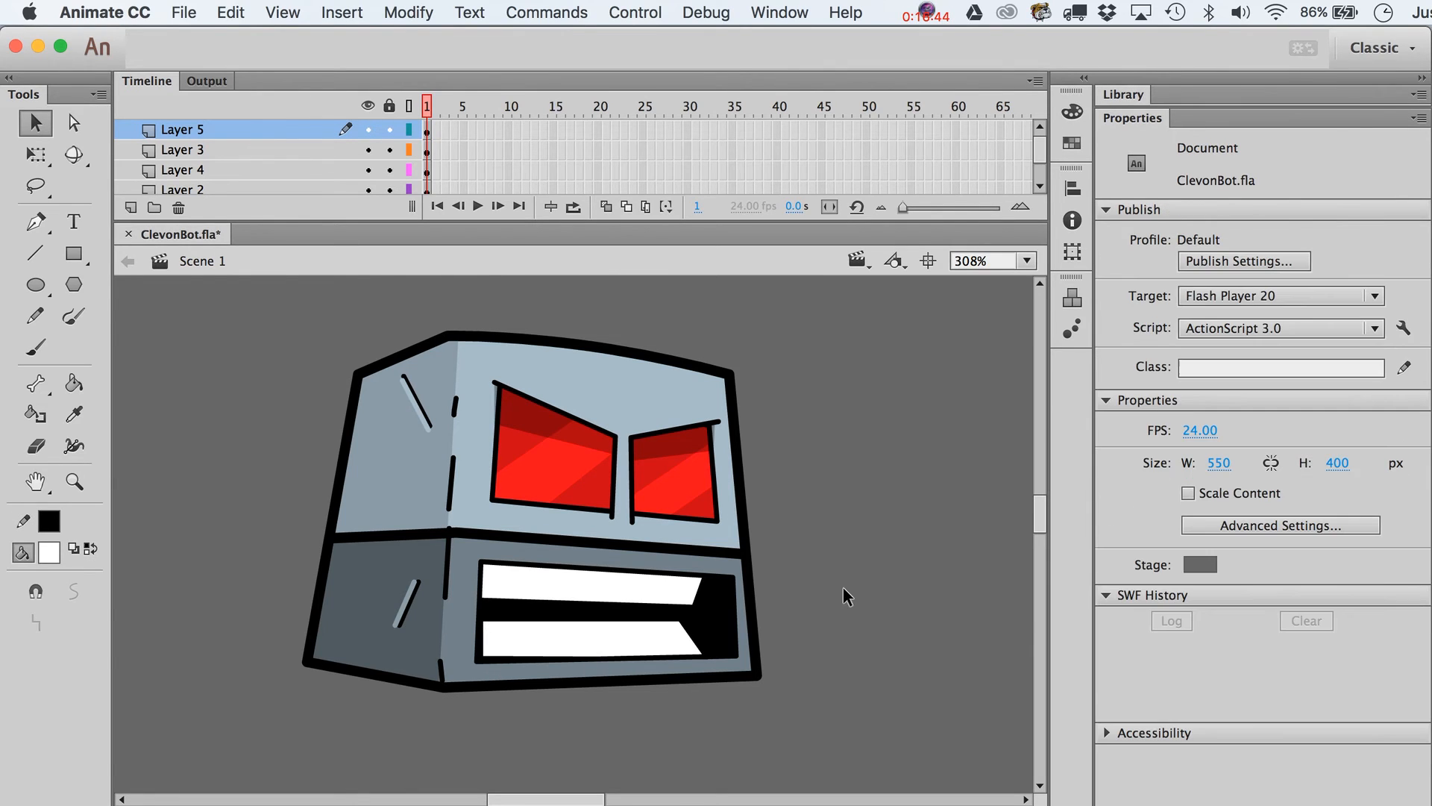
- On a new layer above Layer 5, draw a strokeless shadow strip in 51% black, about 74 by 9.4 px, across the upper mouth
left_click(73, 254)
left_click(49, 552)
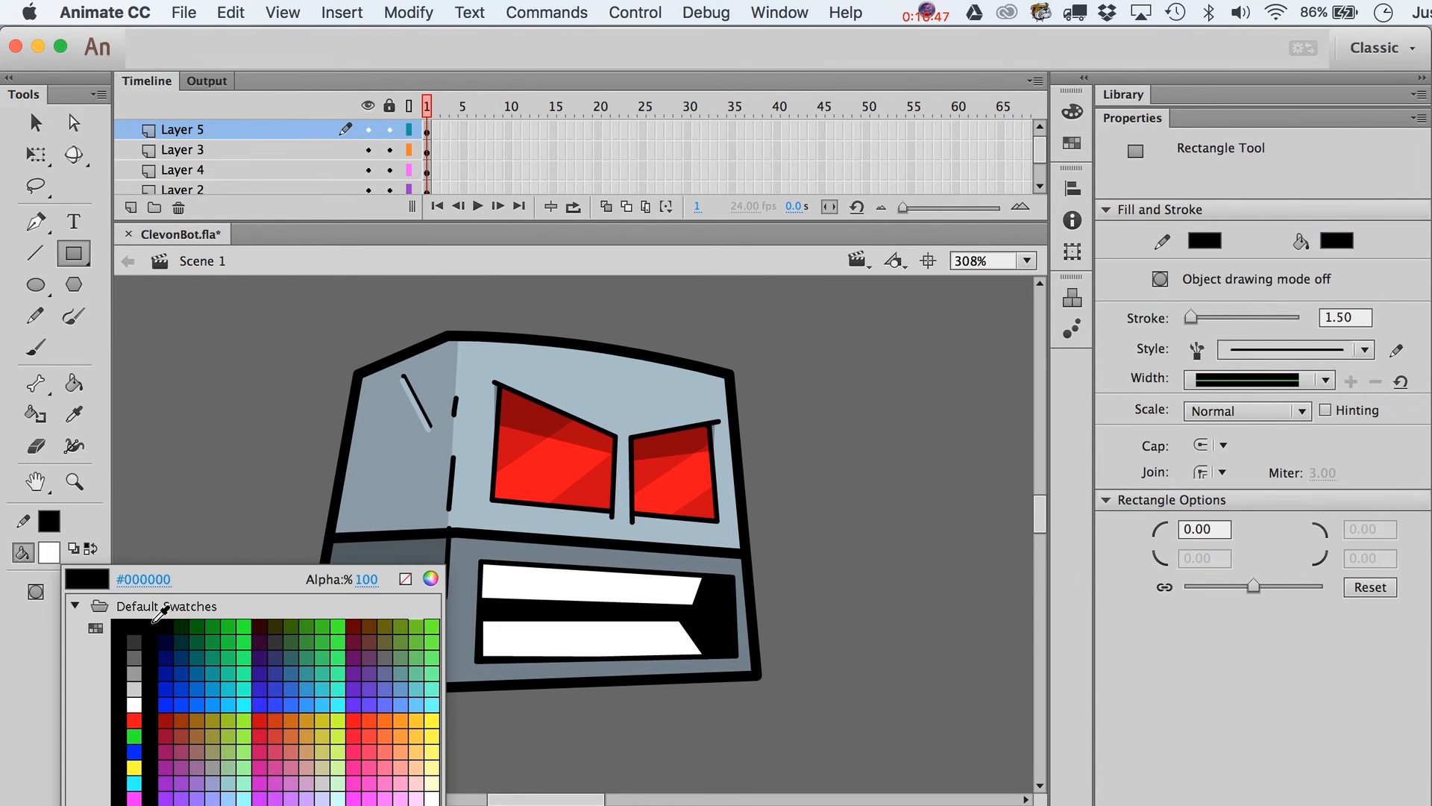
left_click(126, 625)
left_click(49, 523)
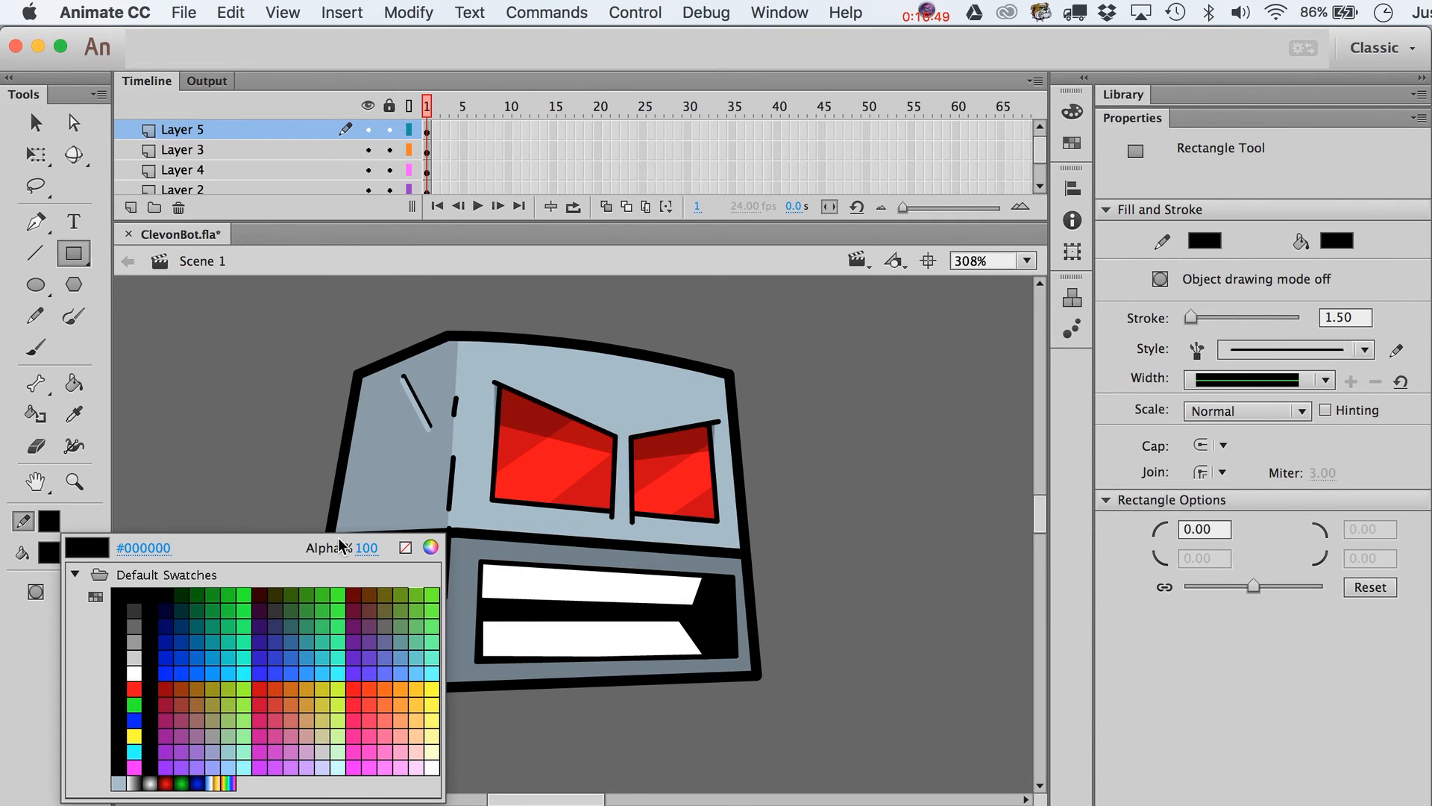
left_click(416, 552)
left_click(49, 552)
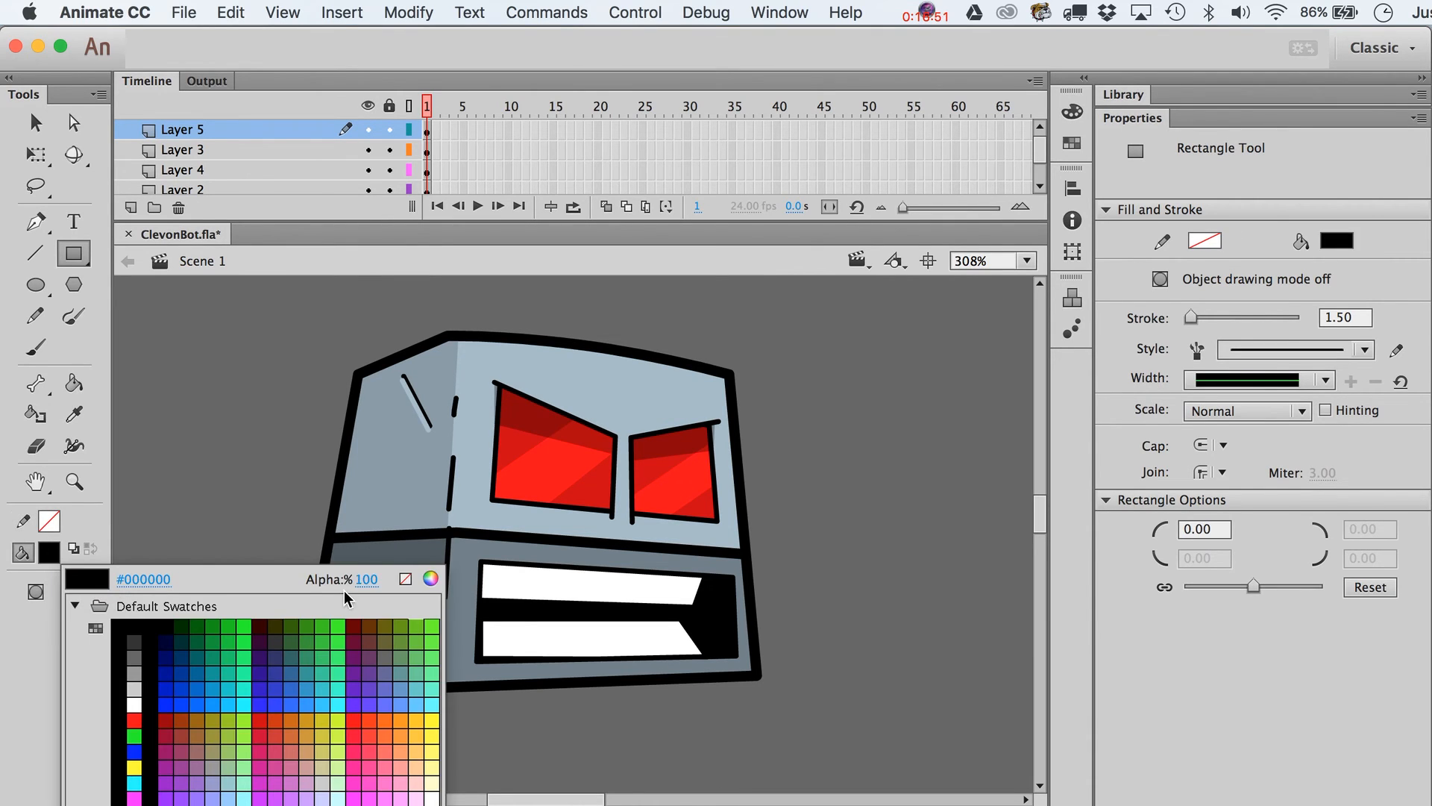
left_click_drag(362, 579, 306, 574)
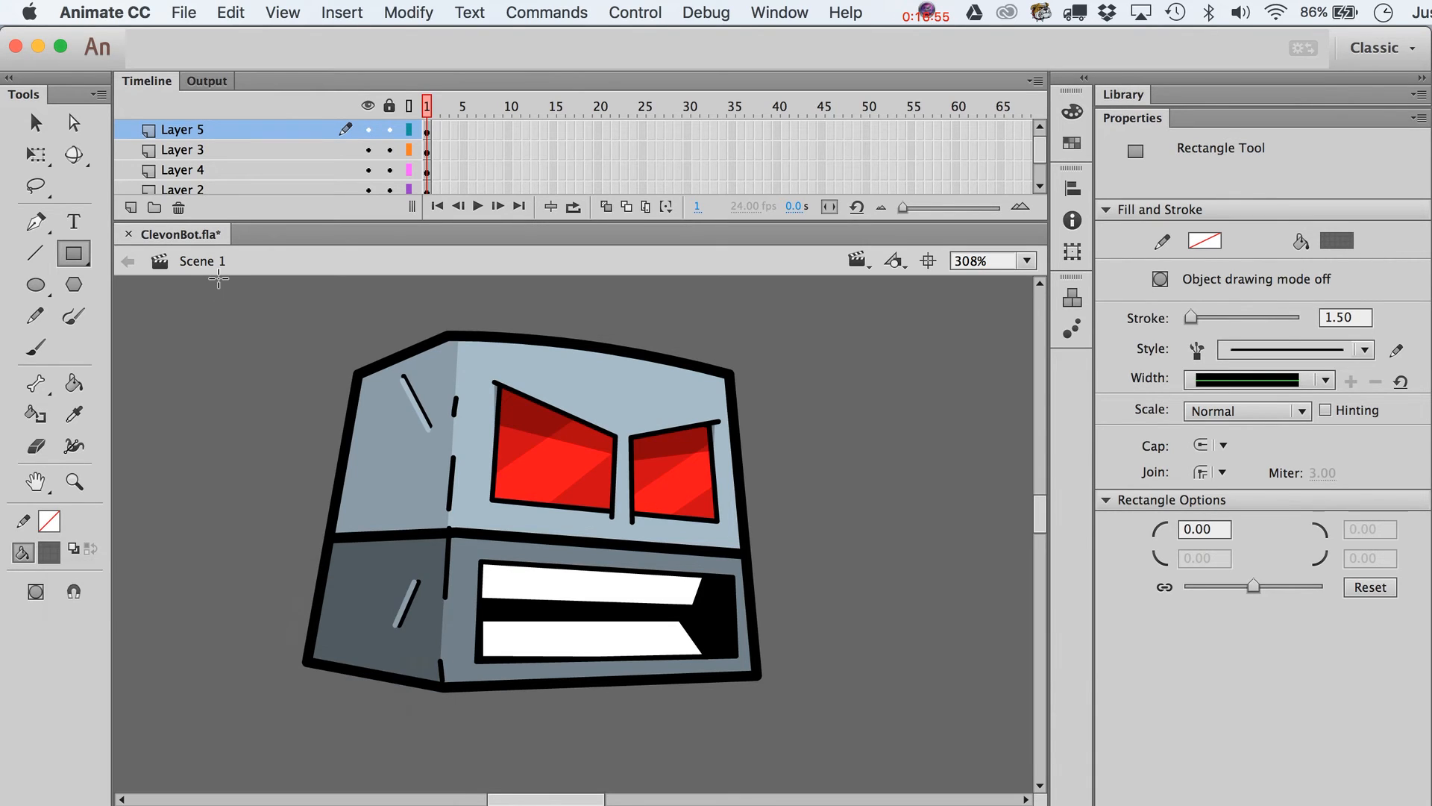
left_click(131, 207)
left_click_drag(482, 565, 733, 589)
key("v")
- Lower the fill alpha of the shadow strip over the upper teeth to 40%
left_click(708, 585)
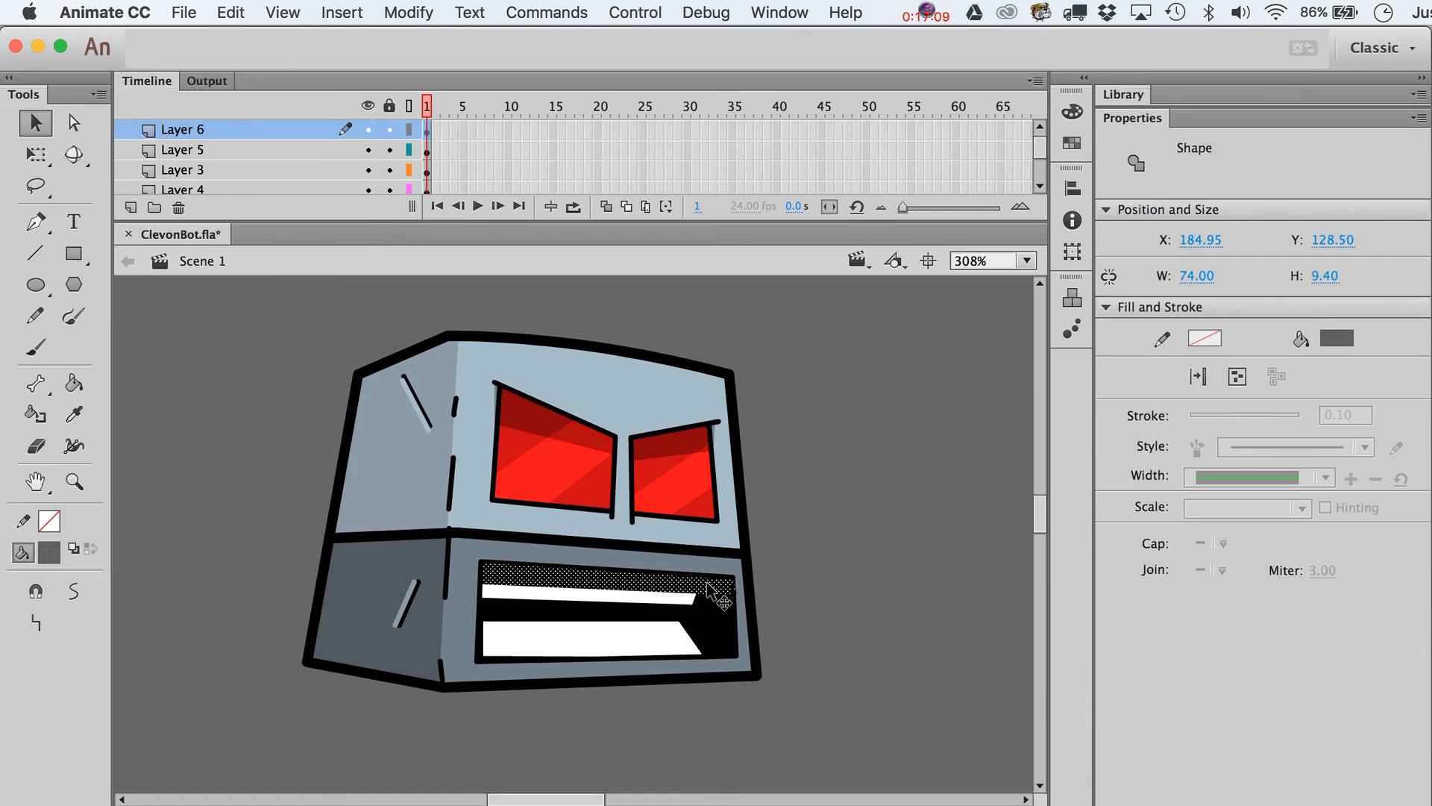
left_click(54, 558)
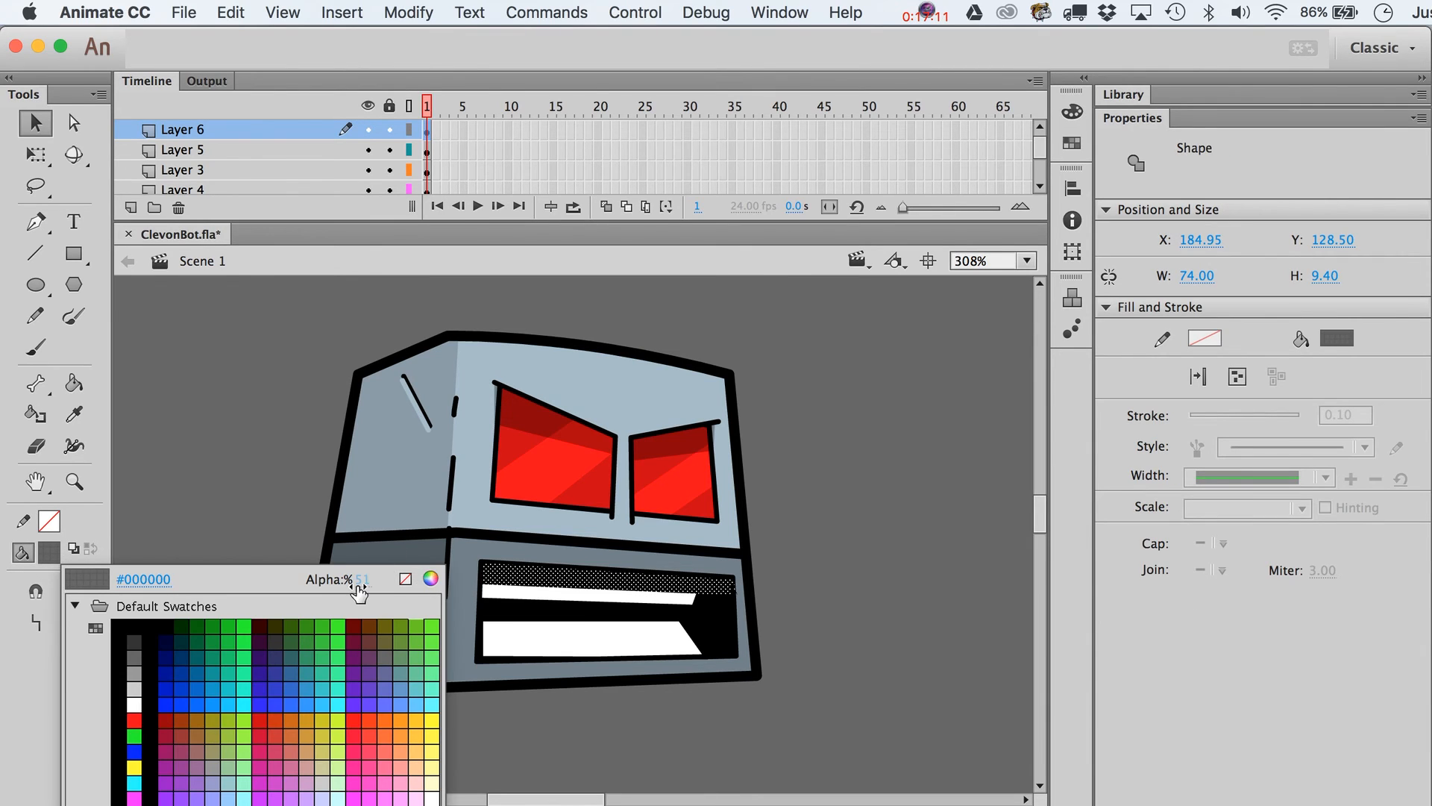
left_click_drag(360, 585, 342, 586)
left_click(837, 531)
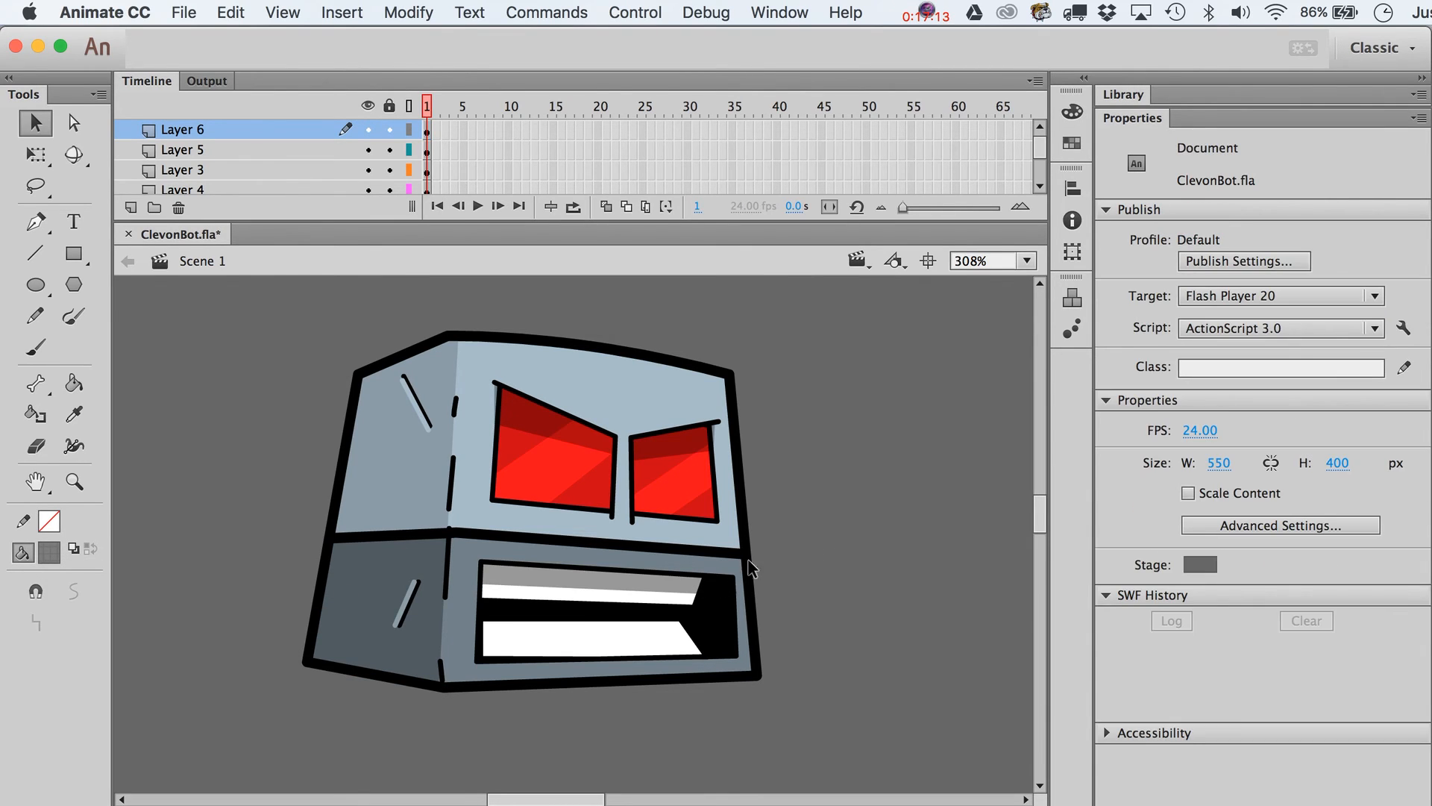
left_click(712, 572)
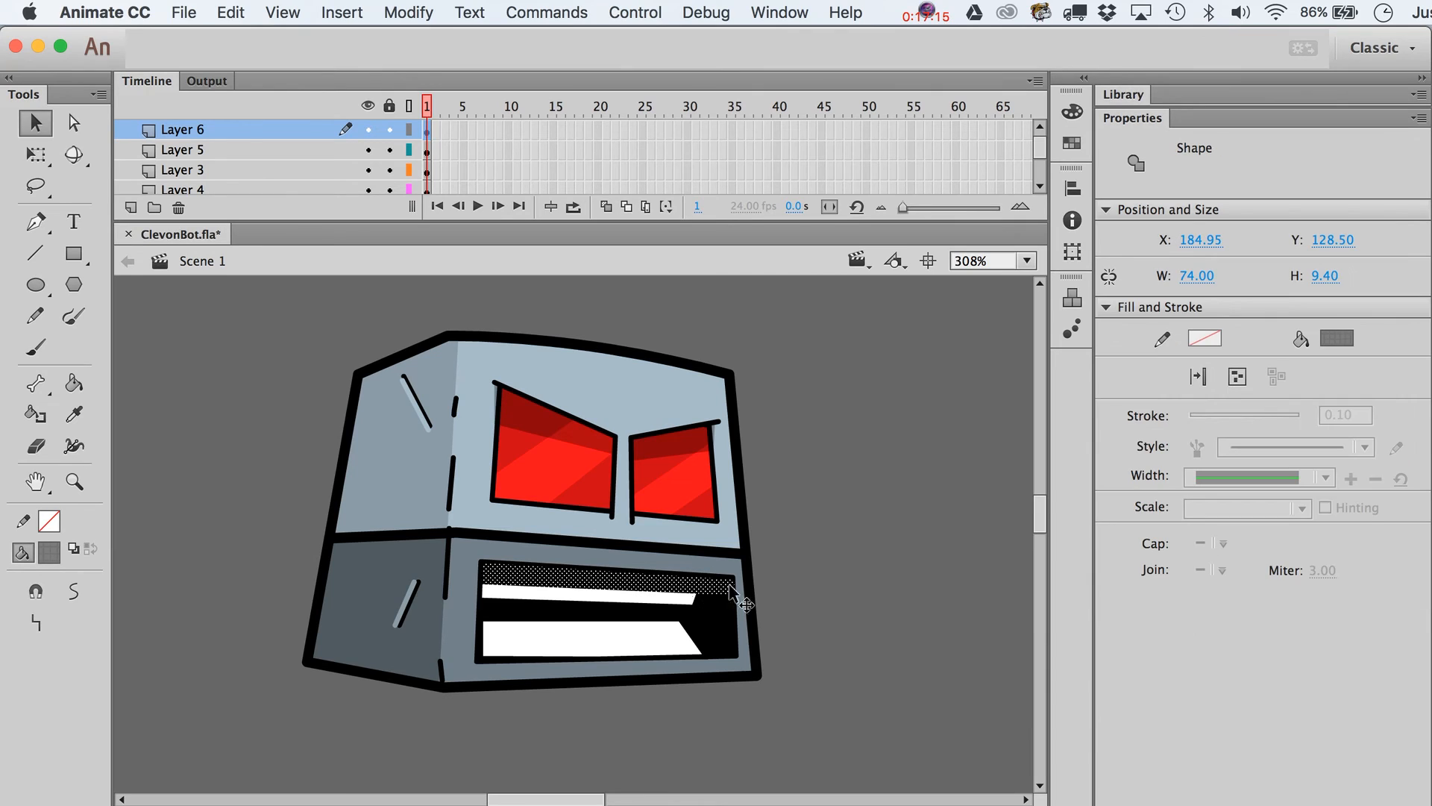
left_click(904, 584)
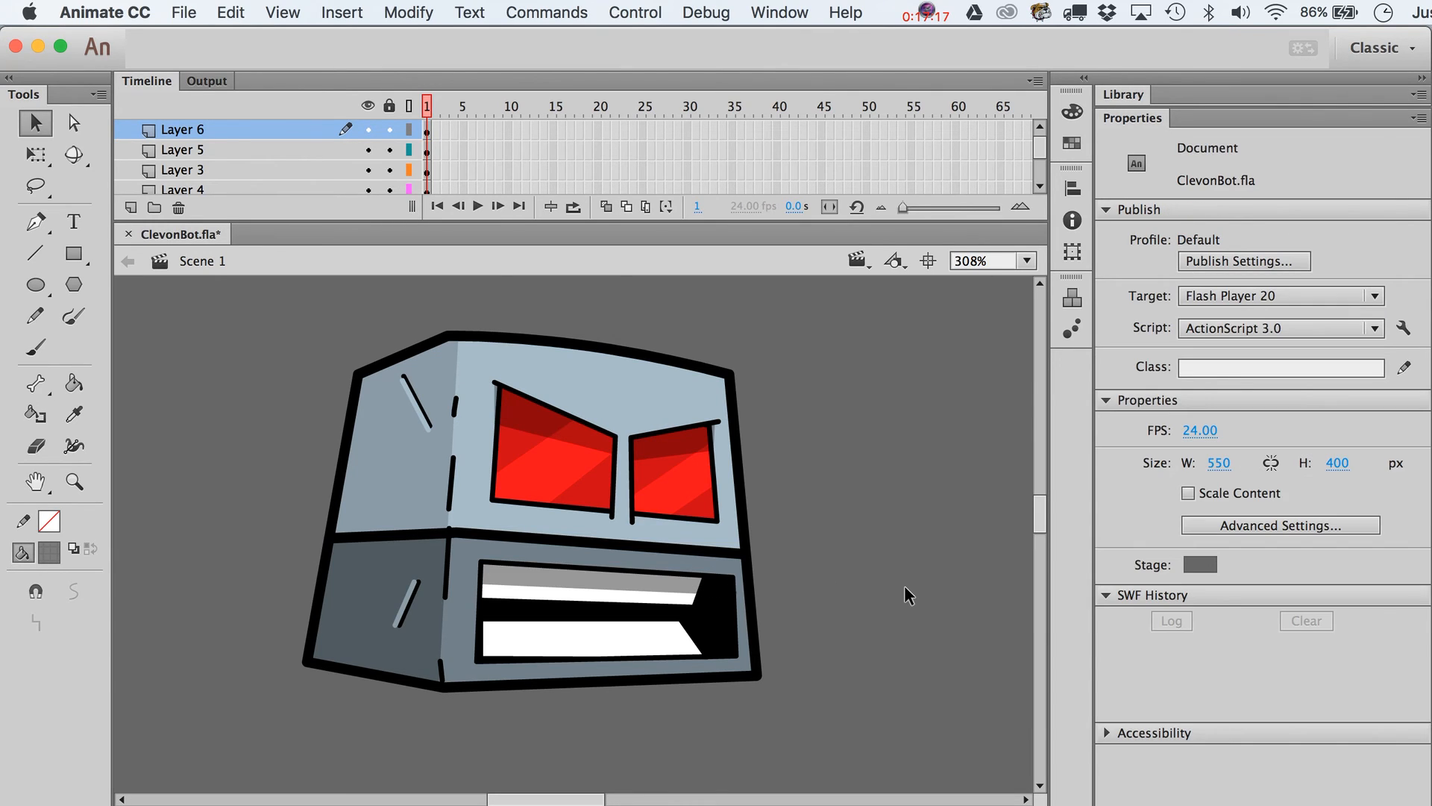
left_click(663, 591)
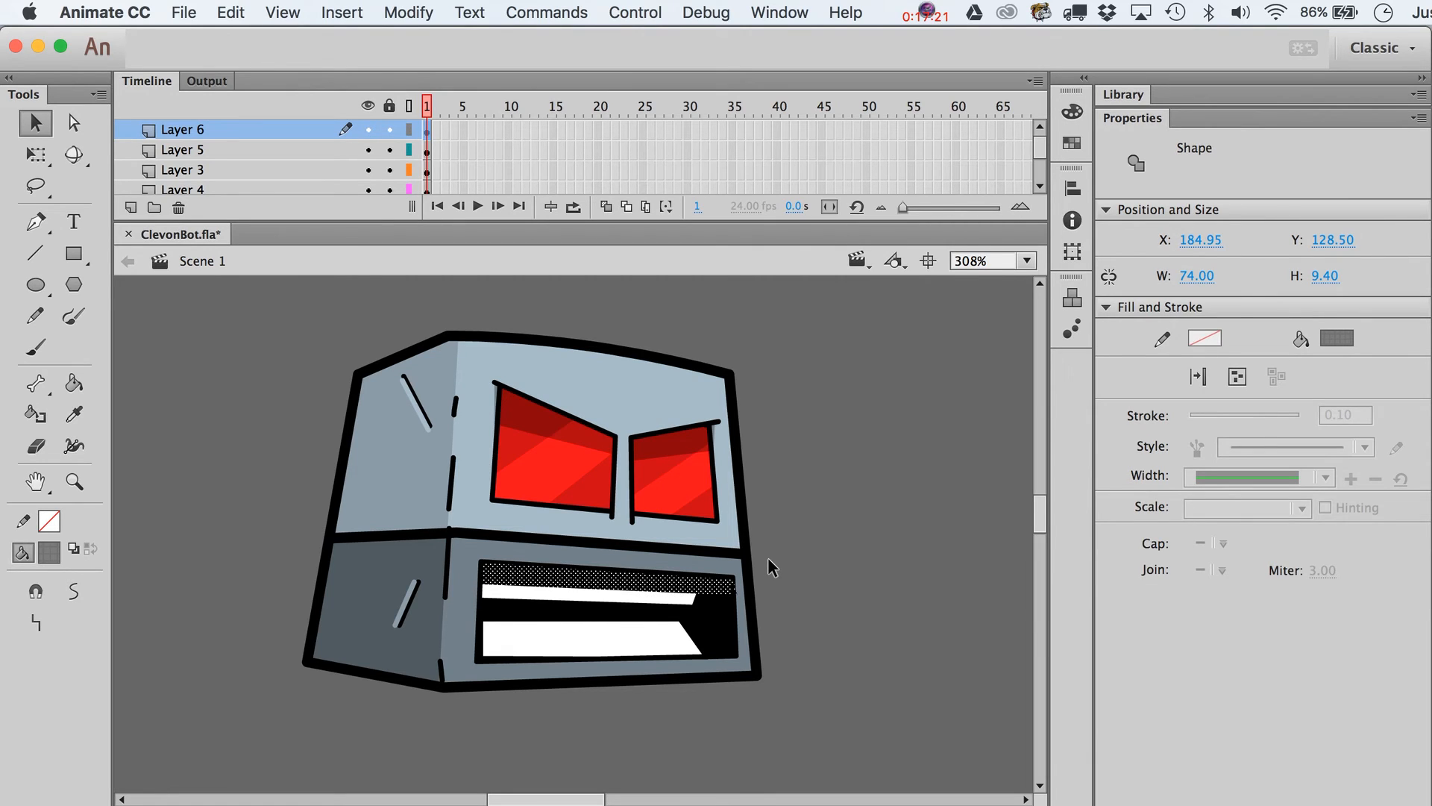
- Set the Rectangle tool's fill to dark gray with a higher alpha
left_click(74, 253)
left_click(51, 553)
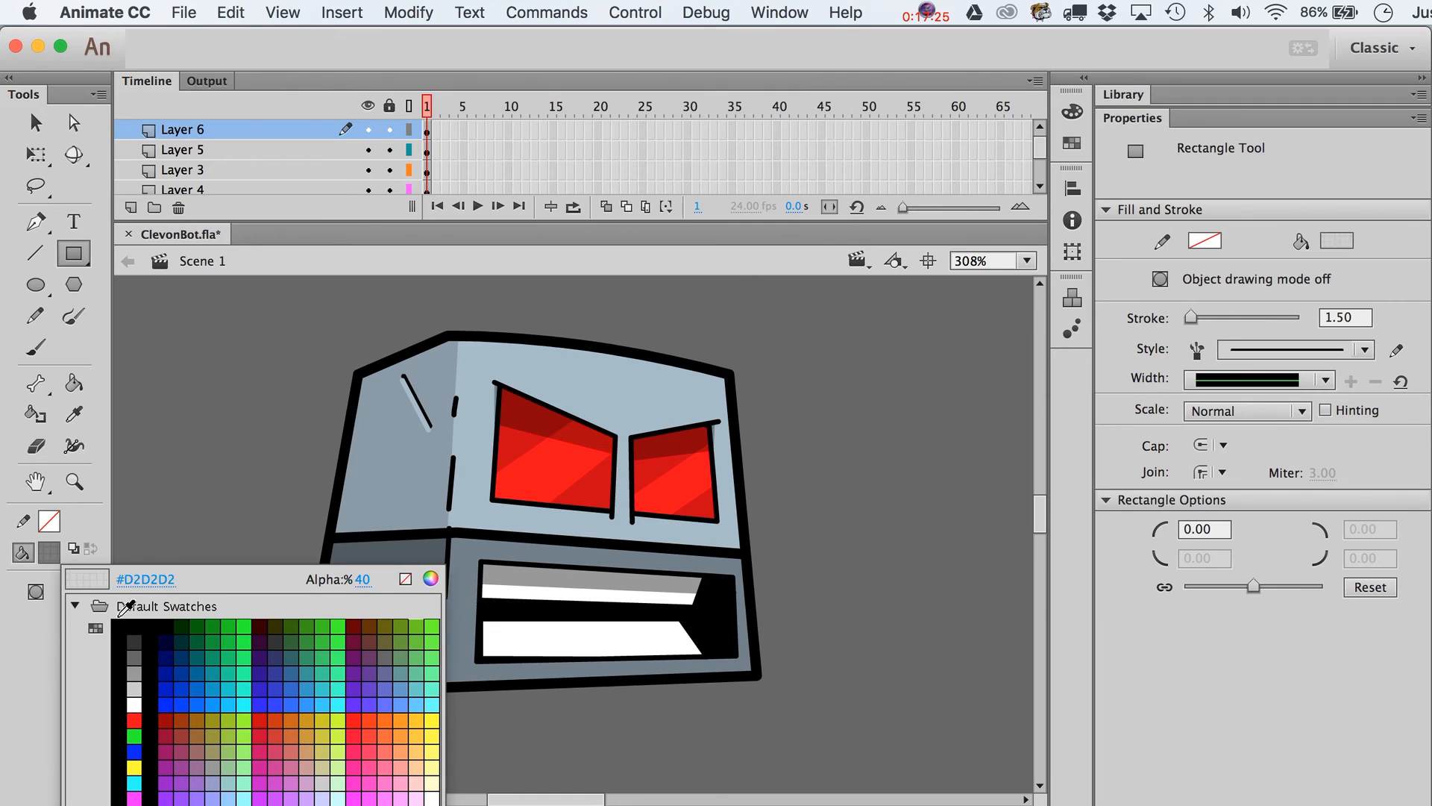
left_click(134, 641)
left_click(49, 552)
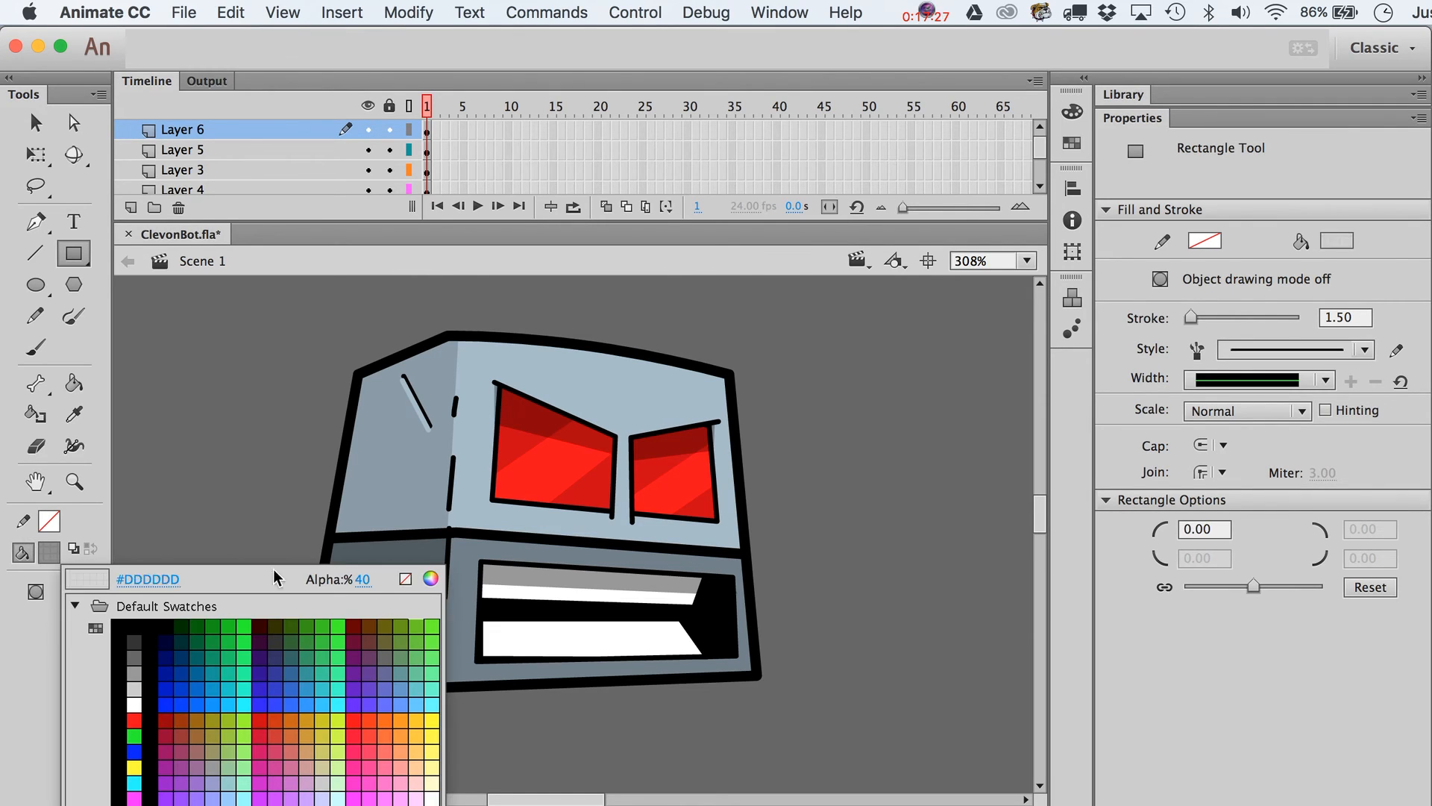
left_click_drag(365, 581, 701, 581)
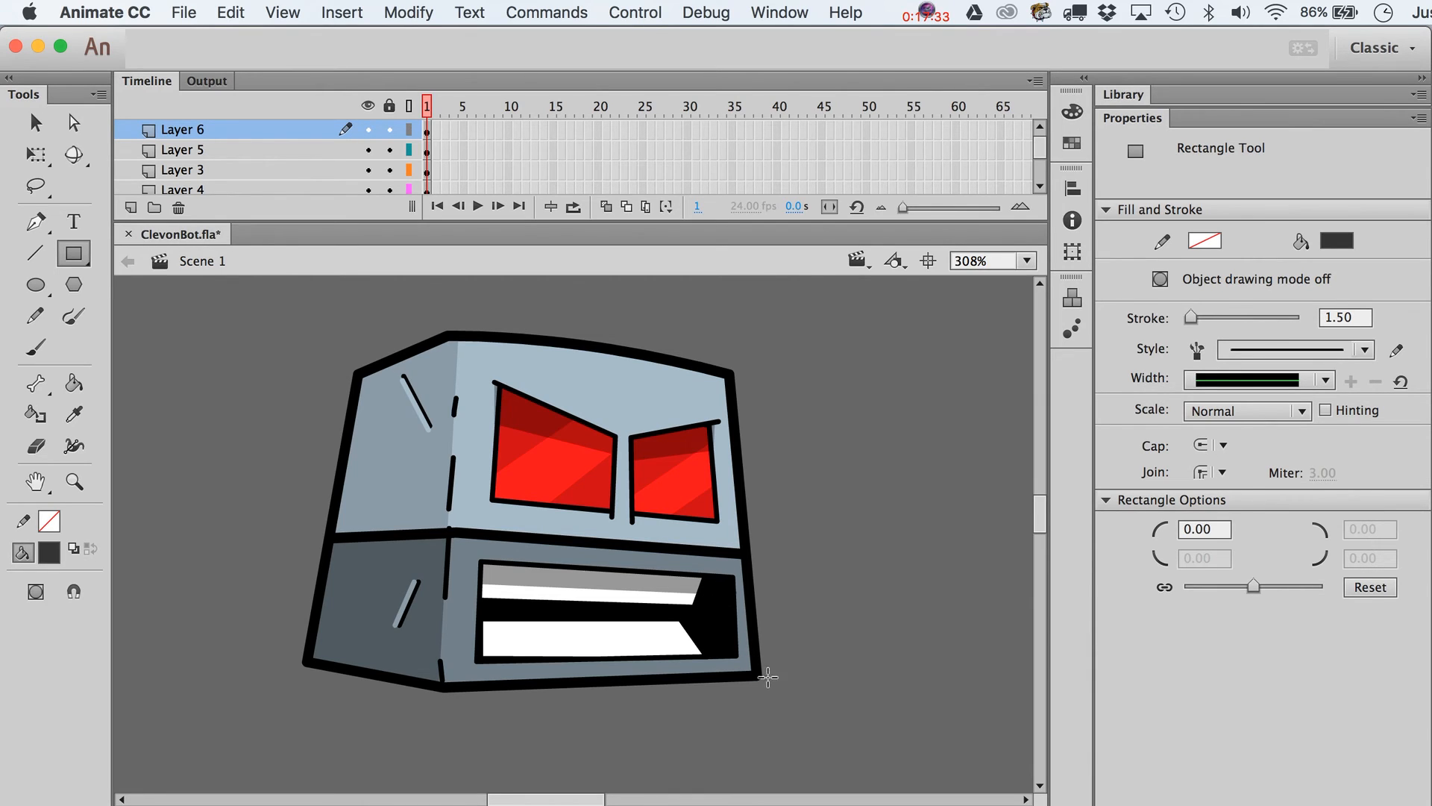
- Try converting the whole mouth, including its teeth and shadow, to a movie clip symbol named Robot
key("v")
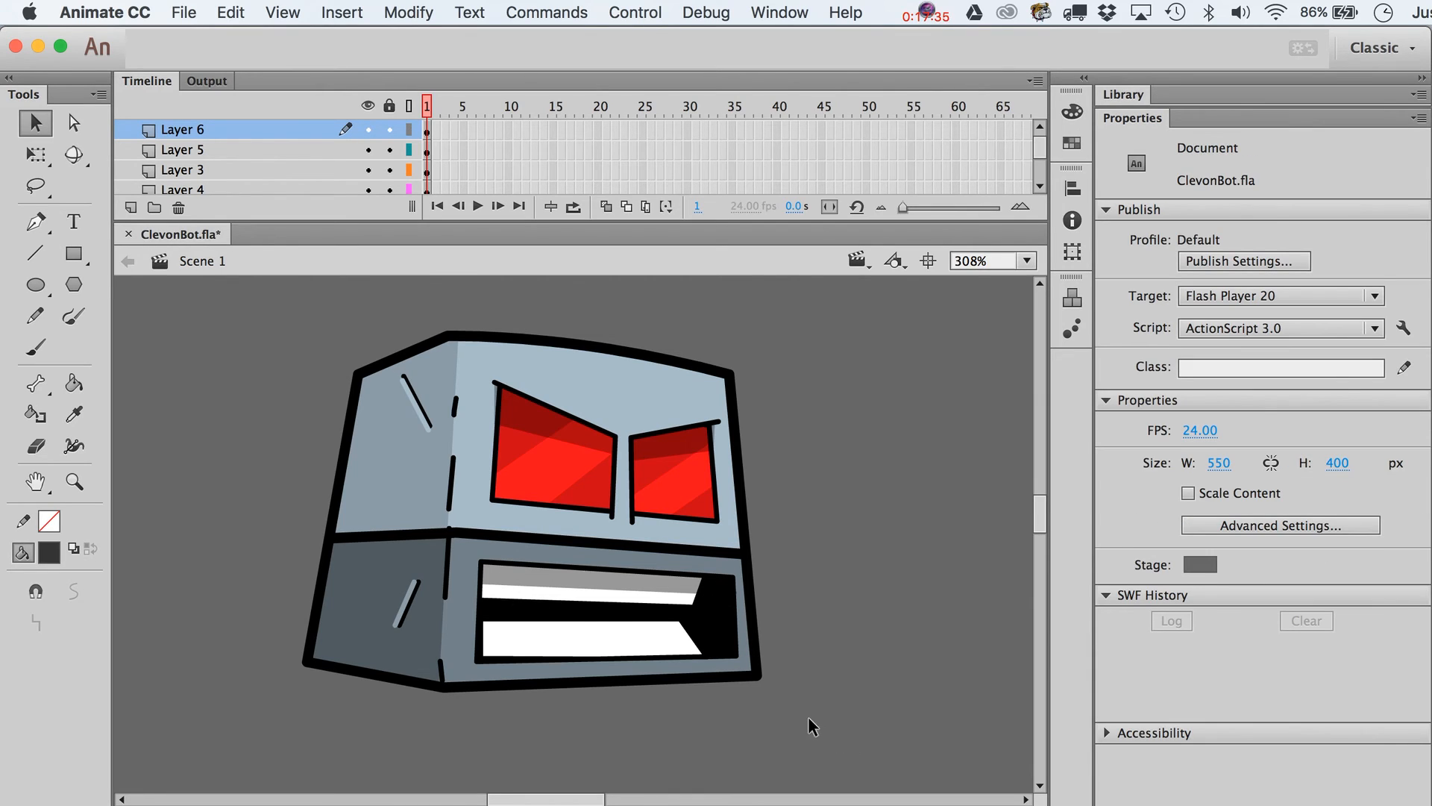
left_click_drag(808, 716, 413, 540)
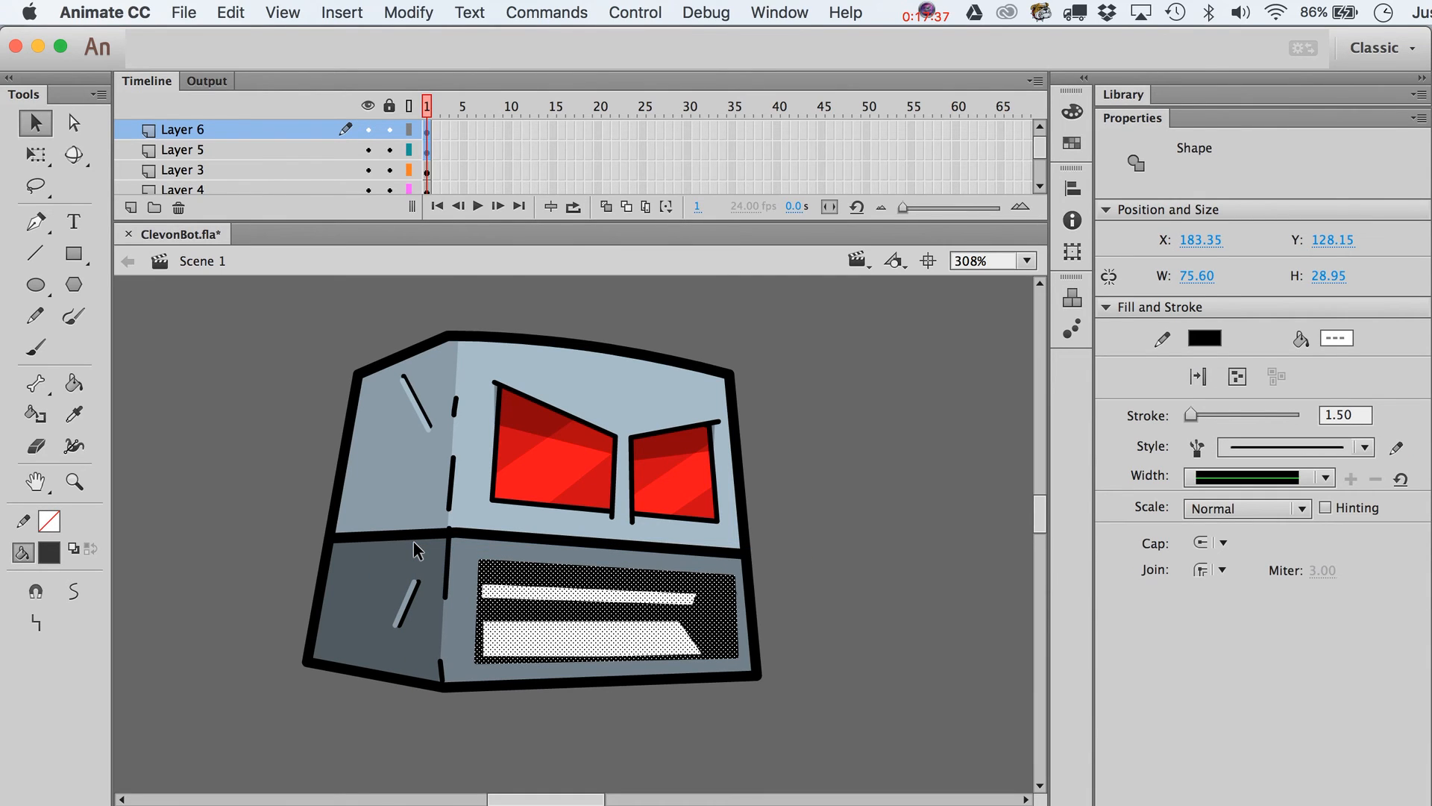
key("F8")
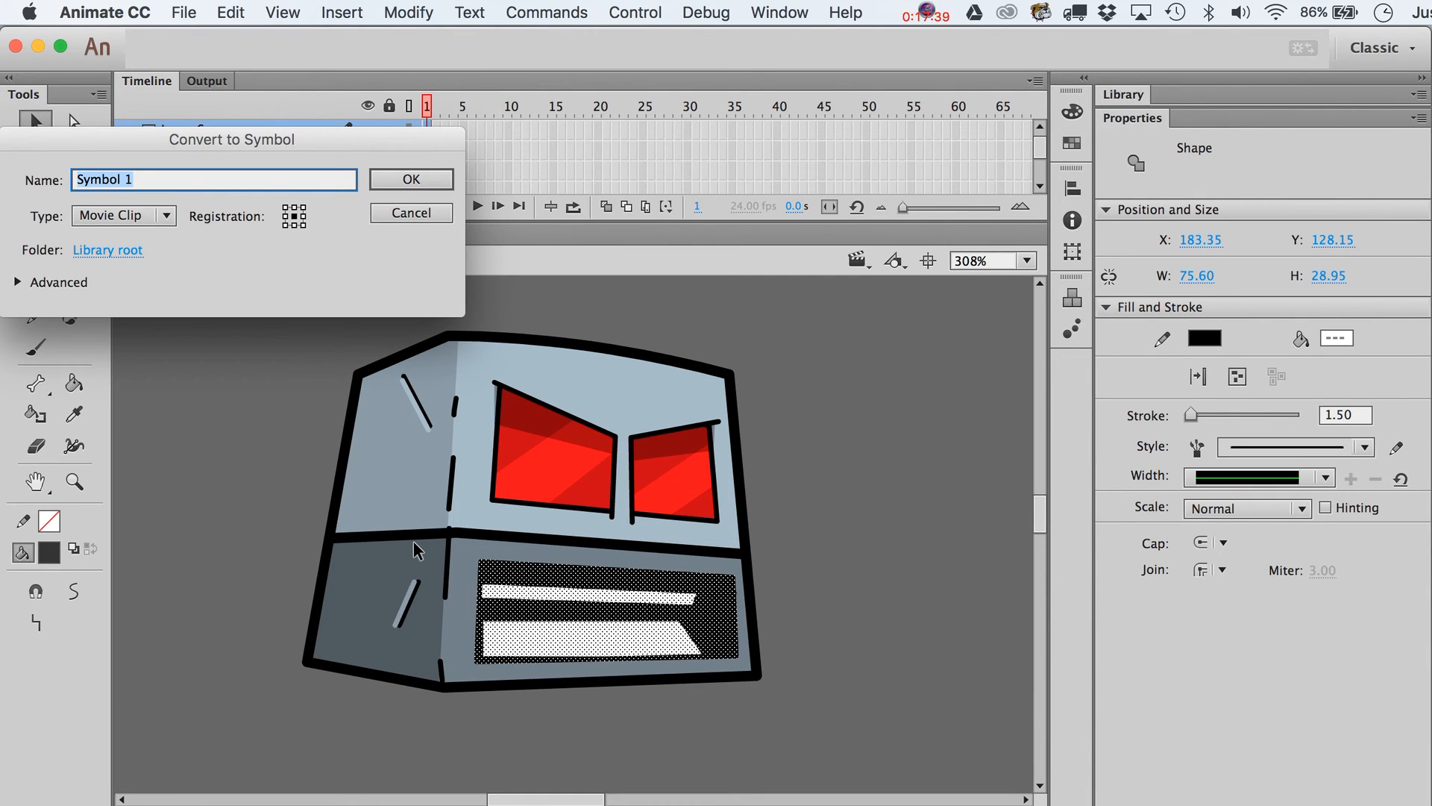
type("Rb")
key("Return")
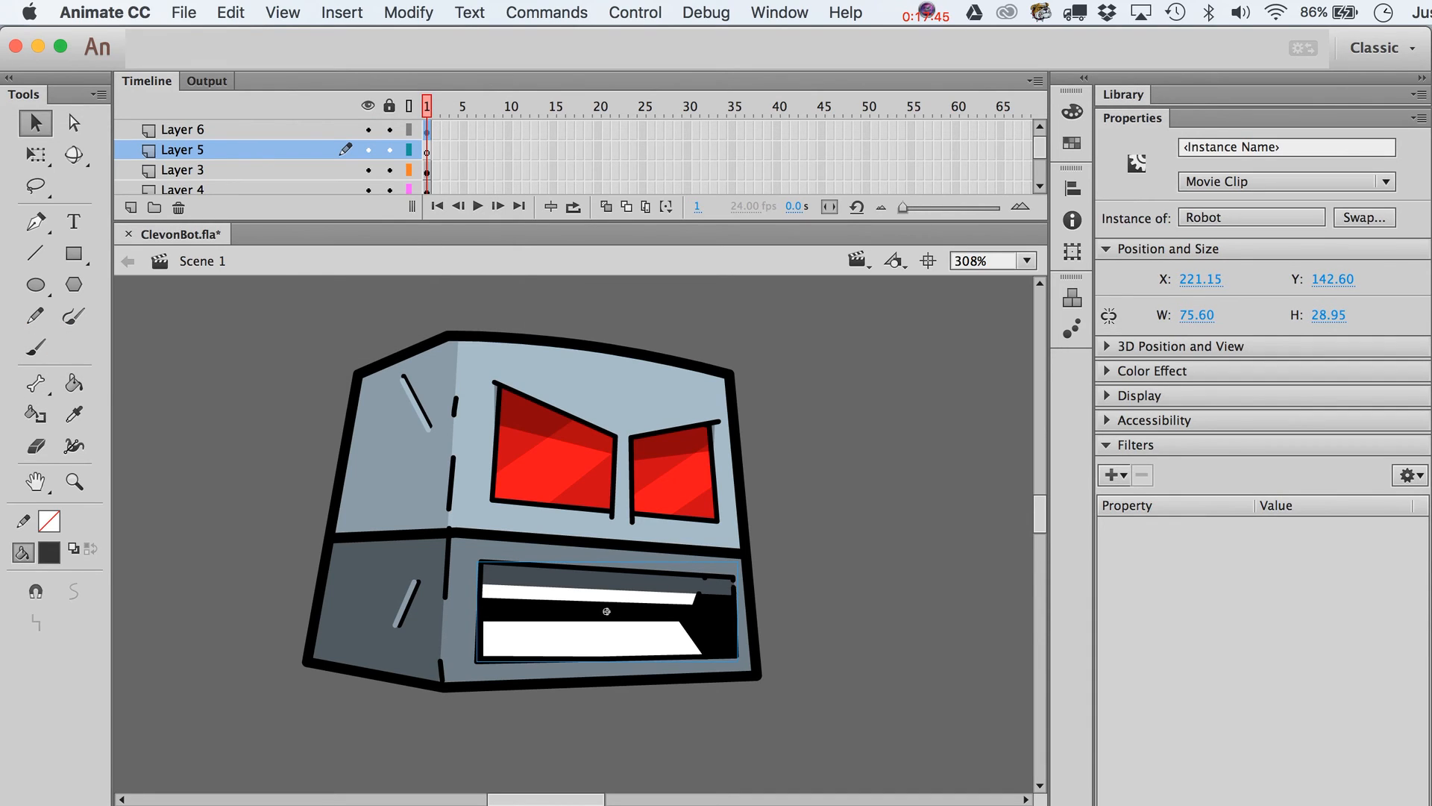
- Examine the shadow strip and mouth artwork inside the Robot symbol, and return to the unconverted mouth in Scene 1
left_click(911, 666)
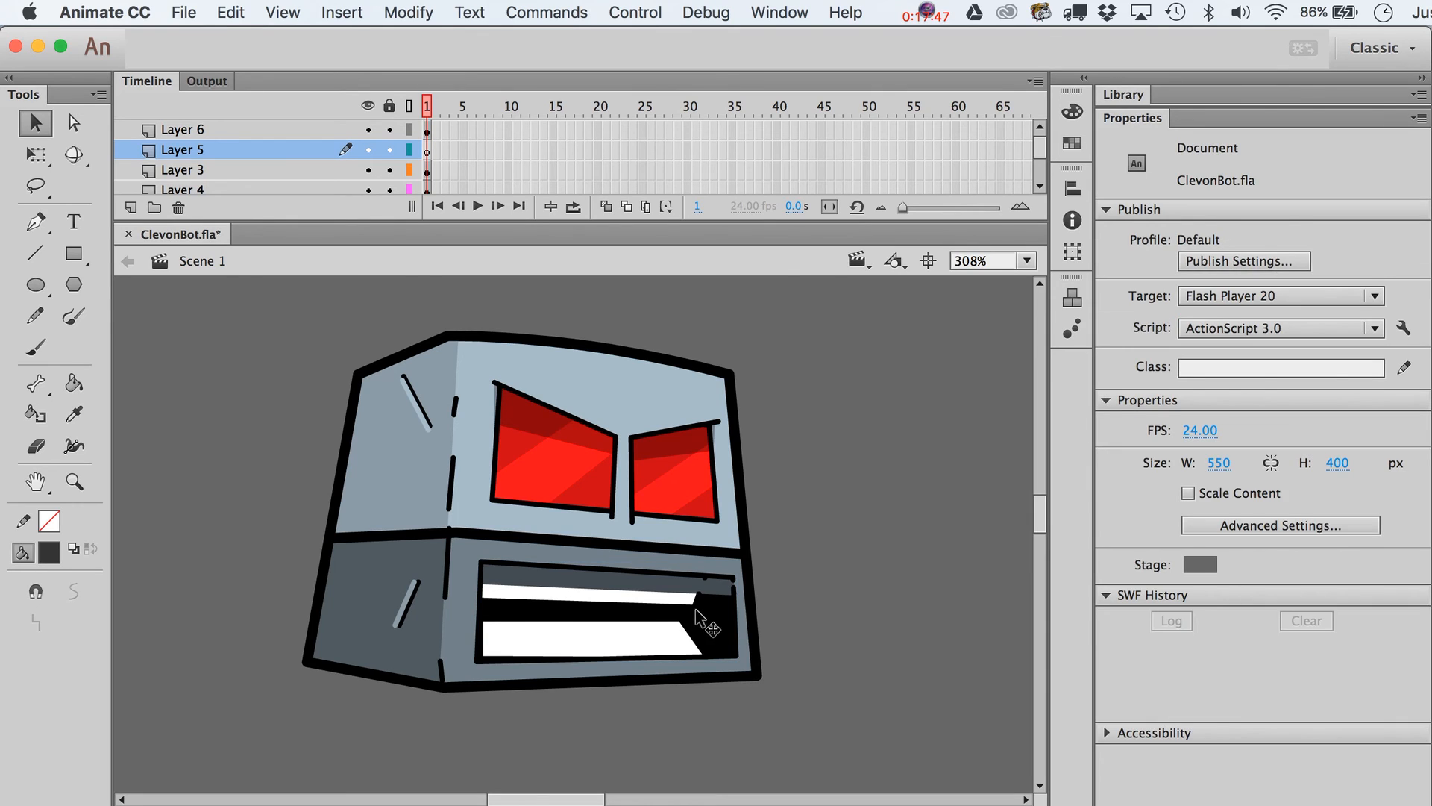
double_click(712, 620)
left_click(766, 605)
left_click(638, 582)
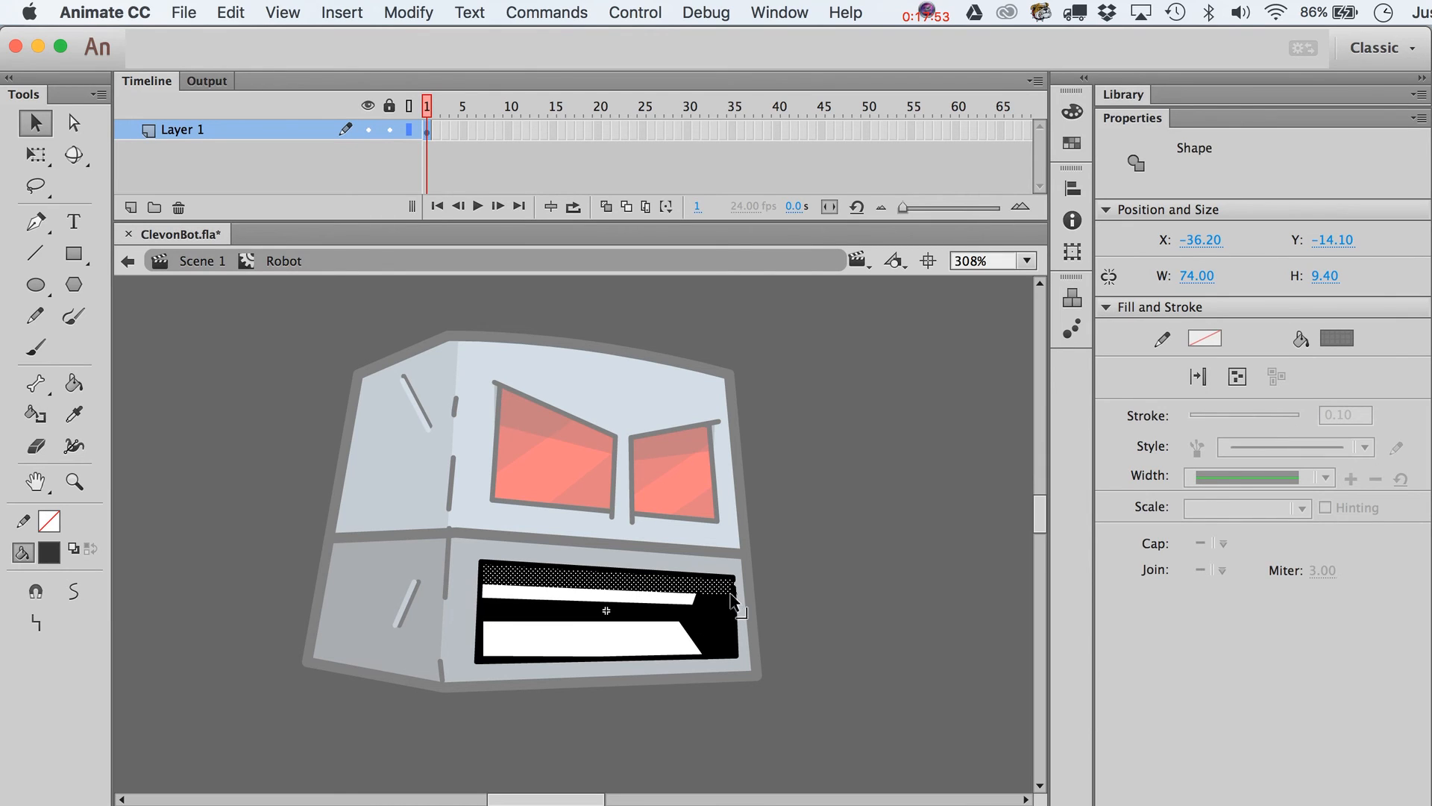
left_click(815, 580)
left_click(704, 587)
left_click(787, 627)
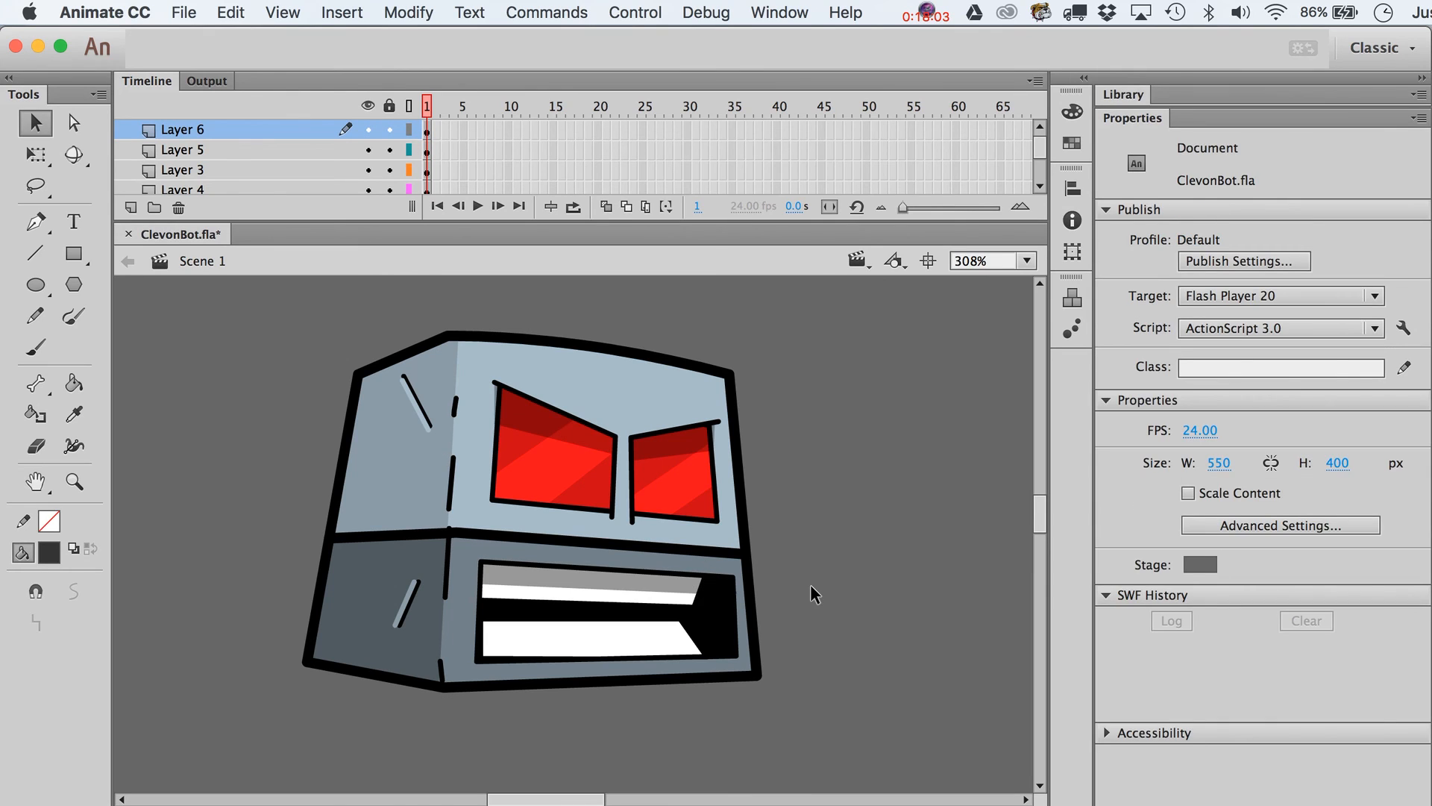
- Convert the shadow strip over the upper teeth to a movie clip symbol named Mouth Shadow
left_click(656, 589)
key("F8")
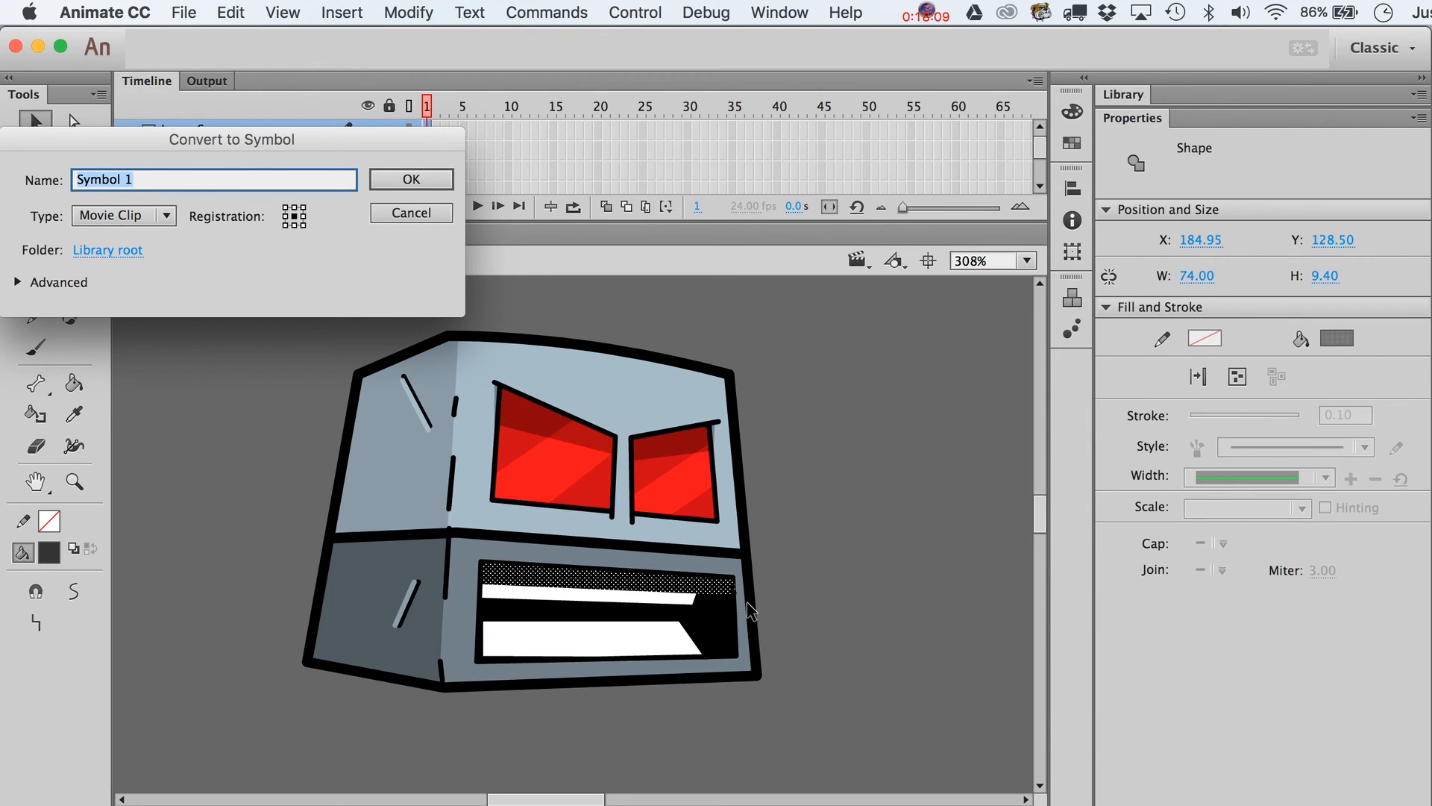
type("Shadow")
key("Return")
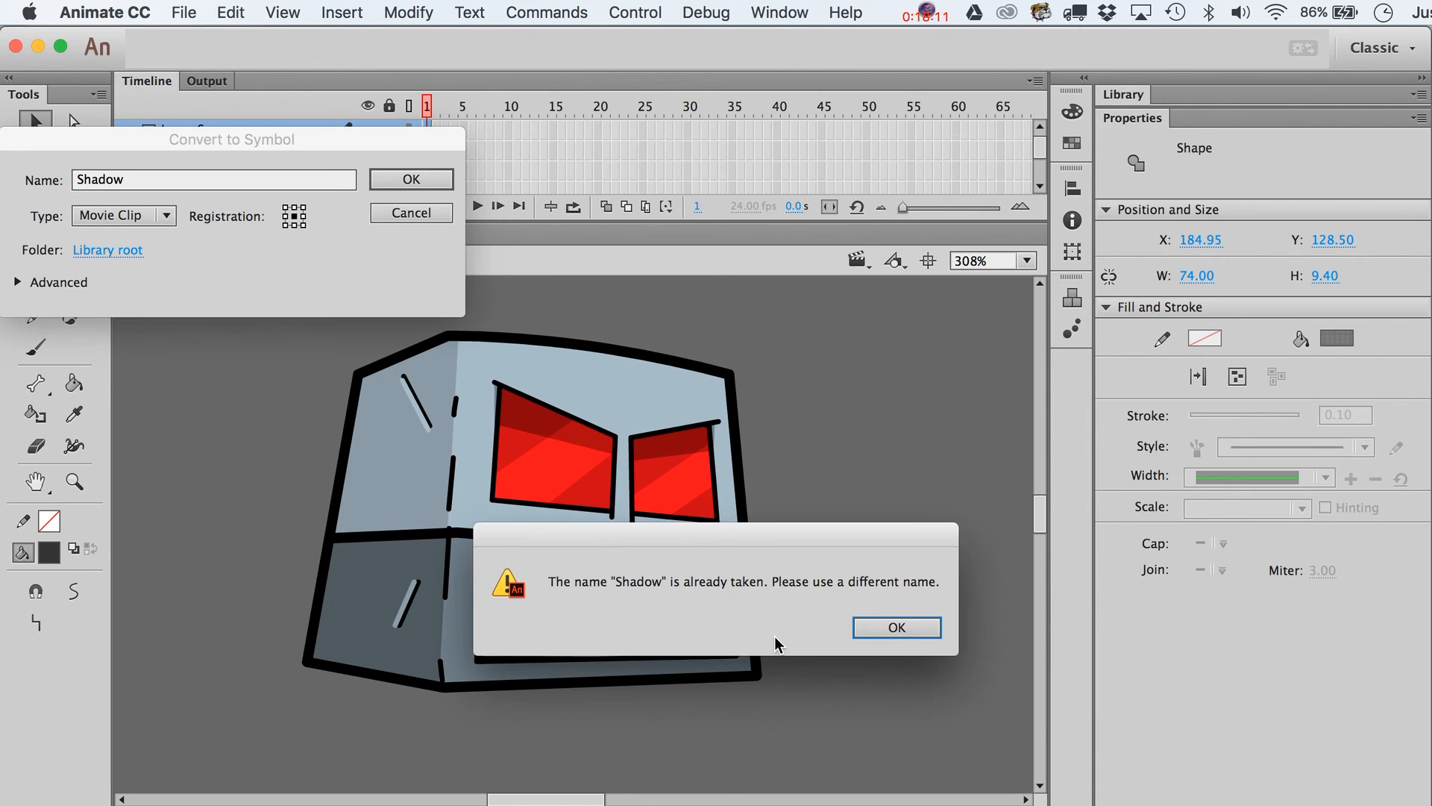
left_click(916, 627)
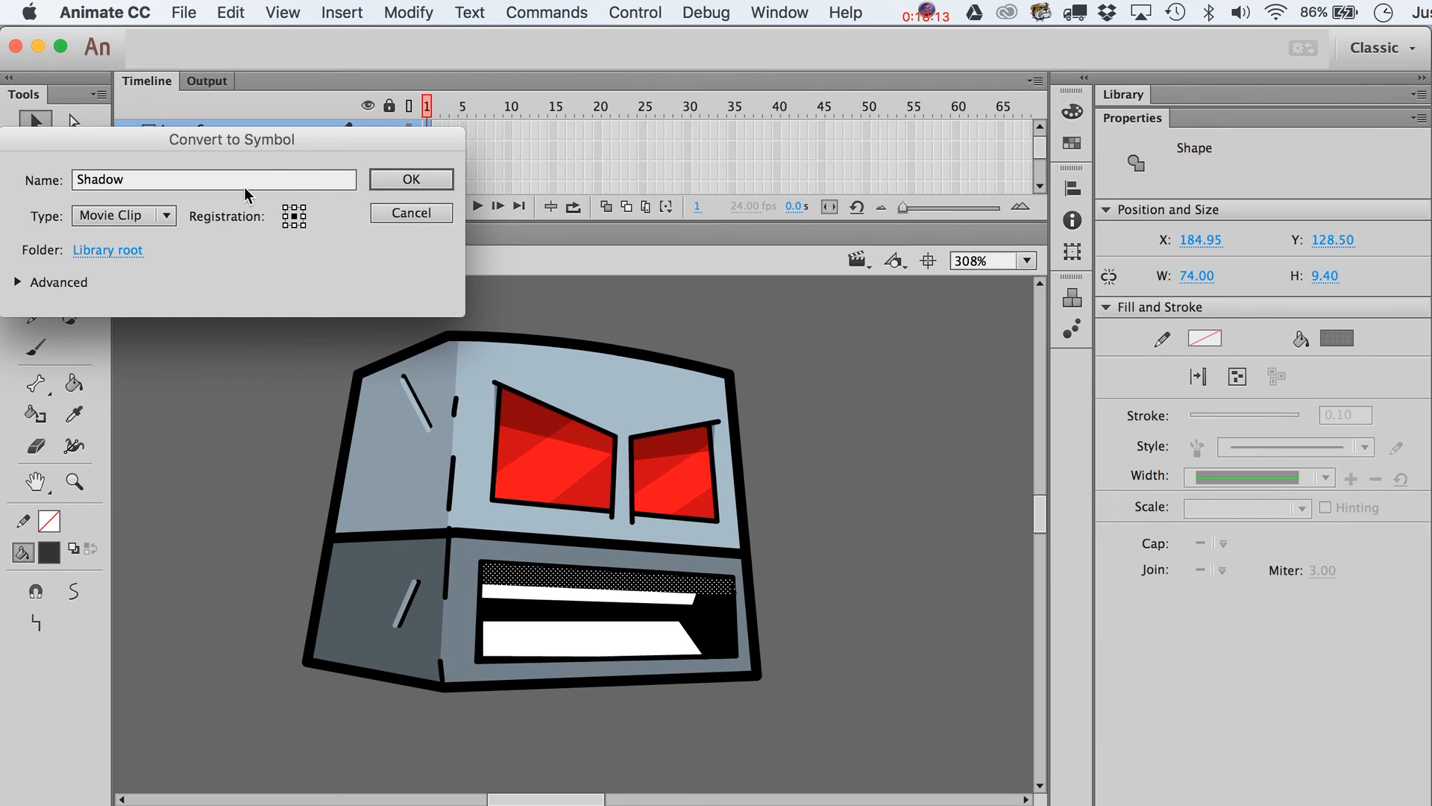
left_click(179, 180)
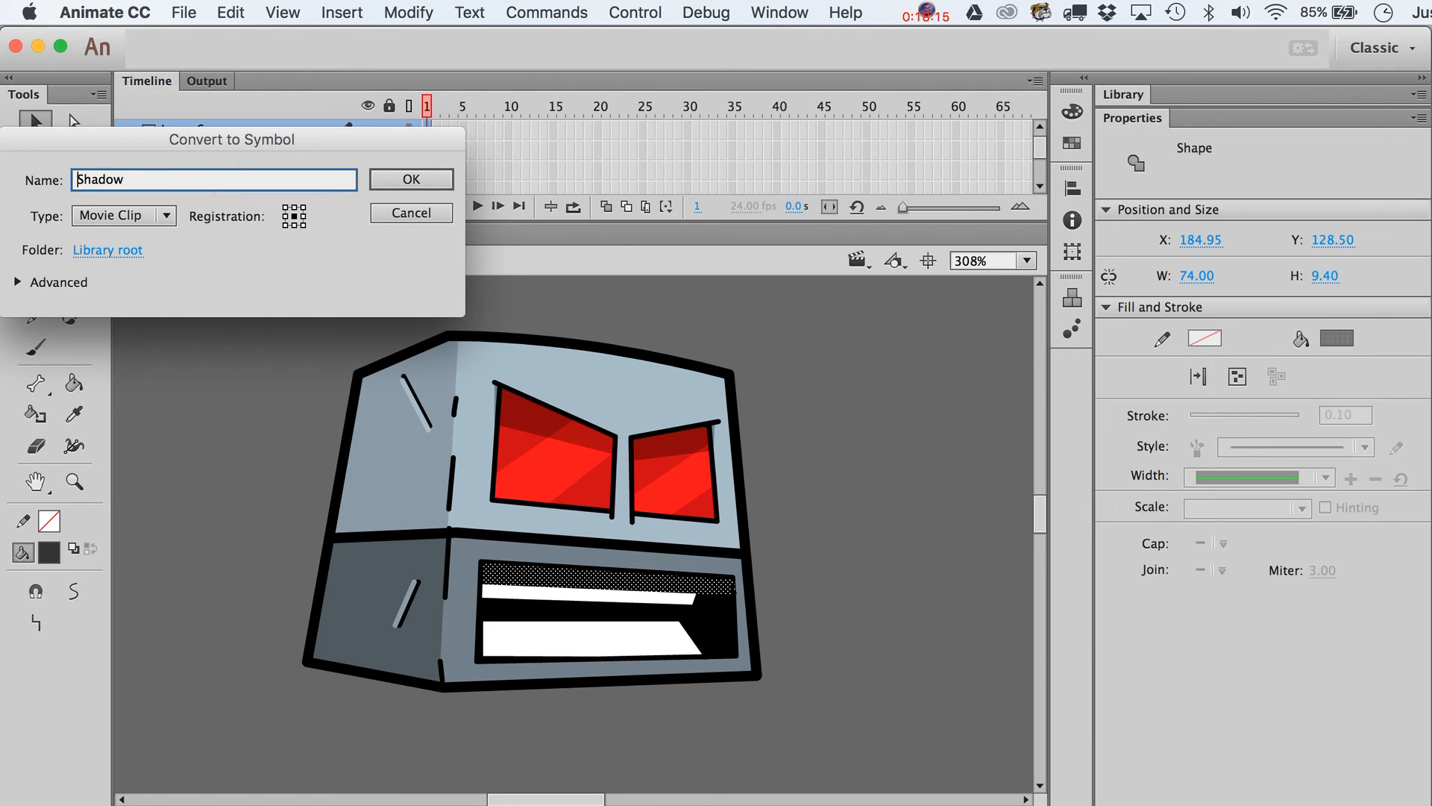
type("Mouth")
key("Return")
- Convert the black mouth with its white teeth, without the shadow strip, to a movie clip symbol named Mouth
left_click_drag(837, 712, 452, 543)
left_click(630, 589, "shift")
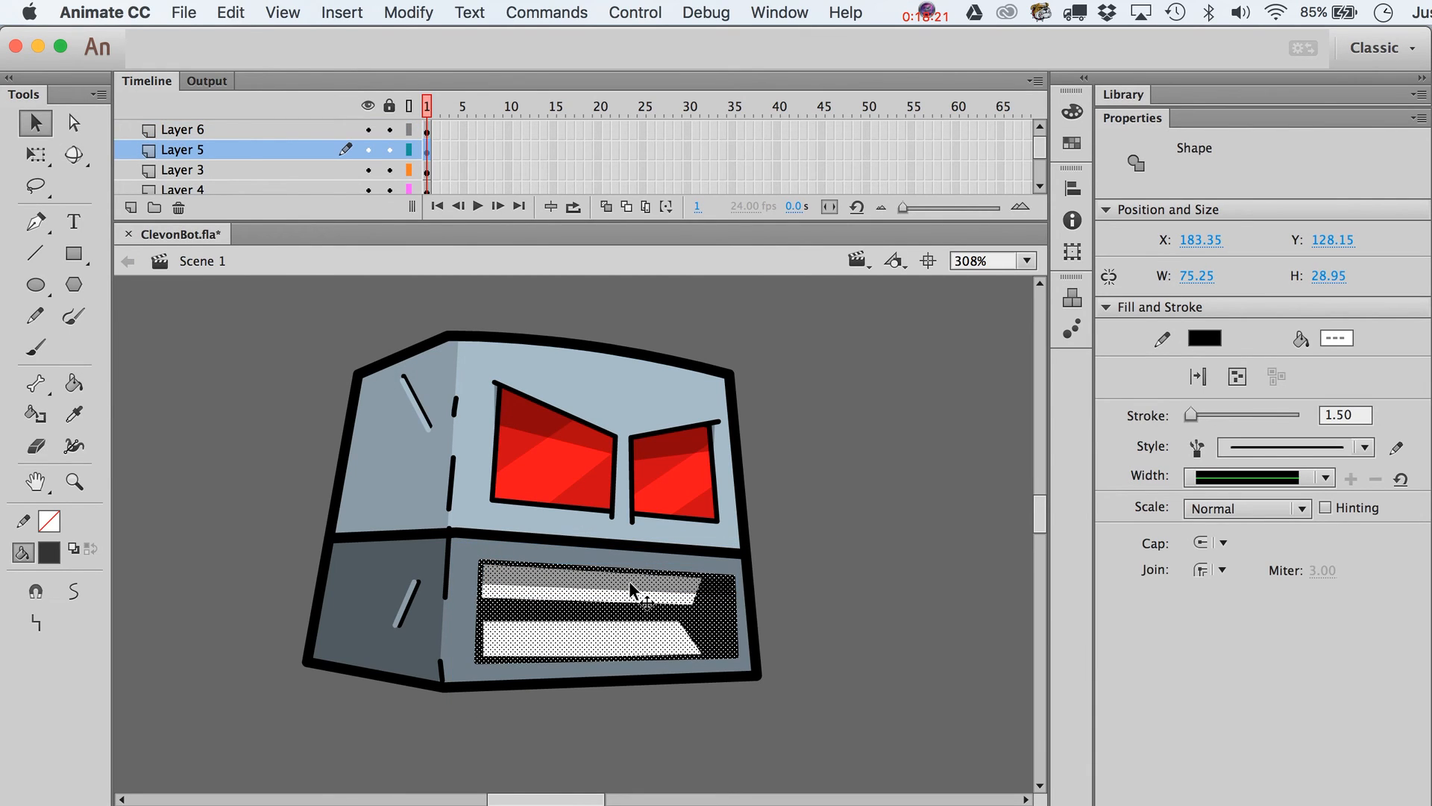
key("F8")
type("Mouth")
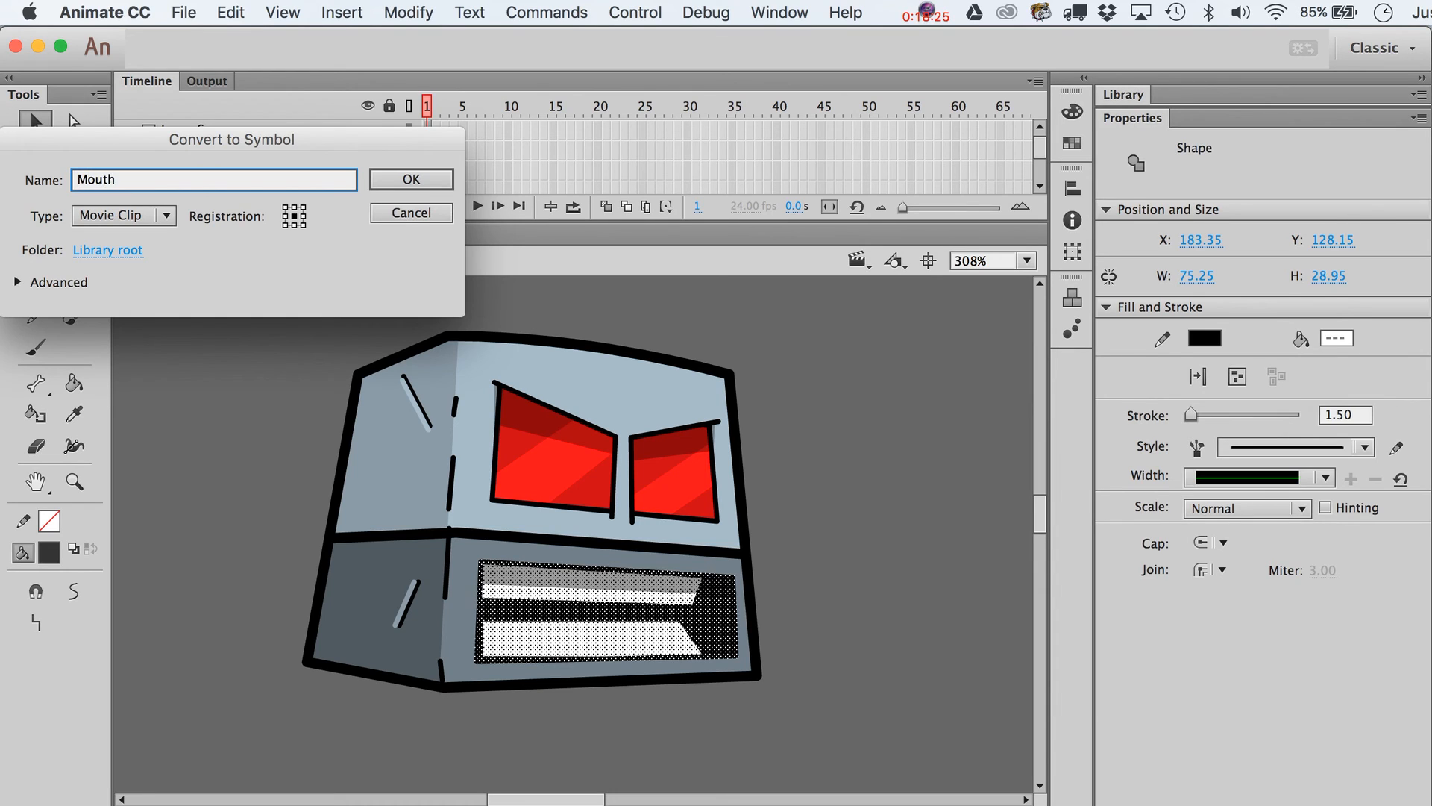
key("Return")
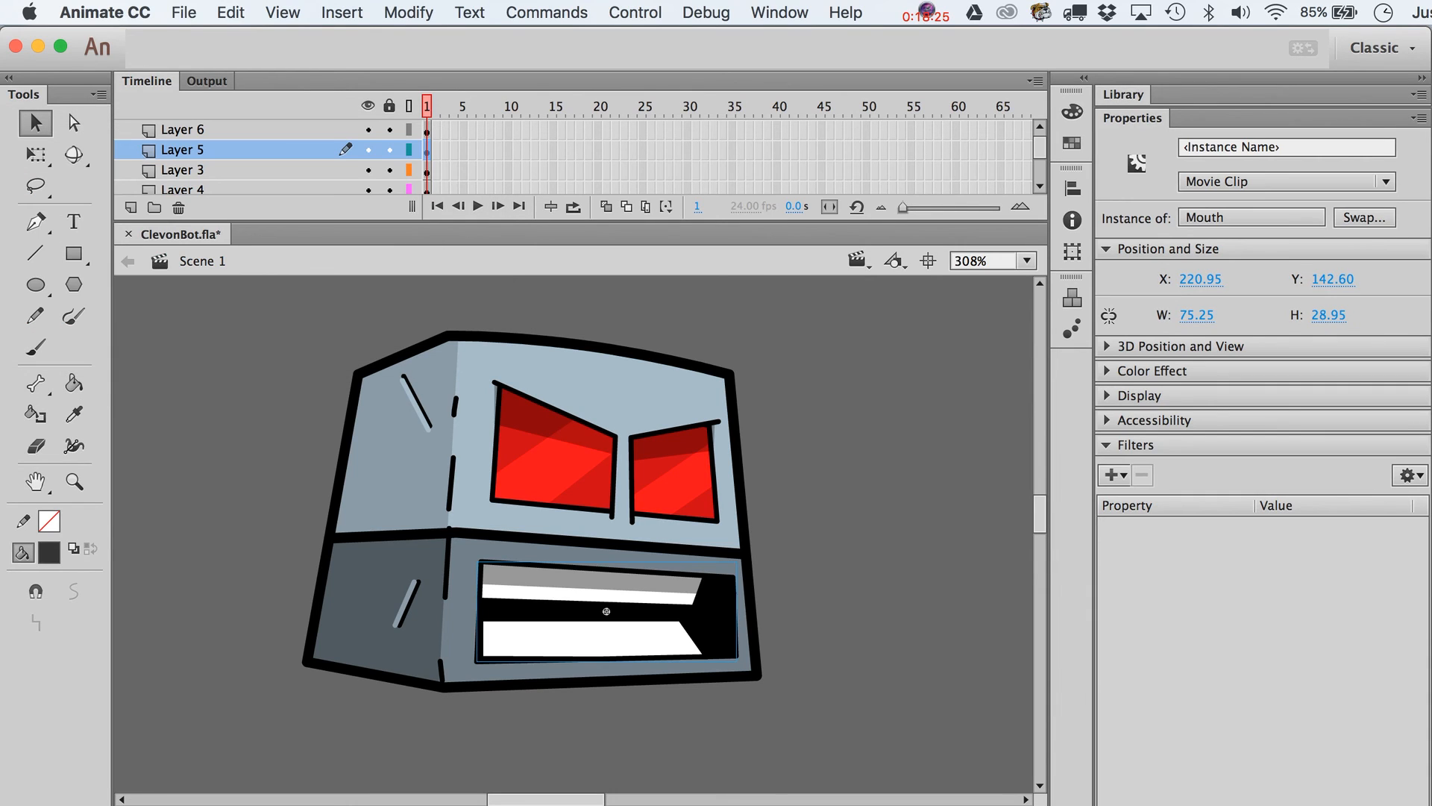
left_click(645, 570)
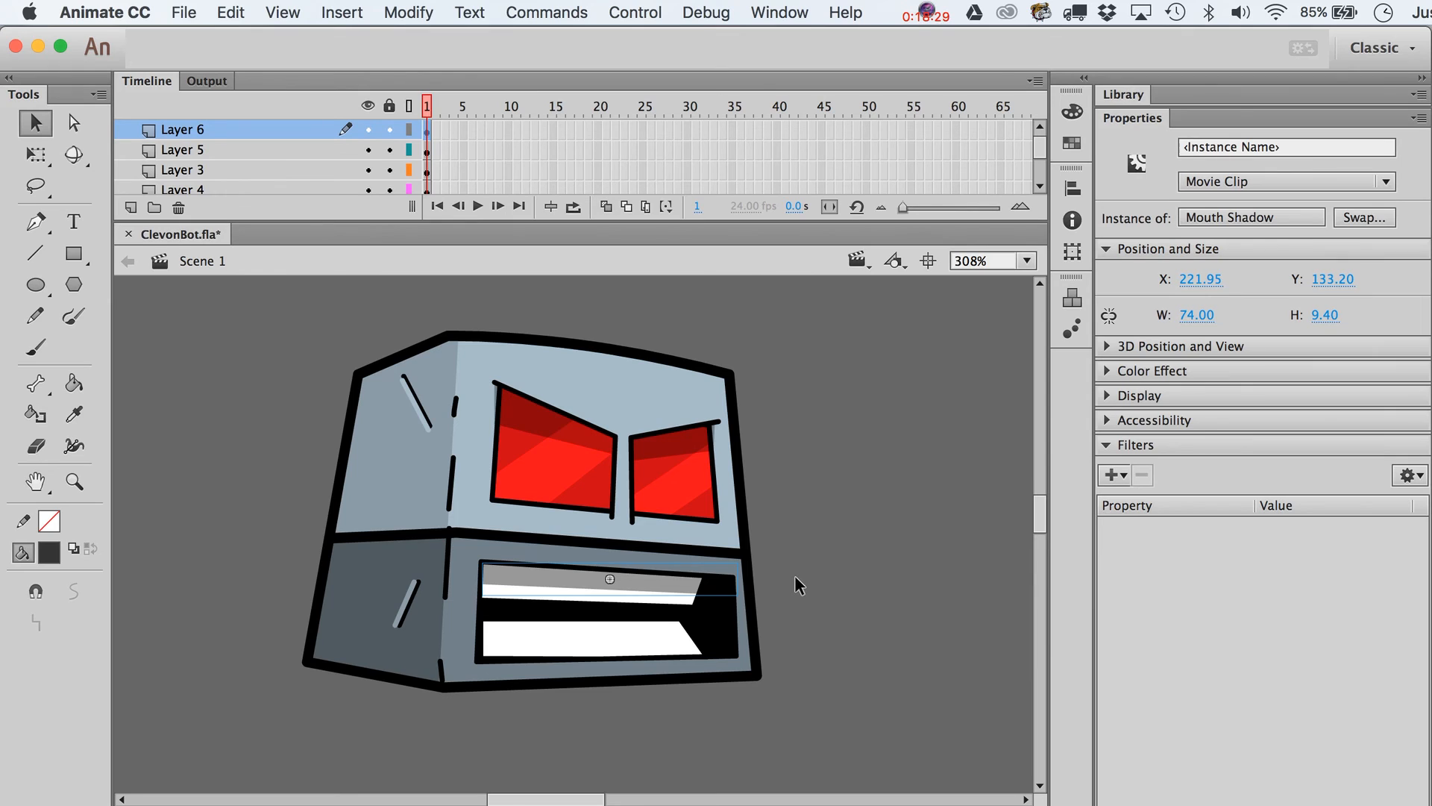
left_click(795, 700)
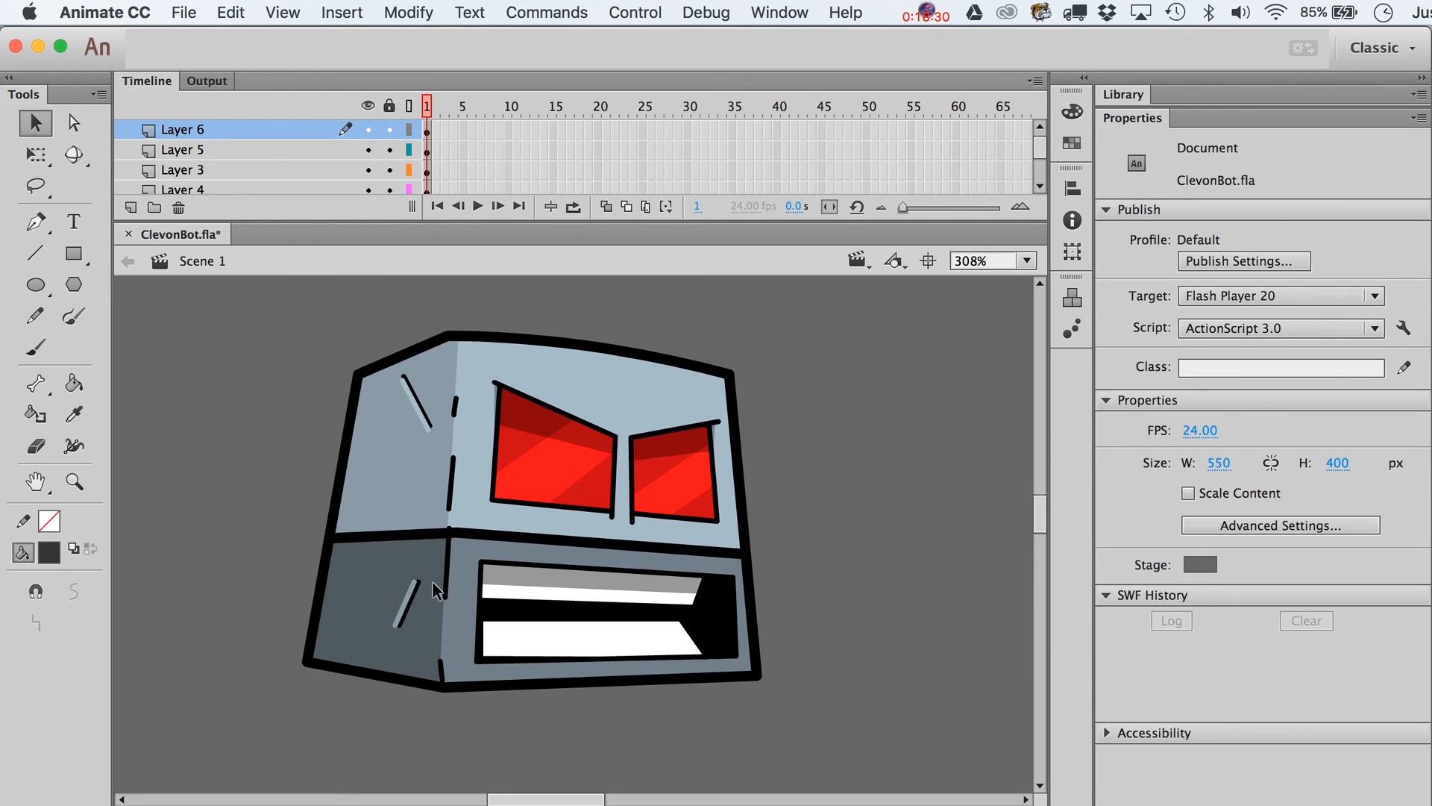
- Unlock Layer 1 holding the robot head and add a new layer beneath it
left_click(87, 483)
left_click(377, 471, "alt")
left_click_drag(469, 411, 329, 378)
key("v")
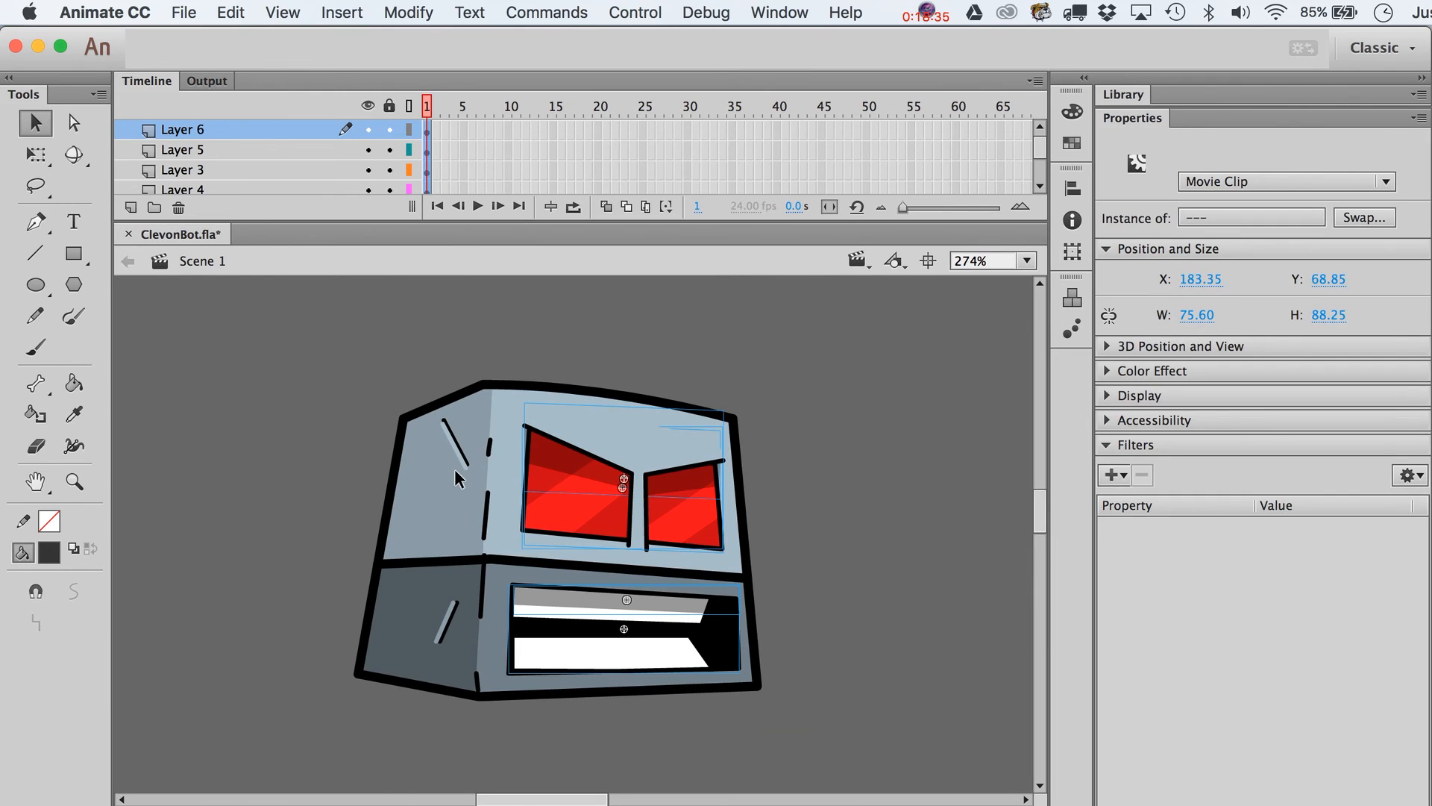
left_click(445, 431)
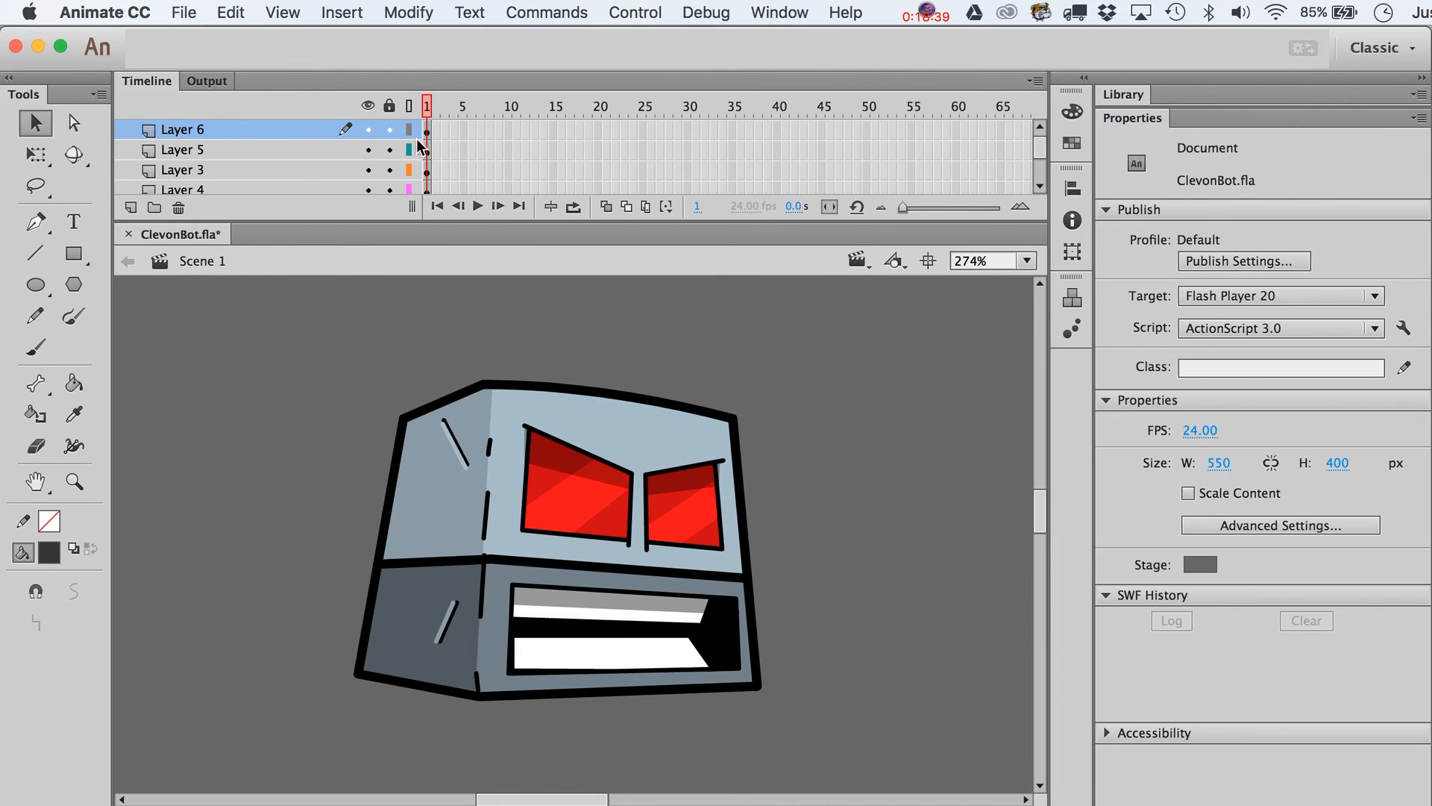
scroll(447, 141, "down", 3)
left_click(388, 170)
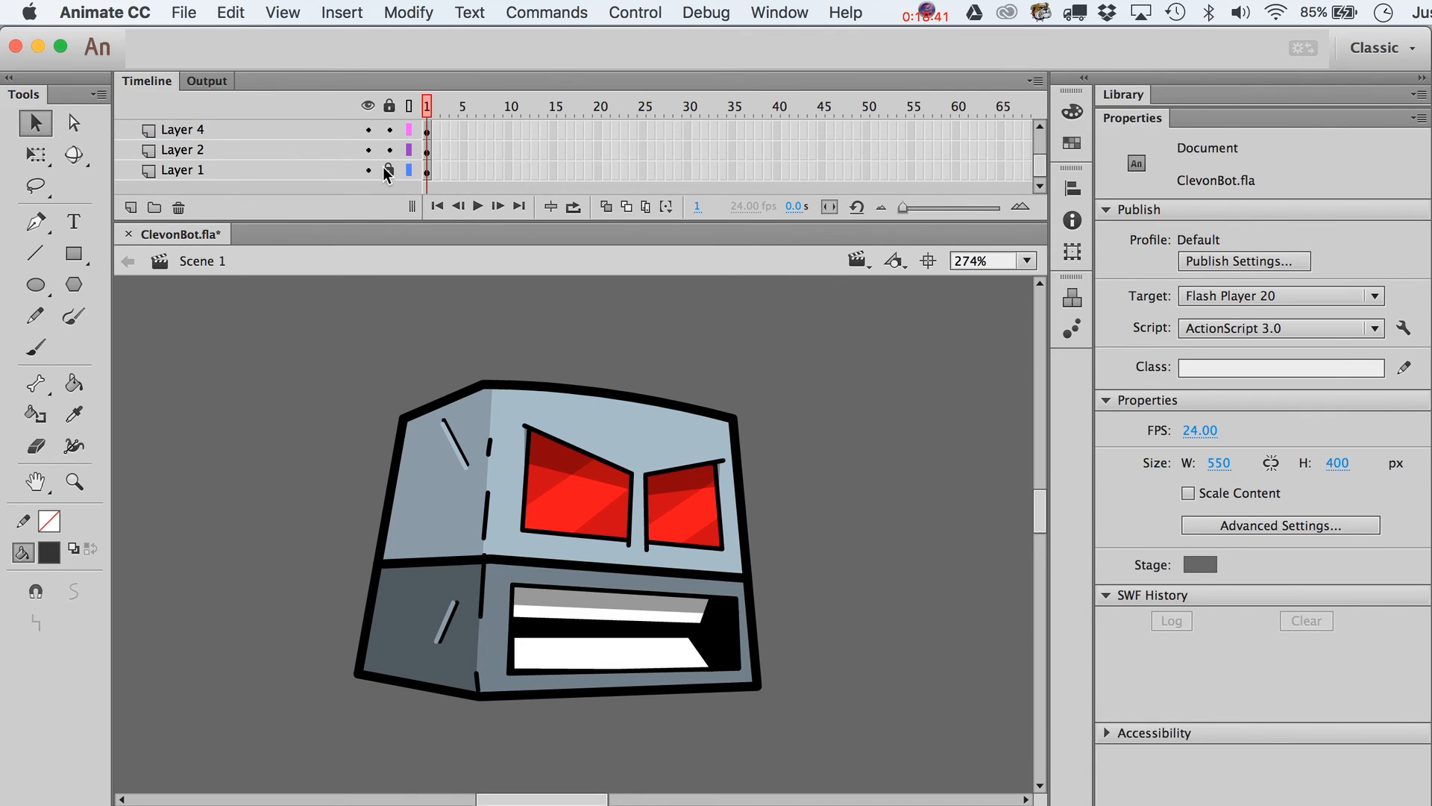
left_click(428, 170)
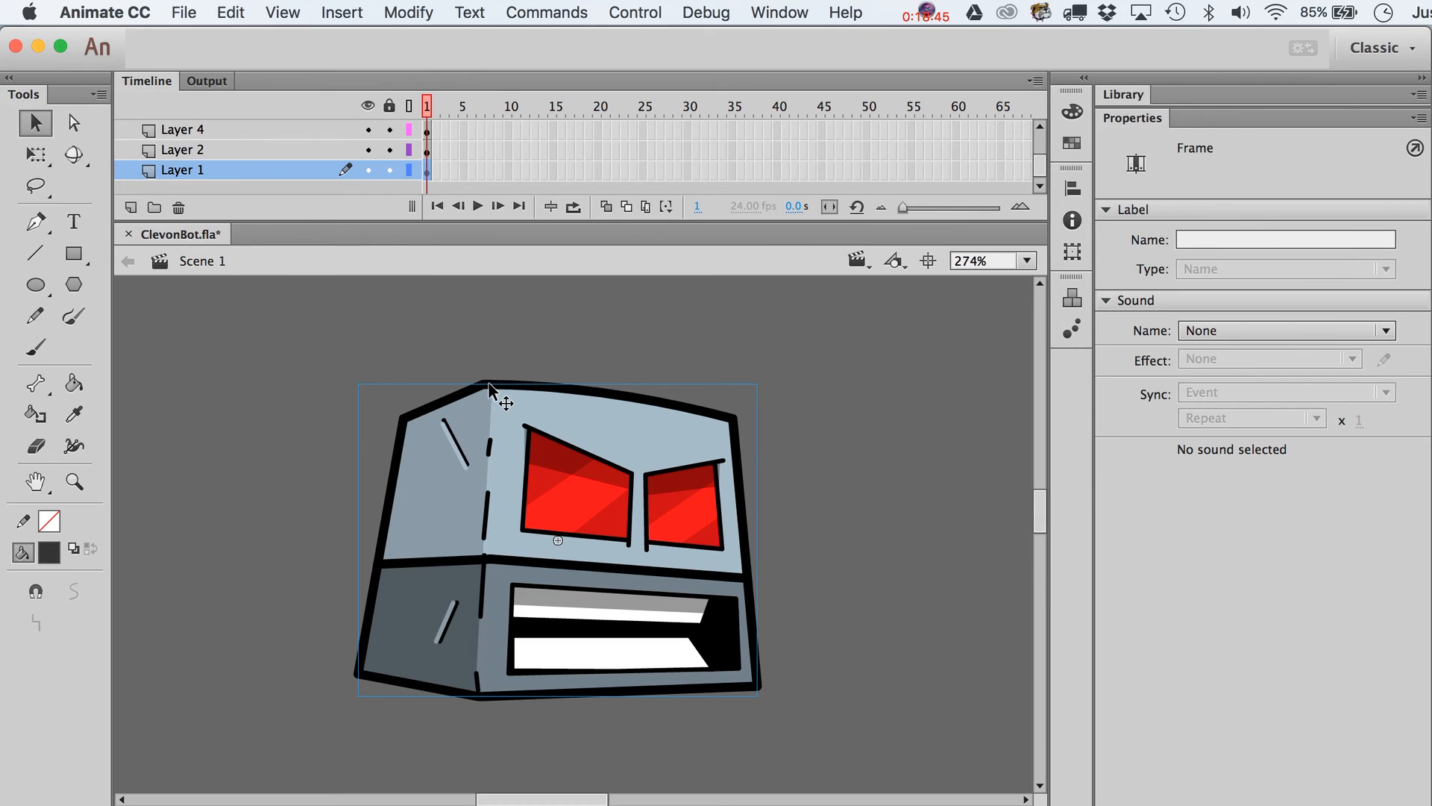
left_click(131, 207)
left_click_drag(278, 173, 278, 266)
- Duplicate the head in place on the new bottom layer and enlarge the copy to about 148.7 by 116.1 px
left_click(664, 437)
key("q")
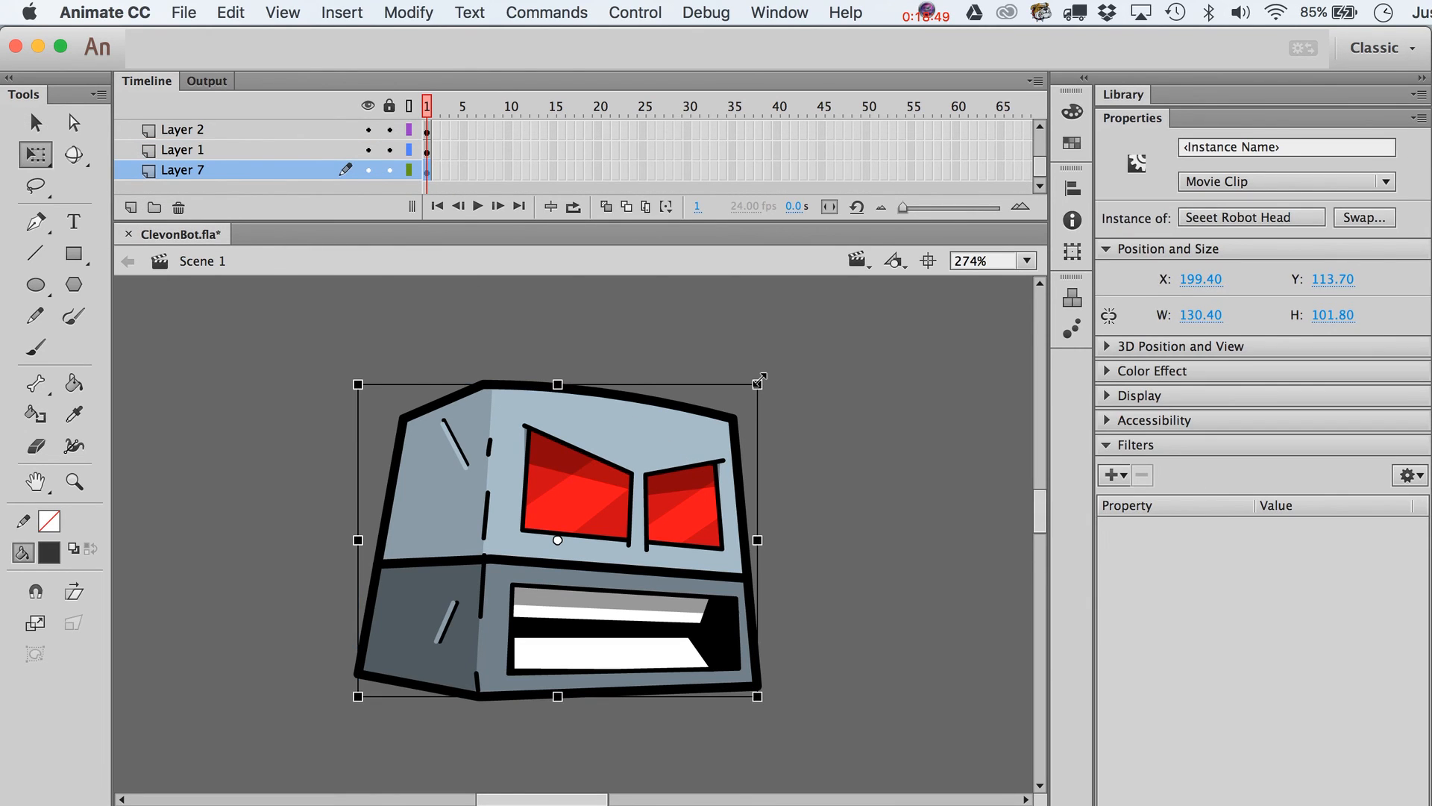
left_click_drag(758, 382, 792, 344)
key("v")
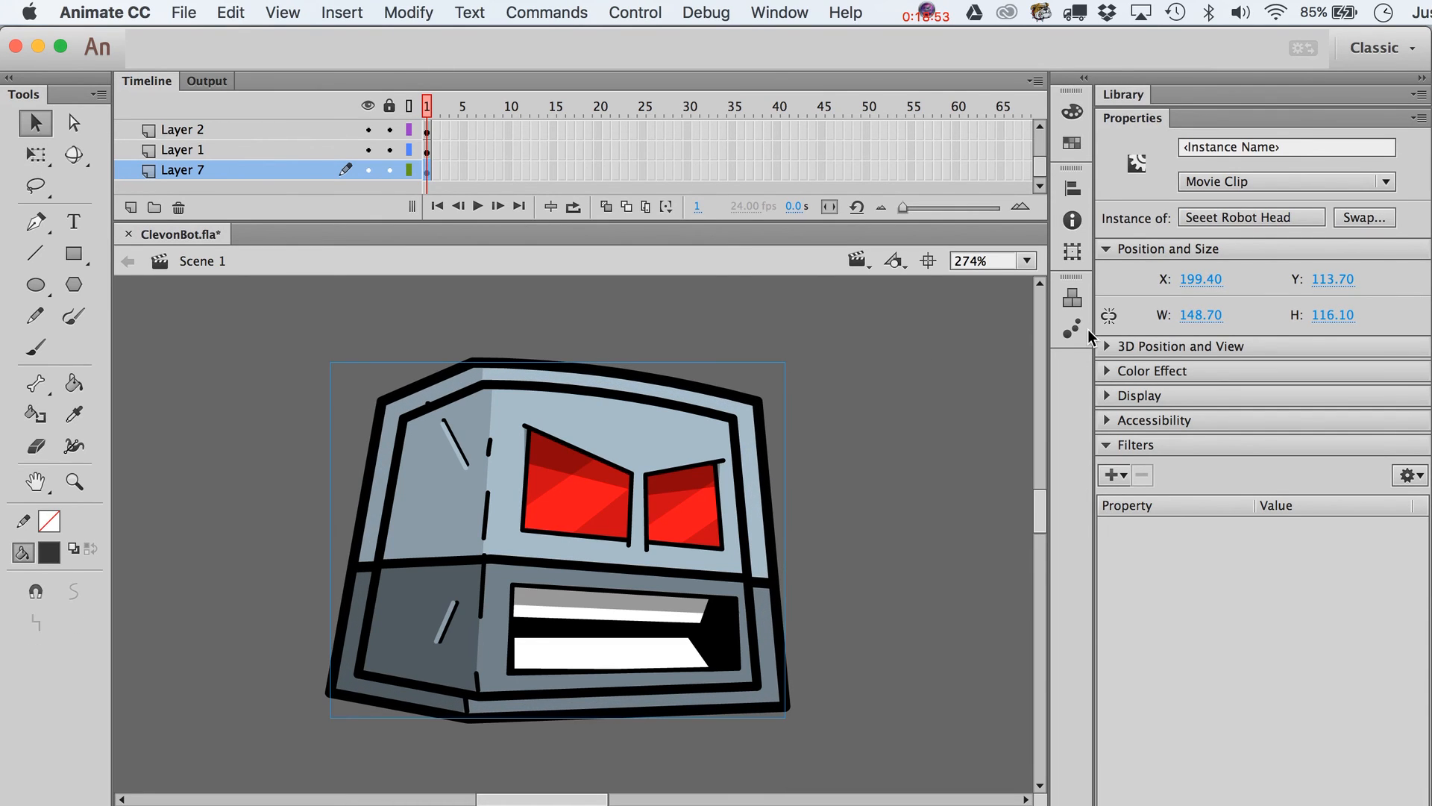
- Tint the enlarged head copy 100% black and scale it down to about 142.2 by 111 px as a thick outline
left_click(1107, 373)
left_click(1212, 401)
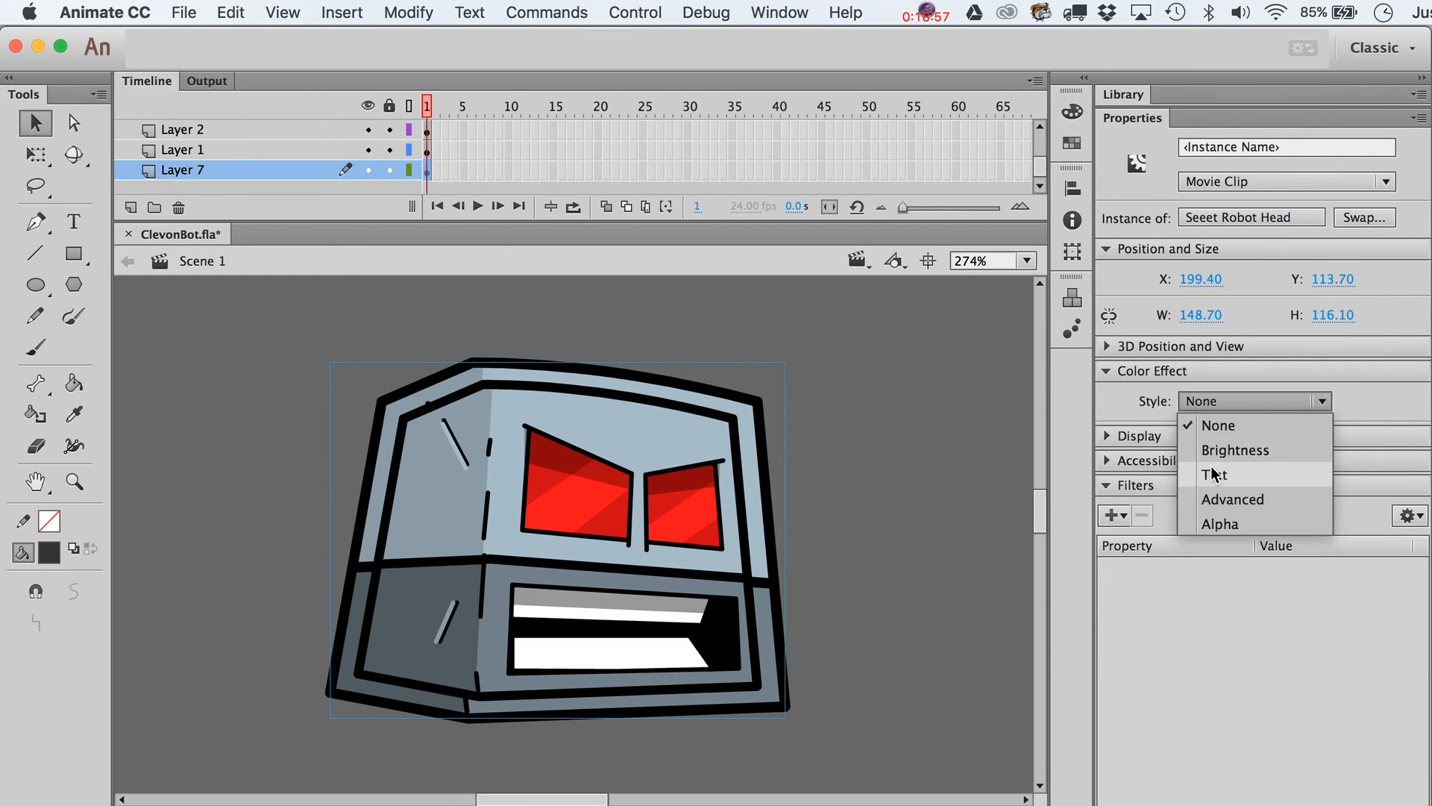
left_click(1214, 475)
left_click_drag(1248, 435, 1336, 419)
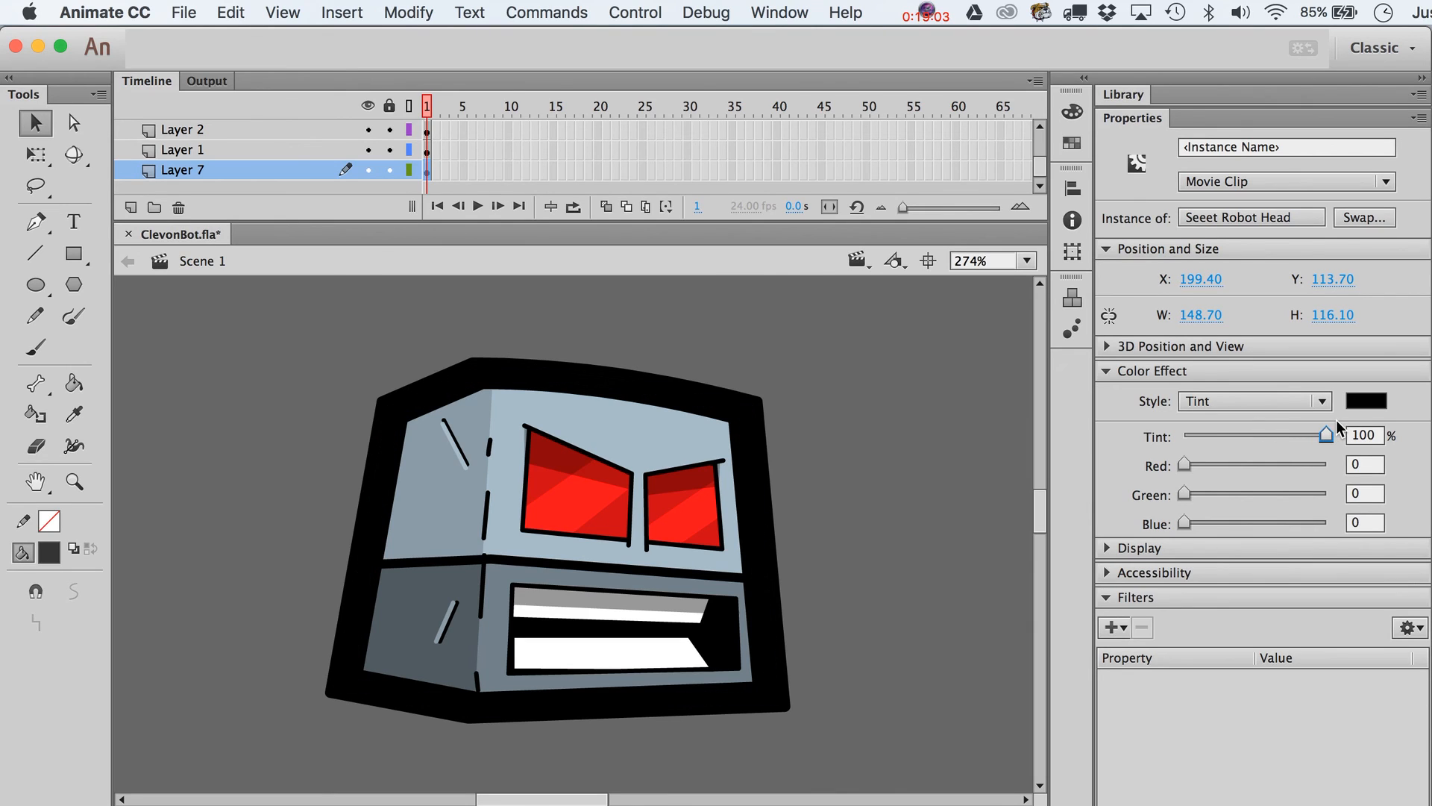
key("q")
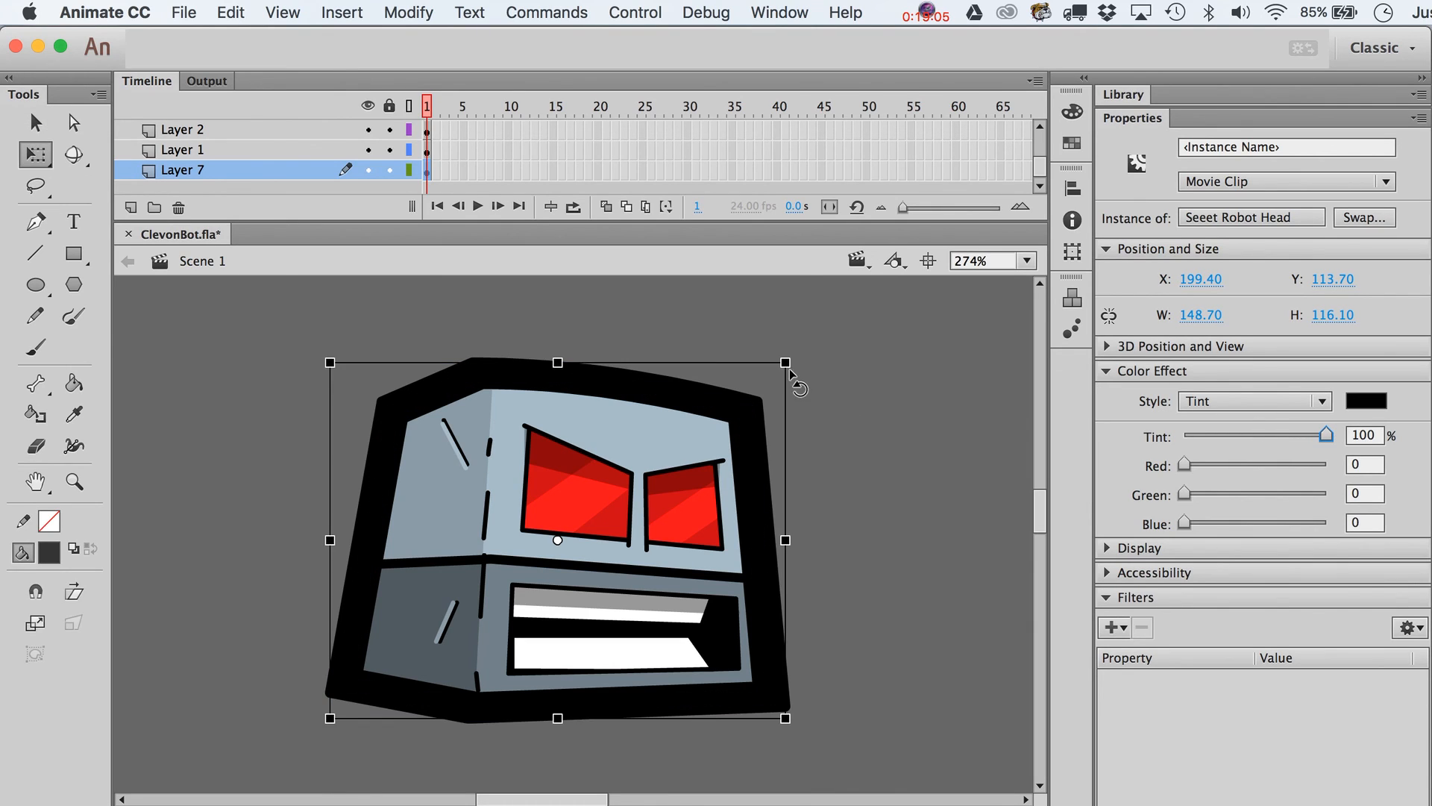
left_click_drag(790, 365, 777, 370)
- Add a Drop Shadow filter to the black head copy with 30% strength, a 141° angle and 16 px distance
left_click(1117, 629)
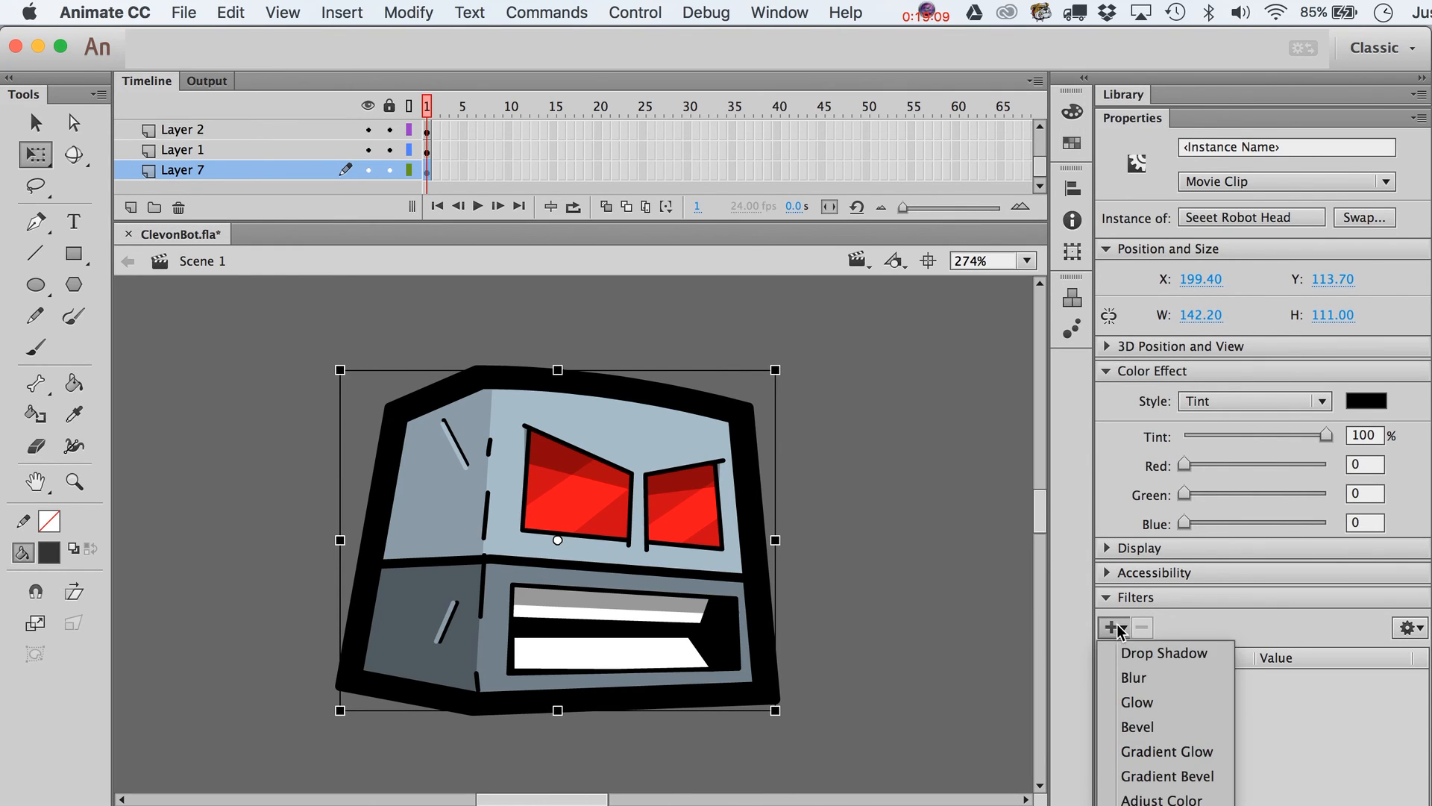
left_click(1165, 653)
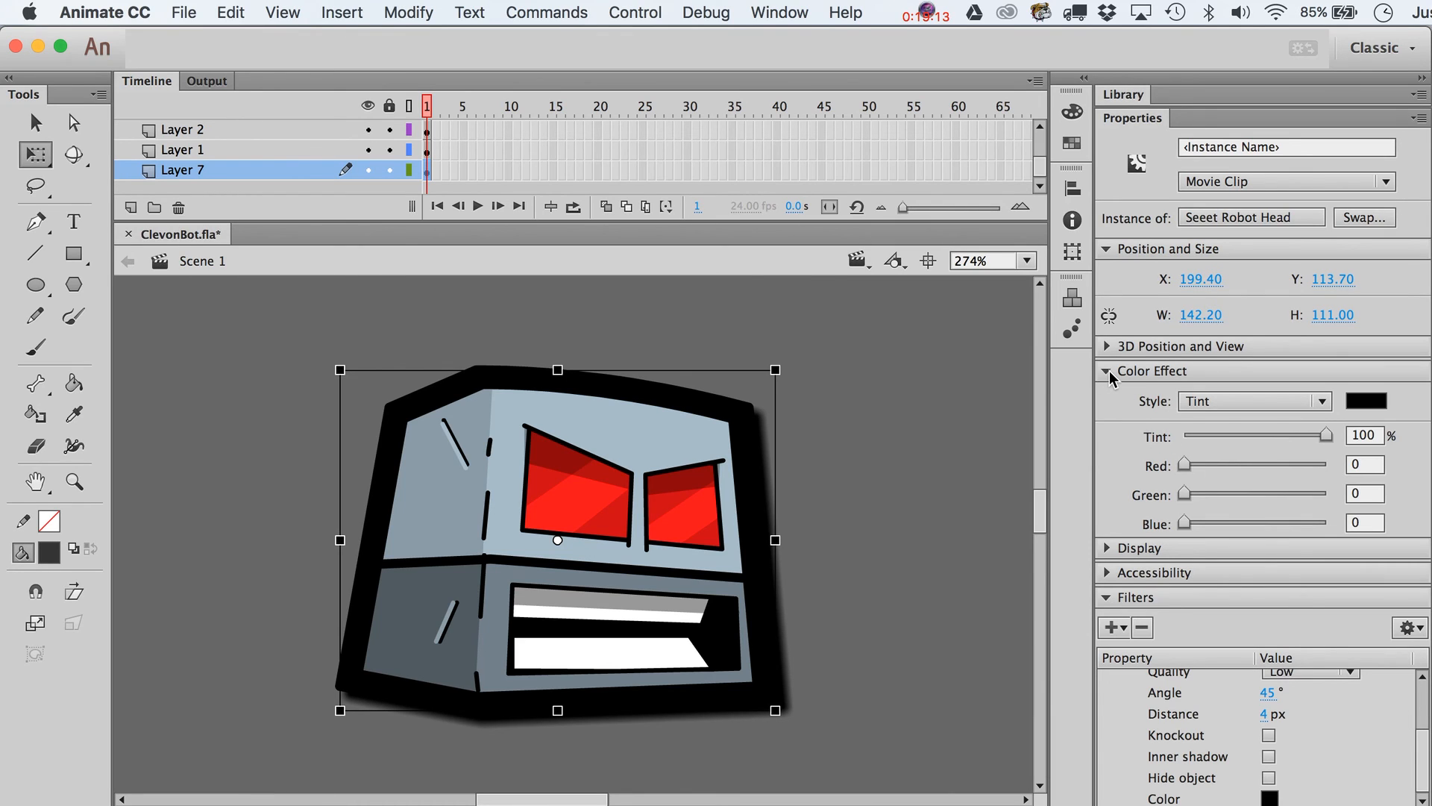
left_click(1109, 373)
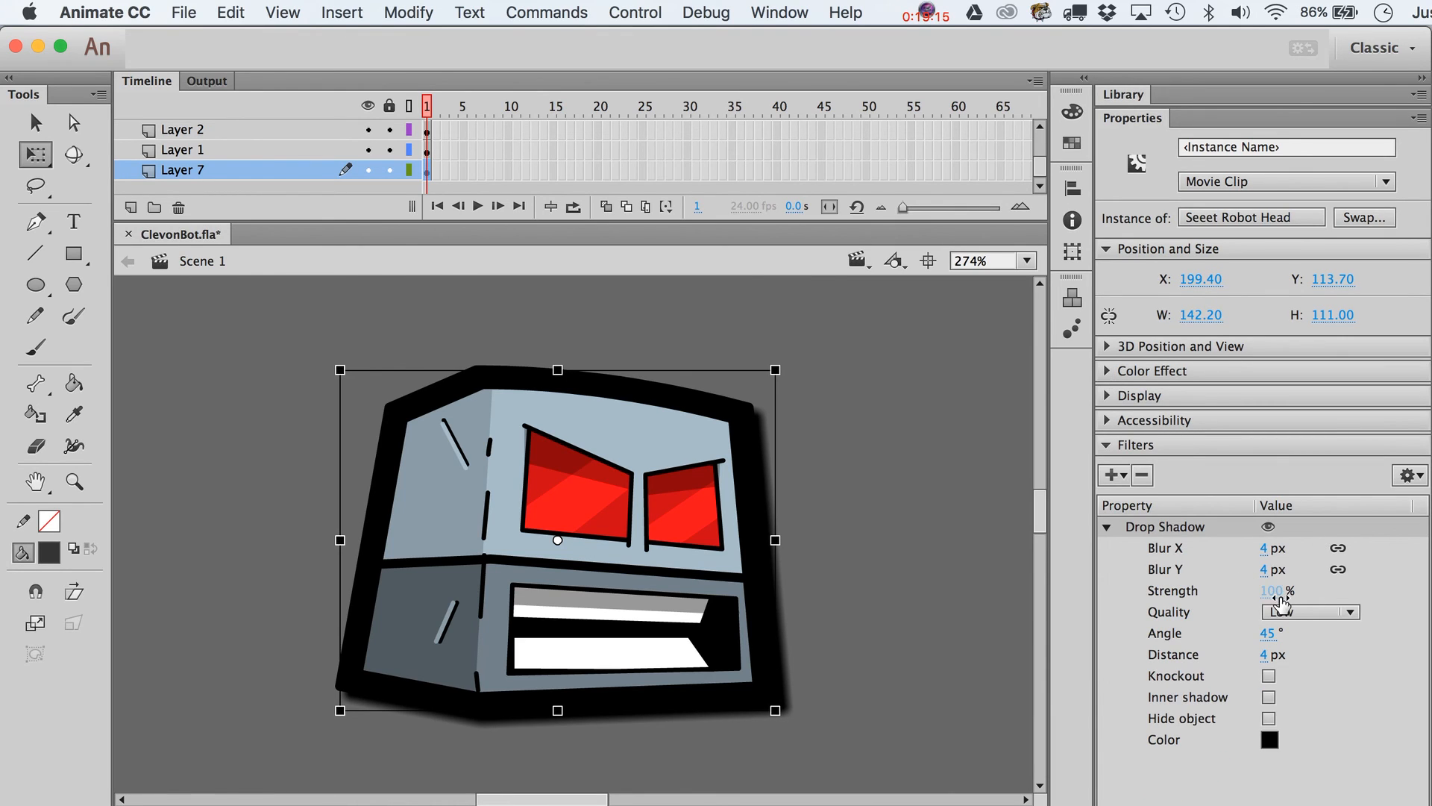
mouse_move(1280, 599)
left_mouse_down()
mouse_move(1305, 596)
mouse_move(1276, 590)
left_mouse_up()
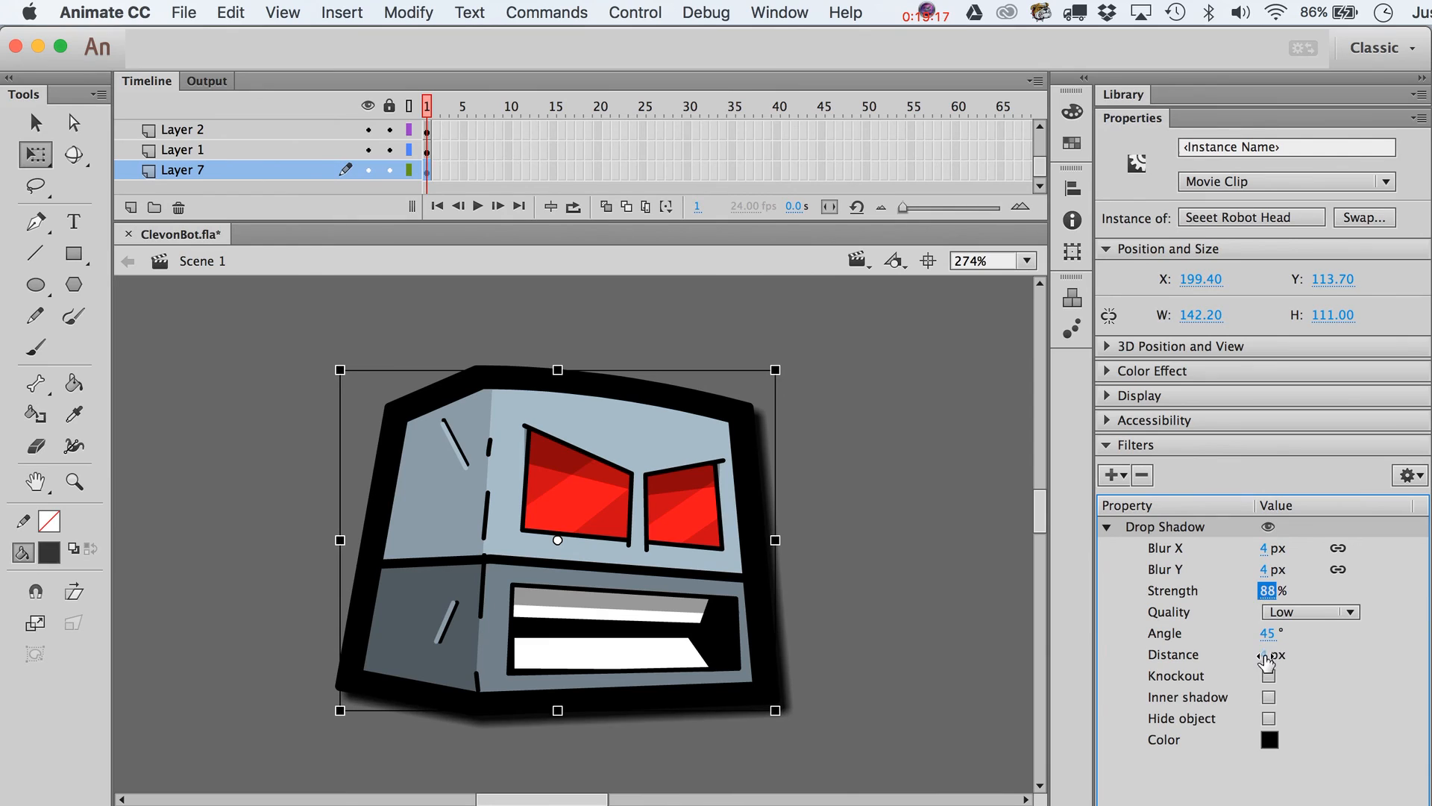
left_click_drag(1268, 654, 1260, 655)
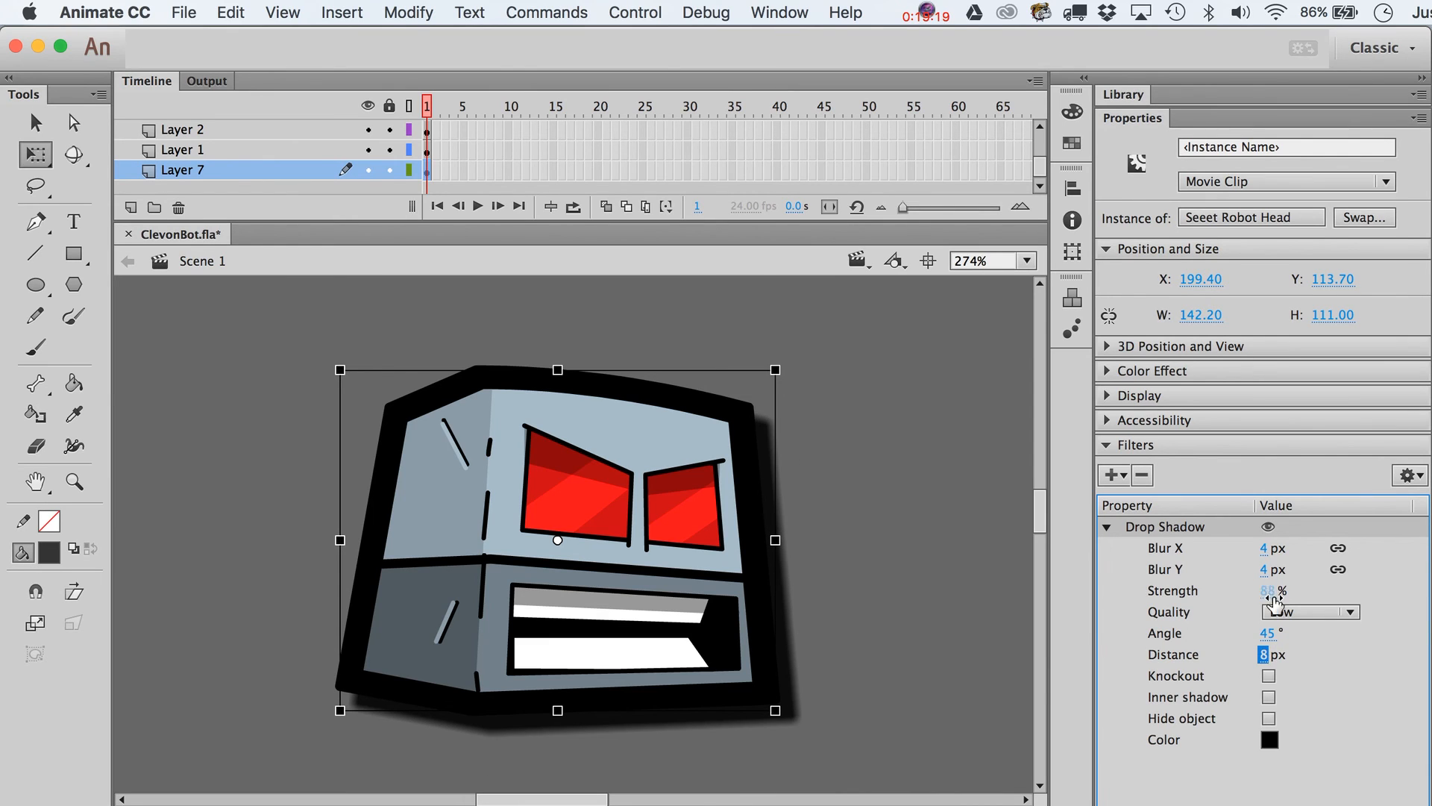
left_click_drag(1272, 593, 1211, 604)
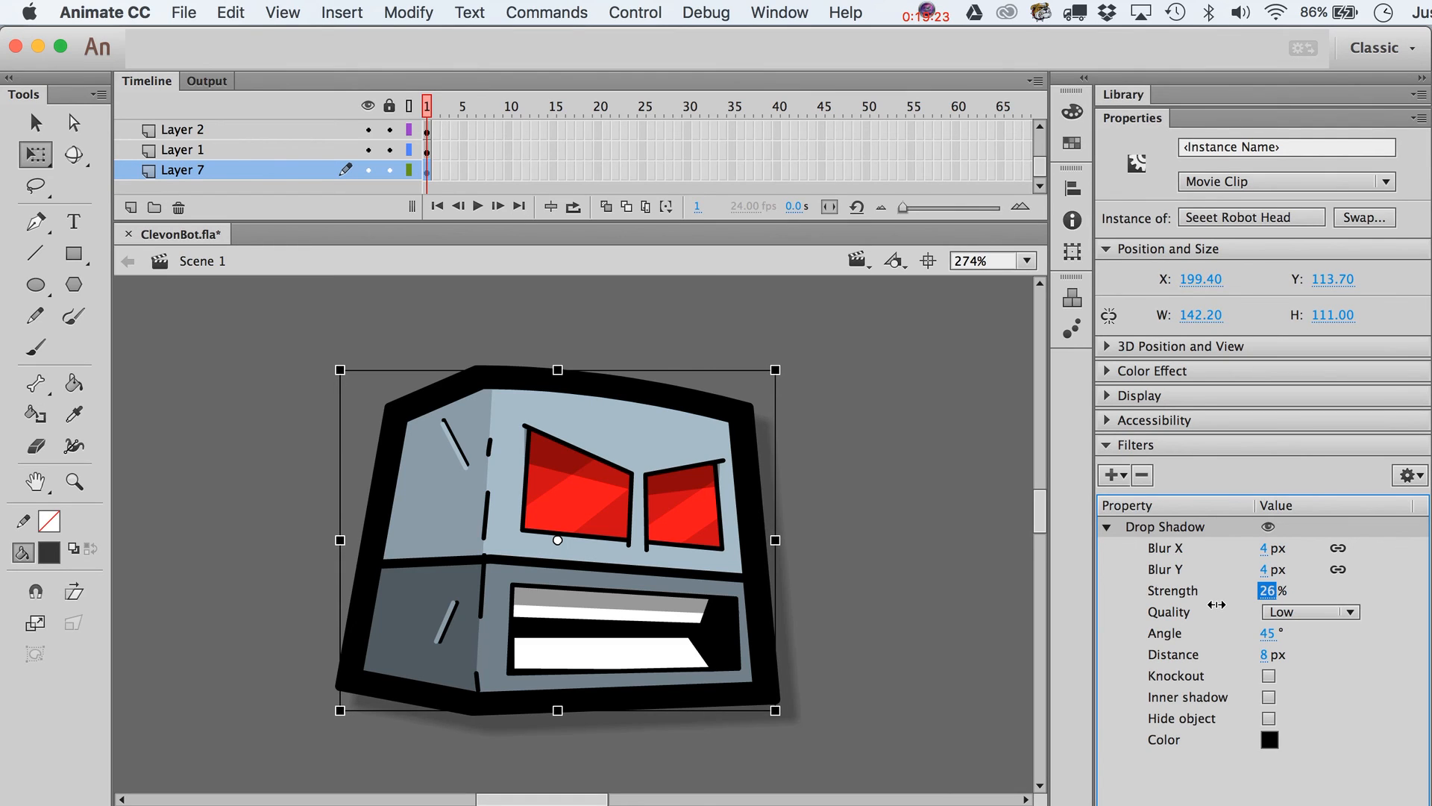
left_click_drag(1268, 633, 1371, 634)
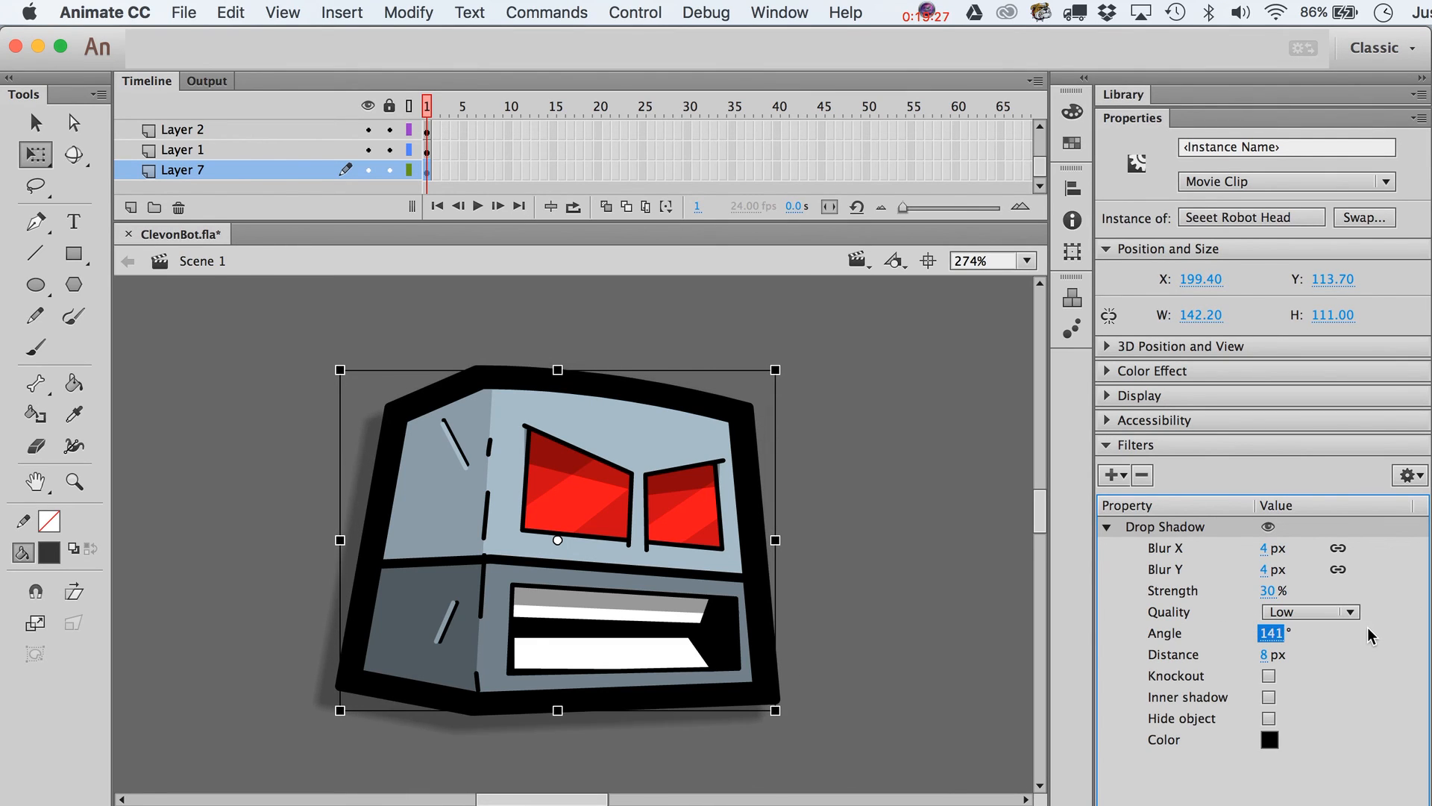
left_click_drag(1266, 655, 1288, 657)
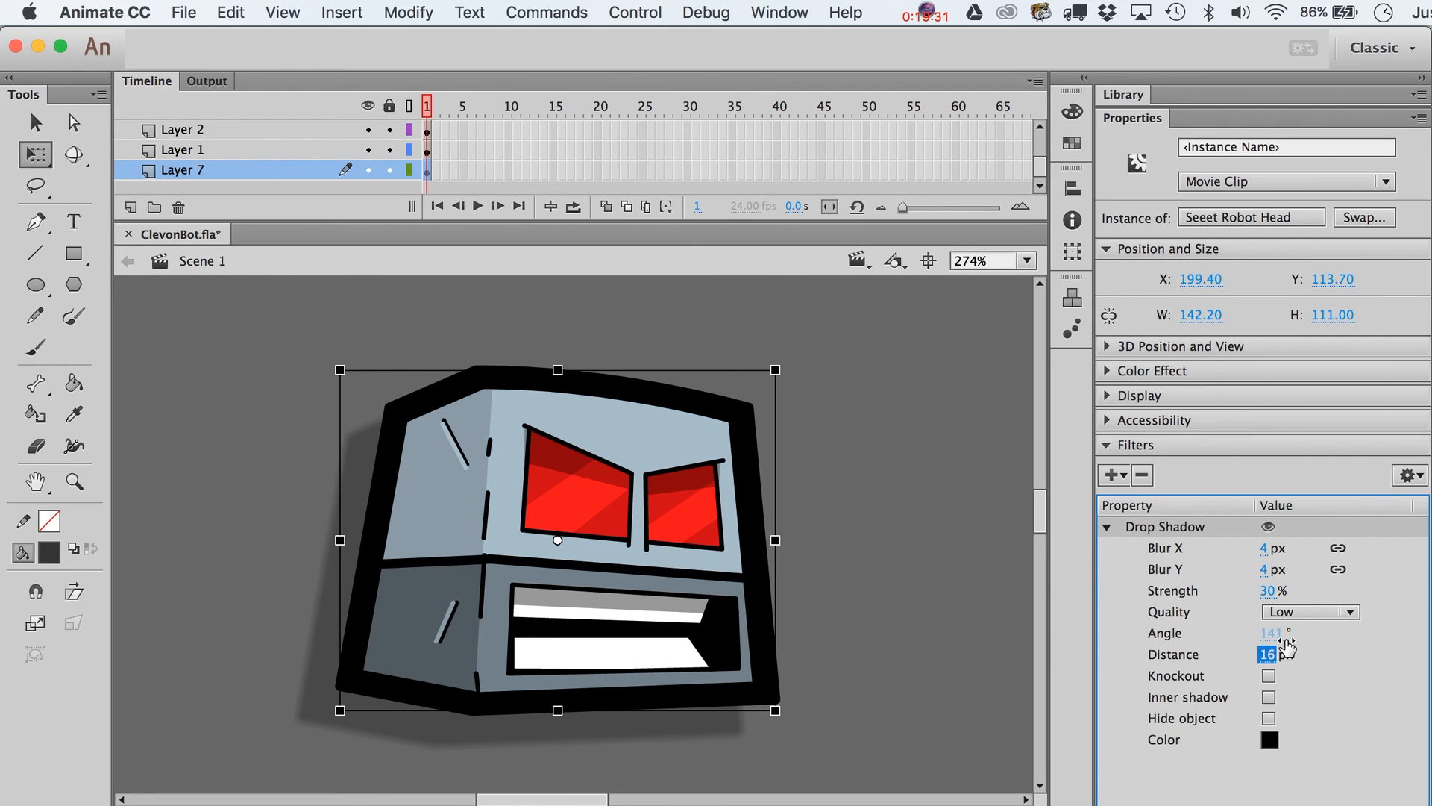
left_click(899, 514)
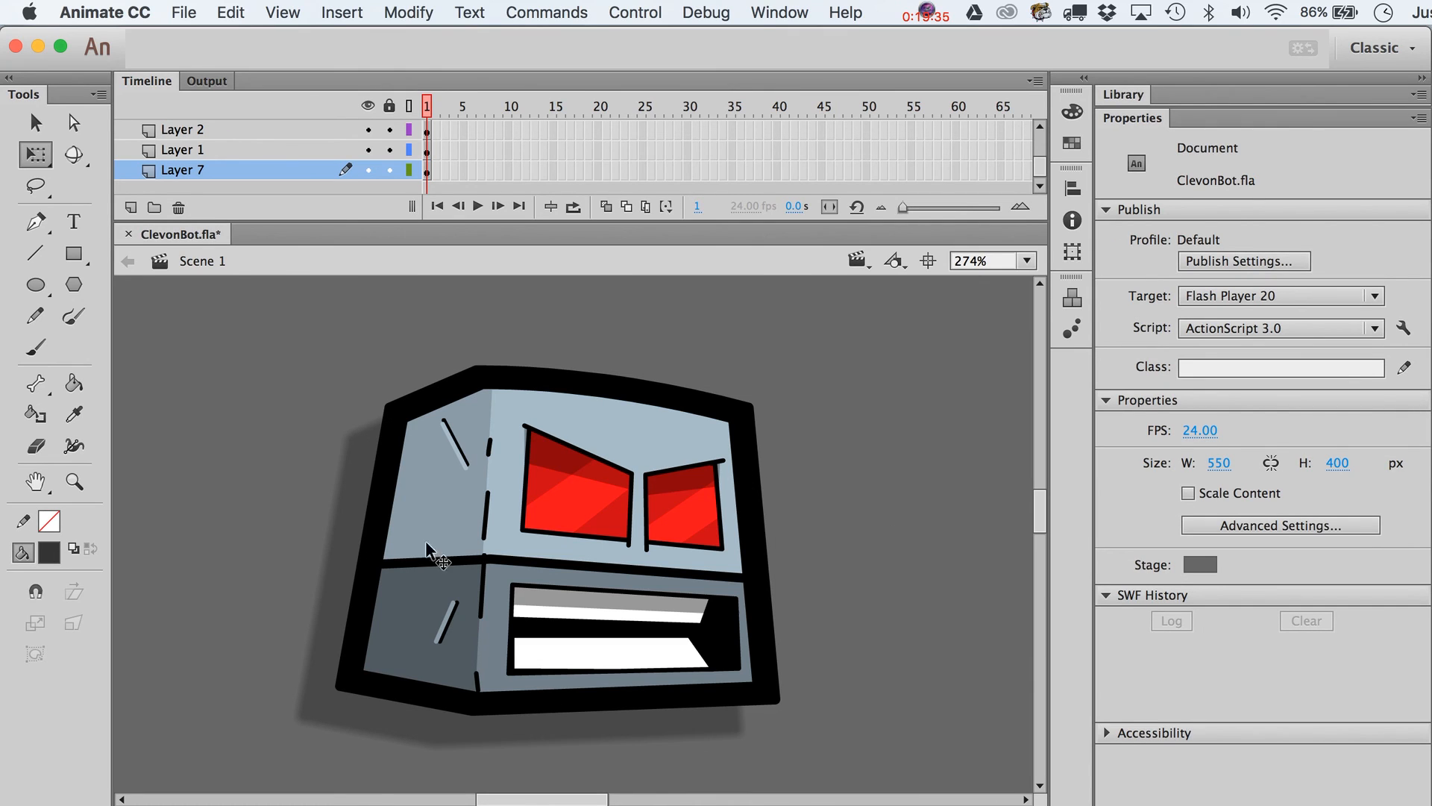
- Reduce the black tint of the head copy behind the robot to 45% and delete the copy
left_click(381, 464)
left_click(265, 467)
left_click(735, 415)
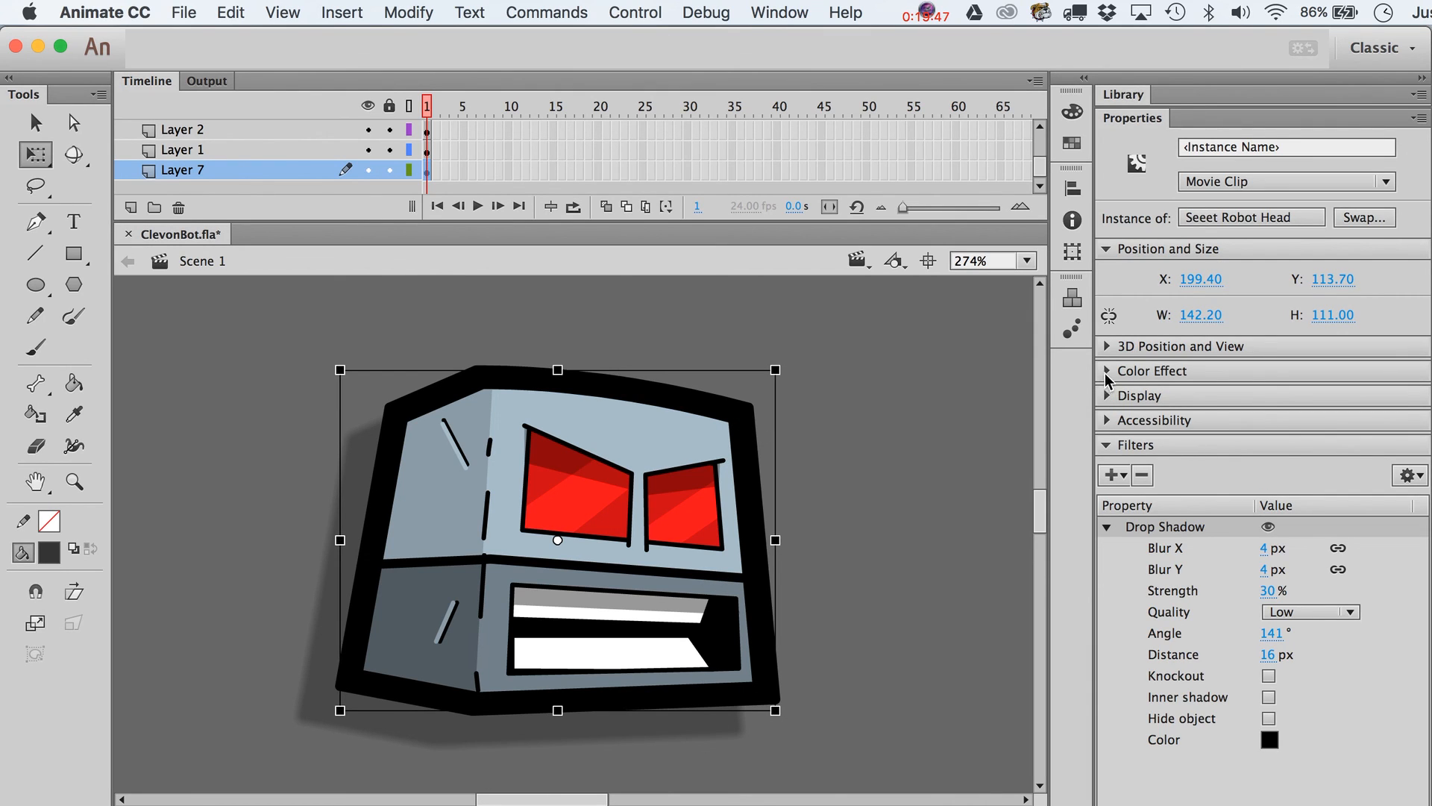
left_click(1107, 371)
left_click_drag(1294, 432, 1248, 436)
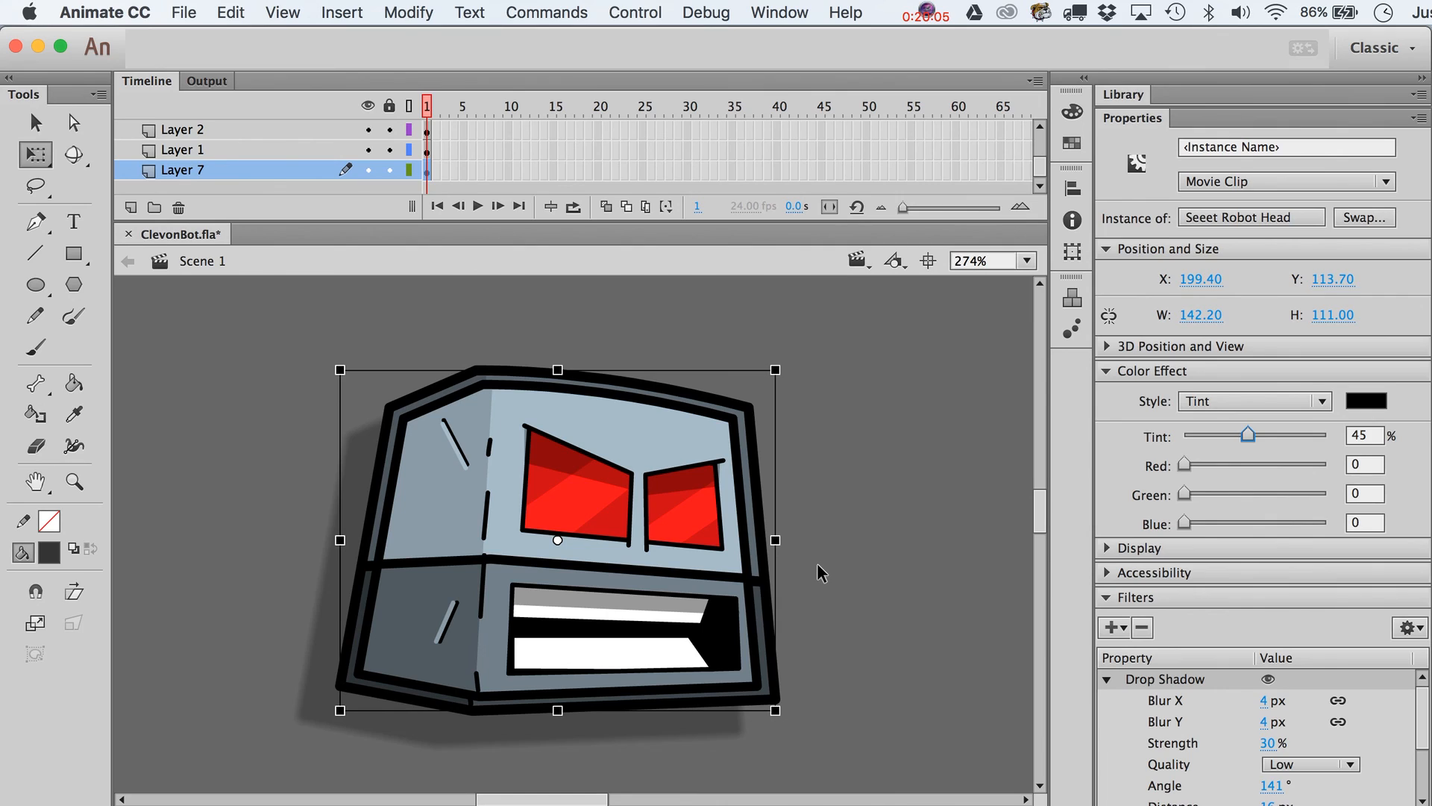
key("Delete")
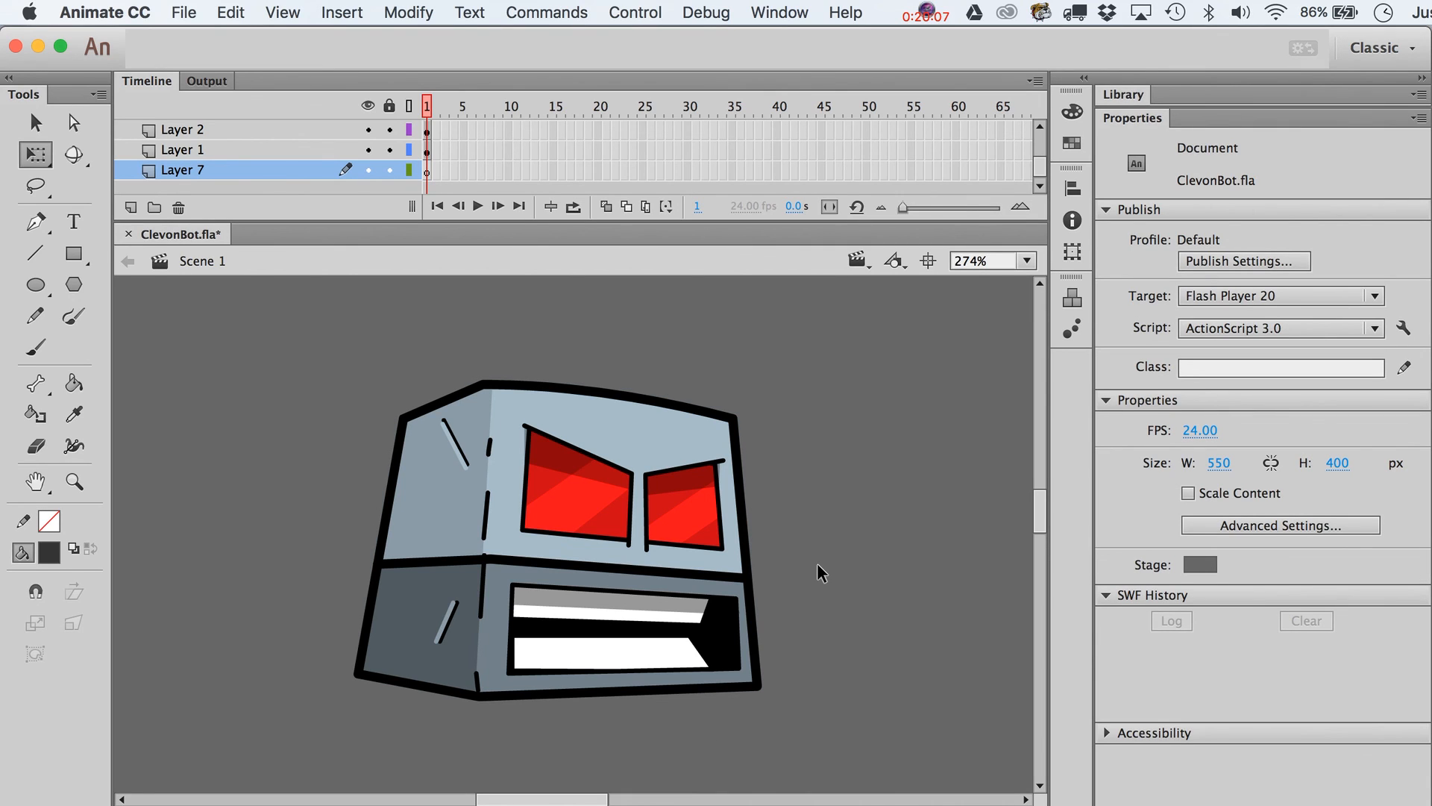